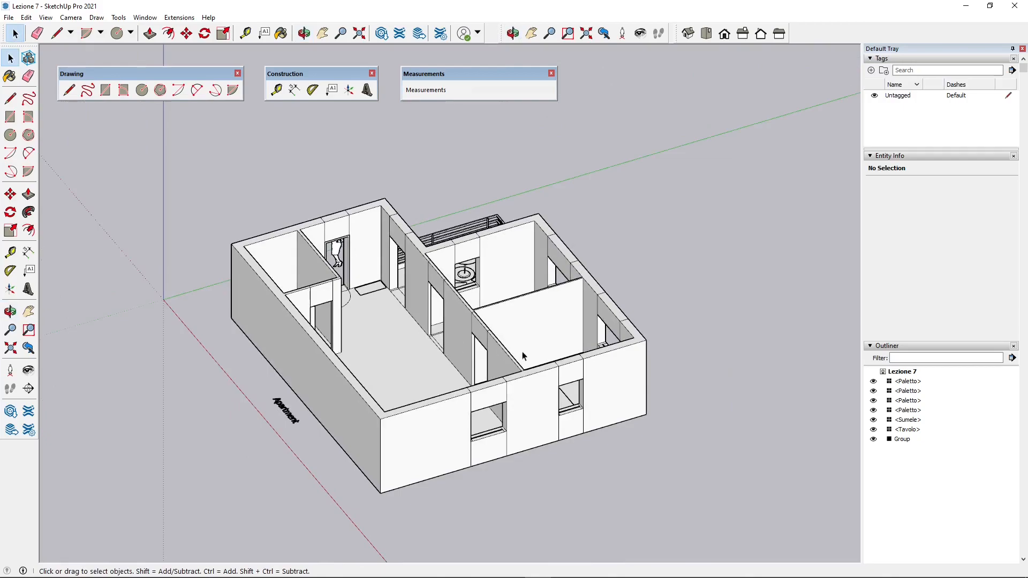
- Examine the finished apartment model and the partly raised walls of the Lesson 6 model from several sides
middle_click_drag(524, 356, 370, 370)
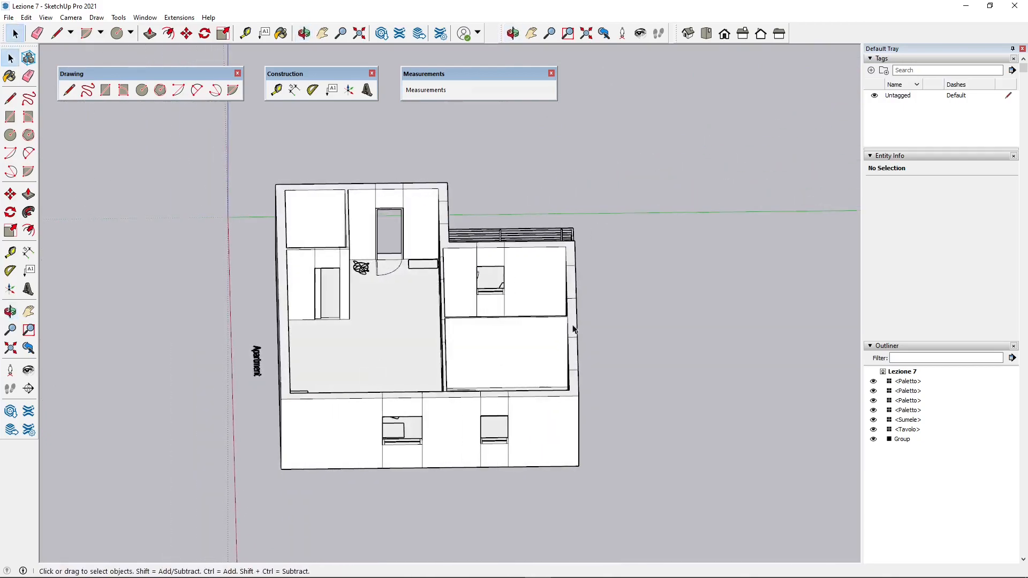
middle_click_drag(573, 329, 271, 327)
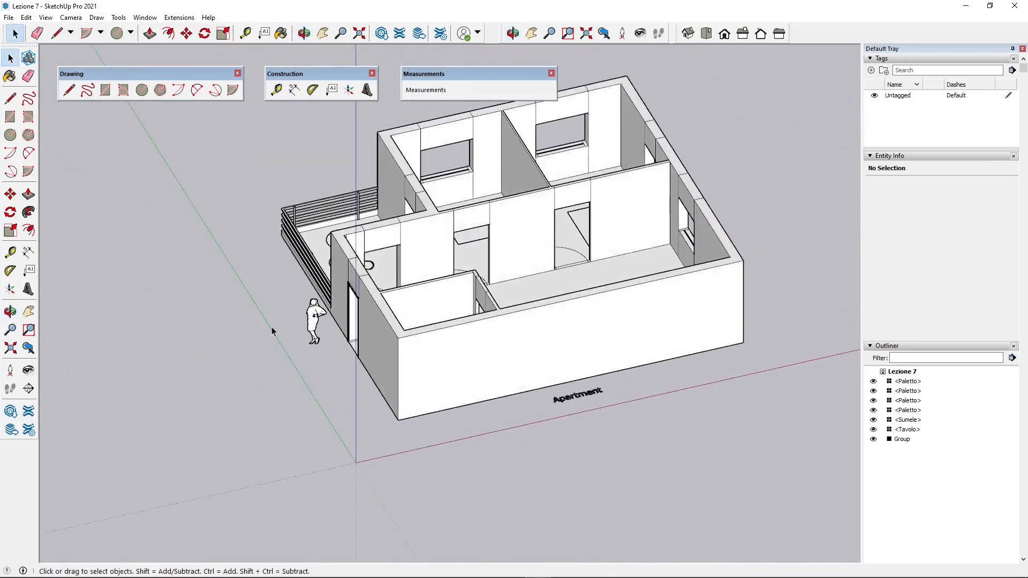
scroll(337, 305, "down", 2)
scroll(466, 237, "up", 3)
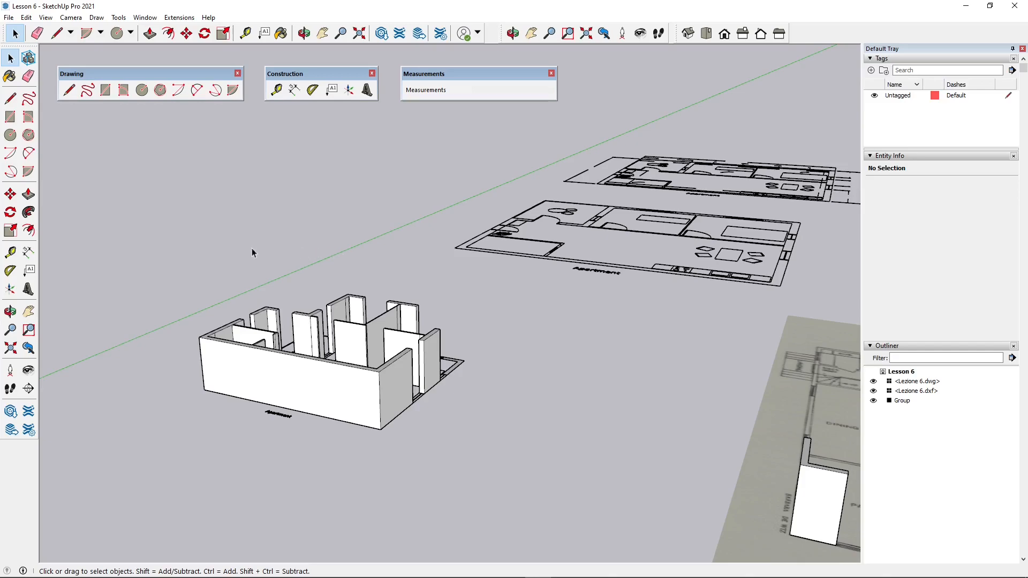
scroll(236, 324, "up", 5)
middle_click_drag(260, 318, 299, 354)
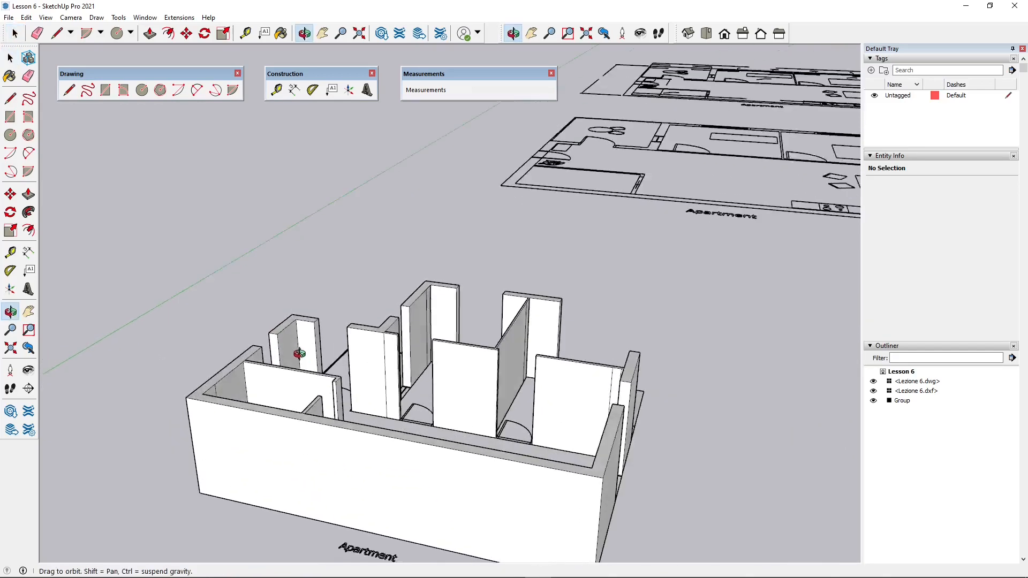
scroll(278, 249, "down", 5)
middle_click_drag(278, 250, 211, 344)
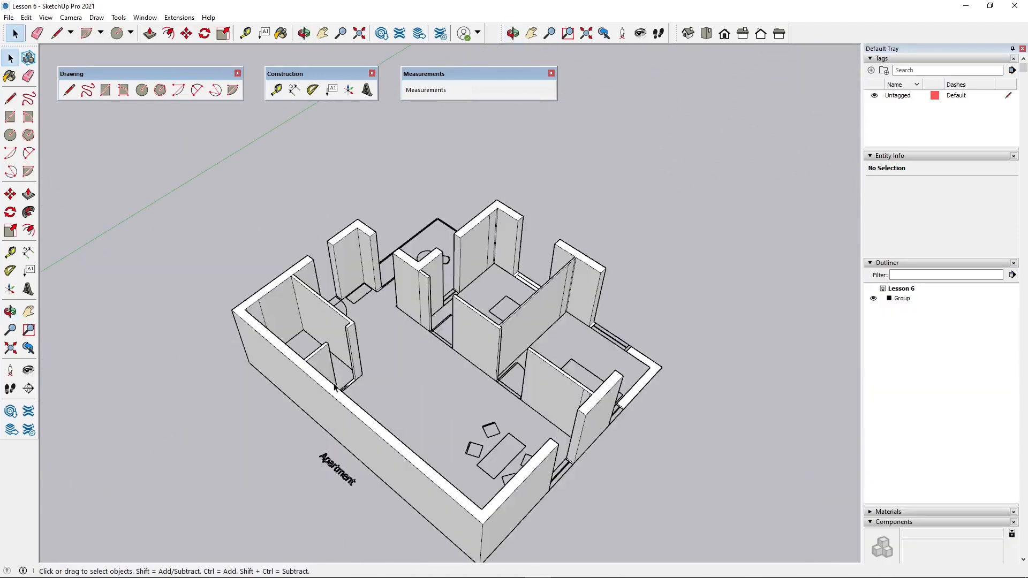
middle_click_drag(334, 394, 486, 425)
scroll(462, 361, "down", 3)
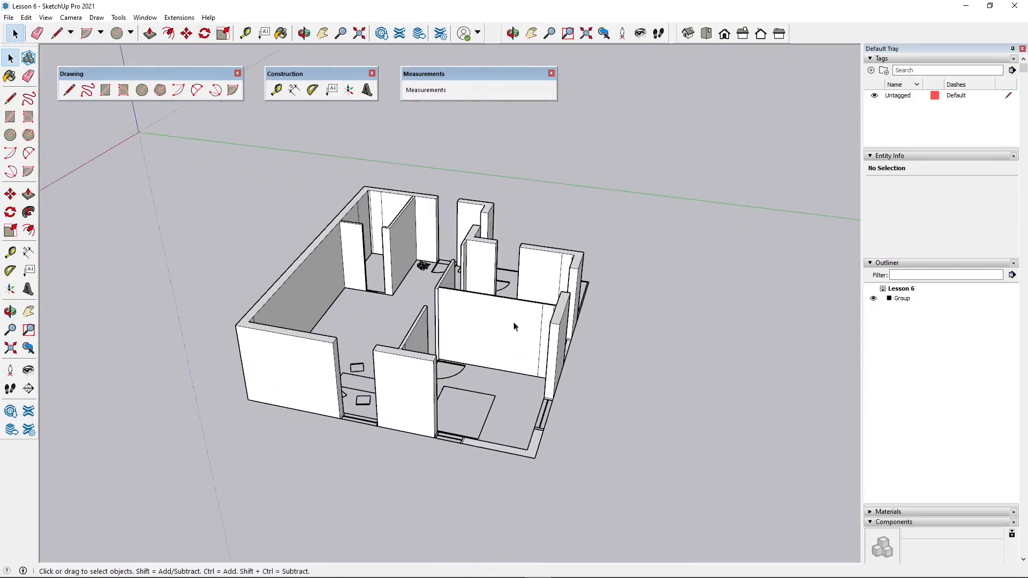
- Explode the apartment group into its separate faces and edges and clear the selection
middle_click_drag(515, 326, 446, 318)
scroll(433, 404, "up", 5)
scroll(401, 270, "down", 3)
left_click(149, 35)
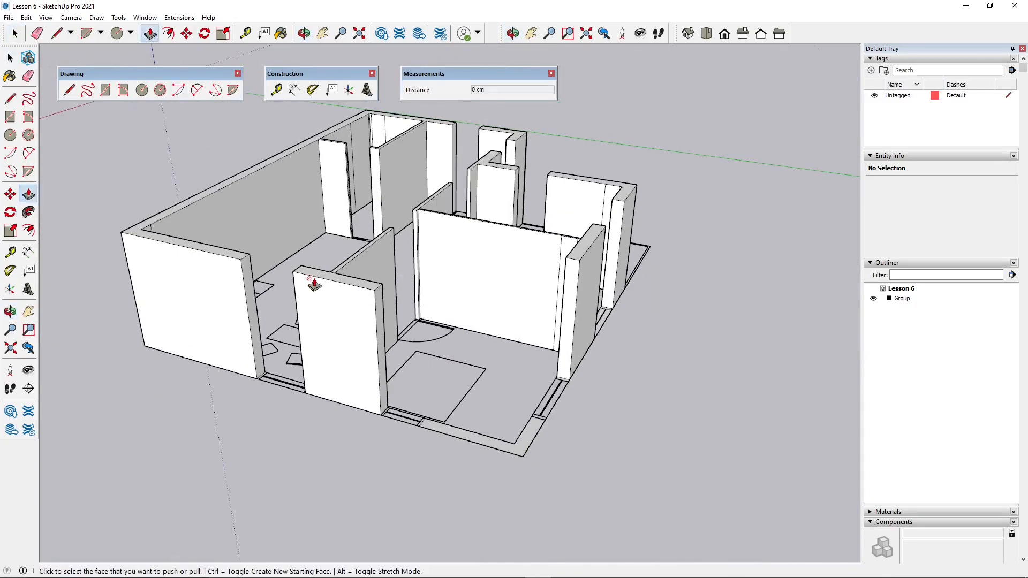
scroll(453, 472, "up", 3)
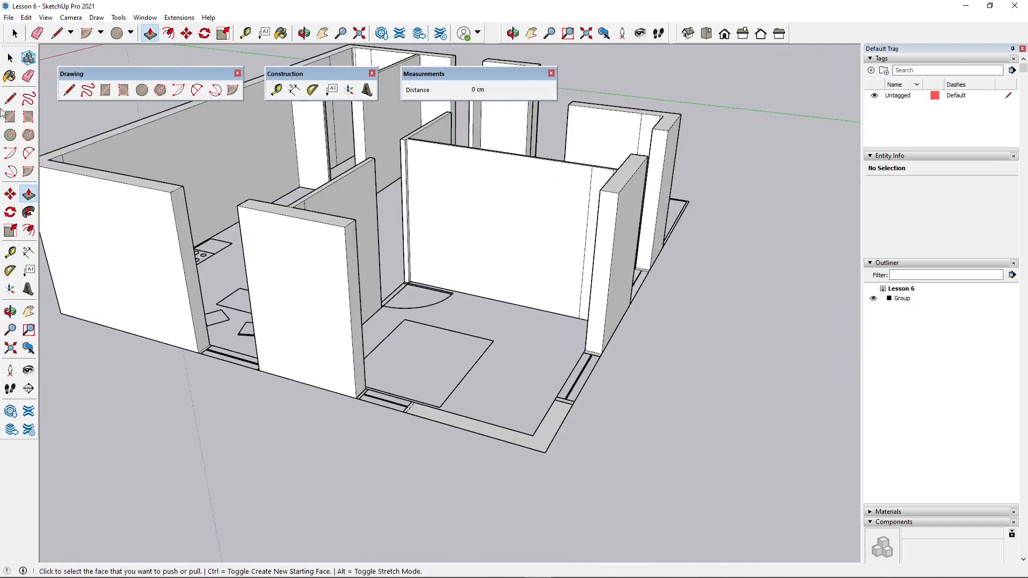
key("space")
left_click(435, 414)
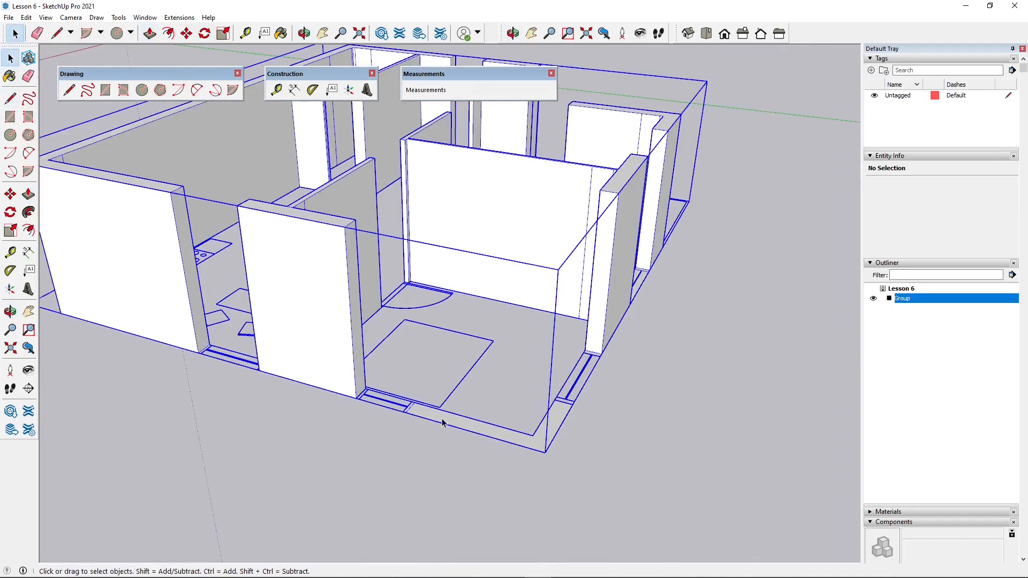
middle_click_drag(508, 365, 301, 419)
scroll(301, 419, "down", 3)
middle_click_drag(502, 342, 353, 274)
right_click(364, 229)
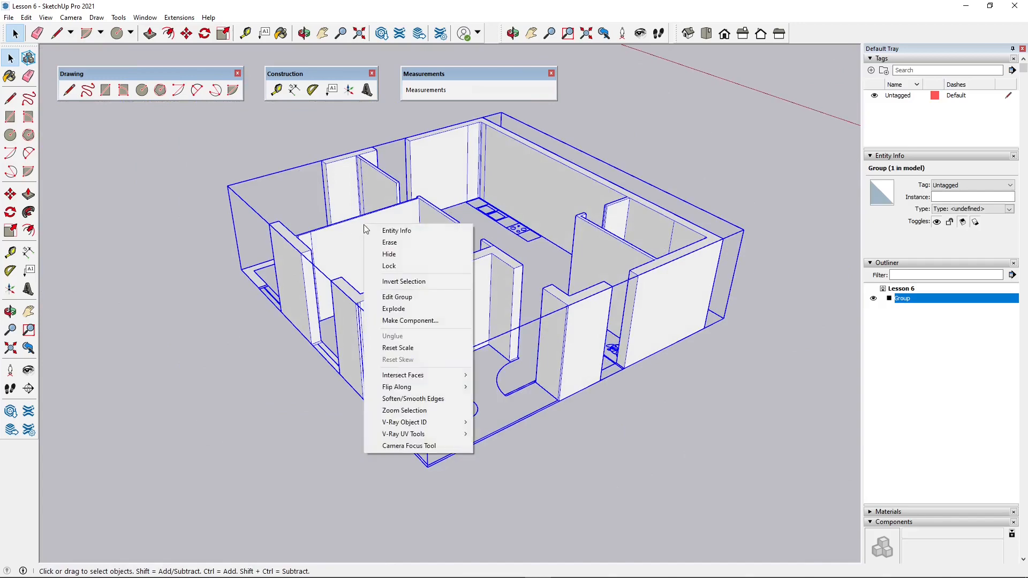
left_click(396, 309)
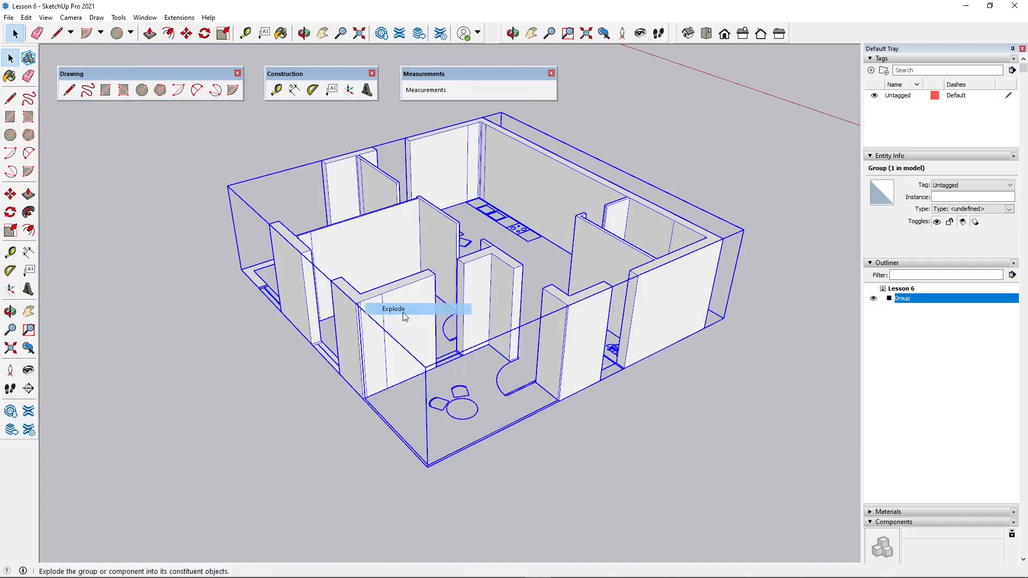
left_click(291, 377)
- Push/Pull the flat L-shaped footprint at the open outer corner up about 120 cm, level with the top of the neighbouring wall
middle_click_drag(291, 377, 477, 375)
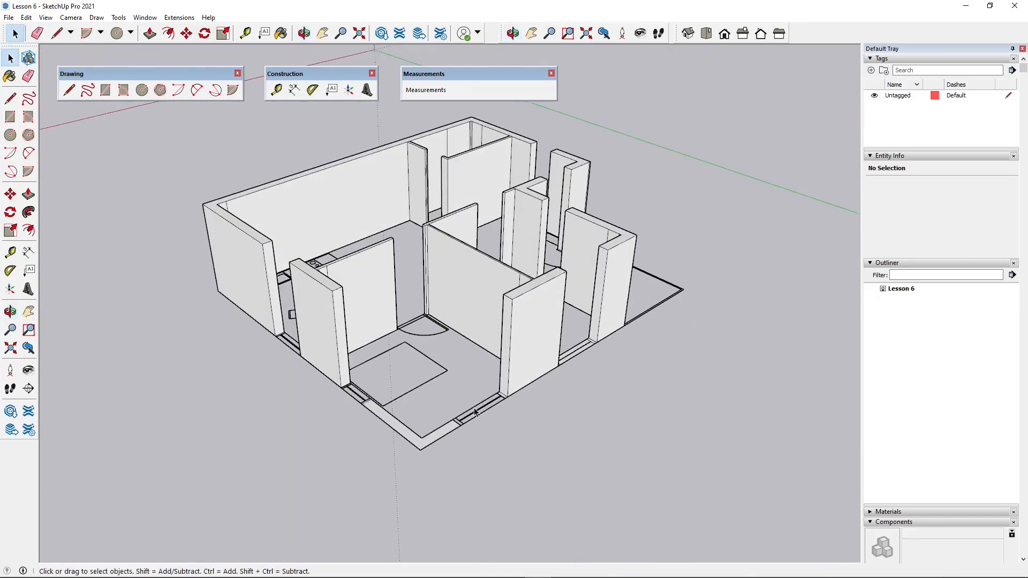
scroll(442, 444, "up", 3)
middle_click_drag(351, 461, 426, 483)
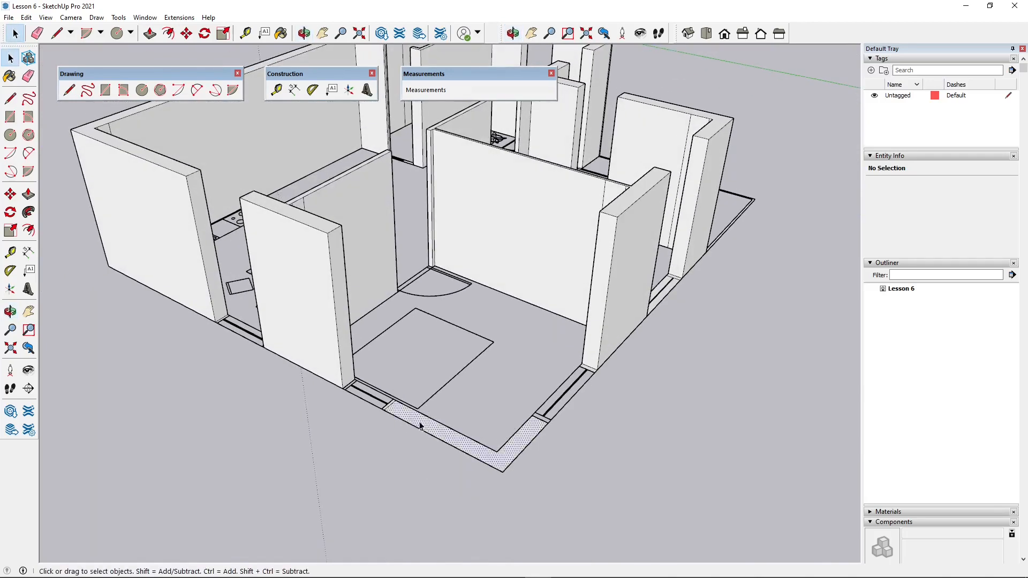
left_click(421, 426)
scroll(302, 370, "down", 2)
scroll(364, 405, "up", 2)
middle_click_drag(366, 405, 378, 435)
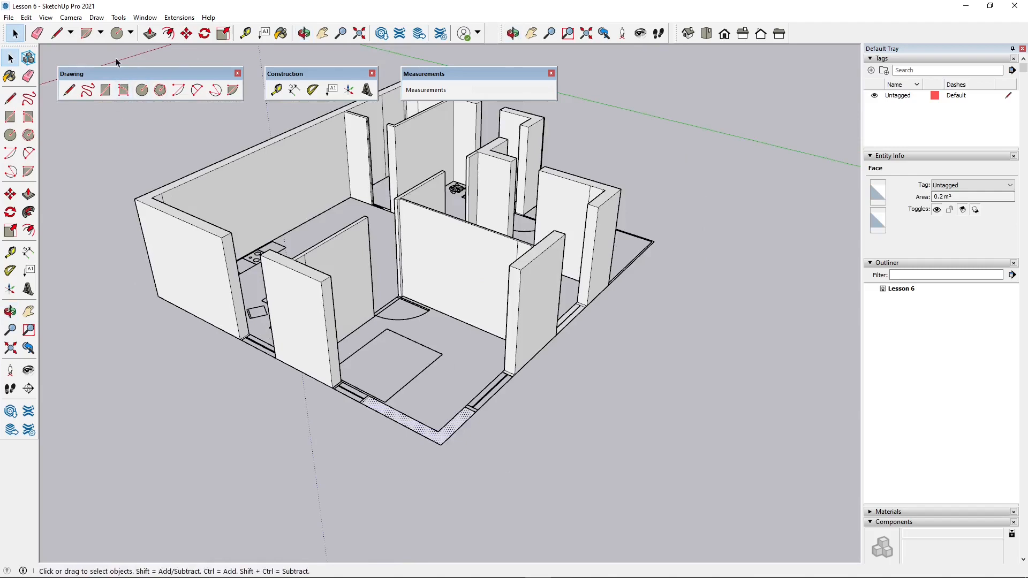
left_click(150, 34)
scroll(367, 410, "up", 2)
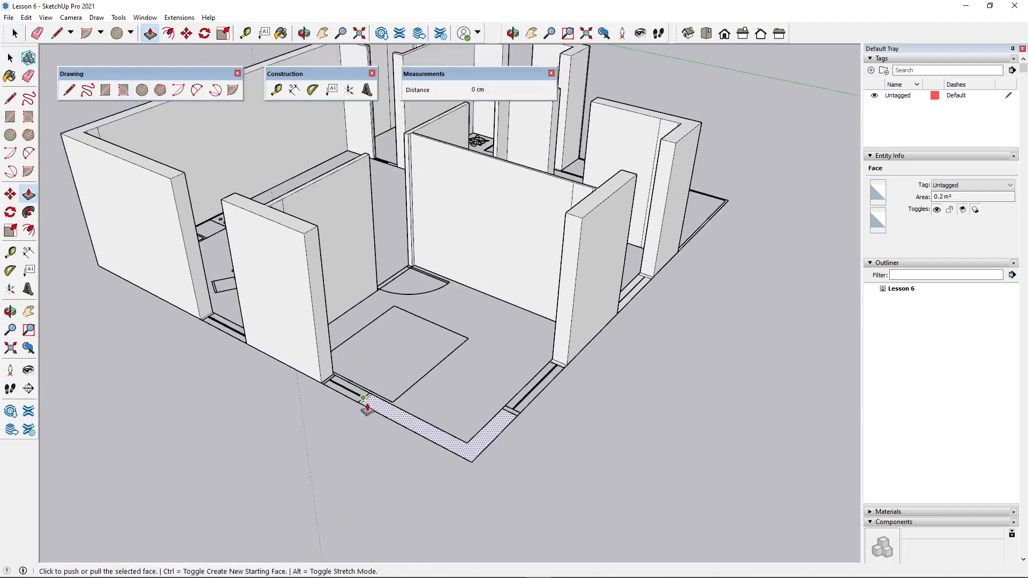
left_click(381, 407)
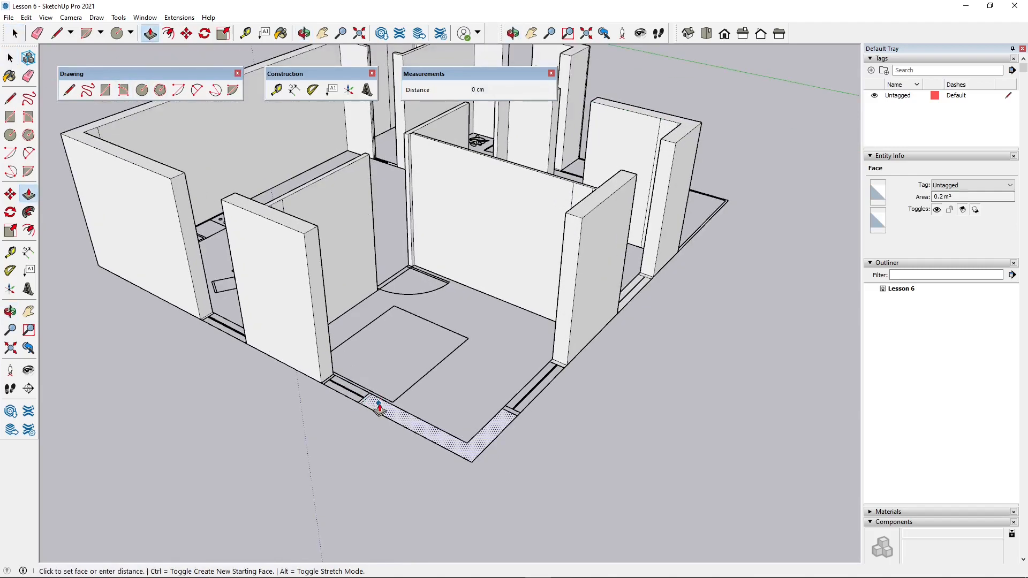
left_click(307, 238)
- Push/Pull the narrow L-shaped strip around the balcony edge up 20 cm
scroll(313, 324, "down", 2)
middle_click_drag(609, 252, 102, 300)
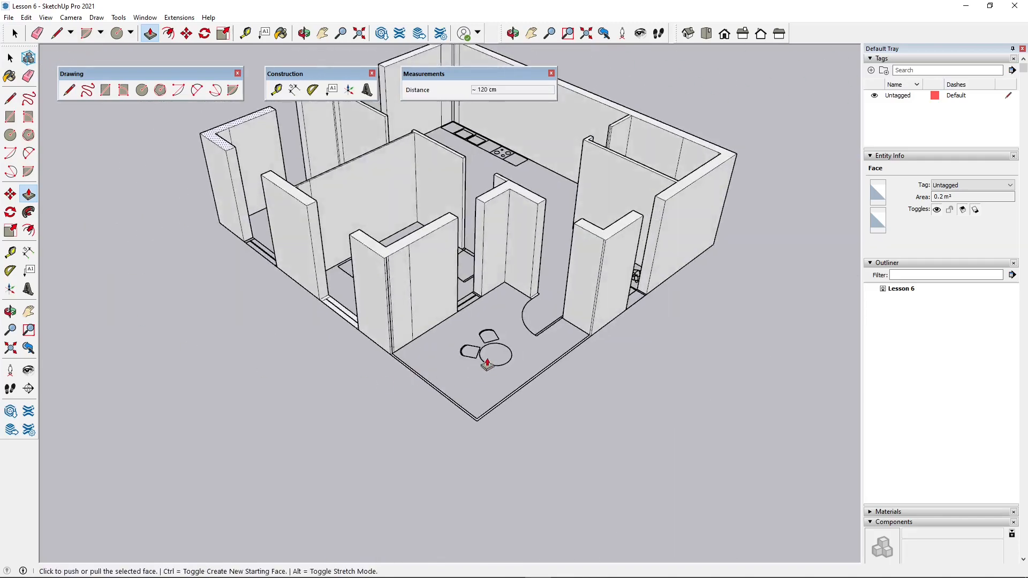
middle_click_drag(605, 350, 395, 347)
scroll(454, 445, "up", 5)
scroll(396, 473, "up", 3)
key("space")
scroll(383, 393, "up", 1)
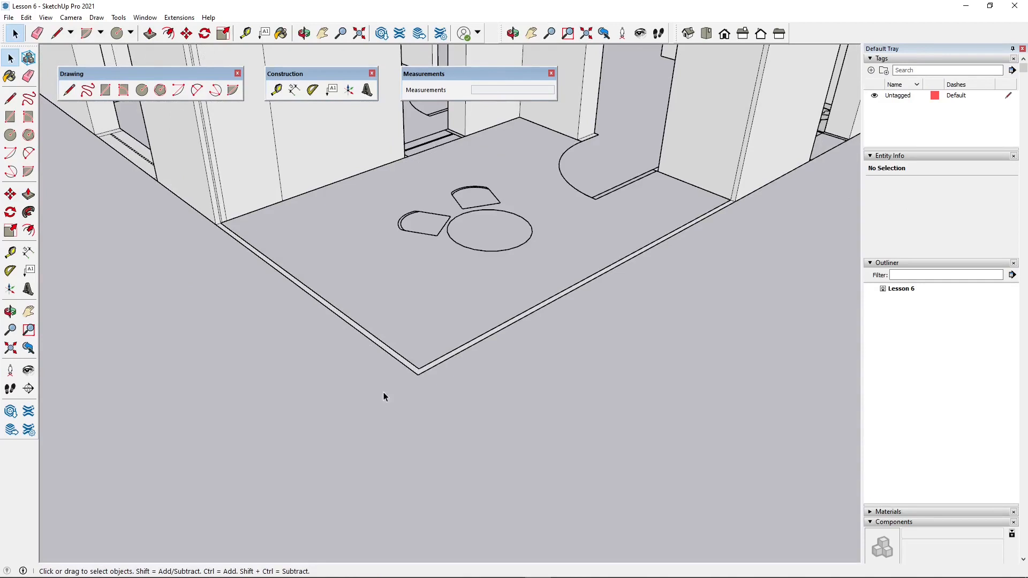
scroll(407, 366, "up", 1)
left_click(408, 367)
scroll(291, 428, "down", 1)
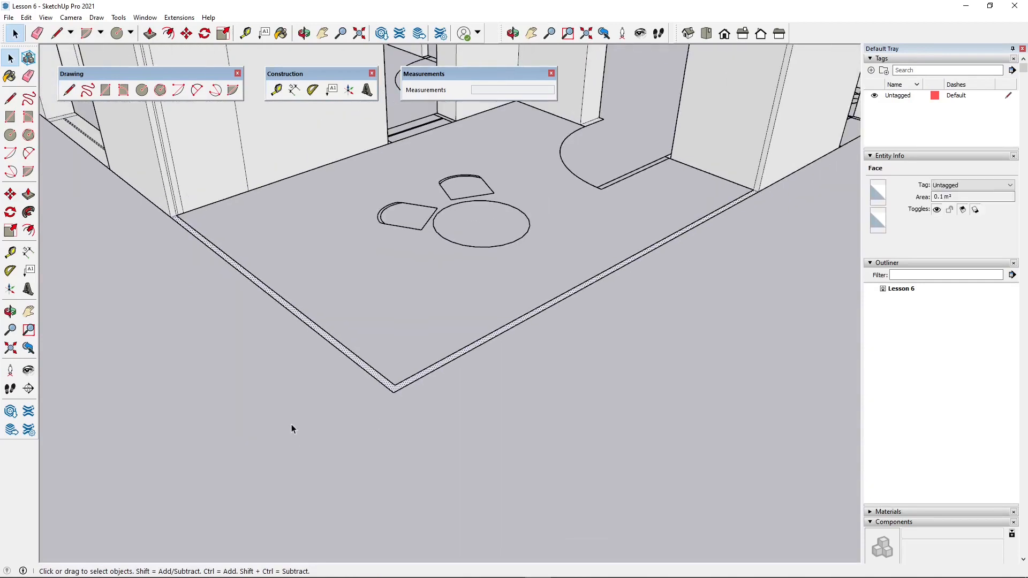
left_click(150, 33)
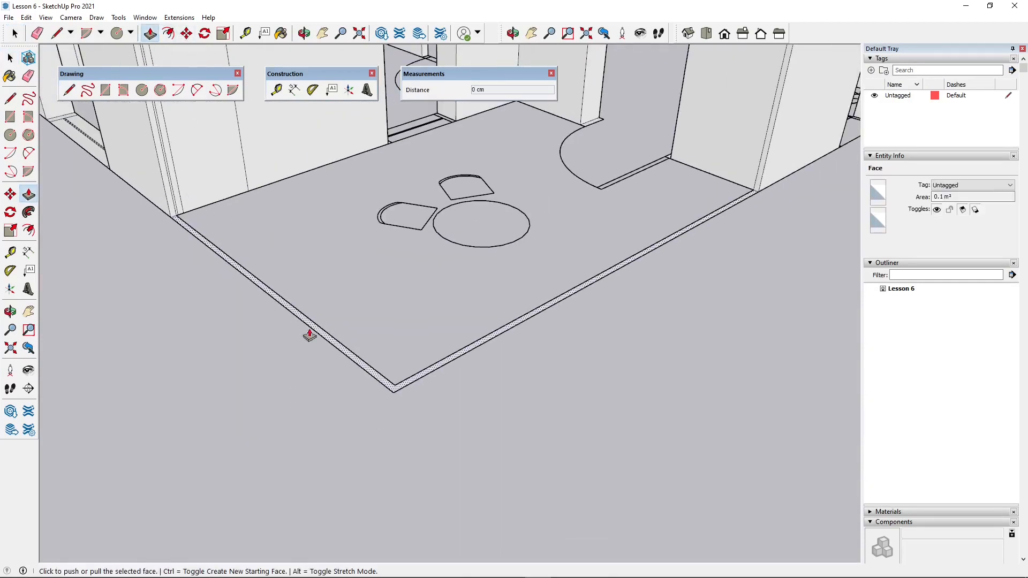
scroll(353, 367, "up", 1)
left_click(362, 357)
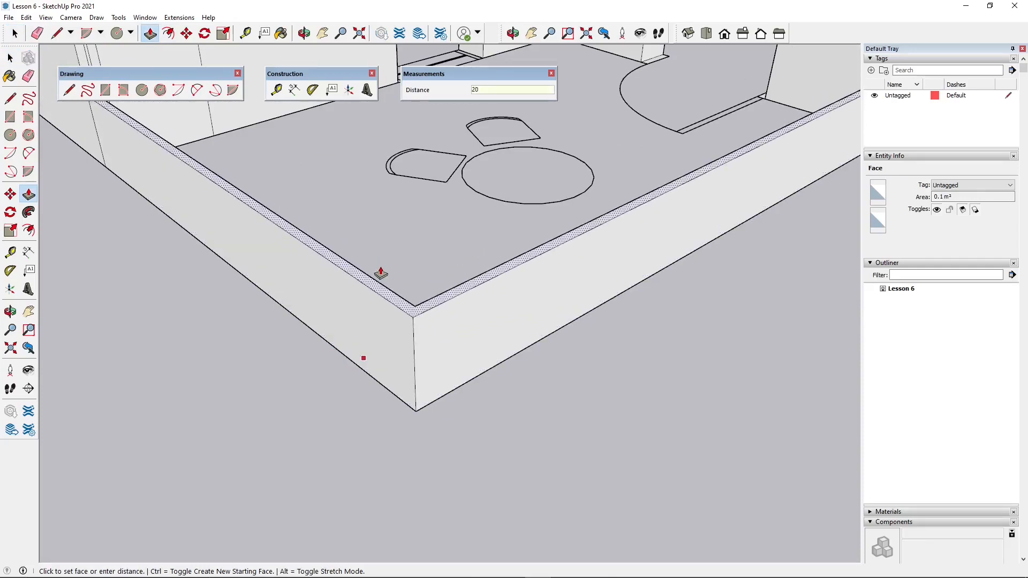
key("Return")
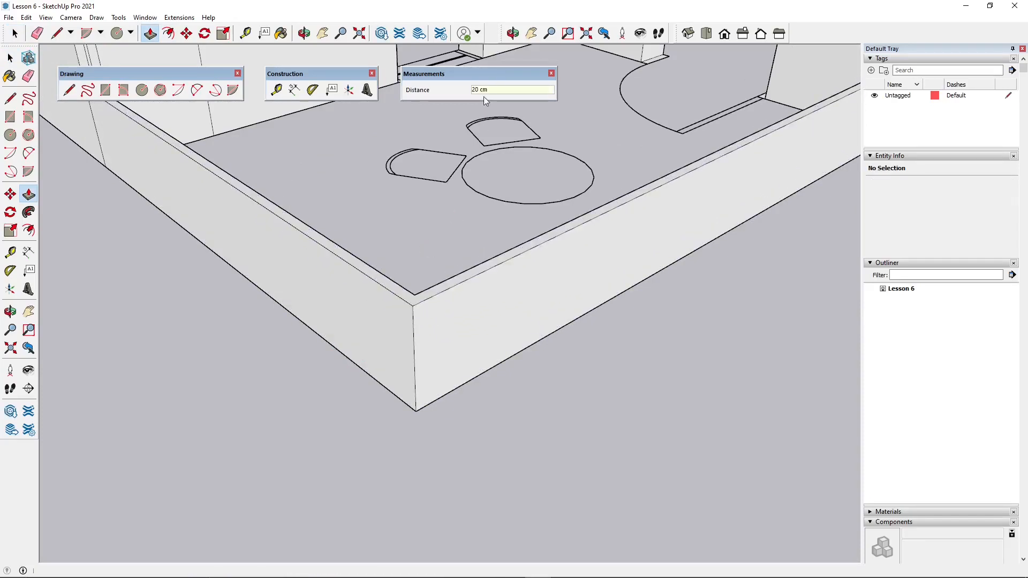
- Move the top face of the balcony curb down 5 cm along the blue axis
scroll(395, 367, "down", 5)
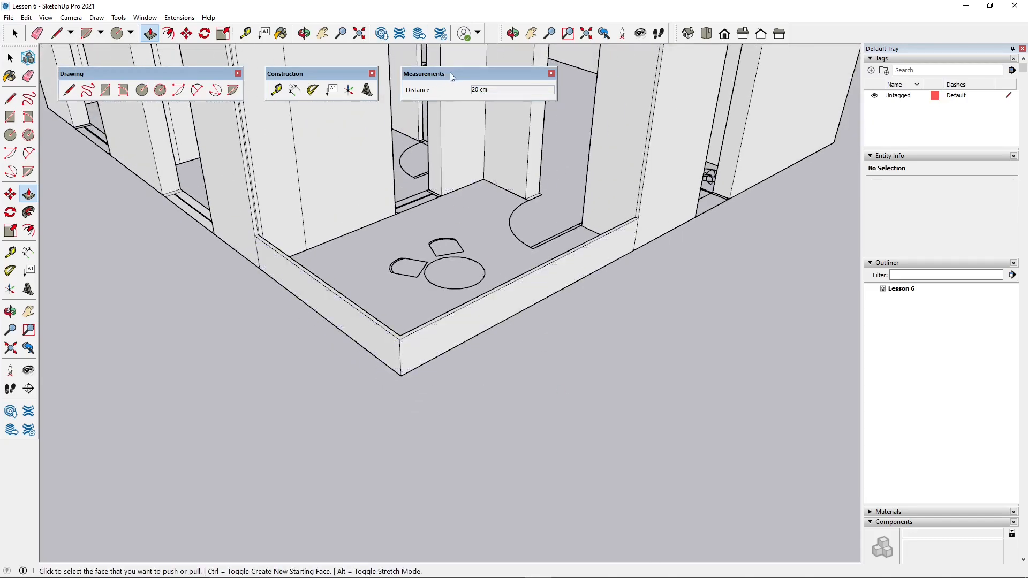
scroll(420, 306, "up", 2)
middle_click_drag(420, 305, 439, 394)
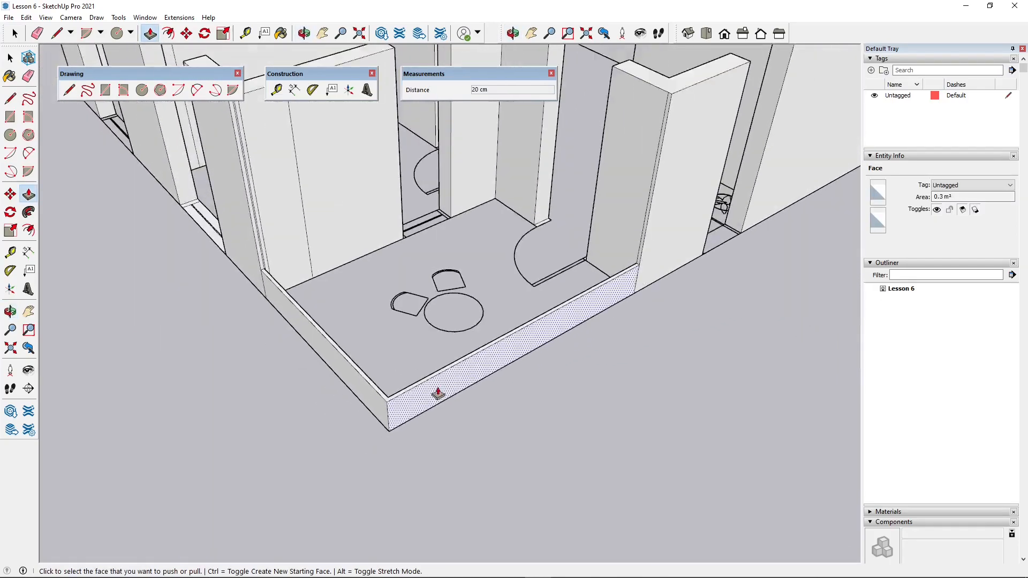
scroll(438, 393, "up", 2)
middle_click_drag(463, 448, 395, 287)
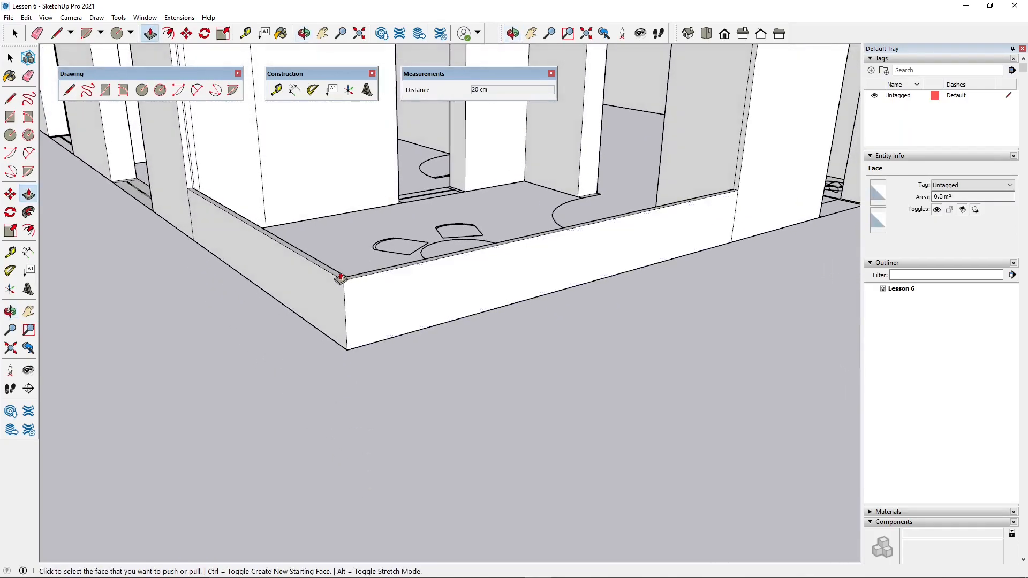
left_click(15, 33)
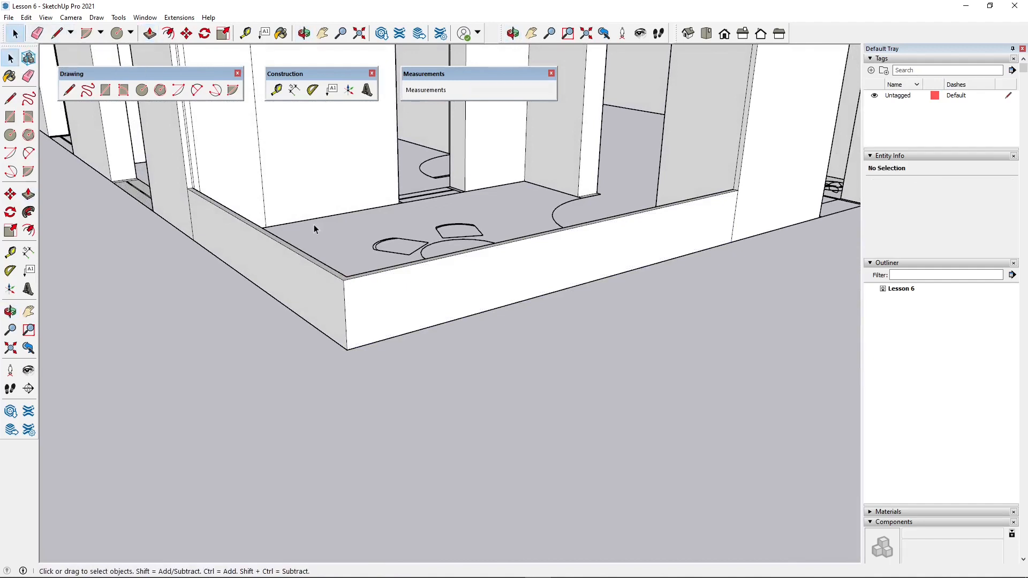
scroll(348, 279, "up", 2)
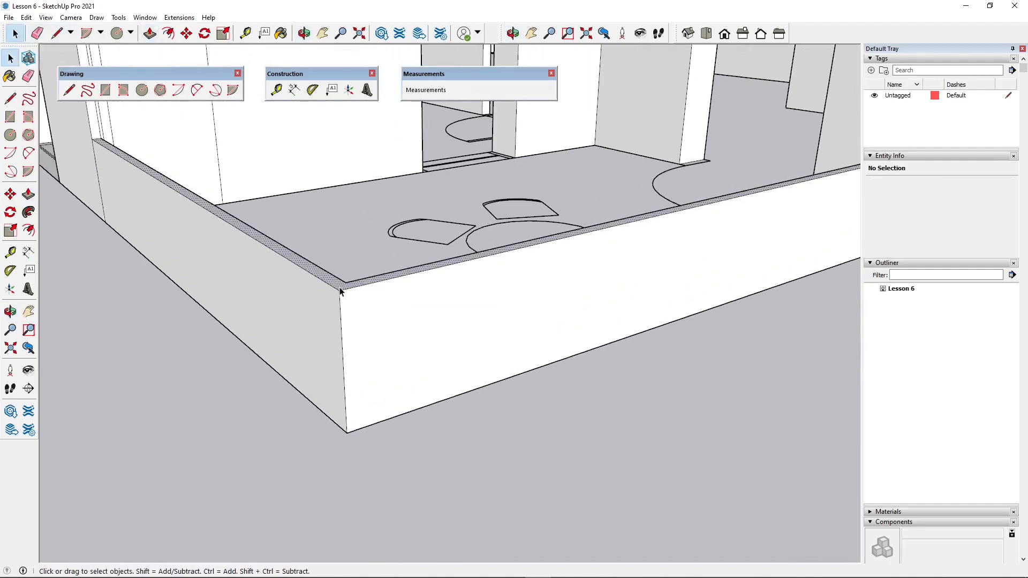
left_click(340, 288)
left_click(186, 34)
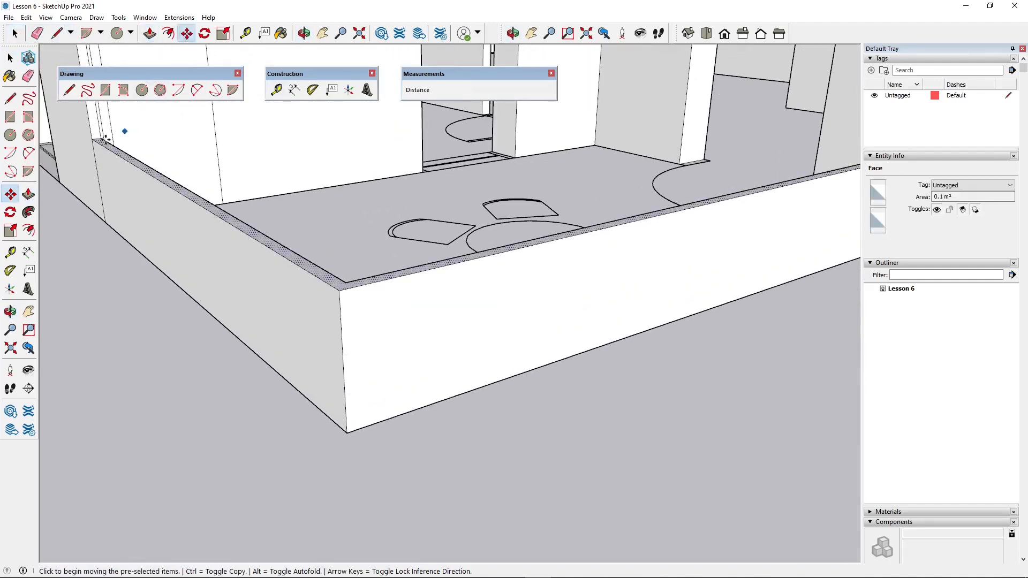
left_click(88, 142)
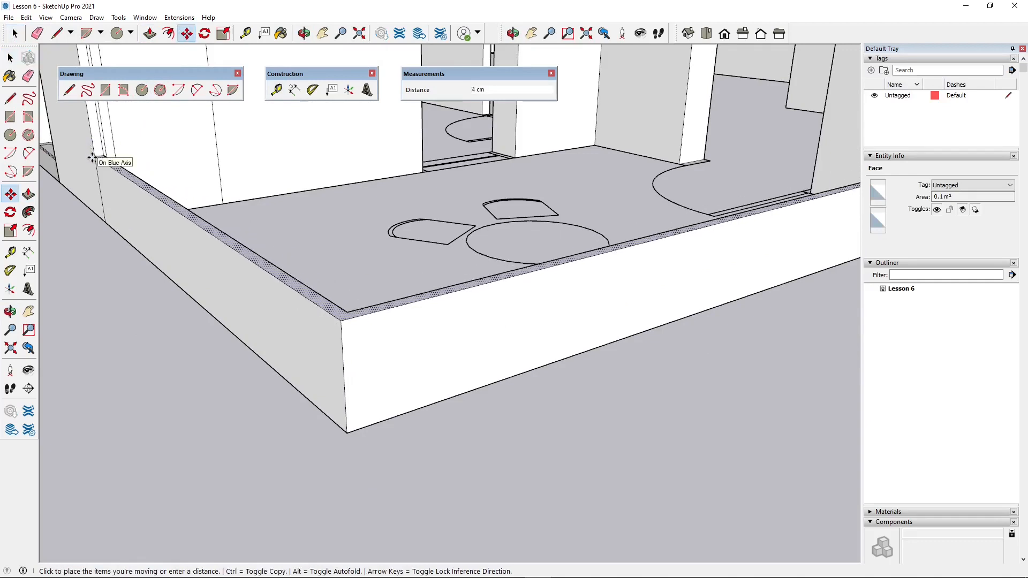
type("5")
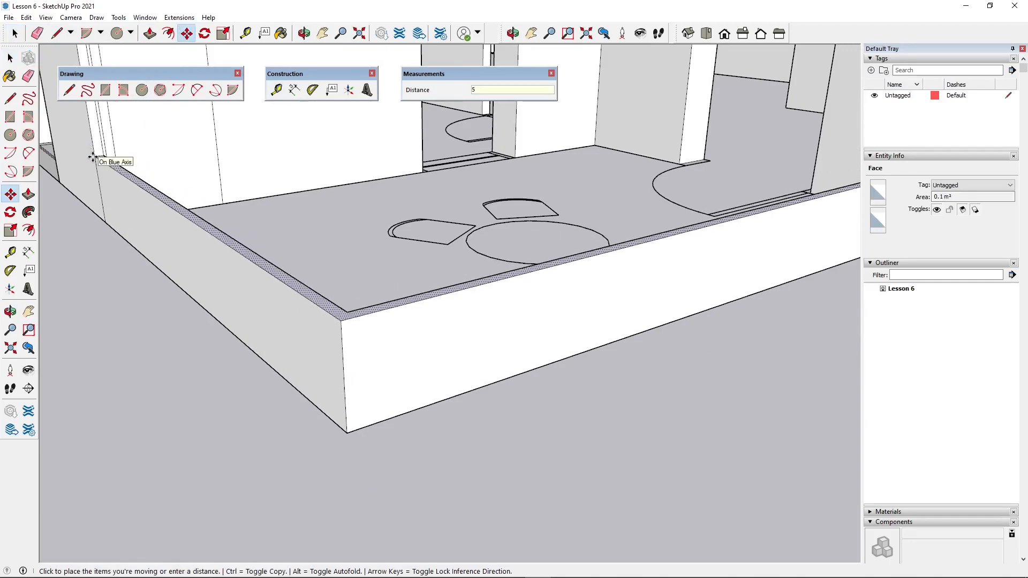
key("Return")
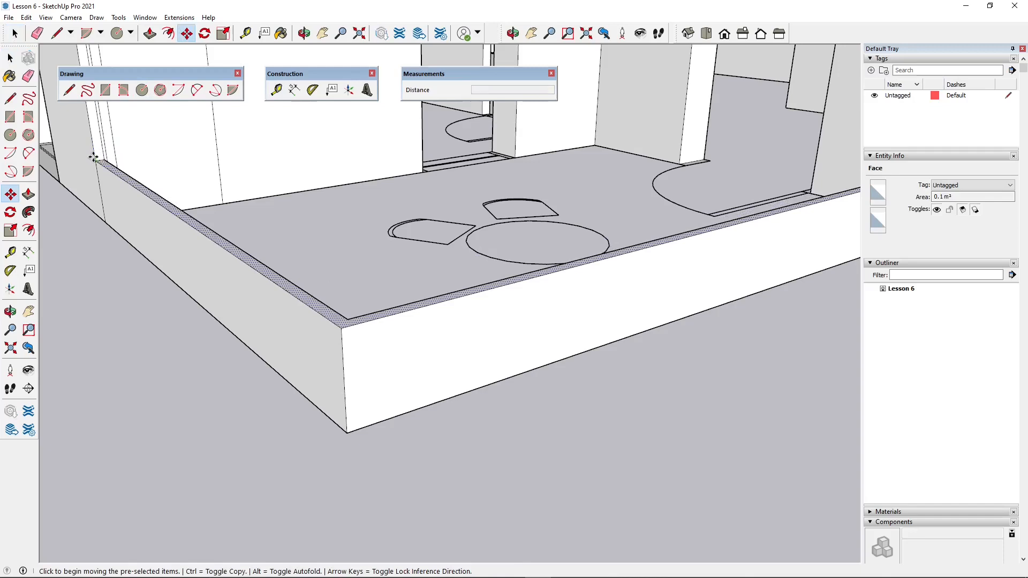
- Lower the balcony curb's top face by another 5 cm along the blue axis
left_click(94, 158)
type("5")
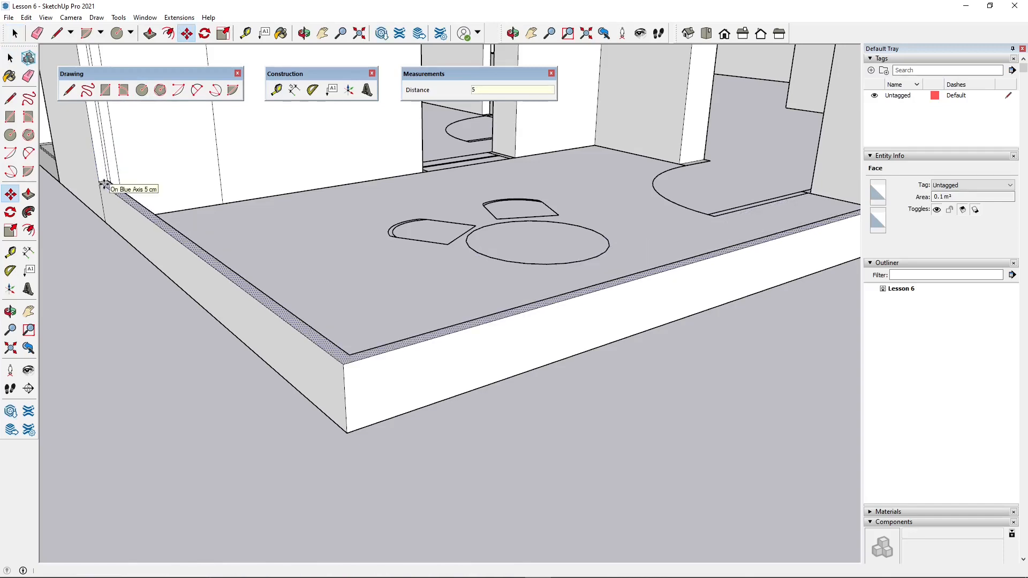
key("Return")
scroll(347, 298, "down", 2)
scroll(311, 394, "down", 2)
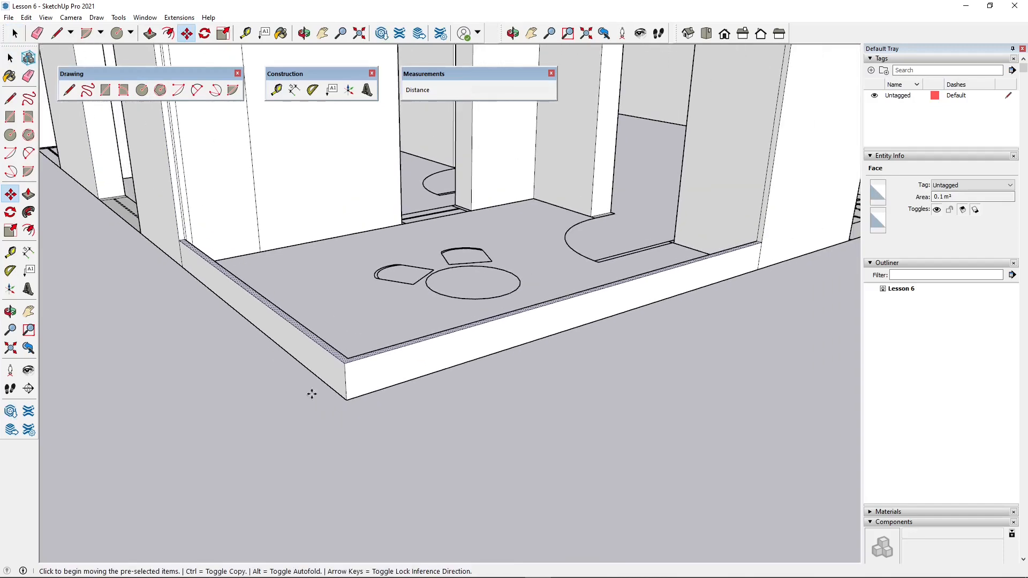
scroll(450, 397, "down", 1)
scroll(476, 337, "up", 4)
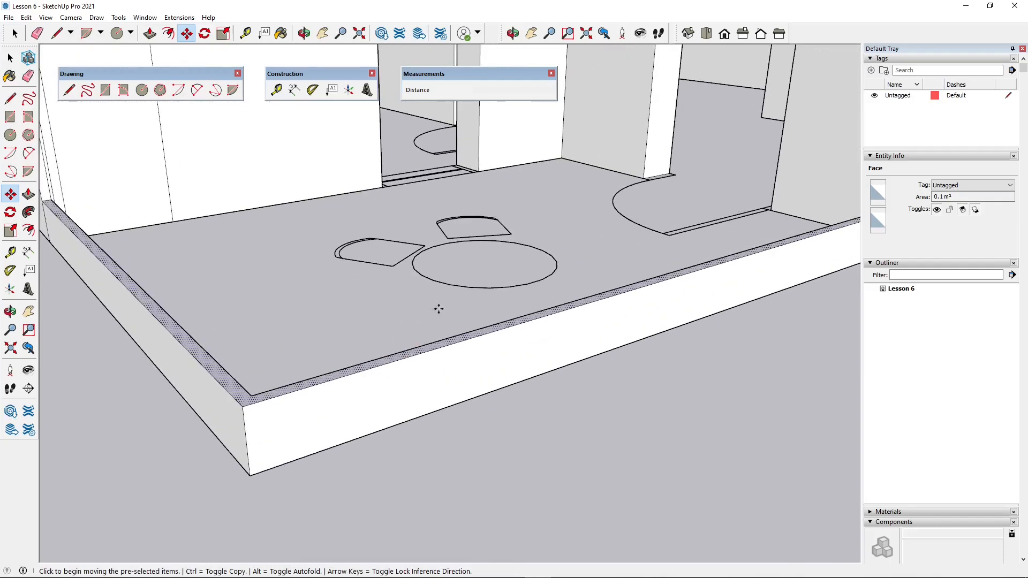
scroll(551, 166, "down", 2)
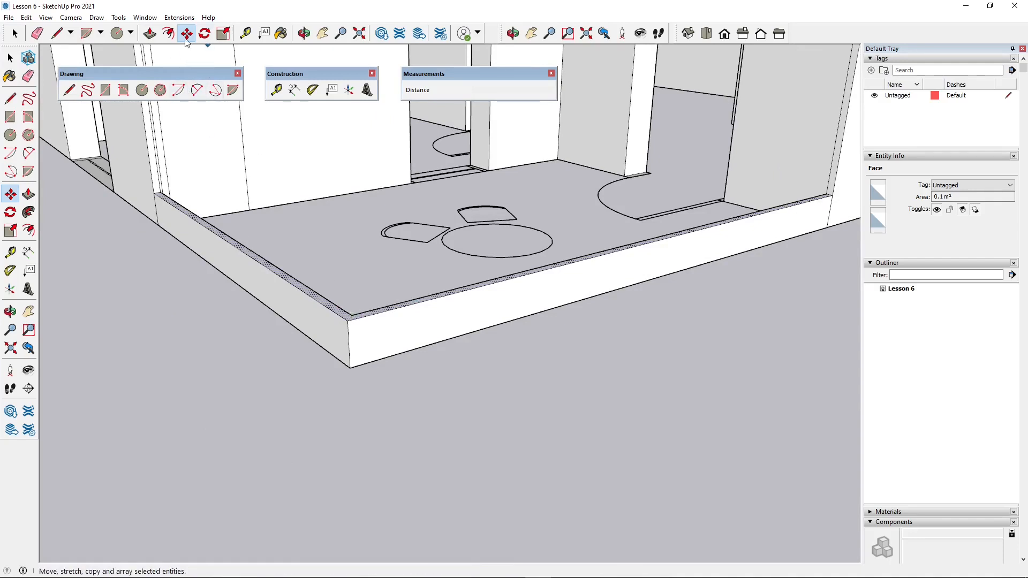
scroll(160, 225, "up", 5)
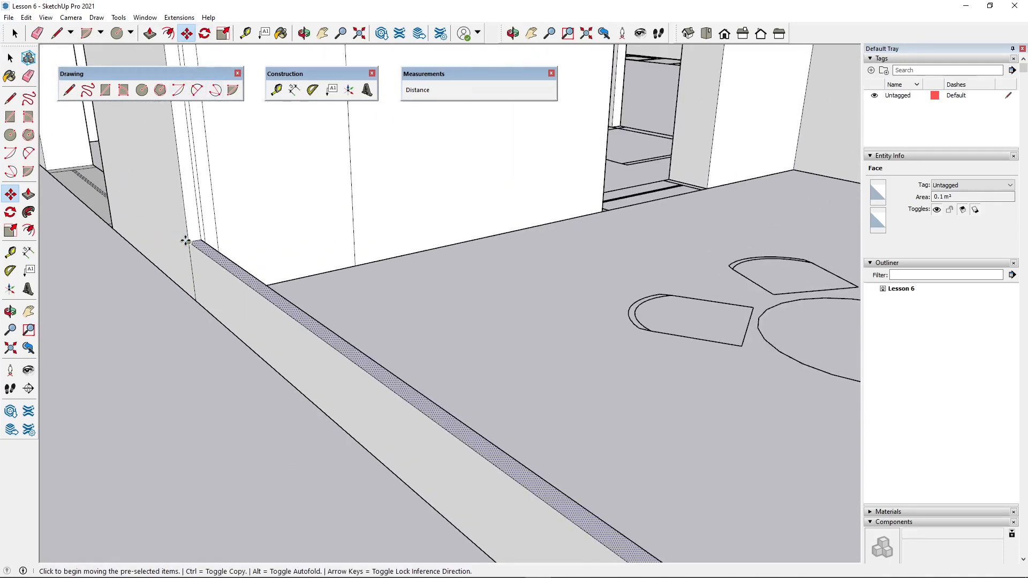
- Copy the top face of the balcony curb 15 cm straight up along the blue axis
left_click(186, 241)
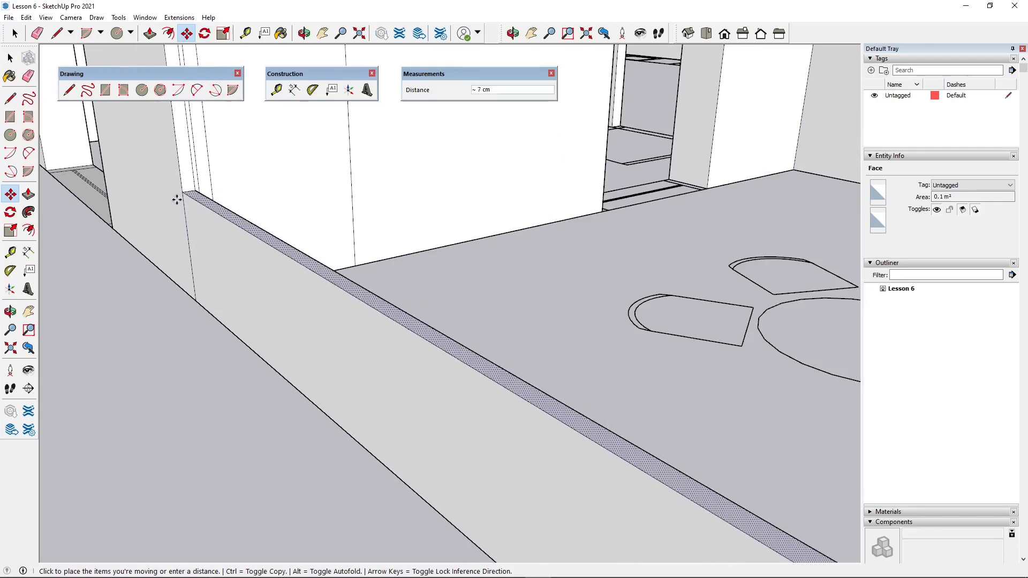
key("ctrl")
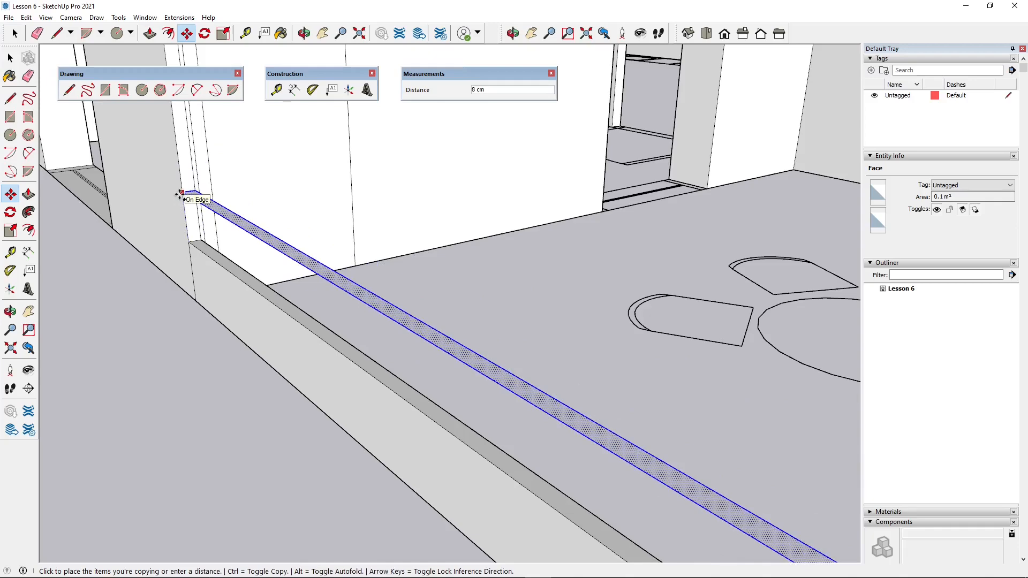
key("Return")
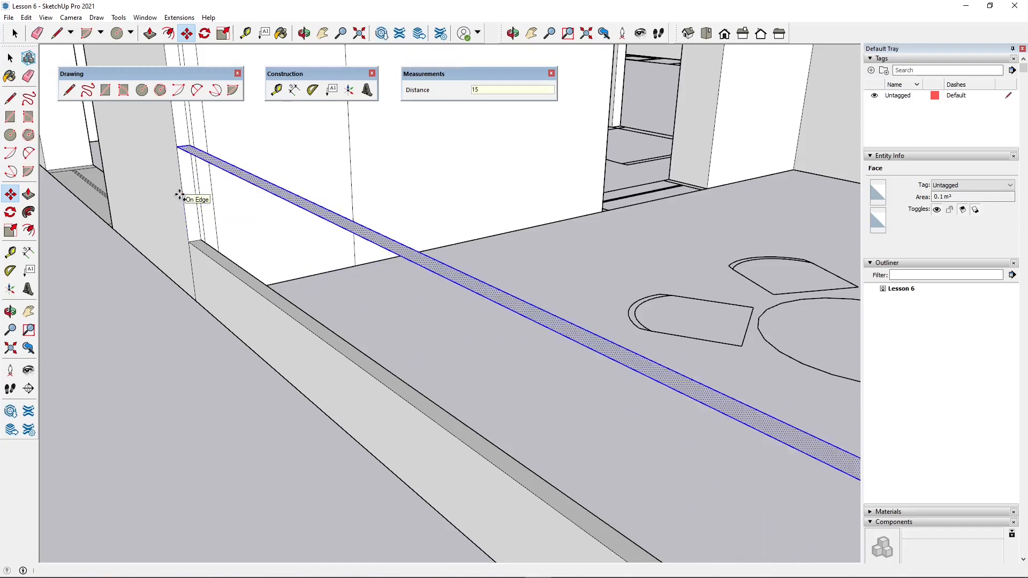
- Push/Pull the copied L-shaped strip above the balcony curb to form a rail 5 cm thick
scroll(222, 261, "down", 3)
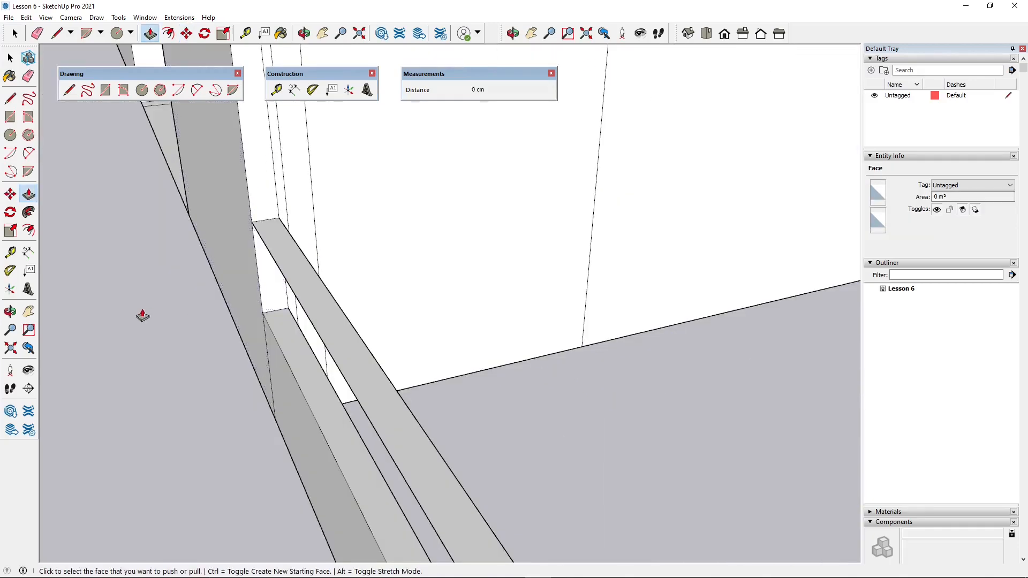
middle_click_drag(278, 254, 342, 263)
left_click(280, 233)
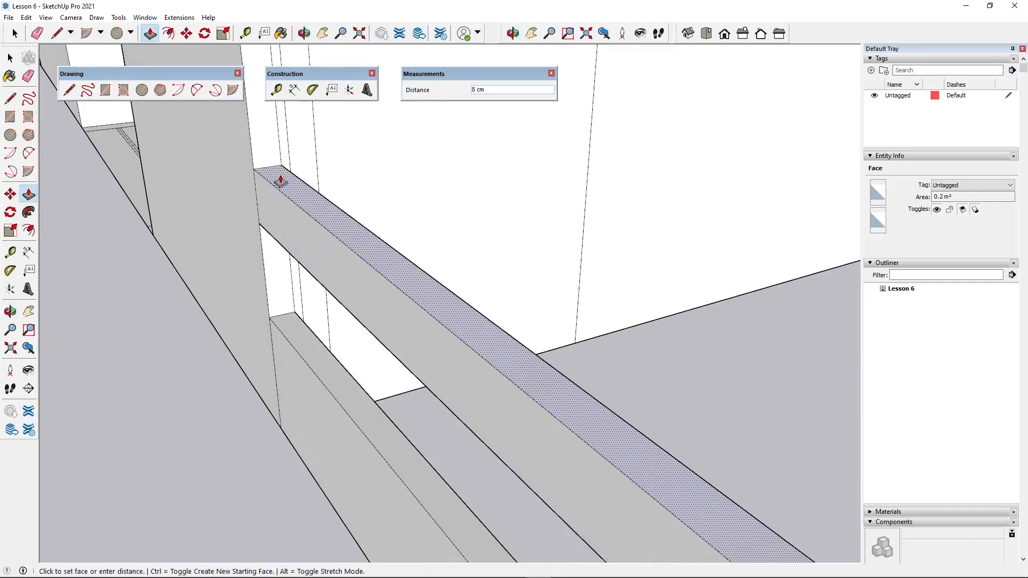
left_click(282, 197)
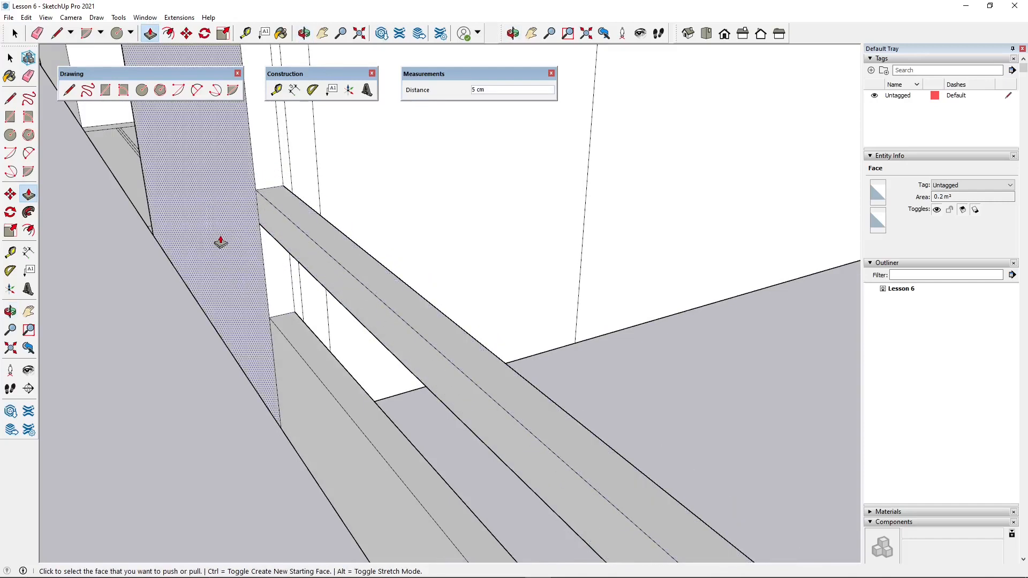
- Try to select the balcony rail through its connected geometry, and clear the selection
left_click(15, 33)
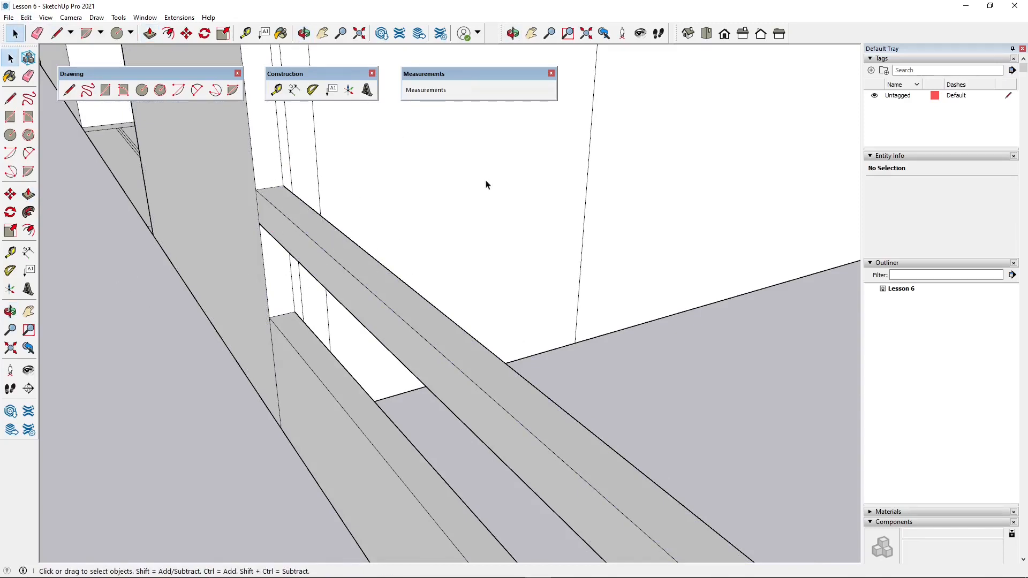
key("ctrl+a")
left_click(321, 223)
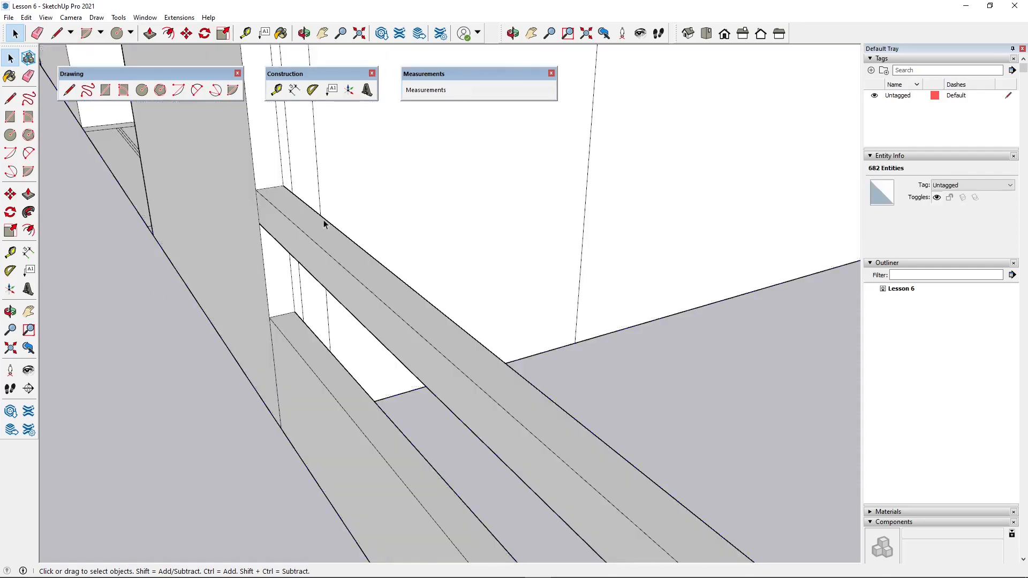
double_click(319, 225)
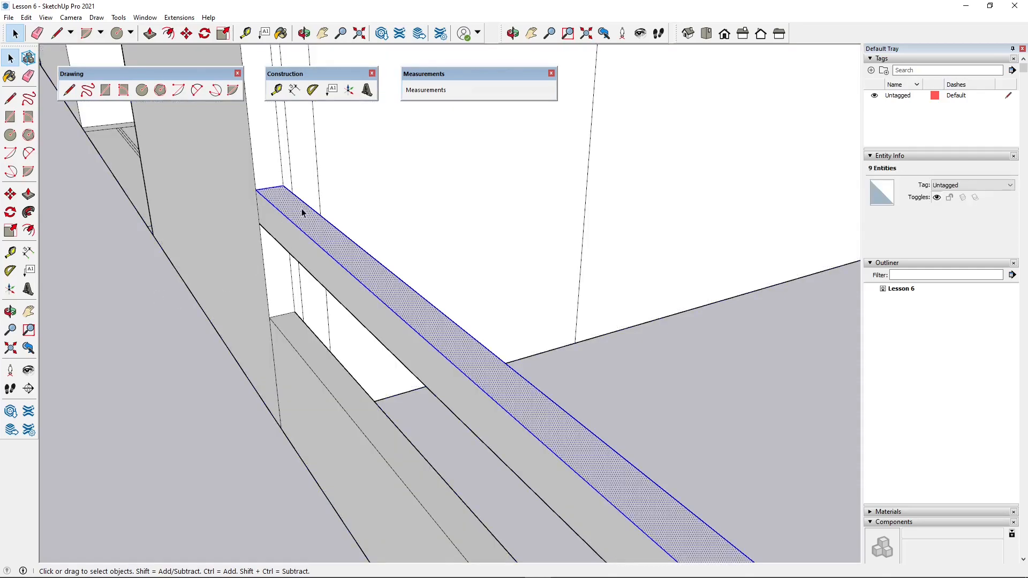
triple_click(306, 215)
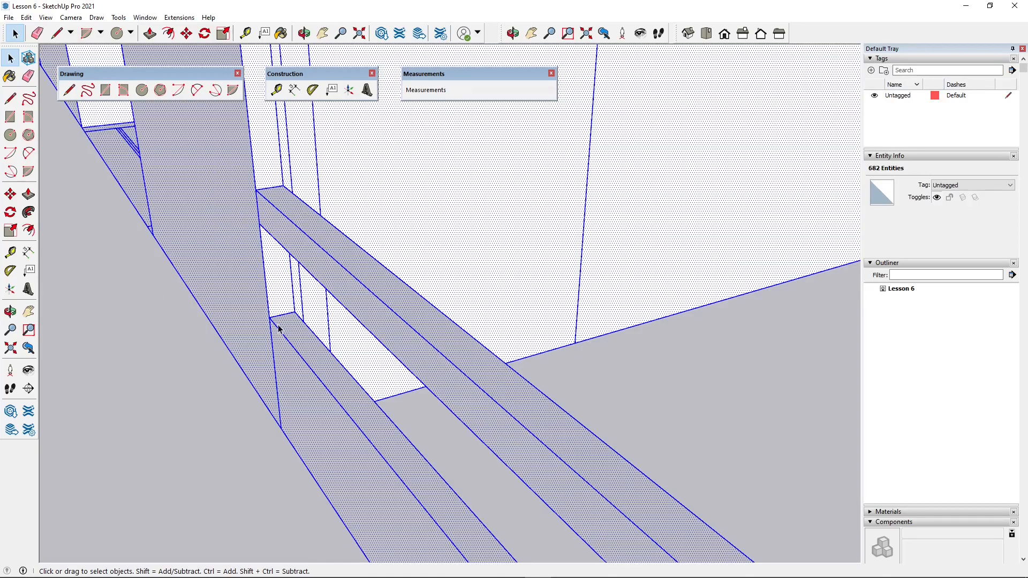
scroll(279, 354, "down", 12)
middle_click_drag(648, 259, 658, 428)
left_click(669, 430)
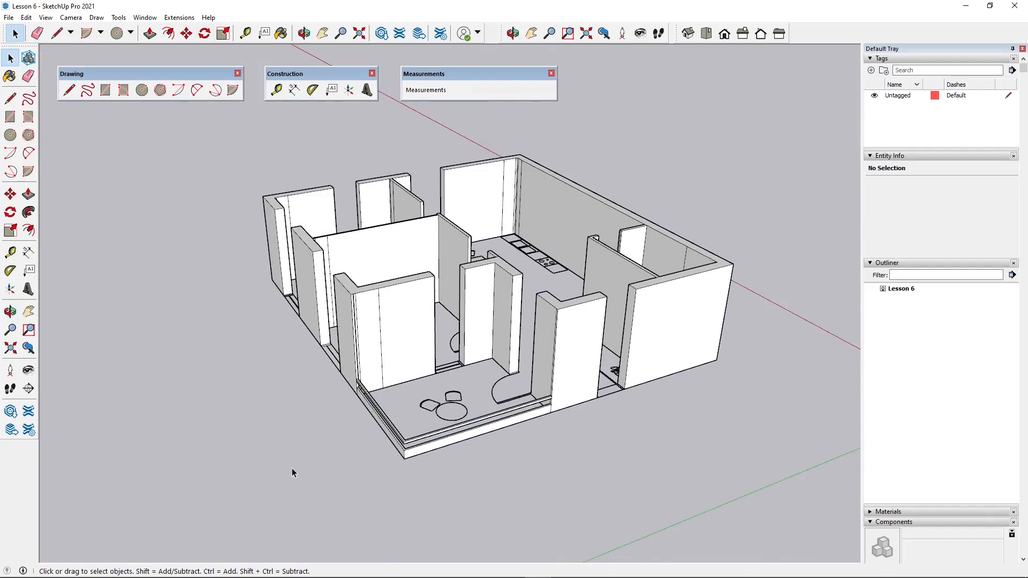
- Examine the balcony rail and curb up close, including where they meet the walls and the outer corner
scroll(294, 468, "up", 10)
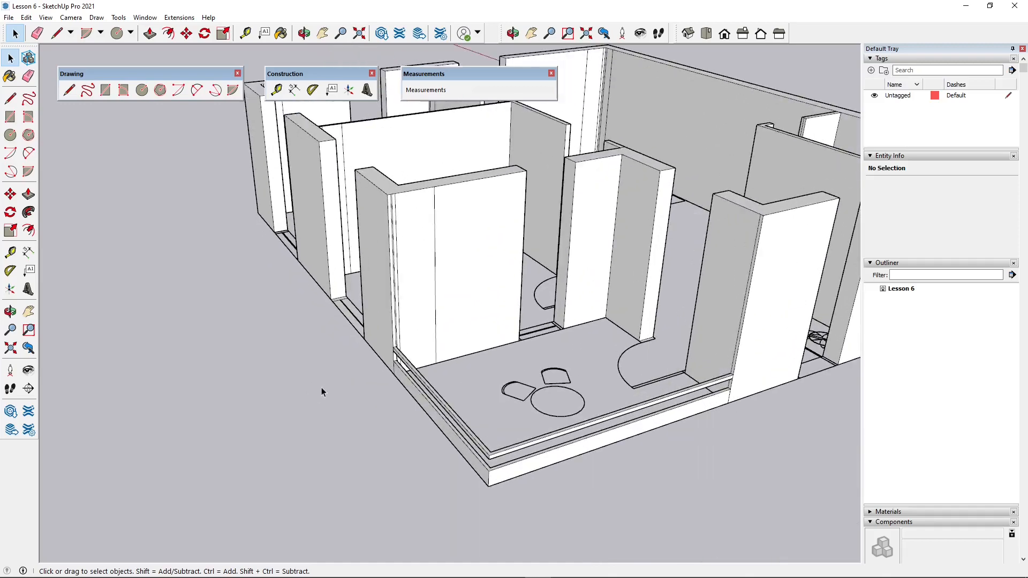
scroll(429, 364, "up", 8)
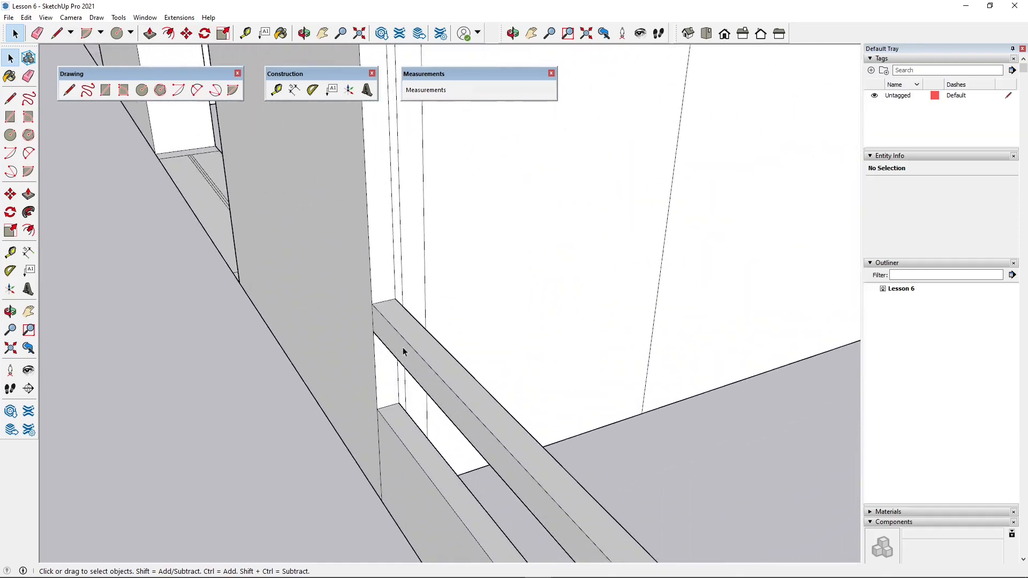
middle_click_drag(403, 348, 555, 322)
scroll(360, 274, "down", 15)
scroll(466, 303, "up", 3)
scroll(464, 306, "up", 2)
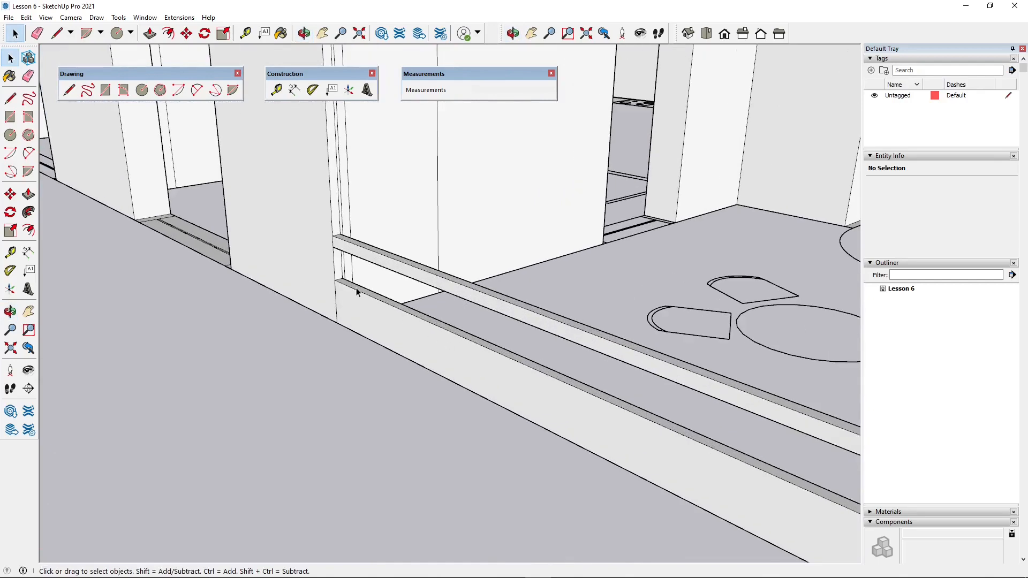
scroll(326, 277, "down", 3)
middle_click_drag(529, 353, 518, 397)
scroll(368, 259, "down", 3)
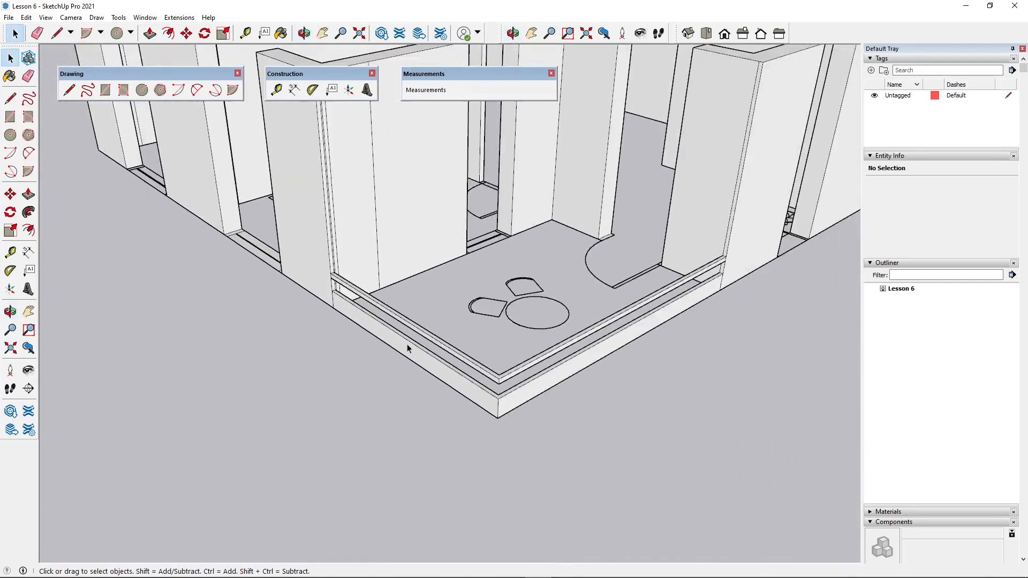
scroll(504, 397, "up", 4)
scroll(504, 397, "up", 1)
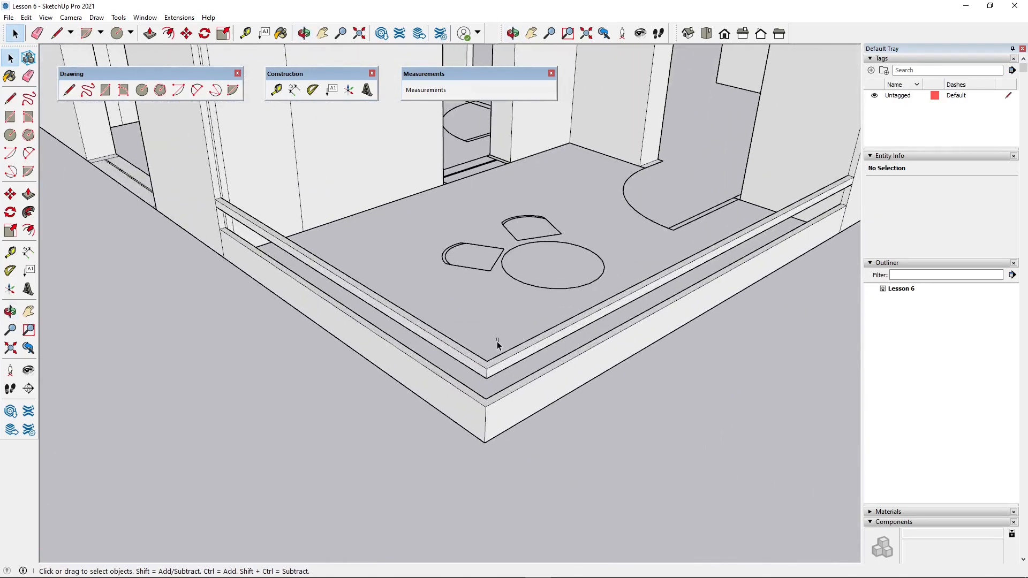
- Select all faces and edges of the L-shaped balcony rail and make them a group
left_click_drag(470, 385, 464, 385)
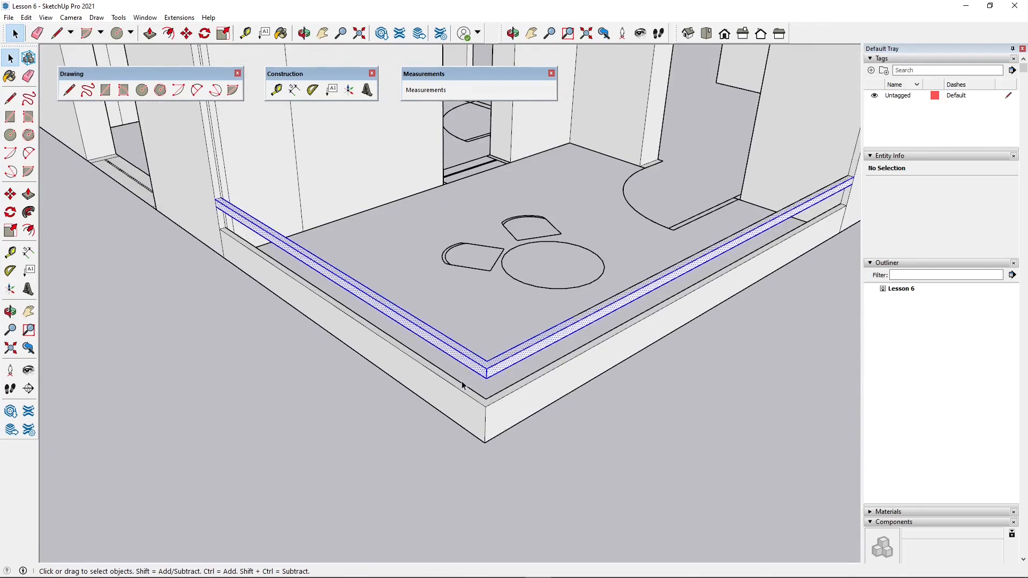
middle_click_drag(464, 385, 323, 407)
middle_click_drag(341, 425, 466, 421)
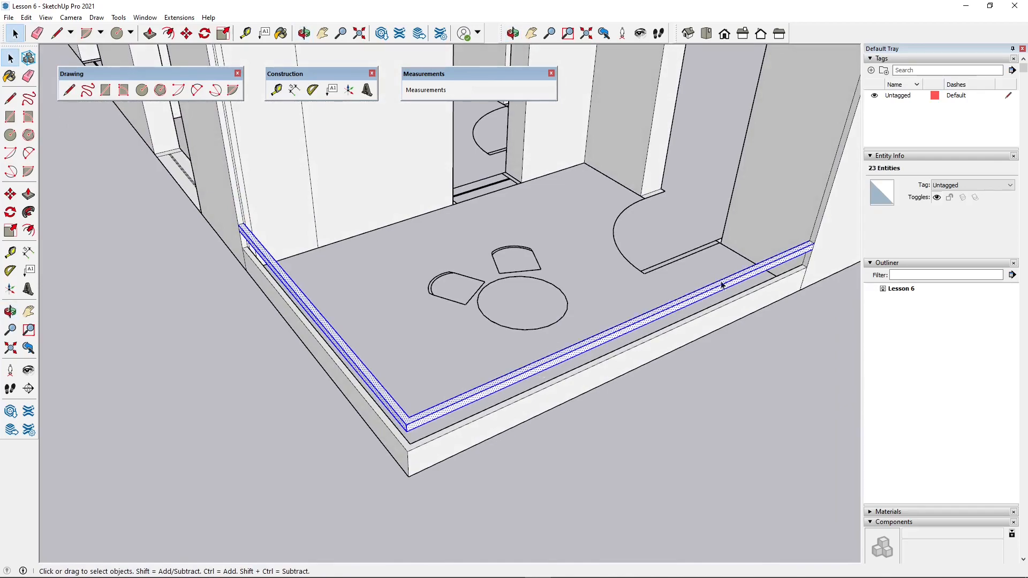
middle_click_drag(722, 286, 378, 338)
right_click(342, 298)
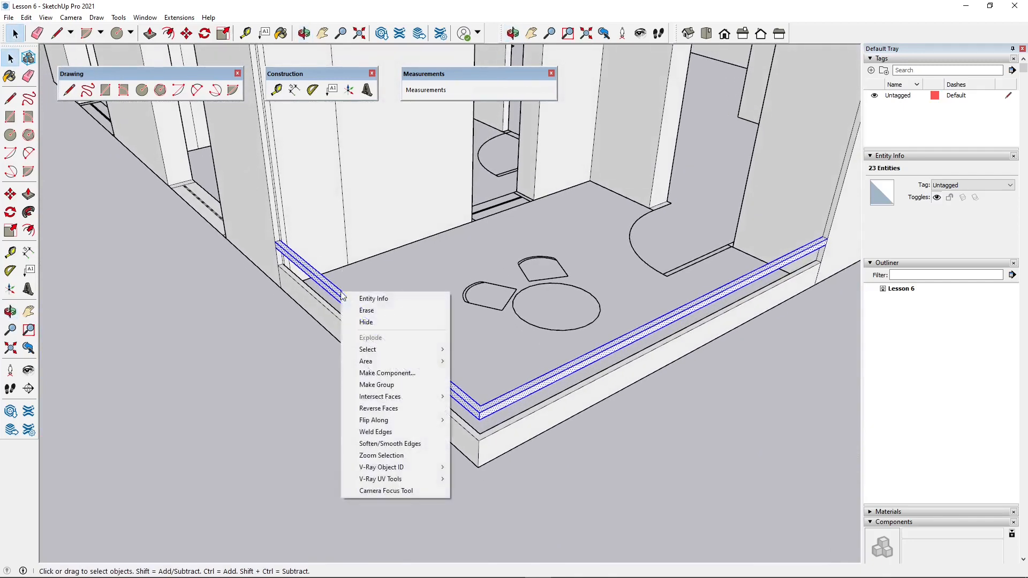
left_click(388, 385)
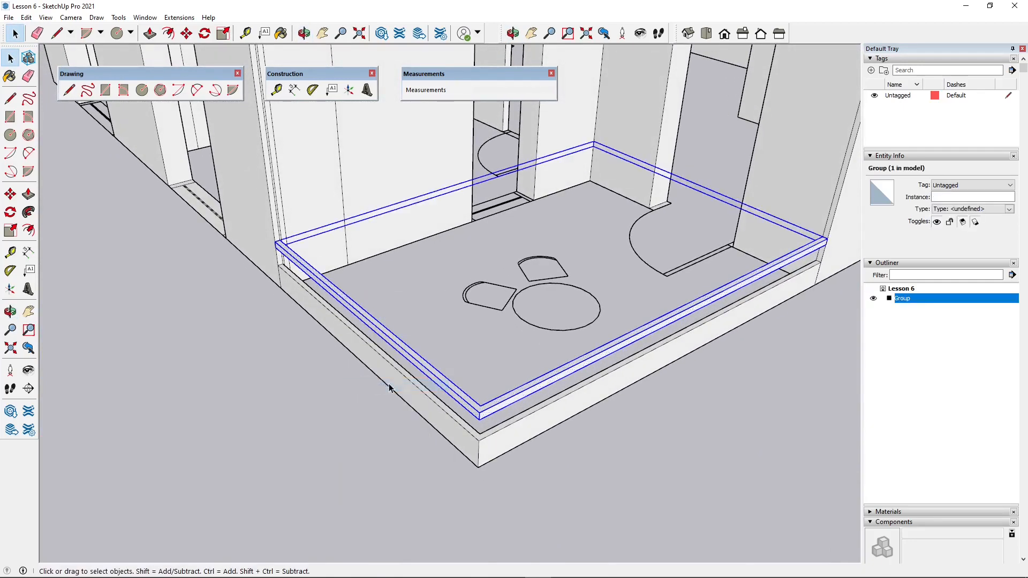
left_click(306, 336)
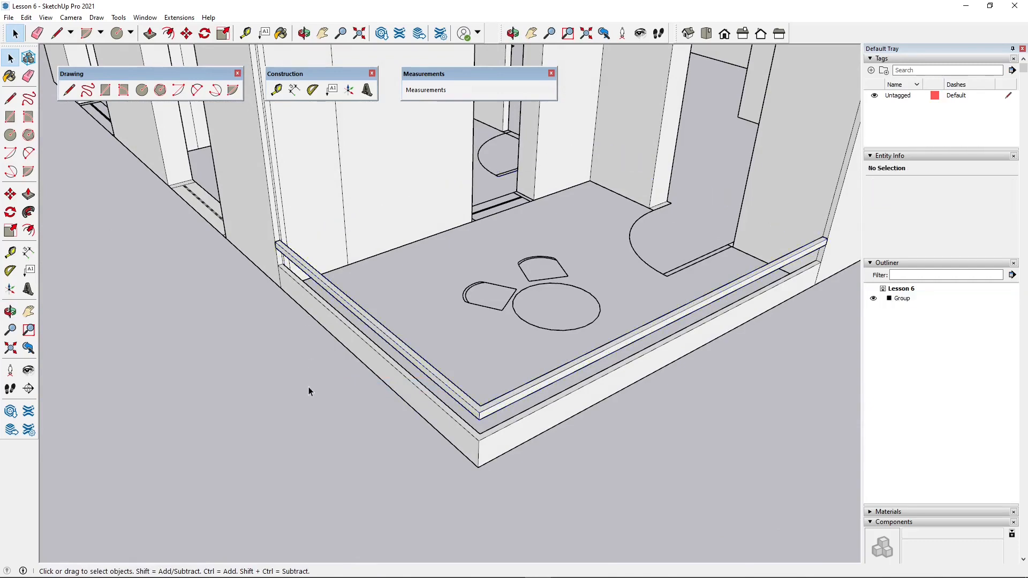
- Open the balcony rail group for editing and close it again
middle_click_drag(328, 291, 460, 365)
scroll(411, 392, "down", 2)
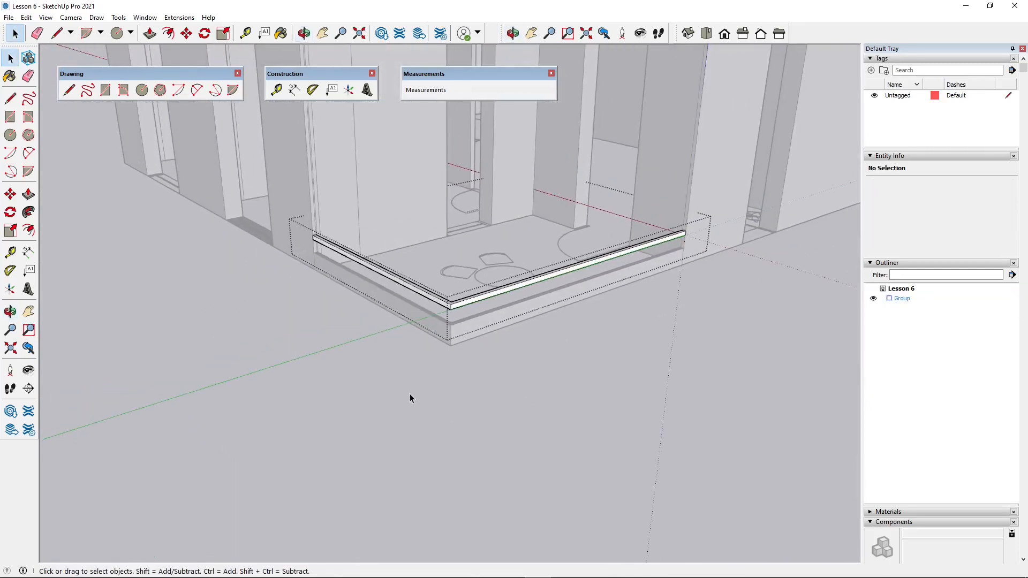
middle_click_drag(412, 392, 378, 456)
left_click(628, 185)
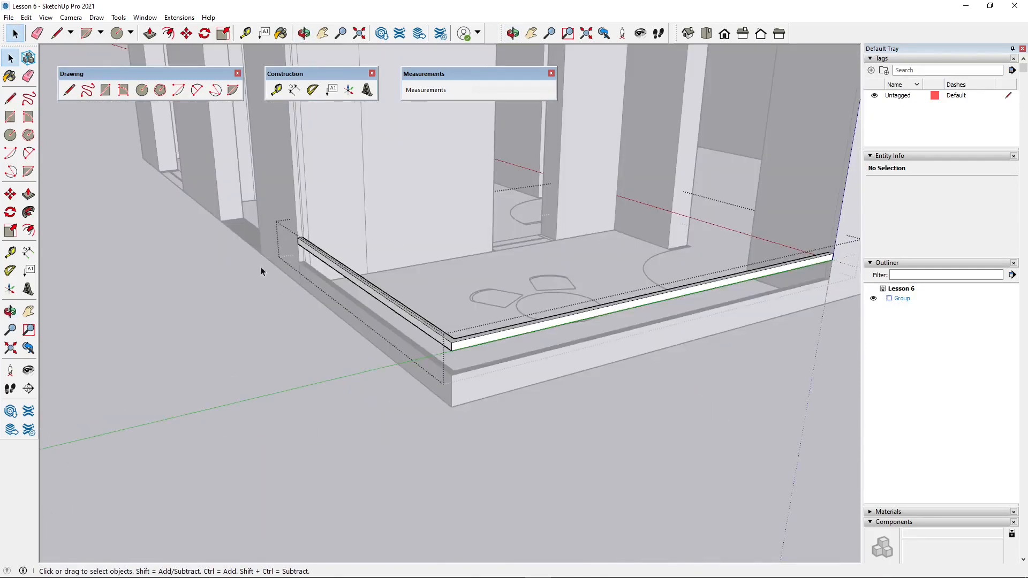
- Open the balcony rail group for editing and select all of the rail's geometry
scroll(261, 272, "down", 2)
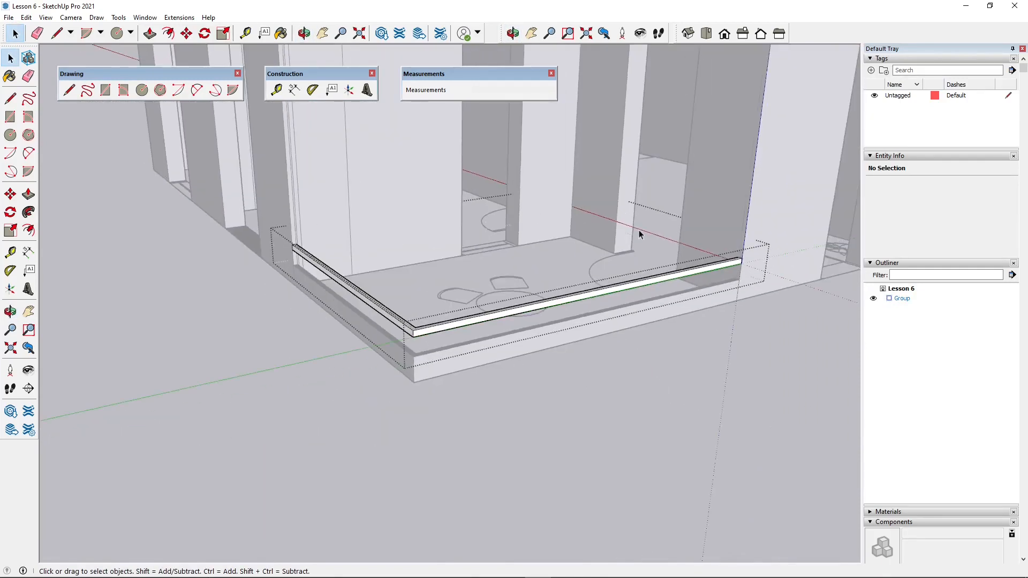
triple_click(449, 328)
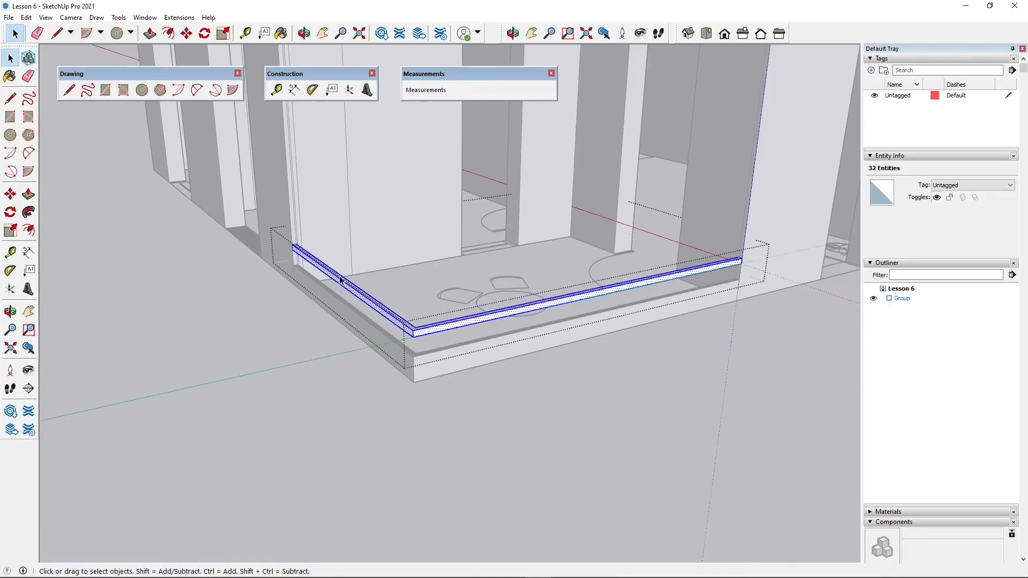
scroll(313, 261, "up", 2)
scroll(106, 154, "up", 2)
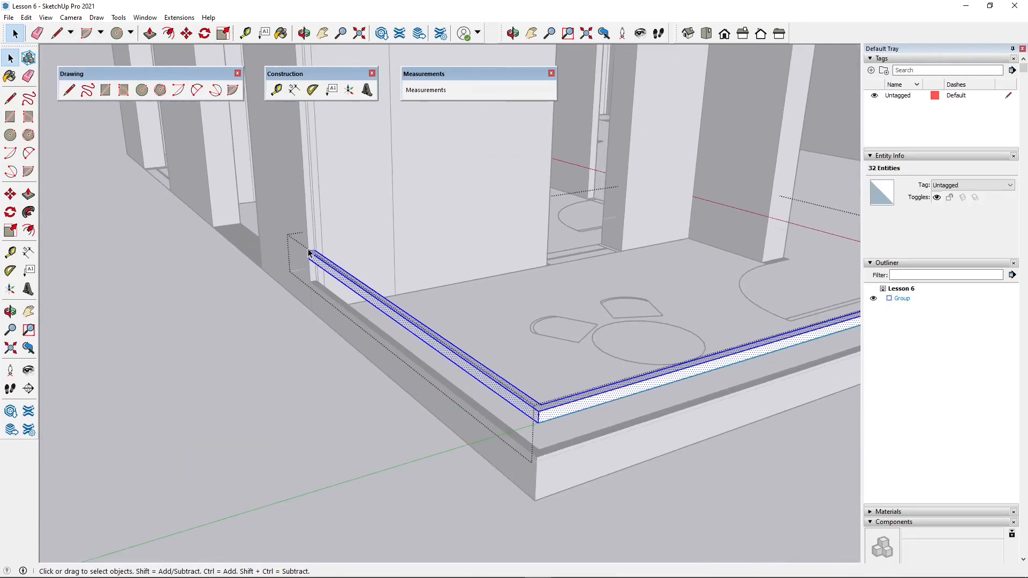
- Copy the rail 20 cm up along the blue axis from its end corner and array it 4x
key("m")
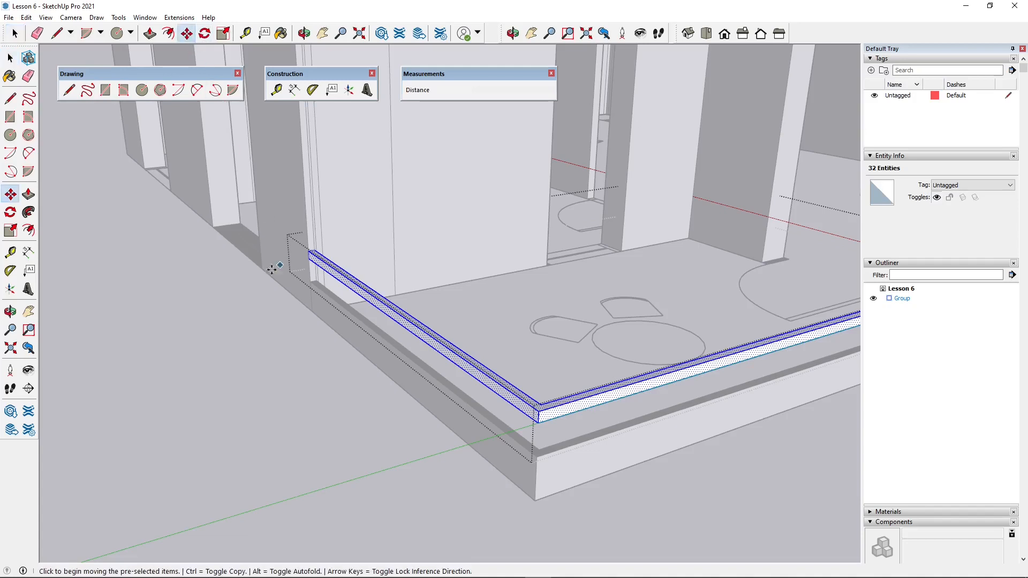
scroll(310, 417, "down", 1)
scroll(311, 274, "up", 4)
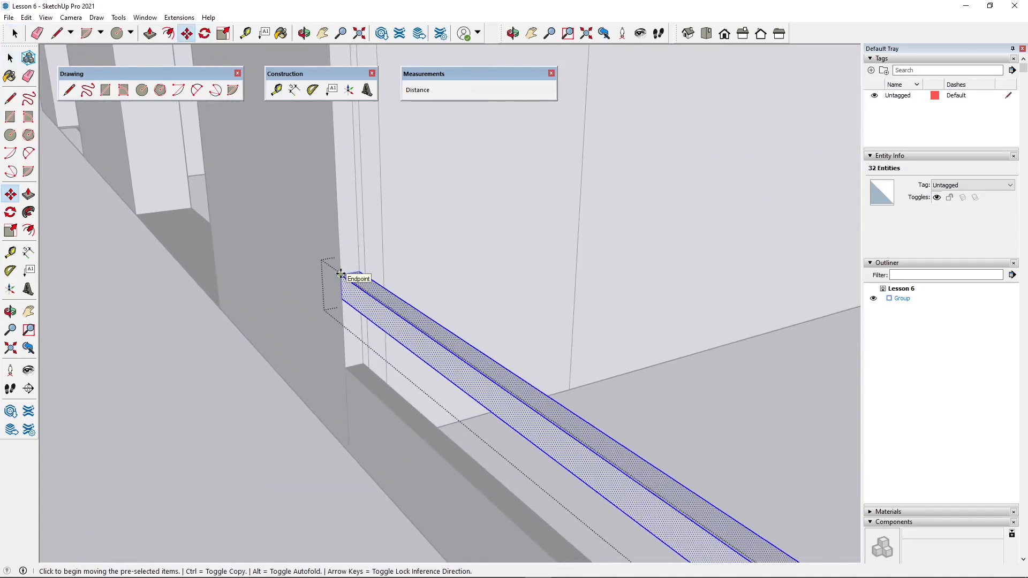
left_click(341, 274)
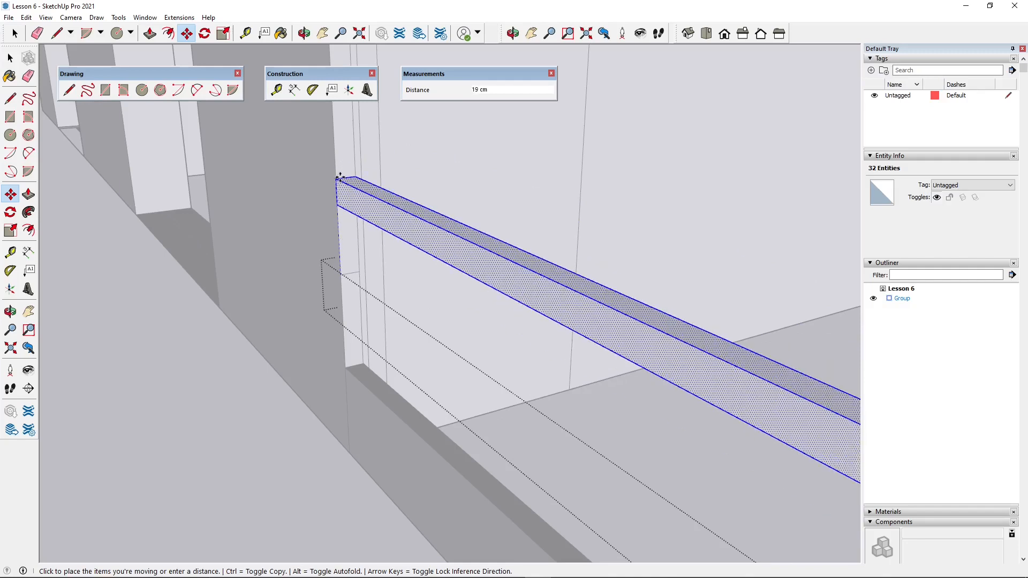
key("ctrl")
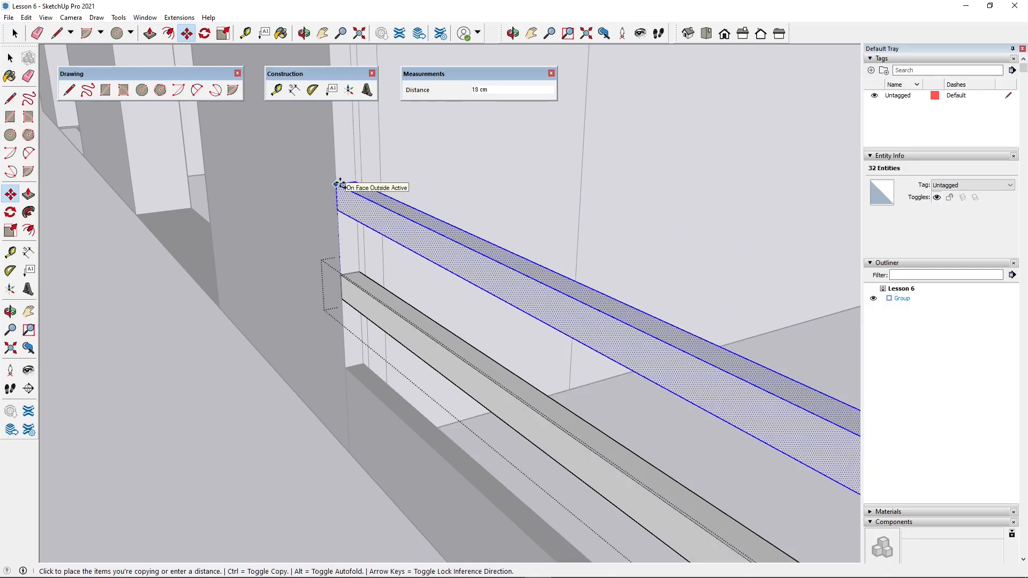
middle_click_drag(343, 188, 378, 121)
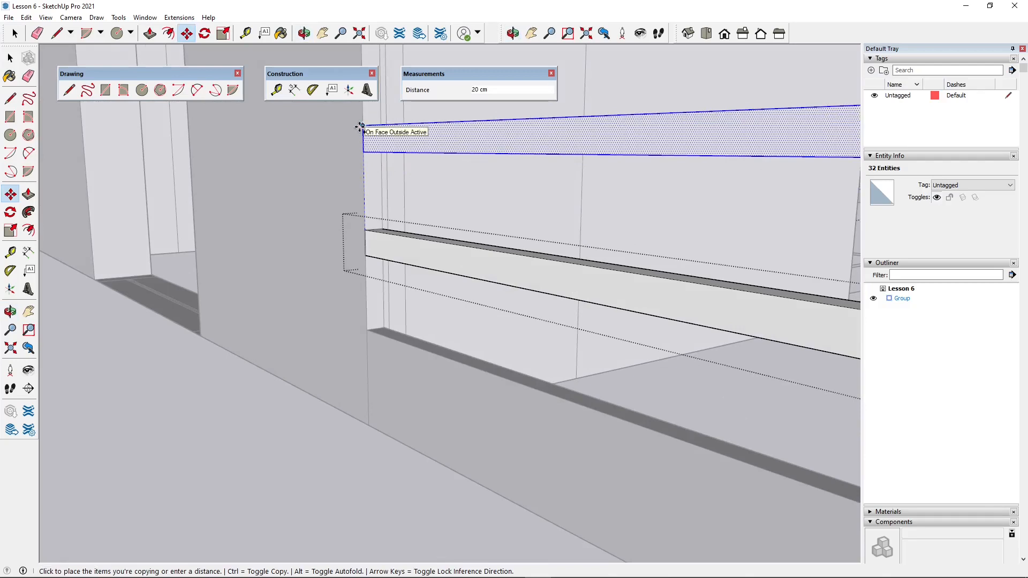
left_click(360, 127)
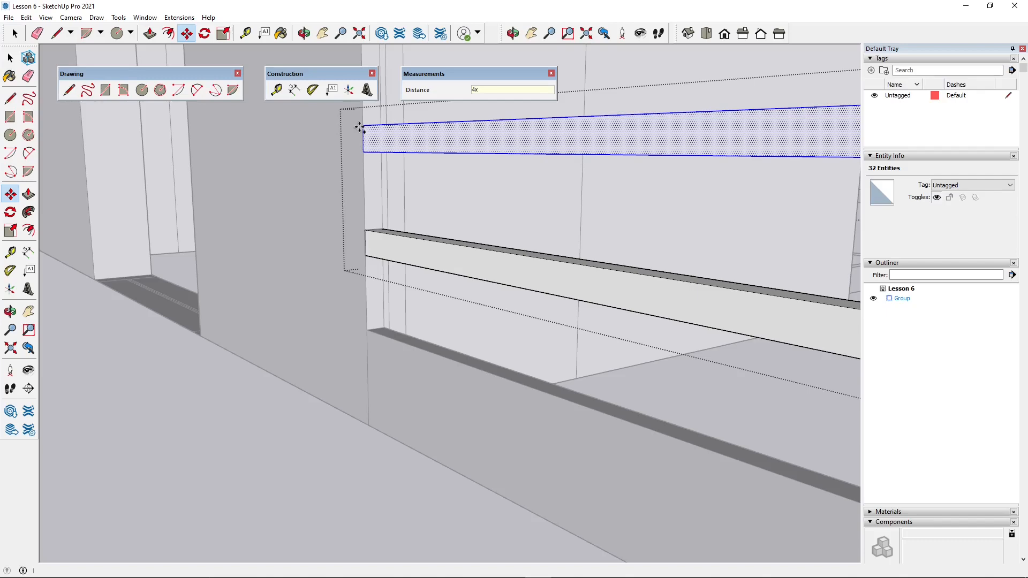
key("Return")
- Delete the topmost balcony rail inside the group and close the group
scroll(198, 371, "down", 1)
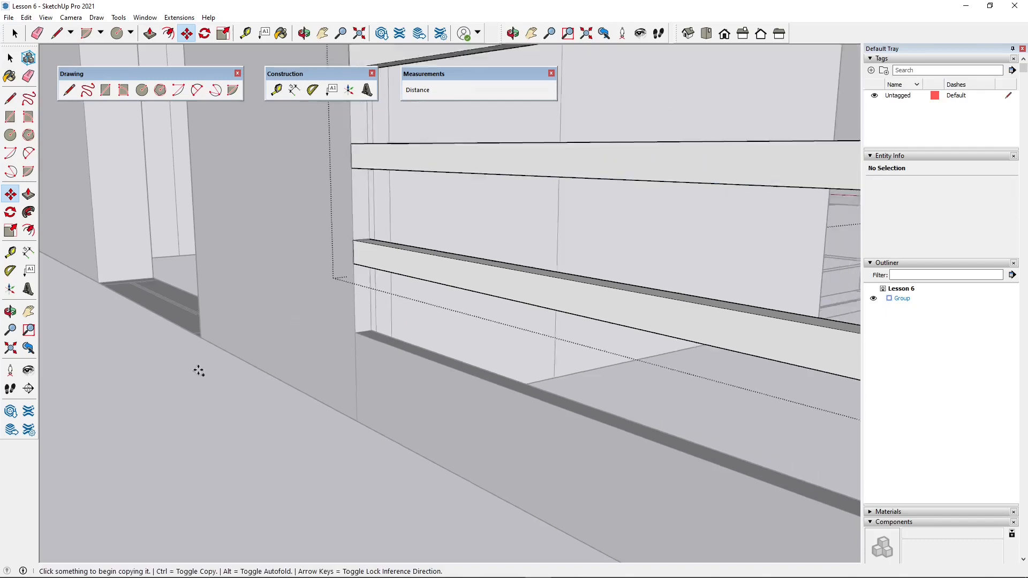
middle_click_drag(199, 371, 622, 341)
scroll(379, 394, "down", 3)
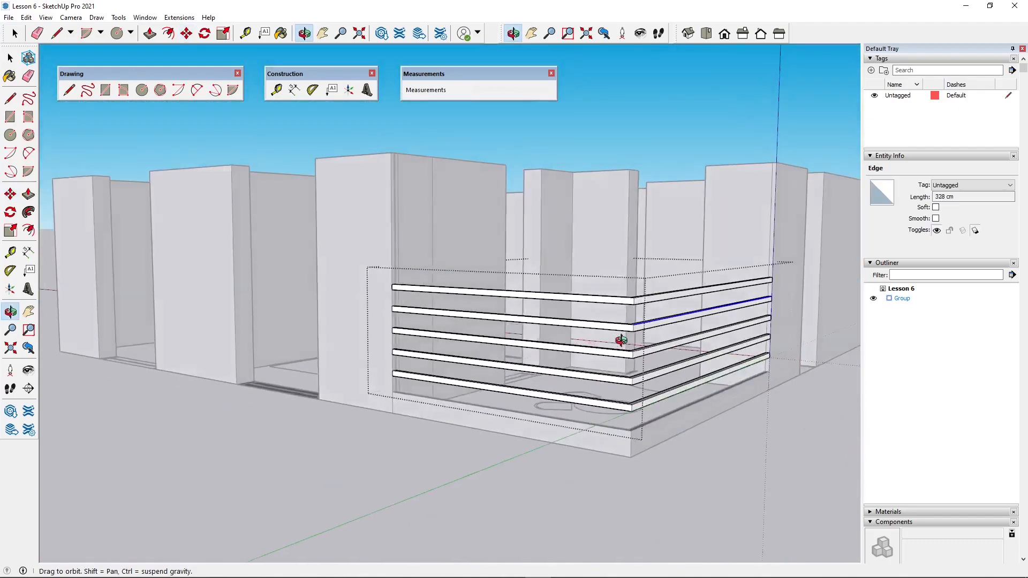
scroll(621, 340, "up", 2)
key("space")
middle_click_drag(275, 232, 405, 308)
left_click(405, 299)
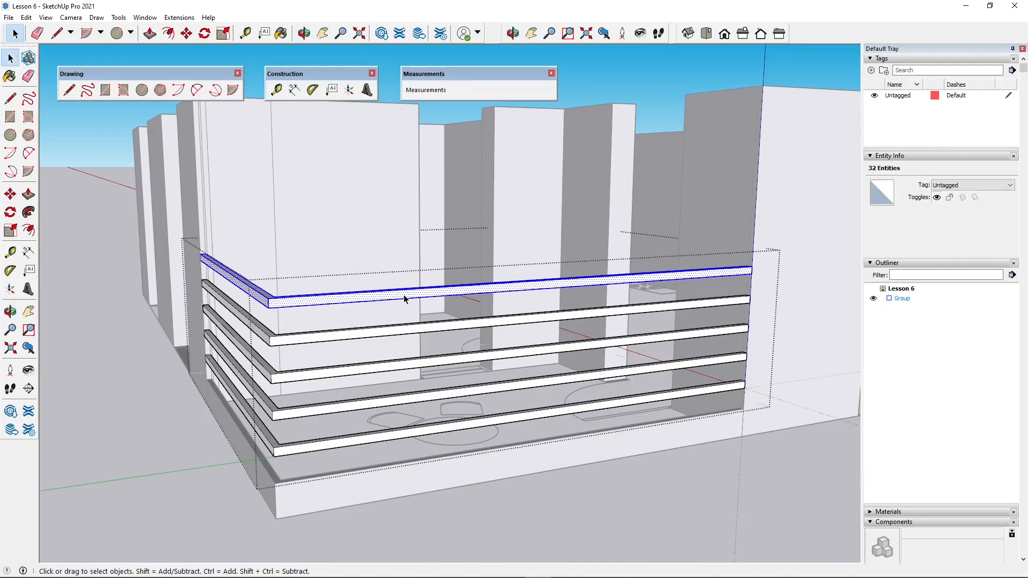
key("Delete")
middle_click_drag(395, 288, 429, 331)
middle_click_drag(230, 410, 253, 489)
scroll(127, 399, "up", 5)
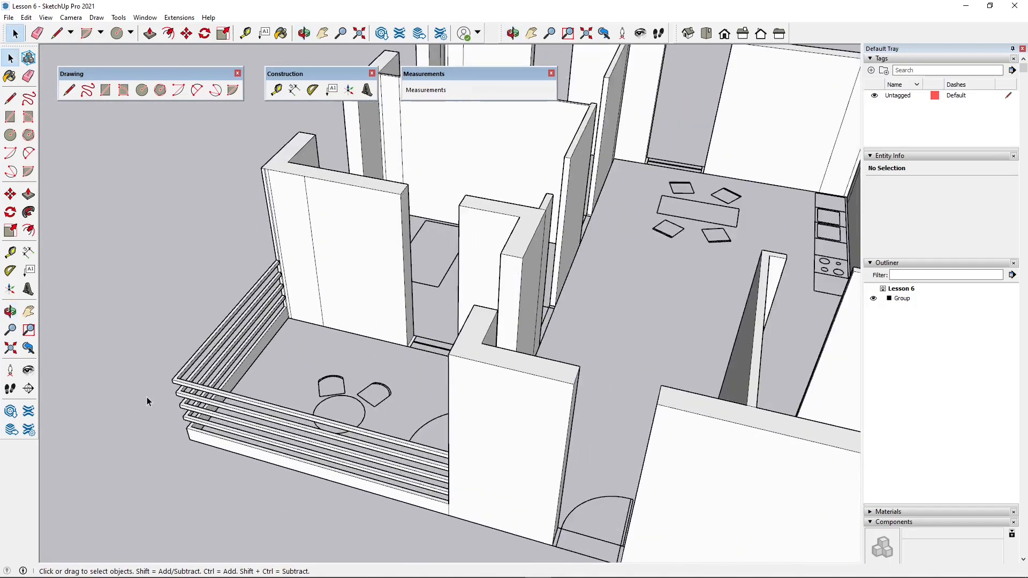
- Switch the camera to the top view with parallel projection
middle_click_drag(201, 396, 297, 295)
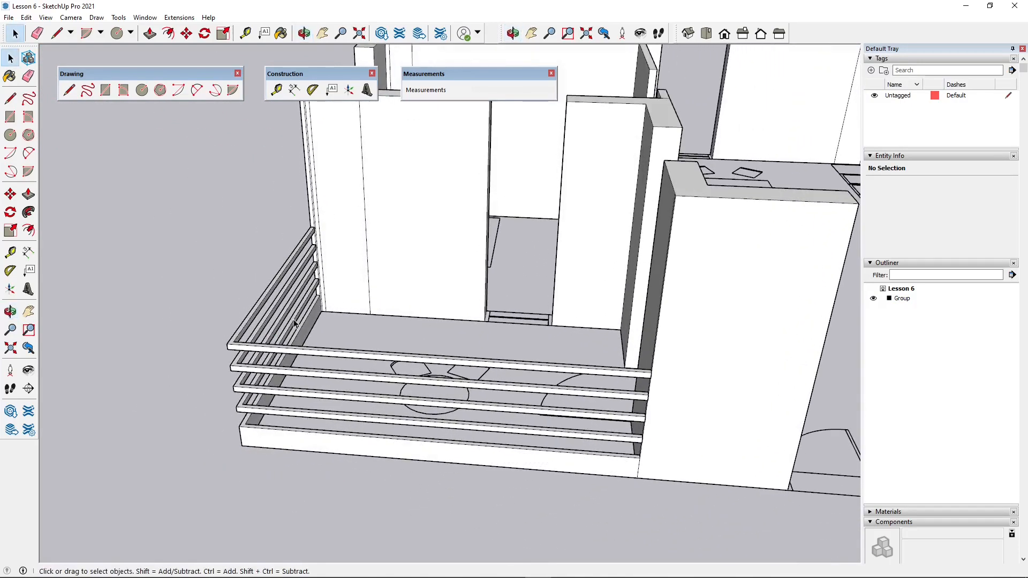
left_click(706, 33)
scroll(695, 313, "down", 2)
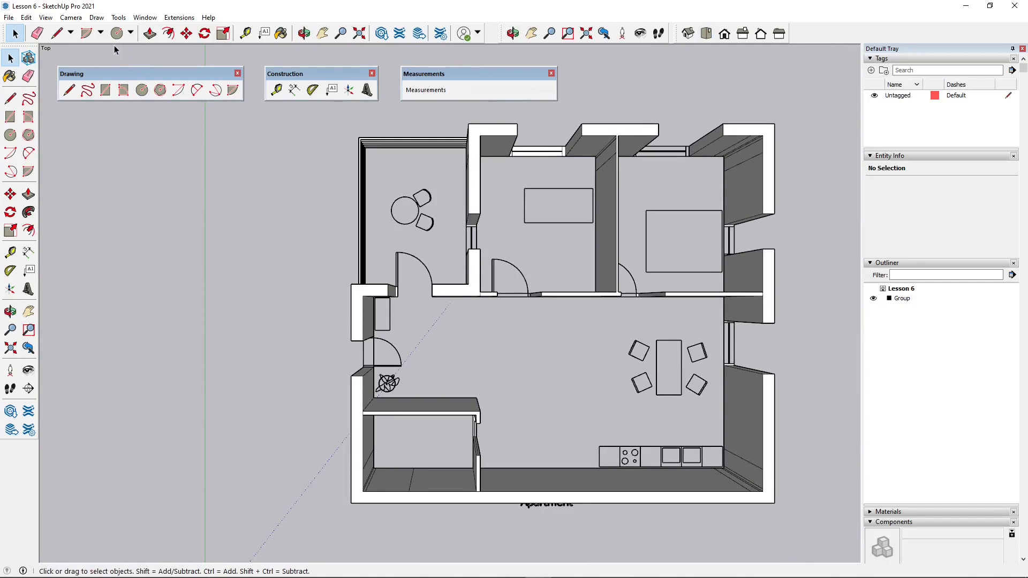
left_click(71, 17)
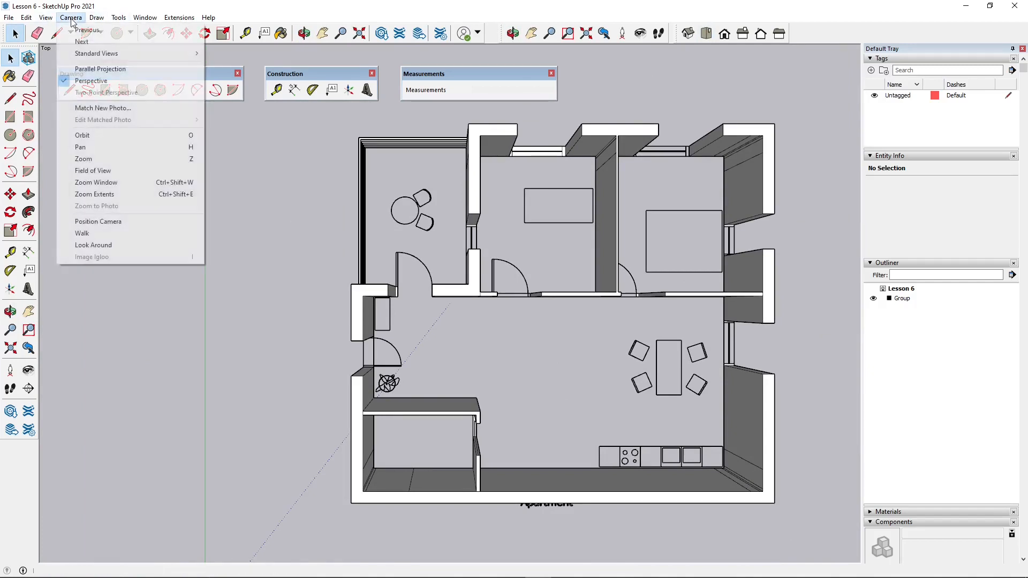
left_click(91, 68)
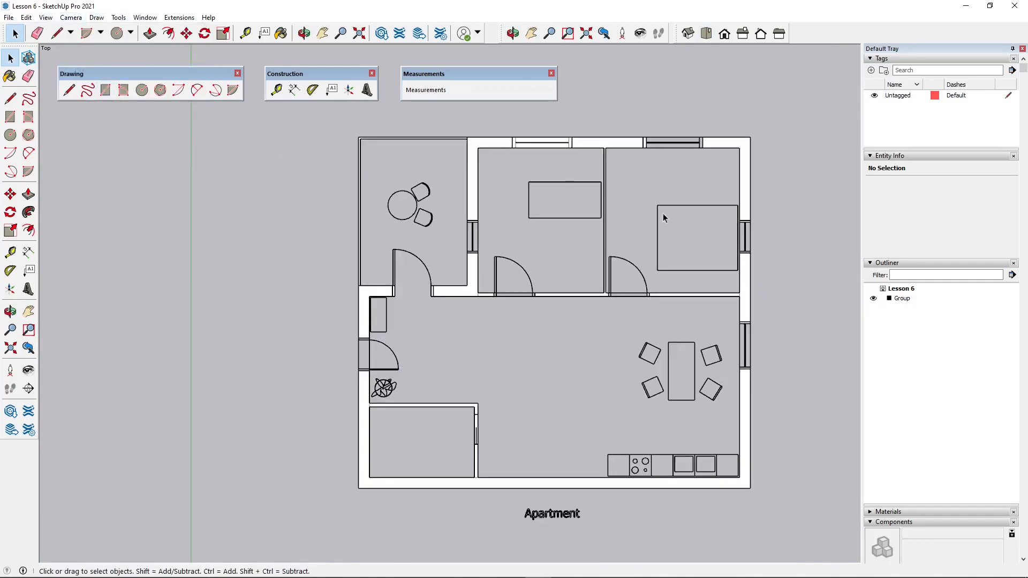
- Try a 5 cm by 2 cm post rectangle on the balcony floor, starting on the curb's inner edge
scroll(513, 455, "down", 1)
scroll(413, 223, "up", 5)
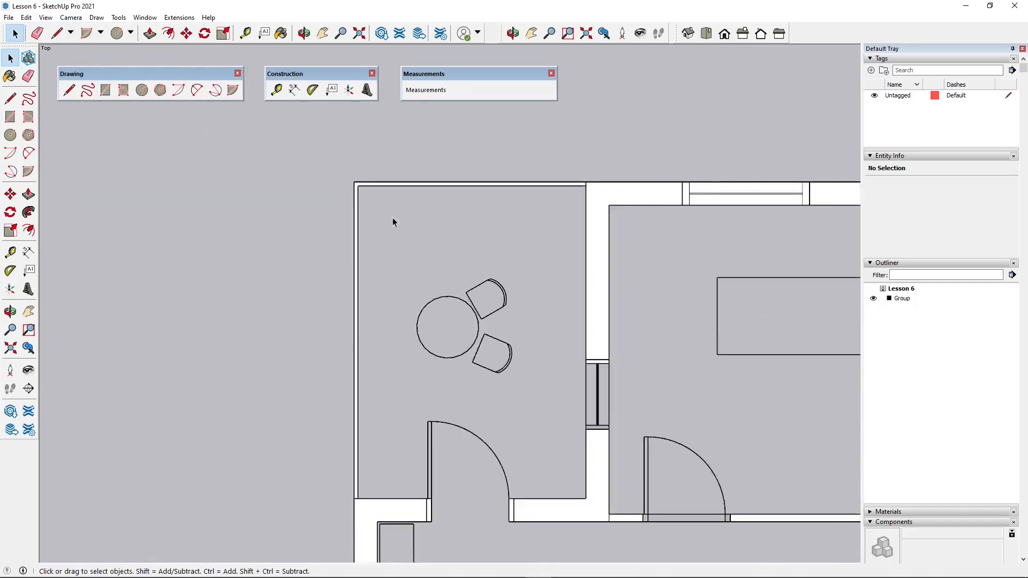
scroll(393, 222, "up", 3)
left_click(106, 90)
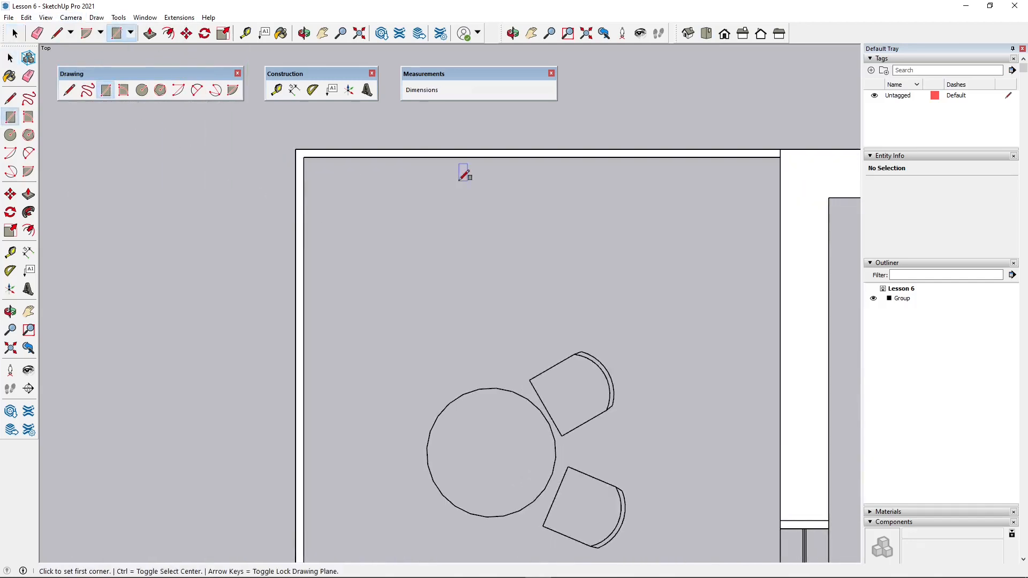
scroll(431, 166, "up", 2)
scroll(328, 151, "up", 3)
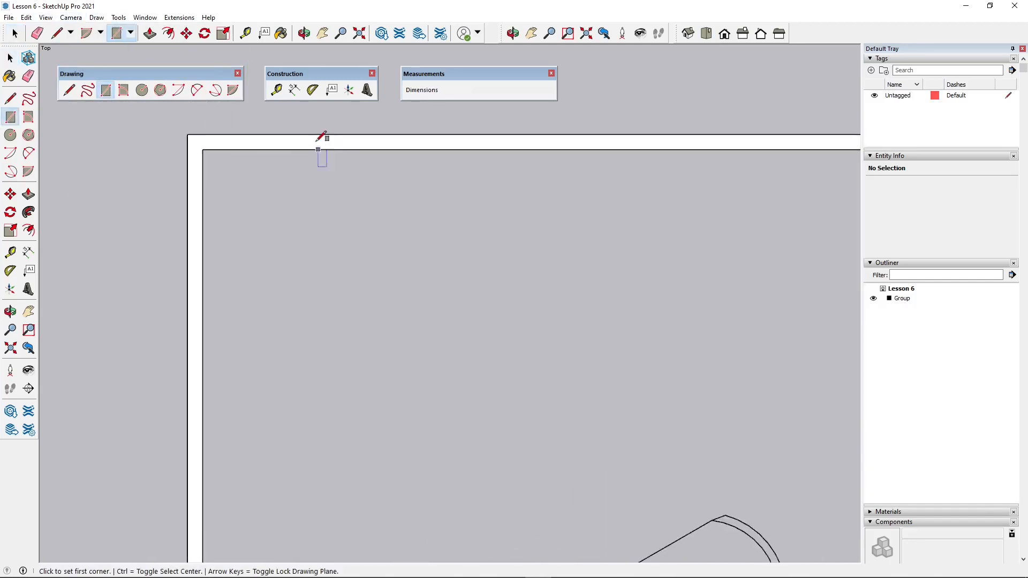
left_click(322, 147)
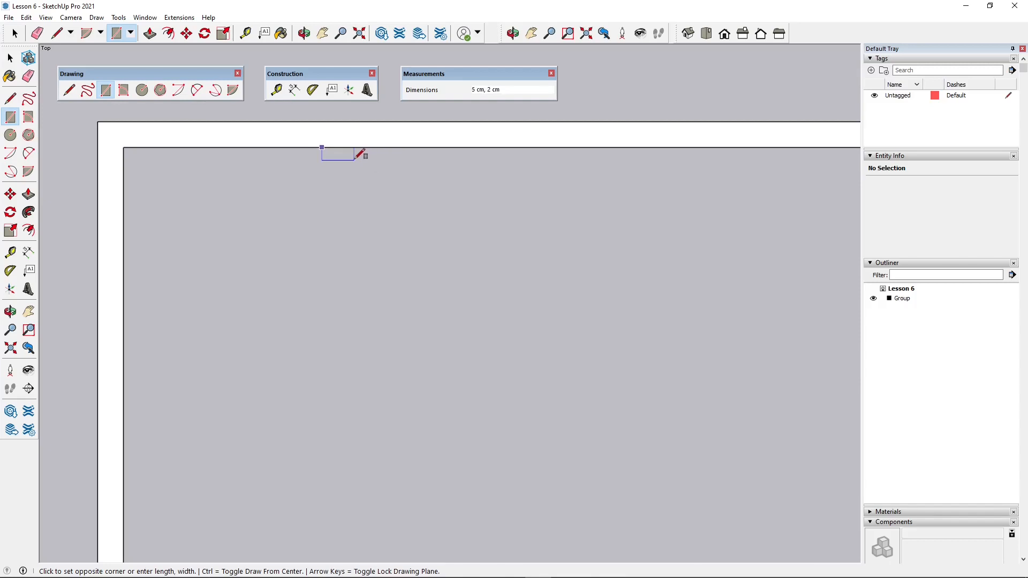
left_click(354, 160)
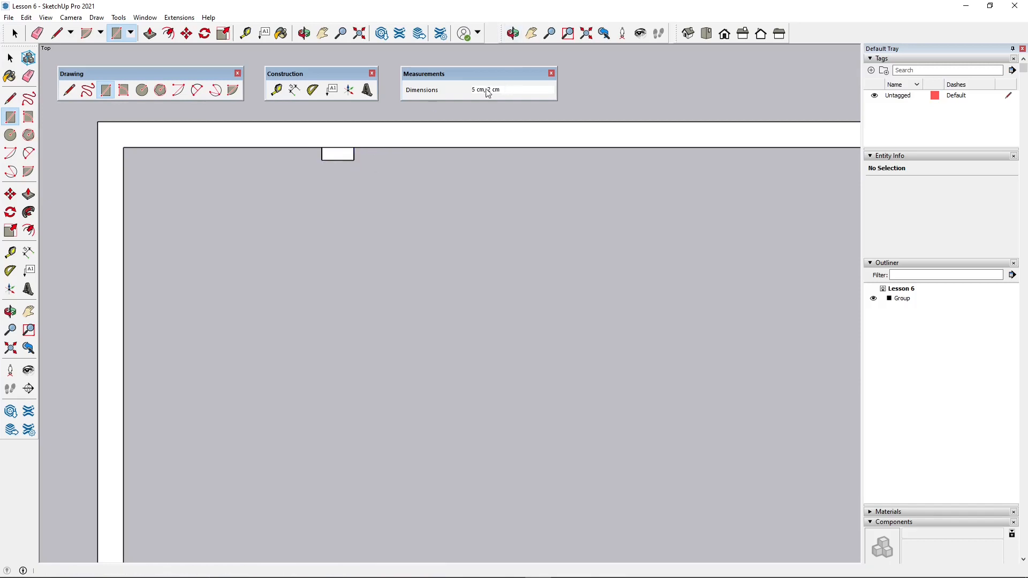
- Undo the rectangle drawn against the curb's inner edge
scroll(205, 262, "down", 2)
left_click(10, 59)
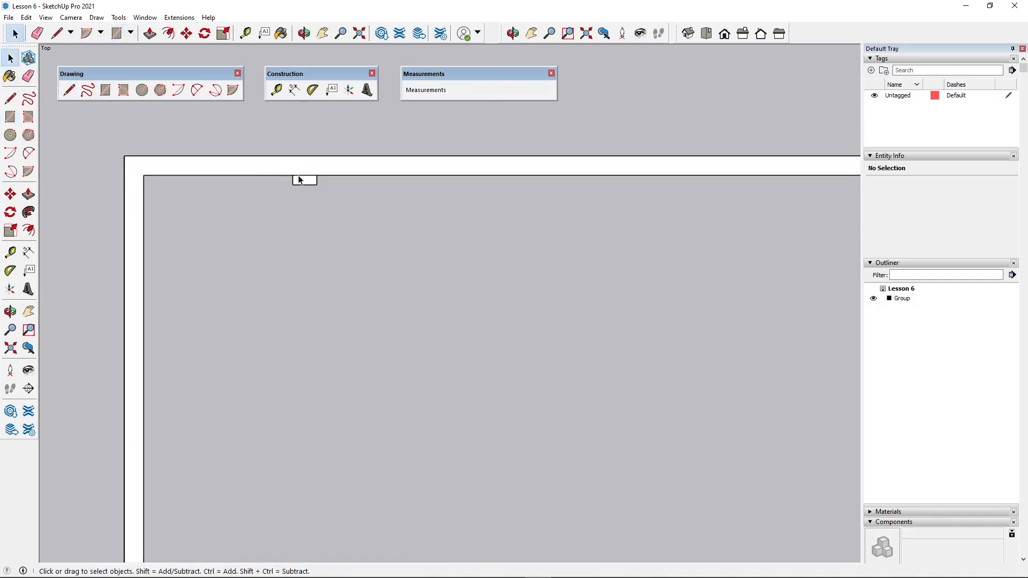
scroll(303, 180, "up", 2)
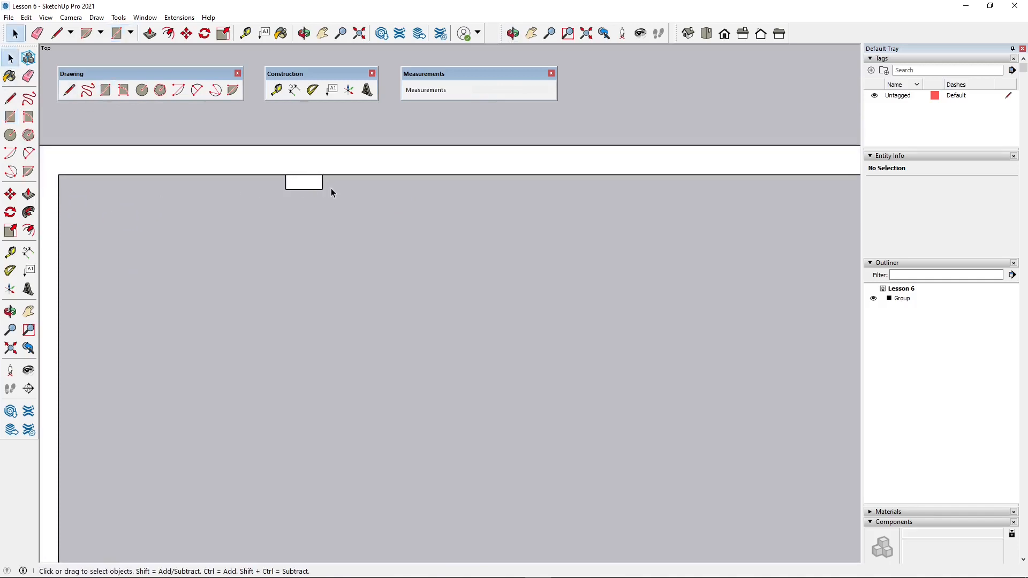
key("ctrl+z")
- Draw a 5 cm by 2 cm rectangle on the balcony floor, clear of the curb and near its corner
scroll(251, 172, "down", 1)
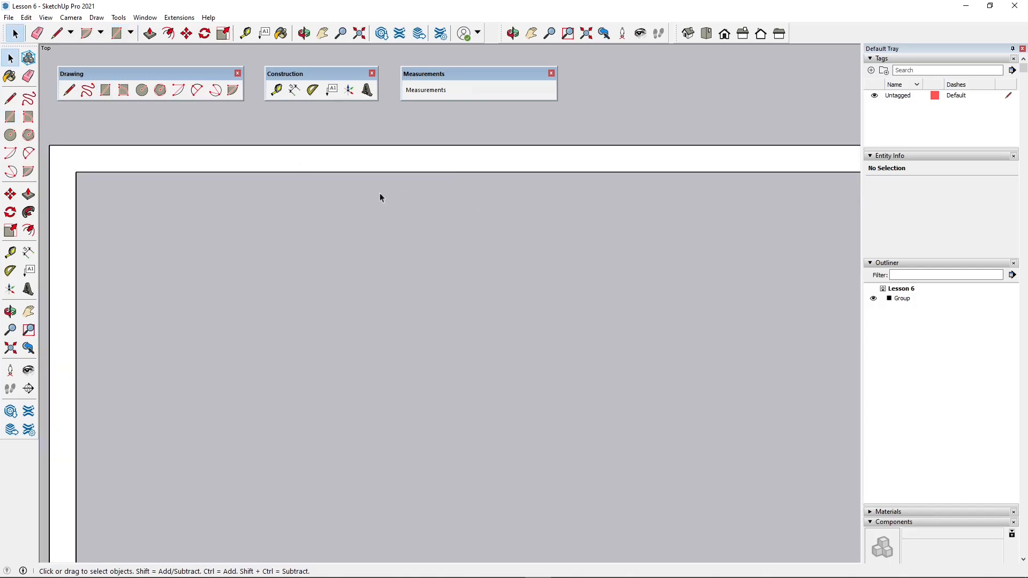
left_click(106, 91)
left_click(273, 208)
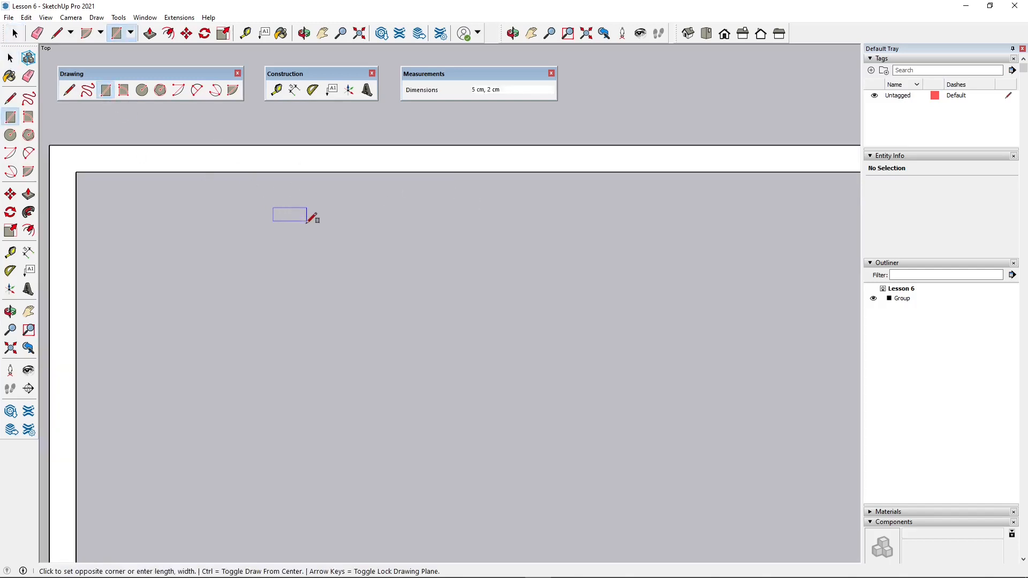
left_click(307, 222)
key("space")
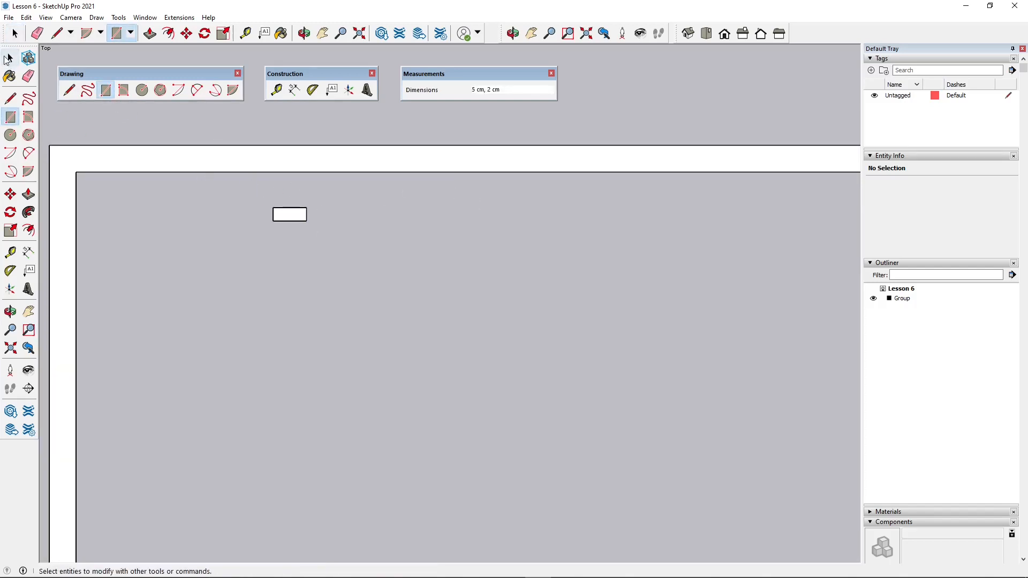
- Push/Pull the small rectangle up to the height of the top rail to form a post
middle_click_drag(344, 309, 239, 119)
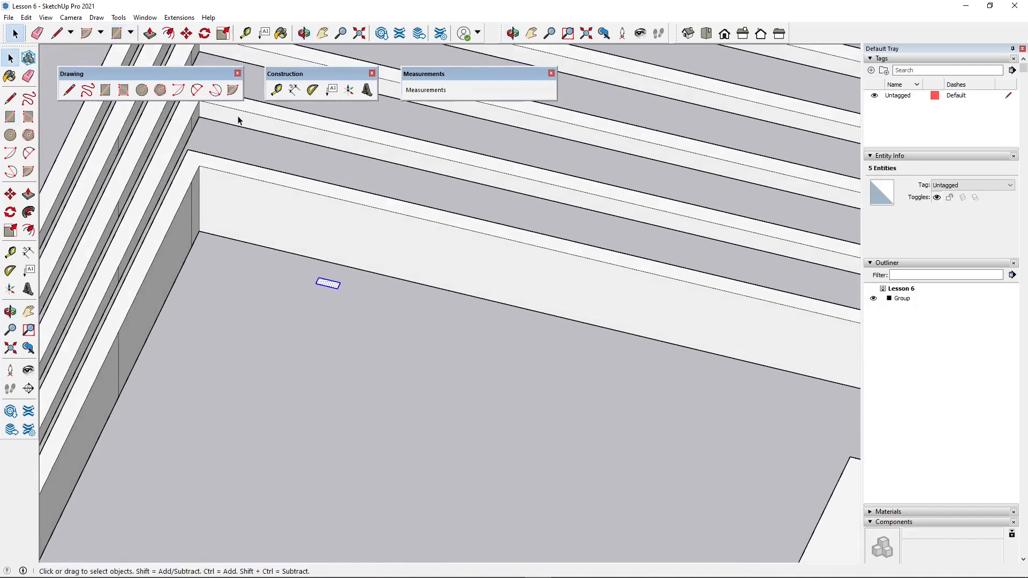
key("space")
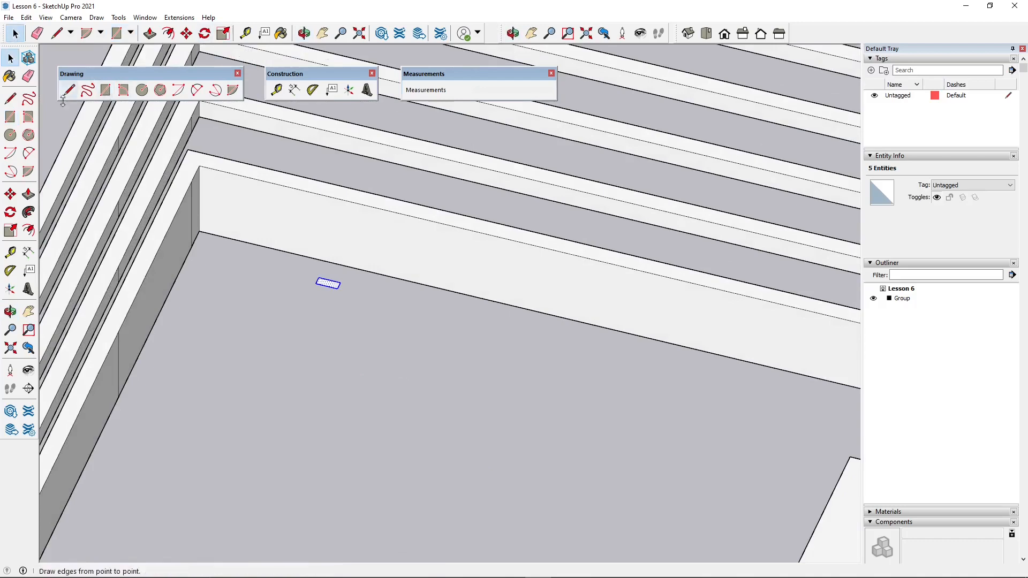
left_click(29, 194)
scroll(350, 284, "up", 4)
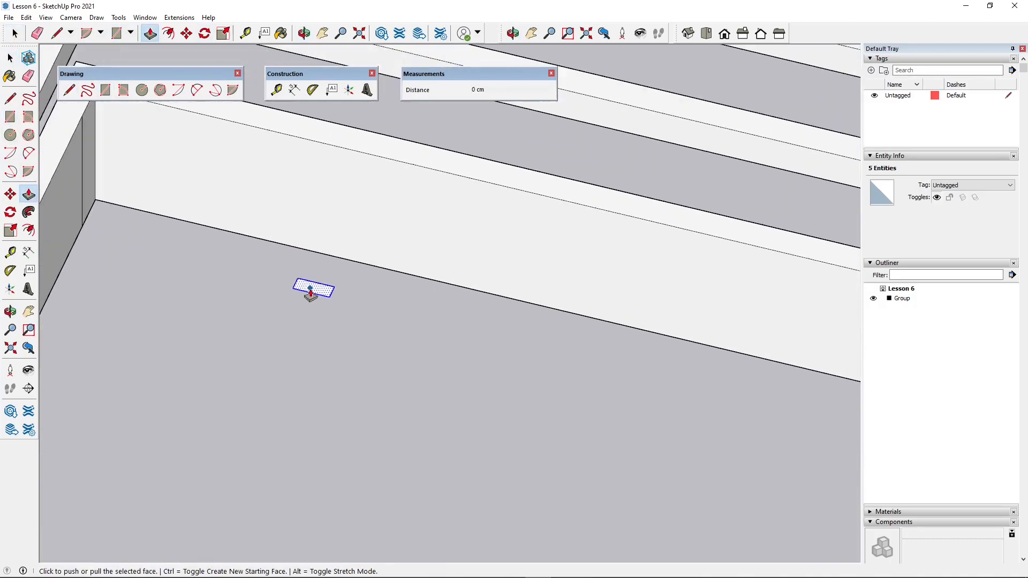
left_click(314, 290)
scroll(302, 276, "down", 4)
scroll(301, 266, "down", 2)
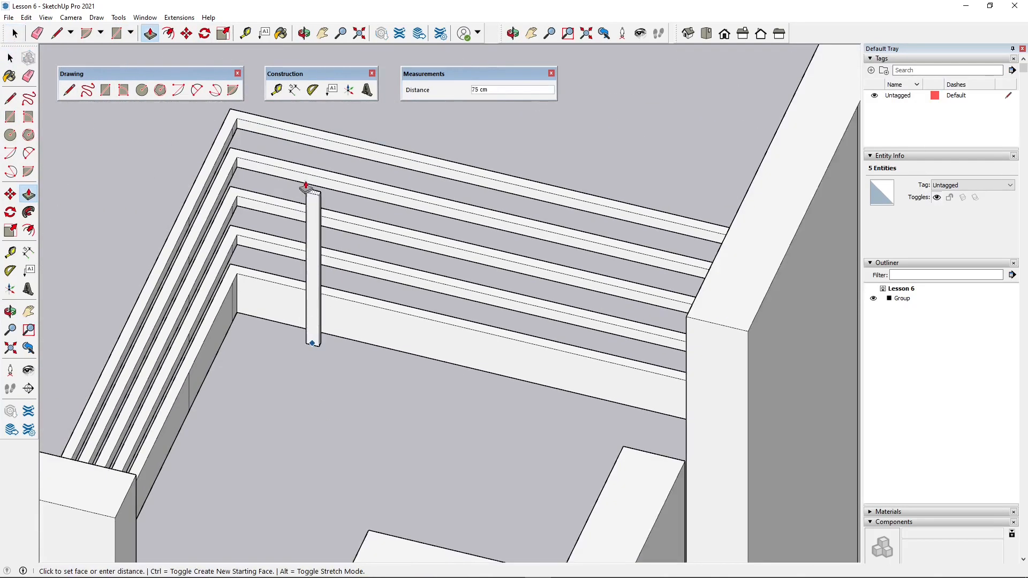
left_click(299, 131)
- Select all faces and edges of the new post
middle_click_drag(354, 298, 227, 394)
left_click(186, 33)
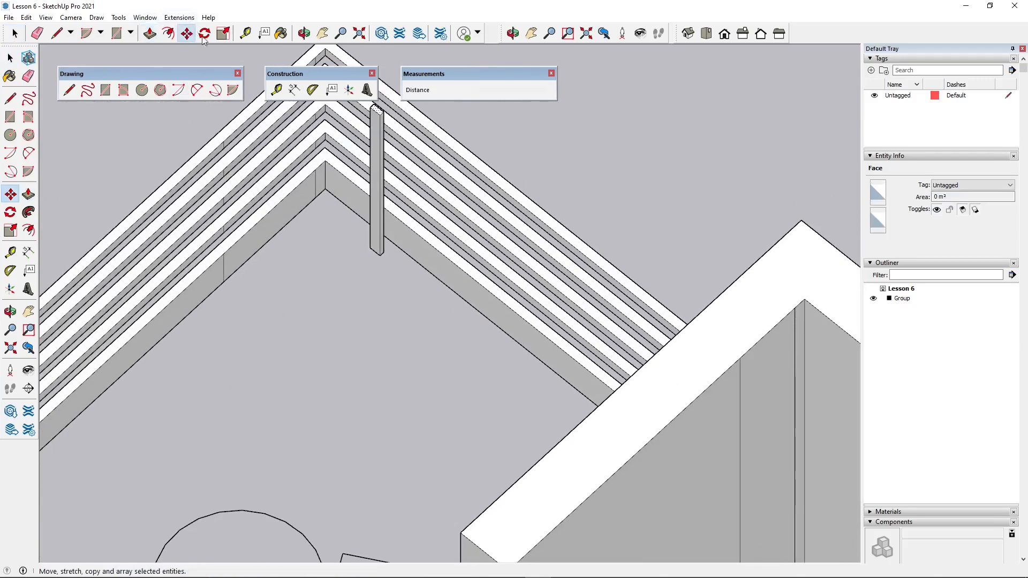
scroll(423, 271, "up", 2)
scroll(332, 395, "down", 1)
left_click(10, 57)
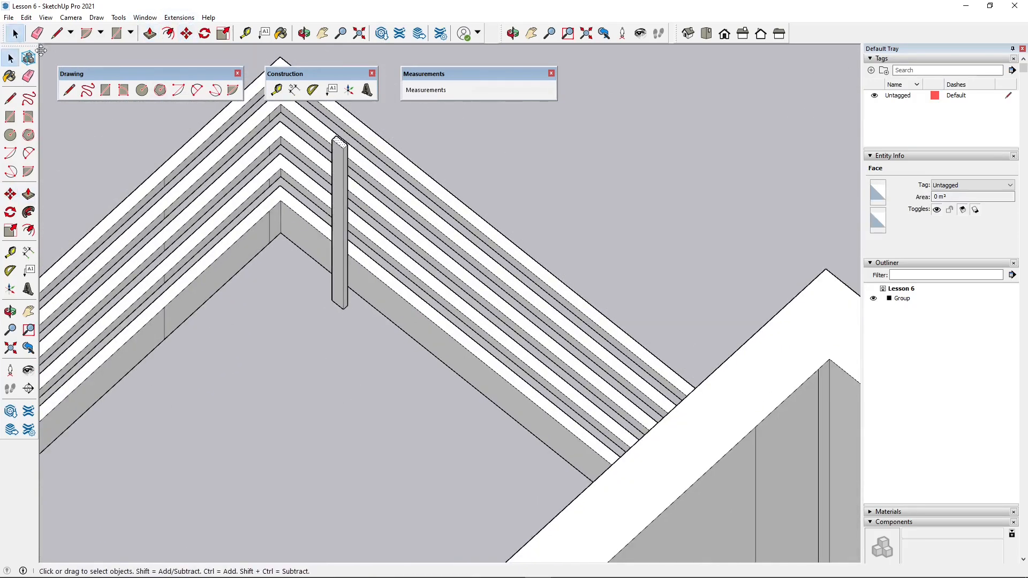
middle_click_drag(261, 239, 301, 266)
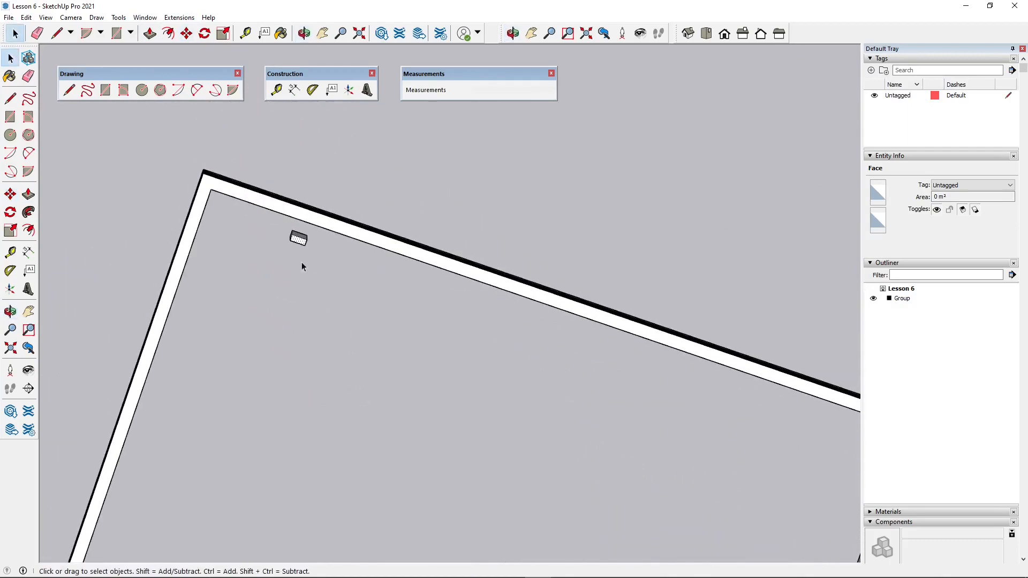
left_click_drag(309, 255, 313, 258)
middle_click_drag(313, 288, 304, 208)
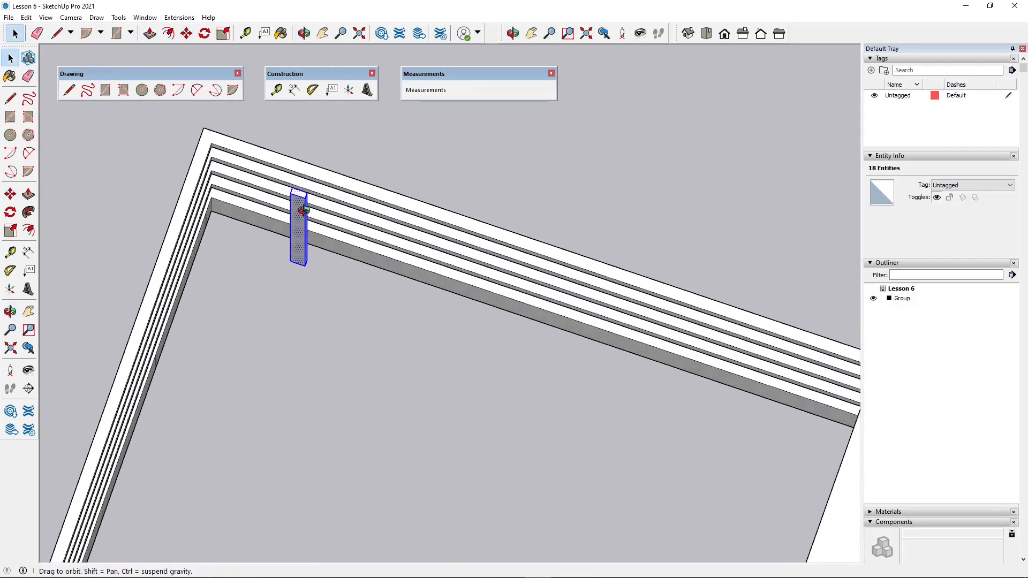
scroll(303, 275, "up", 1)
middle_click_drag(303, 275, 305, 287)
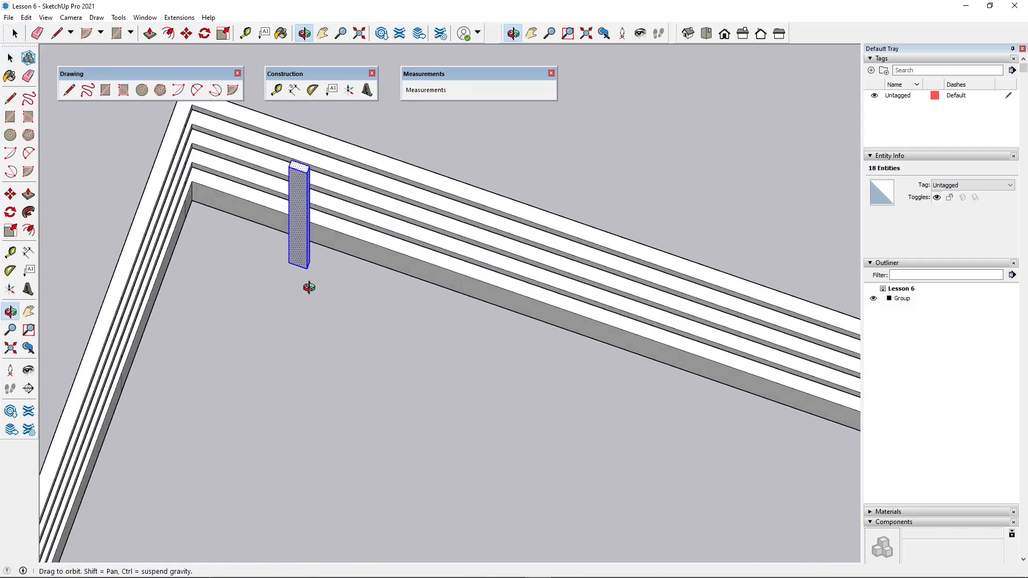
- Make the selected post geometry a component with the definition name Post
right_click(295, 204)
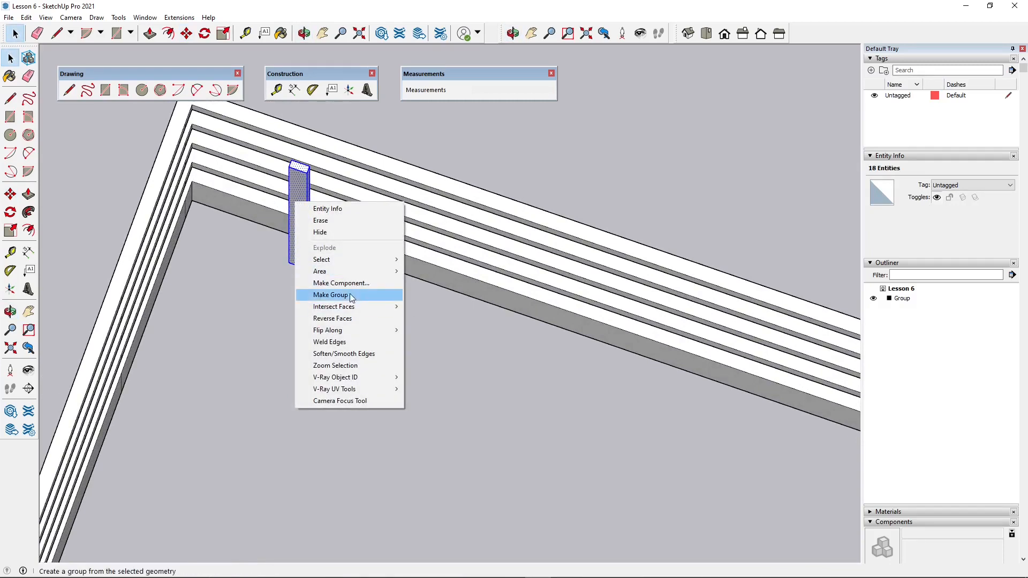
left_click(334, 285)
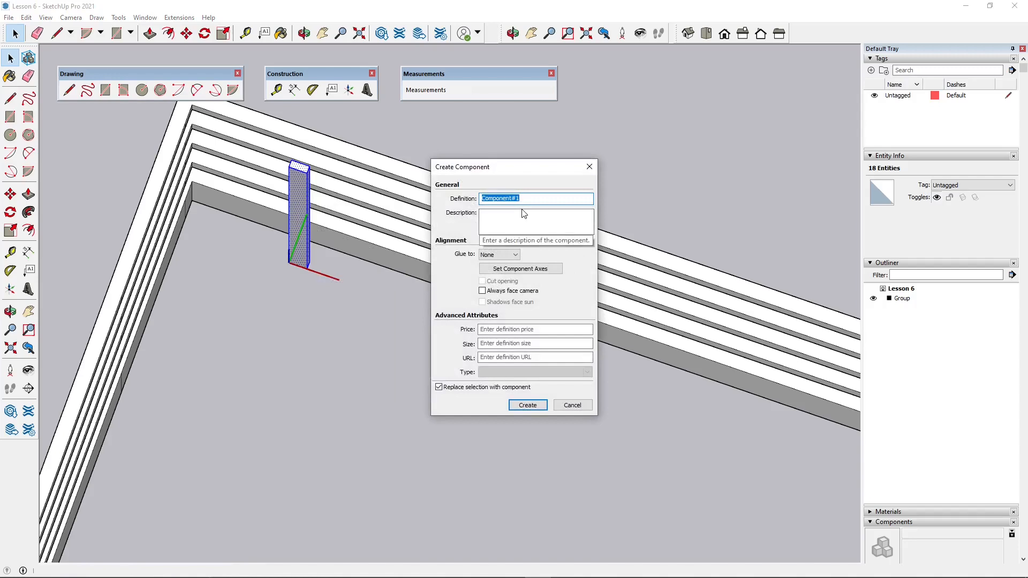
type("Post")
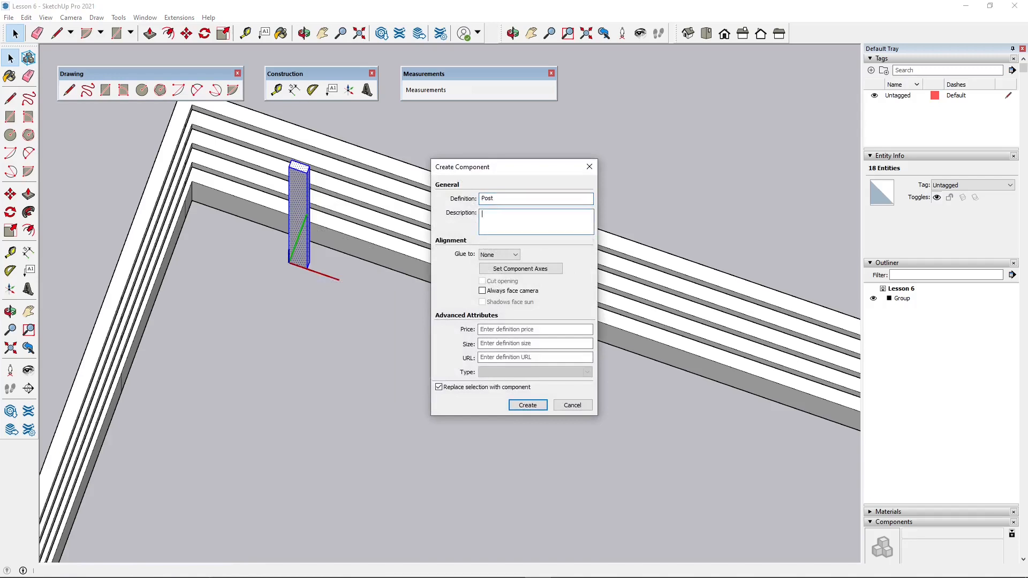
key("Tab")
key("Tab")
key("Tab")
key("Tab")
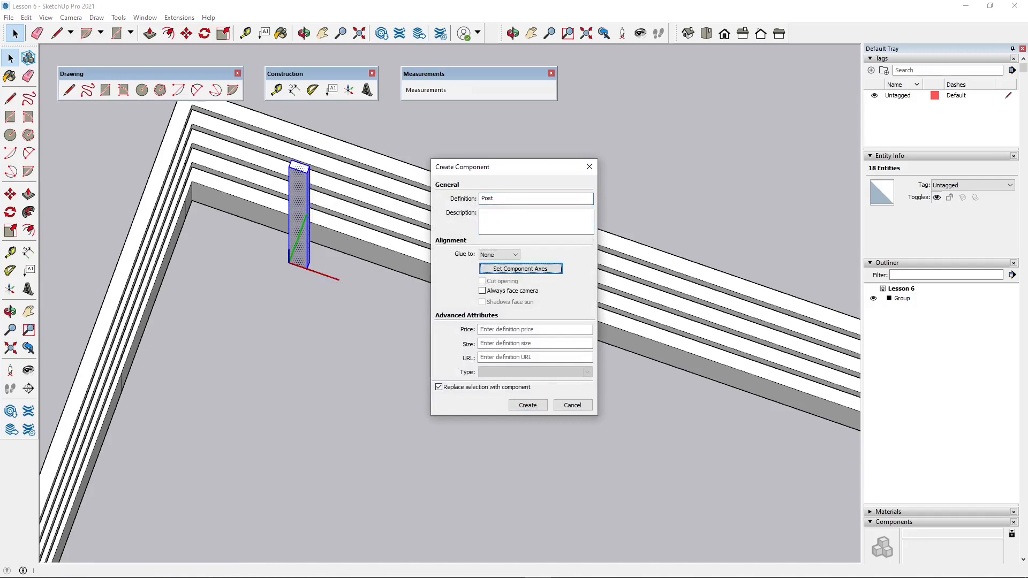
key("Tab")
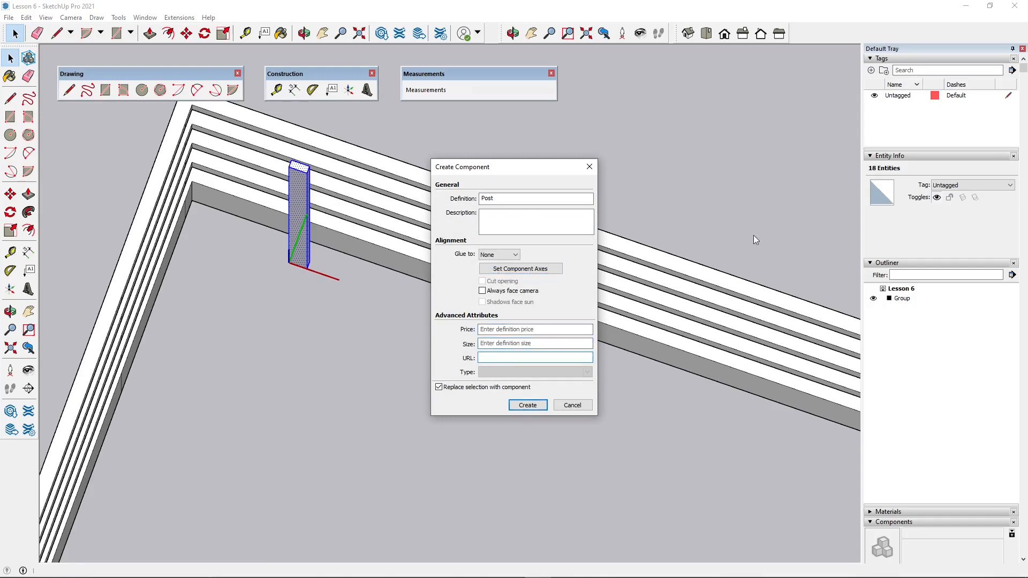
left_click(528, 406)
- Move the Post component by its bottom corner against the curb's inner face
middle_click_drag(475, 374, 401, 291)
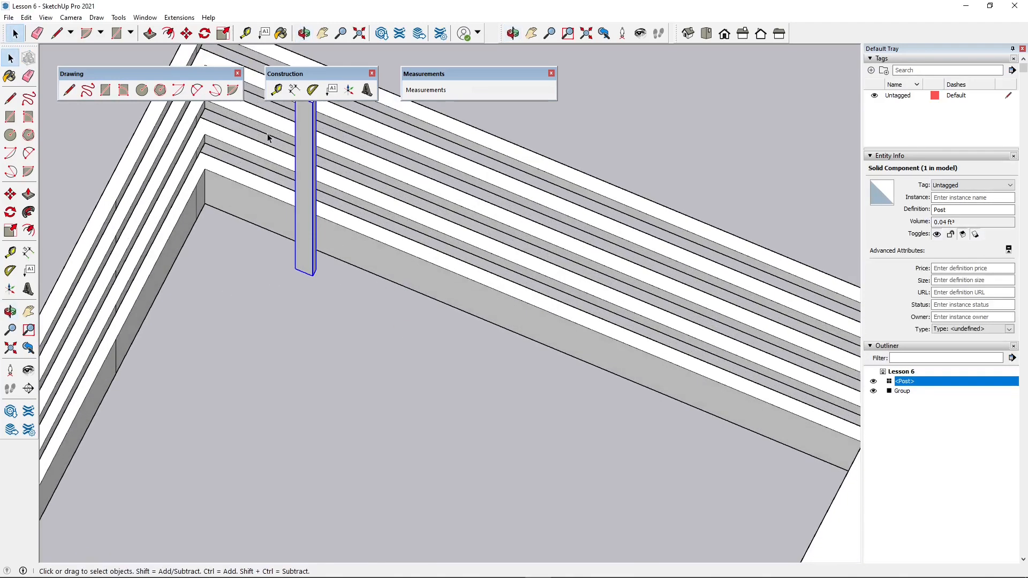
scroll(315, 334, "down", 2)
scroll(288, 222, "up", 1)
middle_click_drag(284, 224, 267, 244)
left_click(185, 35)
middle_click_drag(354, 320, 251, 340)
scroll(357, 259, "up", 2)
left_click(332, 260)
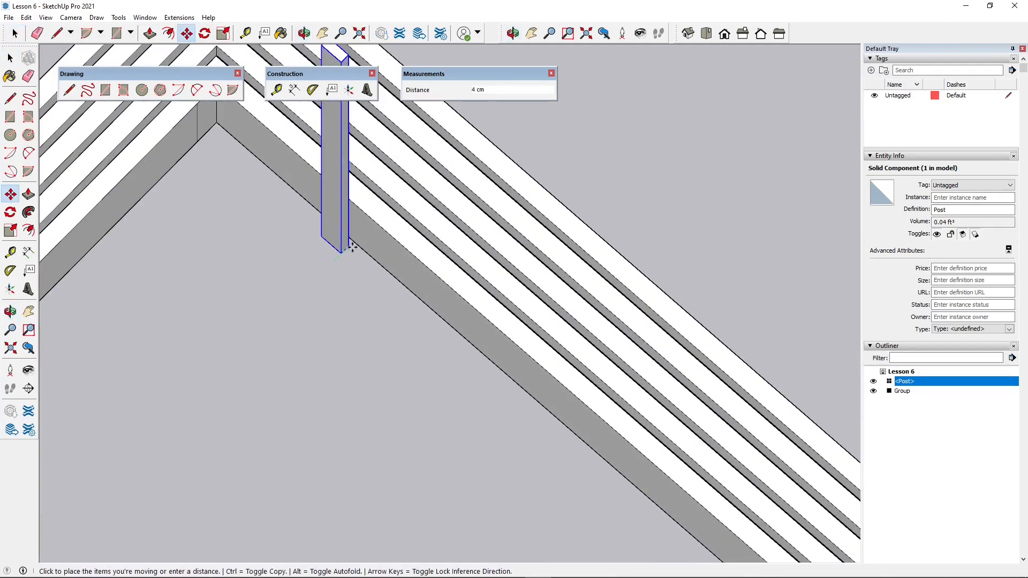
left_click(353, 241)
- Copy the post by its bottom corner along the balcony curb, away from the curb's corner, at an exact distance
scroll(342, 403, "down", 2)
middle_click_drag(341, 403, 565, 262)
scroll(450, 214, "up", 2)
middle_click_drag(450, 213, 448, 239)
scroll(356, 419, "up", 2)
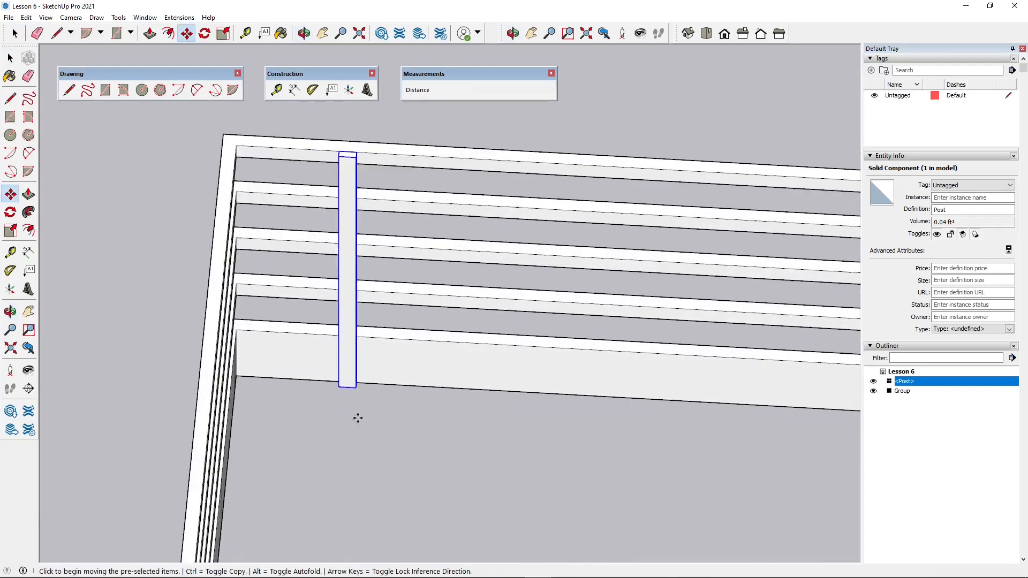
middle_click_drag(375, 429, 351, 412)
scroll(351, 413, "up", 1)
scroll(357, 371, "up", 1)
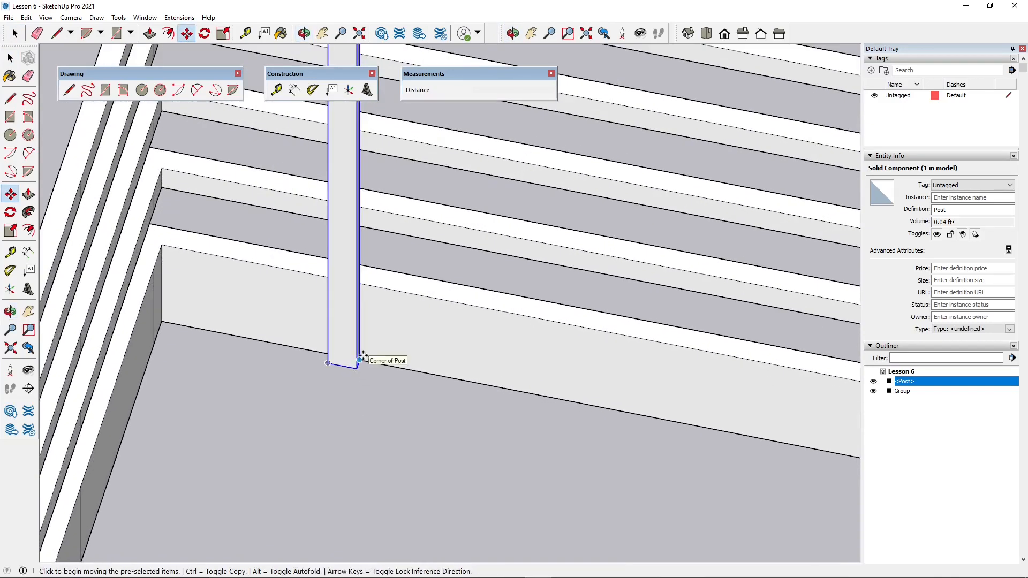
left_click(363, 357)
key("ctrl")
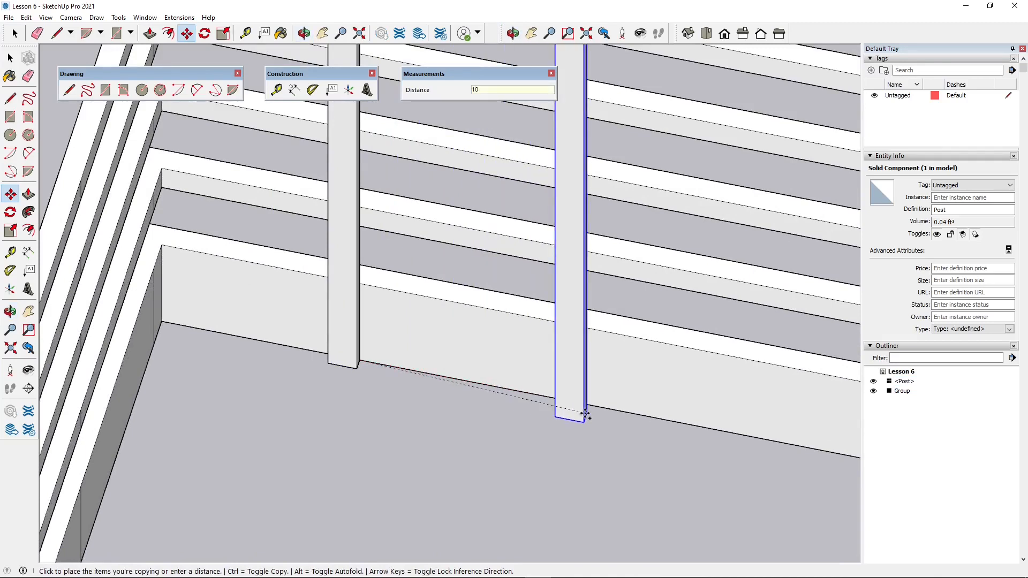
key("Return")
scroll(558, 404, "down", 5)
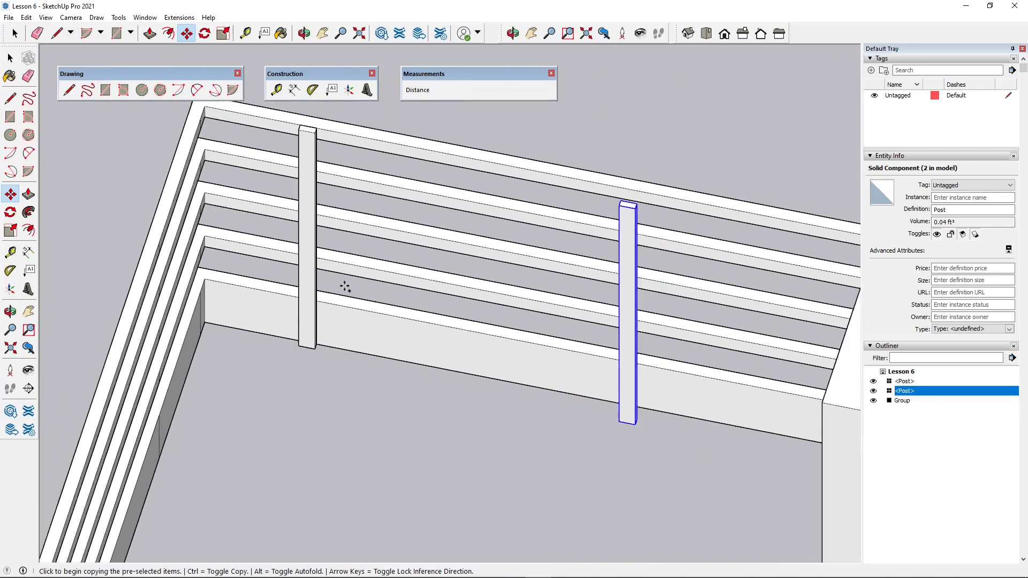
middle_click_drag(394, 301, 624, 348)
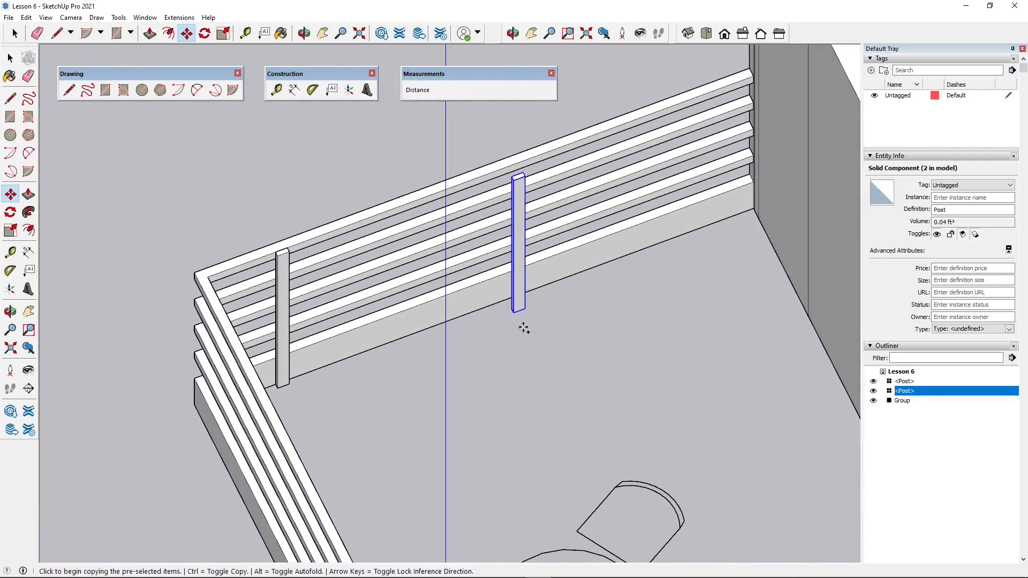
- Delete the copied post that stands partway along the balcony curb
scroll(524, 327, "up", 3)
middle_click_drag(524, 328, 525, 344)
key("Delete")
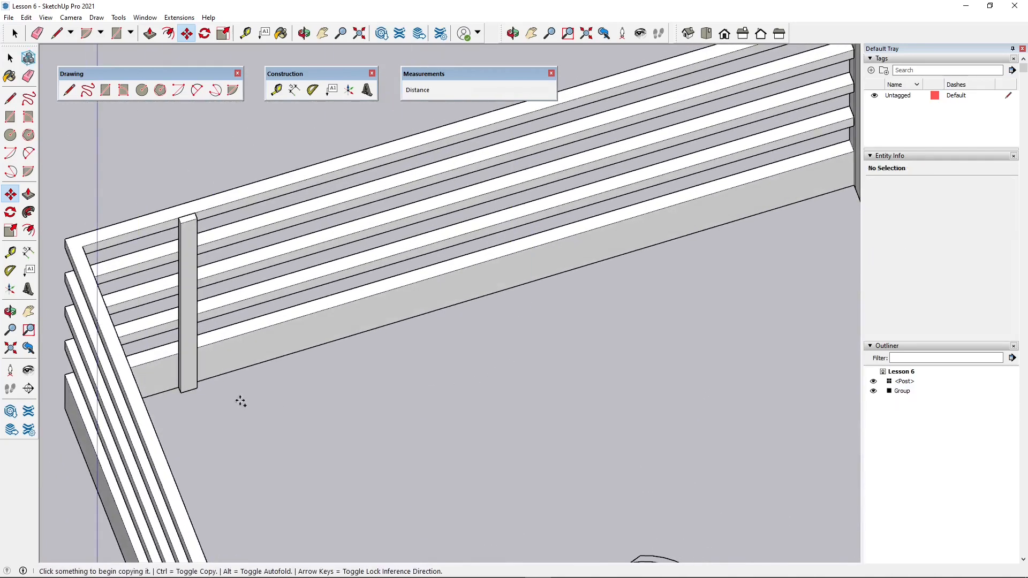
- Copy the remaining post 150 cm along the balcony curb, from its bottom corner where it meets the curb
middle_click_drag(241, 402, 153, 420)
scroll(214, 320, "down", 3)
scroll(257, 305, "up", 4)
middle_click_drag(257, 306, 196, 307)
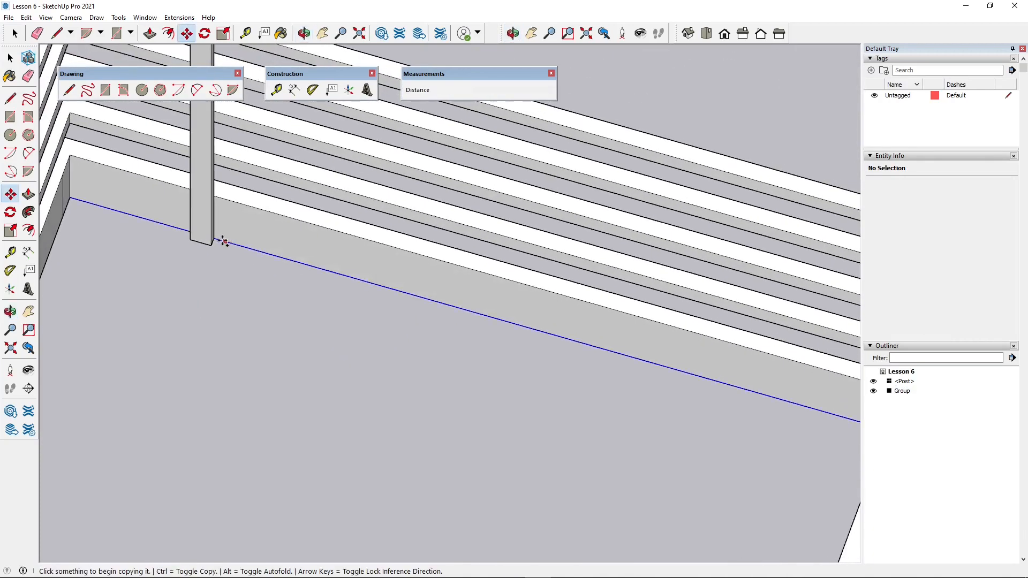
left_click(215, 238)
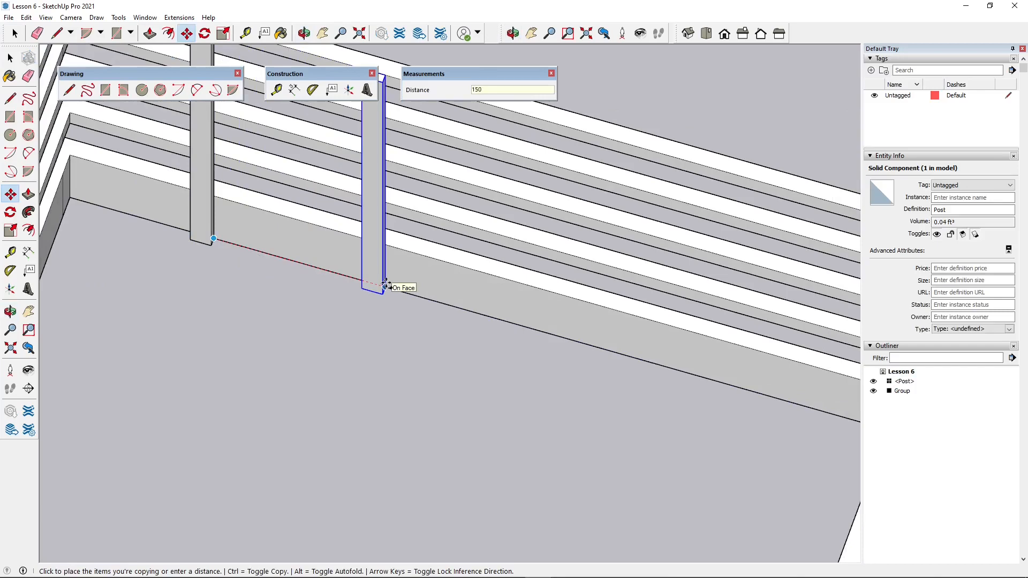
key("Return")
- Make a copy of both posts rotated 90° about the curb's inner bottom corner onto the adjoining curb
middle_click_drag(385, 285, 407, 311)
scroll(399, 375, "down", 5)
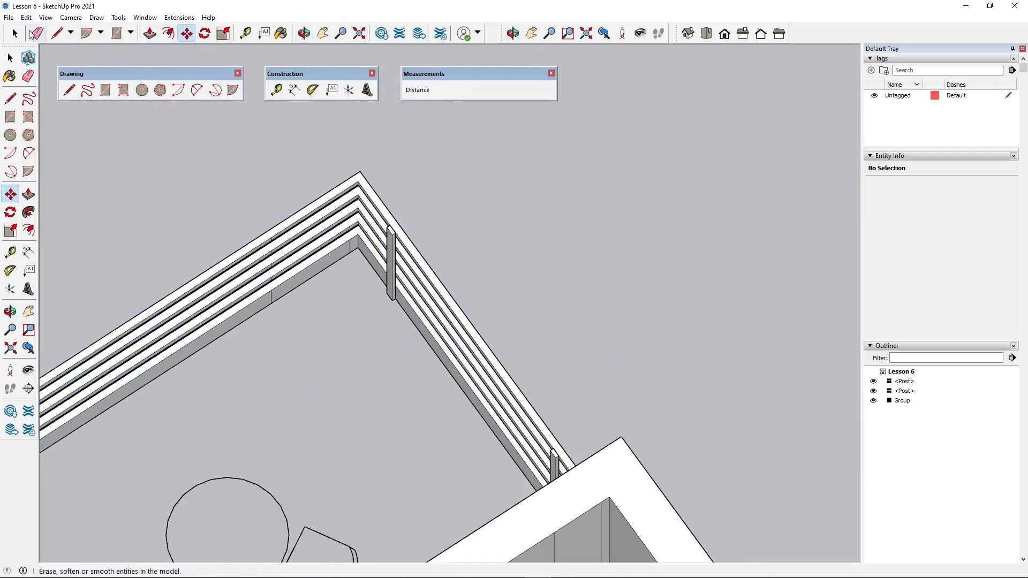
left_click(14, 33)
scroll(373, 274, "up", 4)
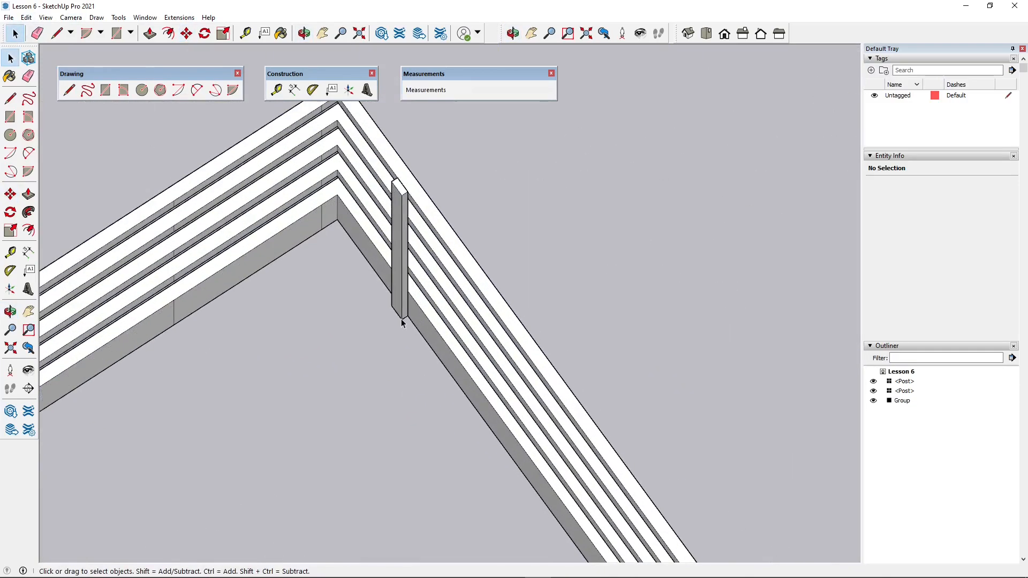
left_click(406, 294)
scroll(399, 303, "down", 4)
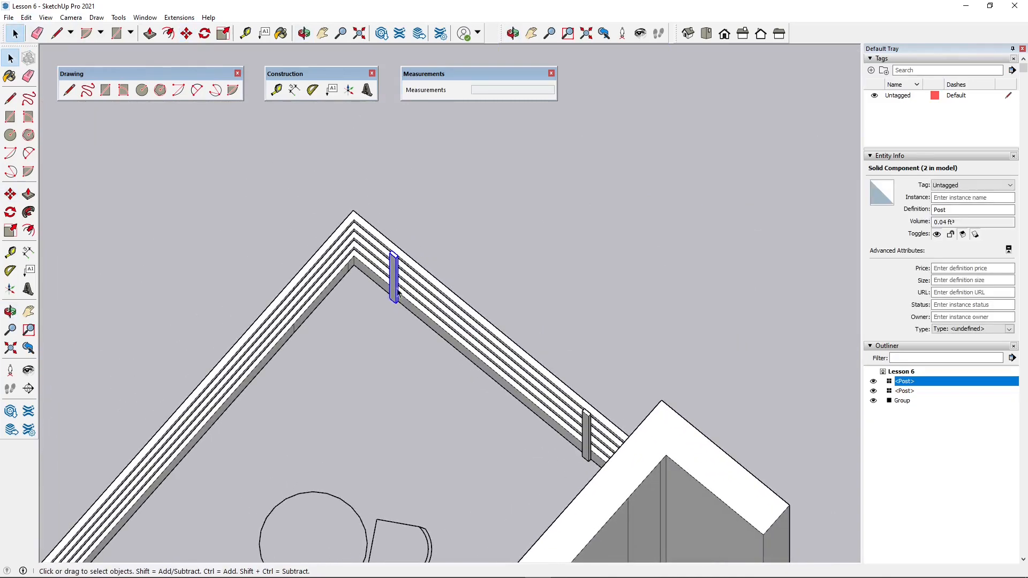
left_click(586, 434, "ctrl")
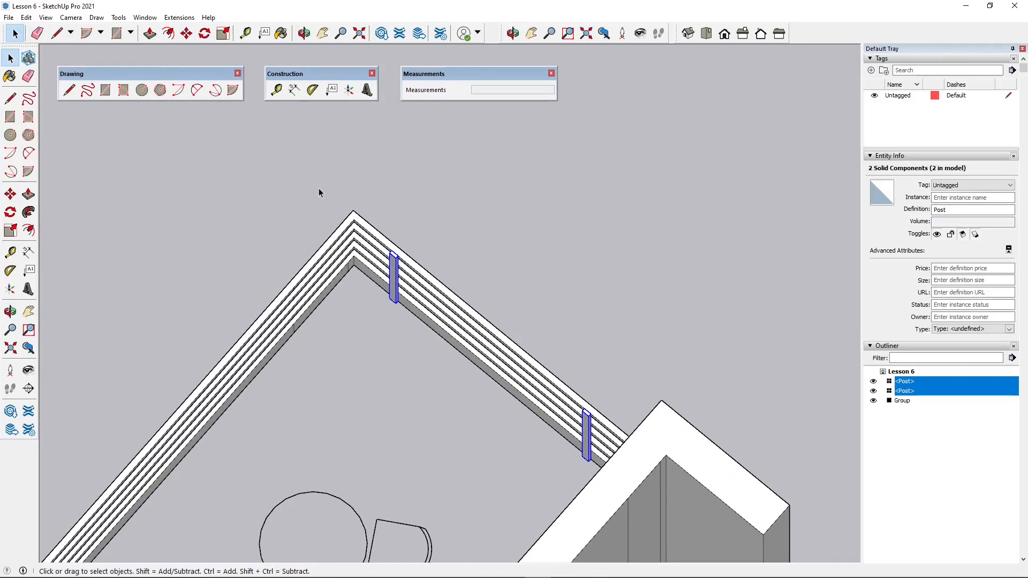
left_click(205, 33)
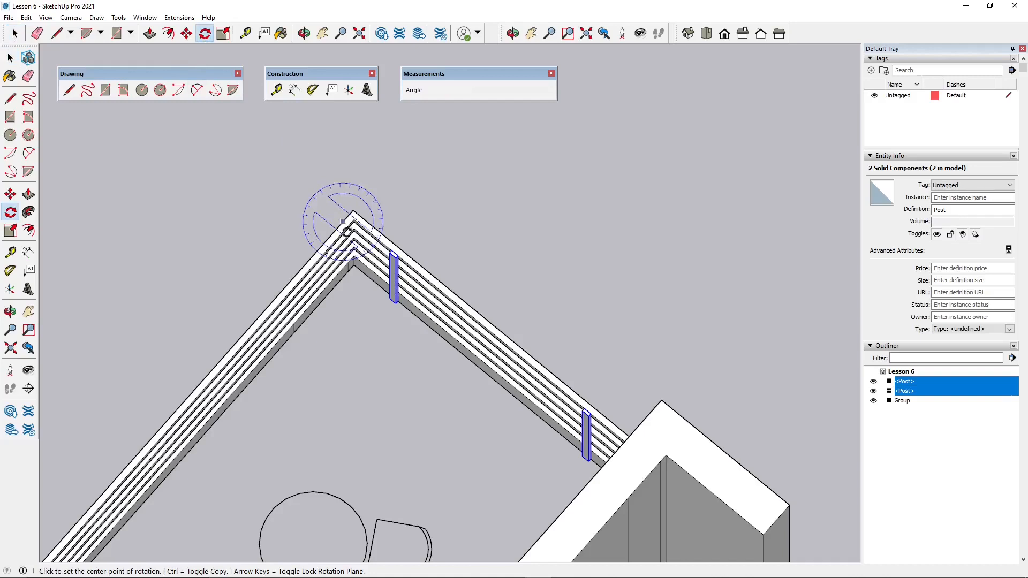
scroll(354, 266, "up", 1)
scroll(354, 266, "up", 3)
left_click(353, 259)
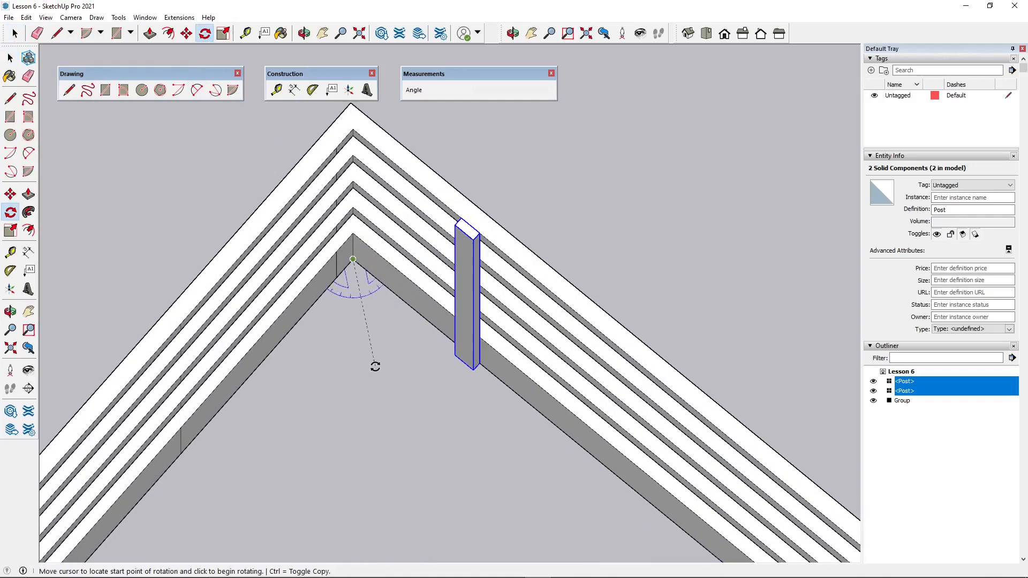
left_click(437, 328)
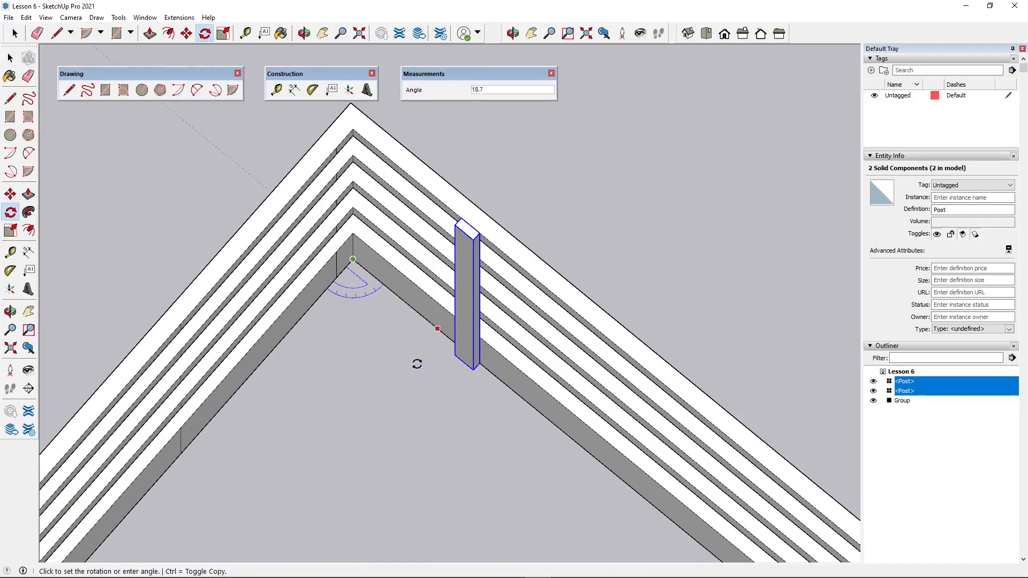
key("ctrl")
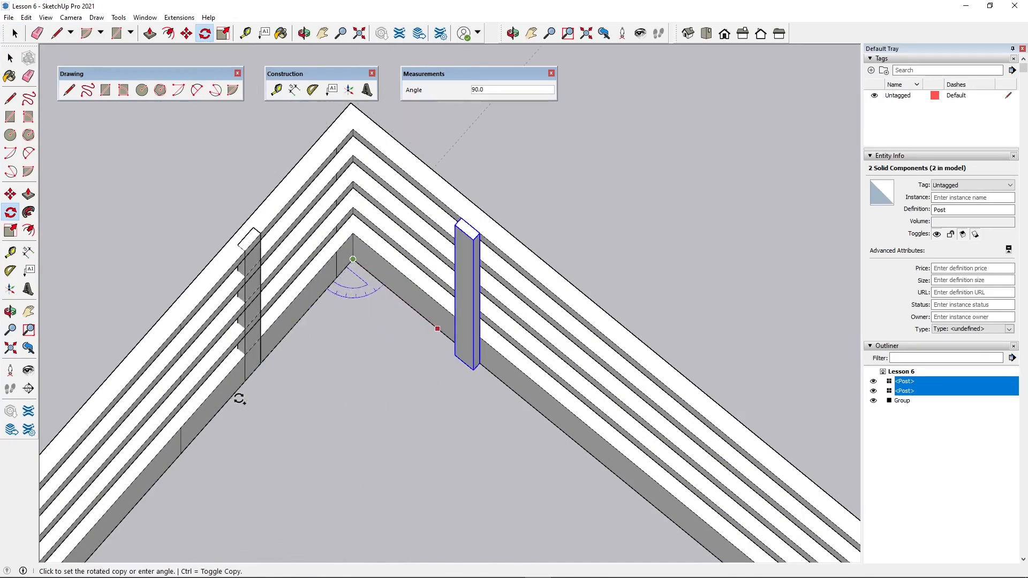
left_click(239, 399)
- Move the two rotated posts 2 cm by their bottom corner so they stand against the curb's inner face
left_click(184, 34)
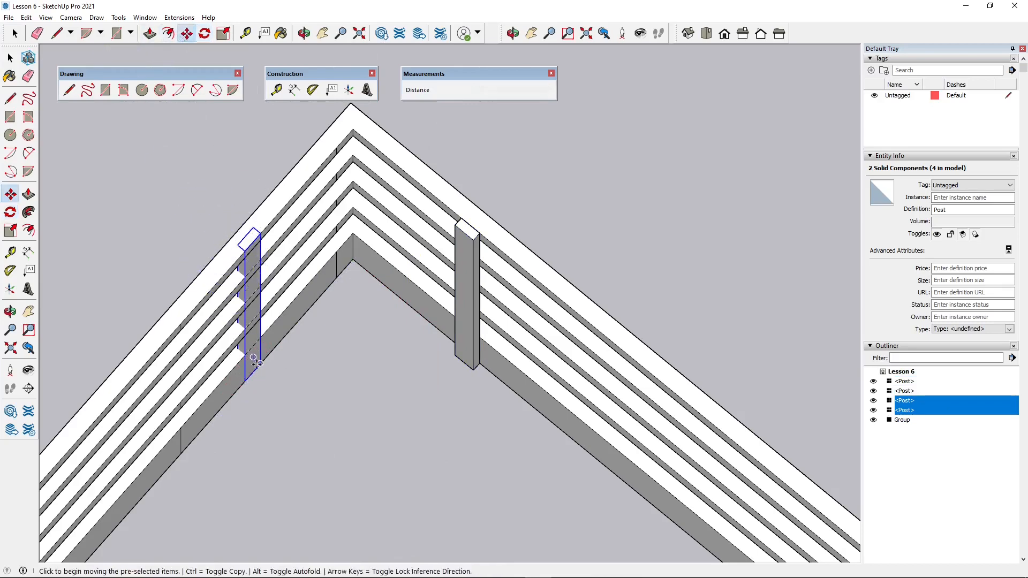
left_click(235, 378)
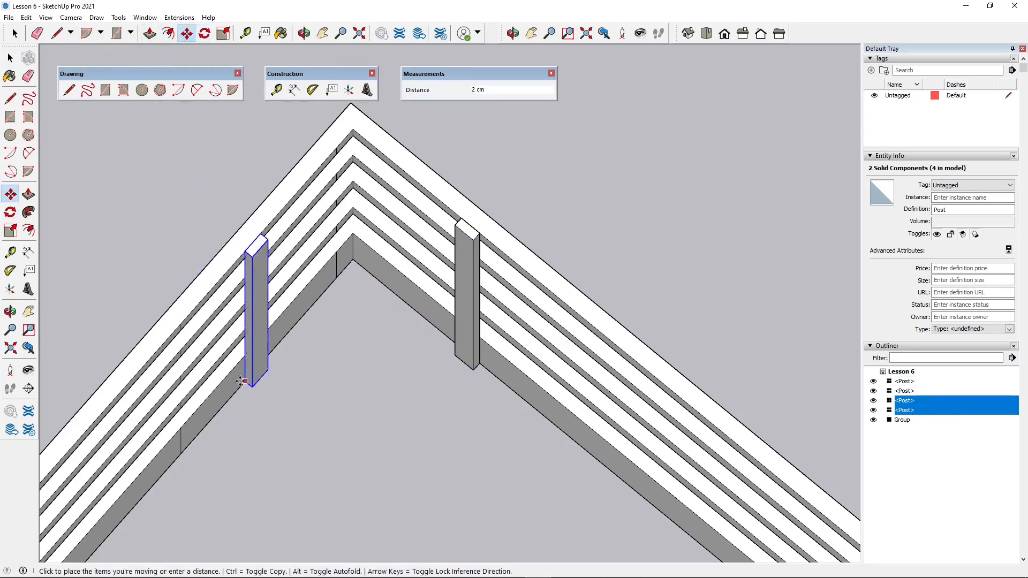
middle_click_drag(335, 391, 323, 320)
- Delete the leftover vertical edges on the inner face of the balcony curb
left_click(10, 57)
left_click(300, 259)
scroll(506, 310, "down", 5)
left_click(506, 311)
middle_click_drag(555, 338, 344, 323)
scroll(496, 264, "up", 6)
middle_click_drag(496, 263, 466, 299)
left_click(427, 272)
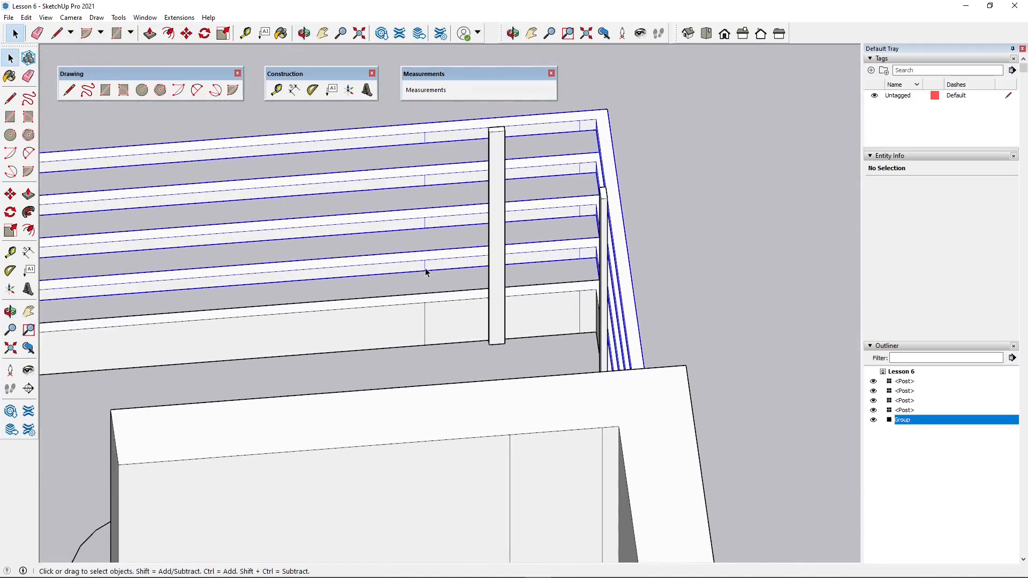
middle_click_drag(274, 347, 429, 338)
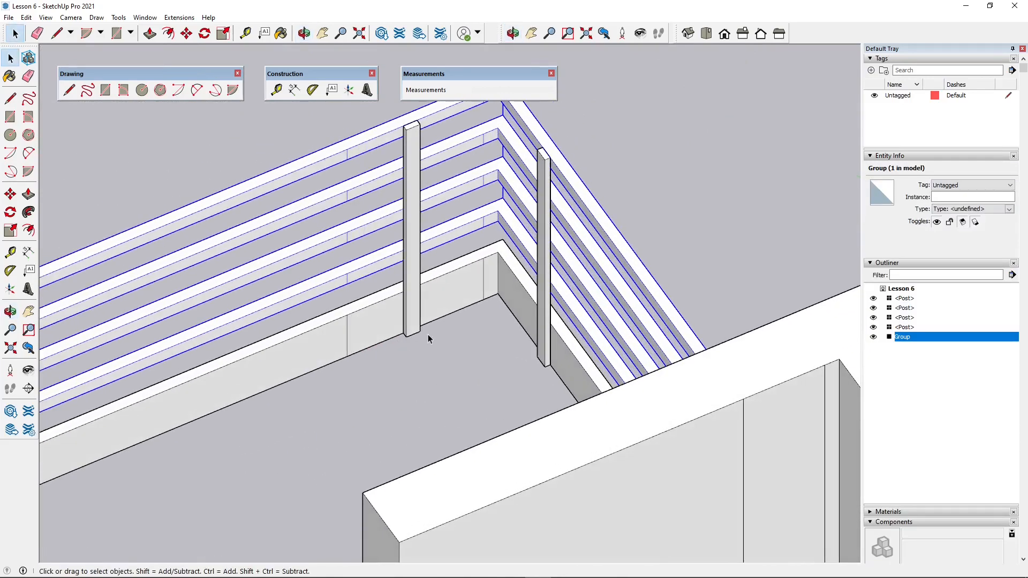
double_click(485, 288)
left_click(484, 289)
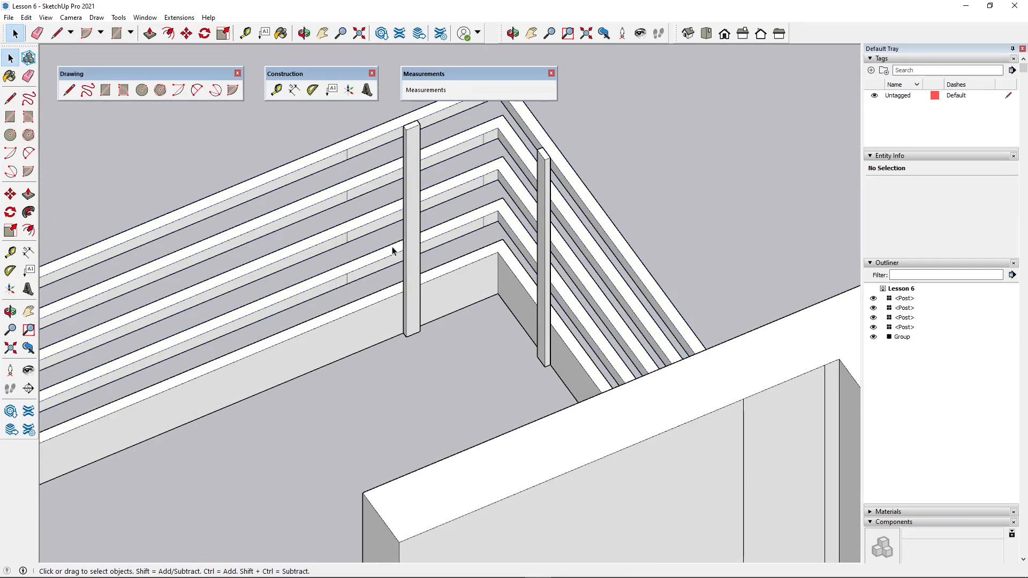
- Open the railing group to clean up the leftover vertical edges on its rails, and close it again
double_click(352, 156)
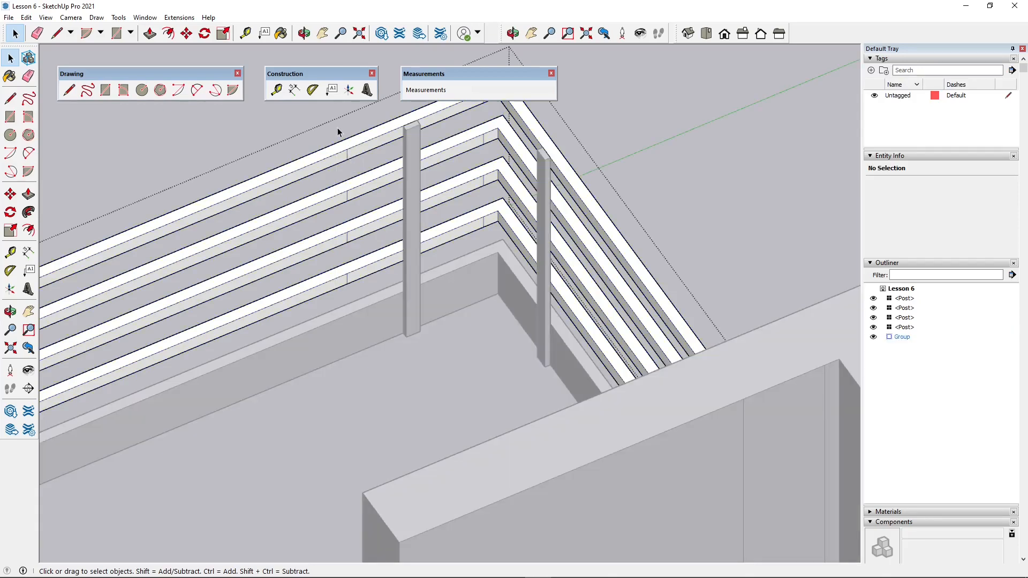
middle_click_drag(385, 311, 455, 151)
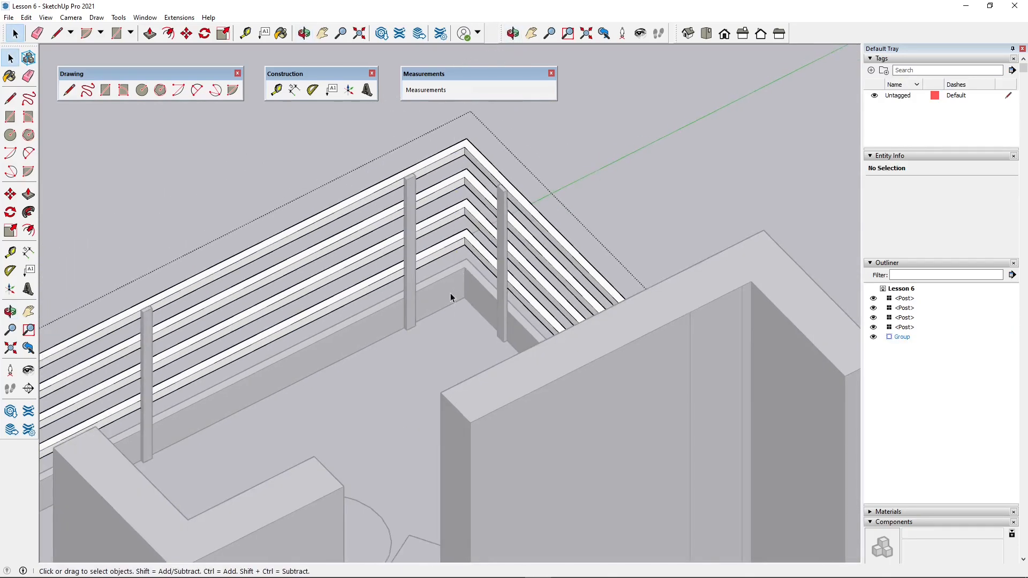
left_click(355, 155)
- Copy the floor-level window geometry of the room beside the balcony straight up by 80 cm within its wall gap
scroll(420, 267, "down", 4)
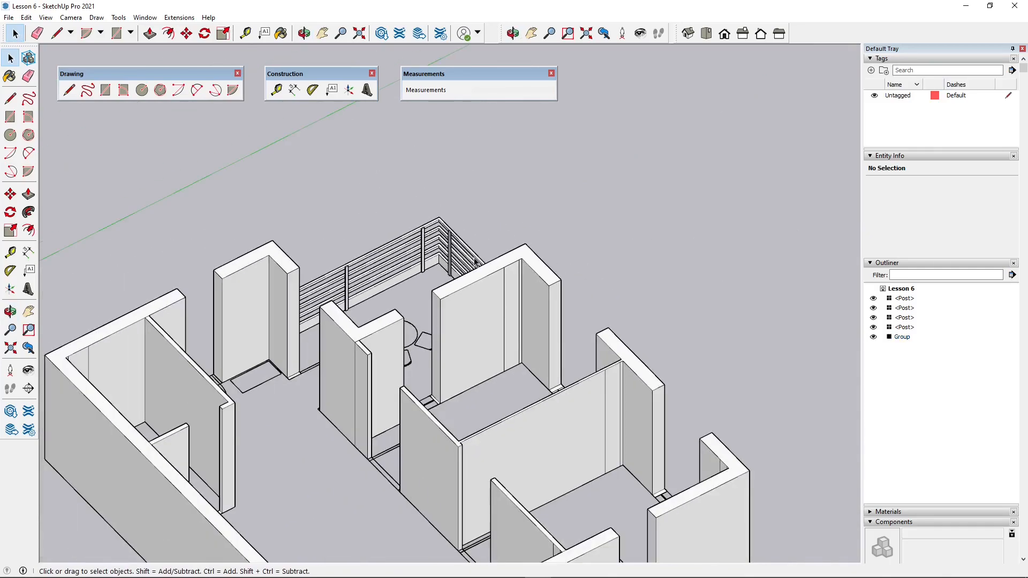
middle_click_drag(420, 268, 541, 193)
scroll(433, 198, "down", 4)
middle_click_drag(433, 198, 564, 368)
scroll(496, 321, "up", 4)
scroll(562, 535, "down", 2)
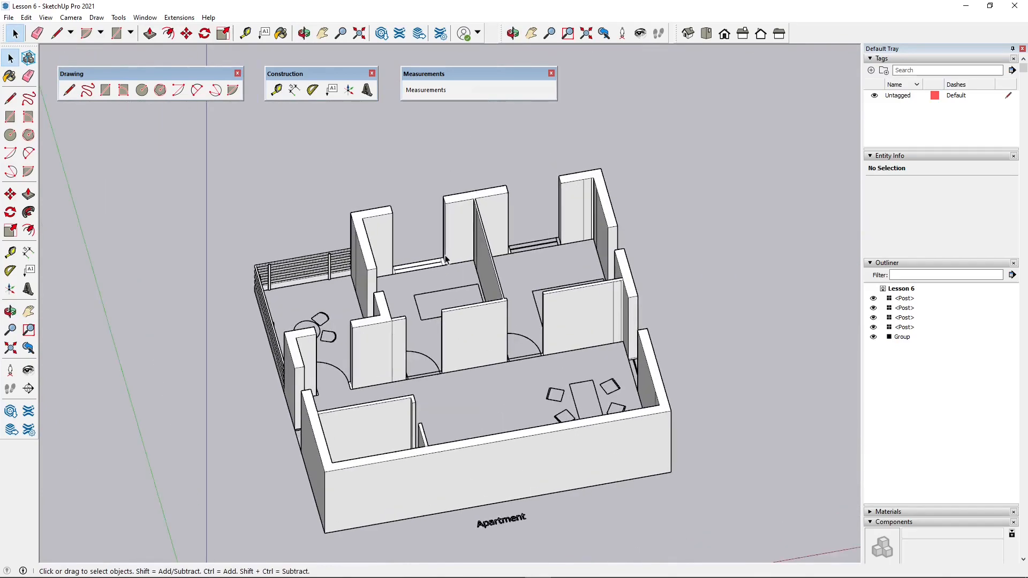
middle_click_drag(506, 166, 472, 228)
scroll(471, 228, "up", 8)
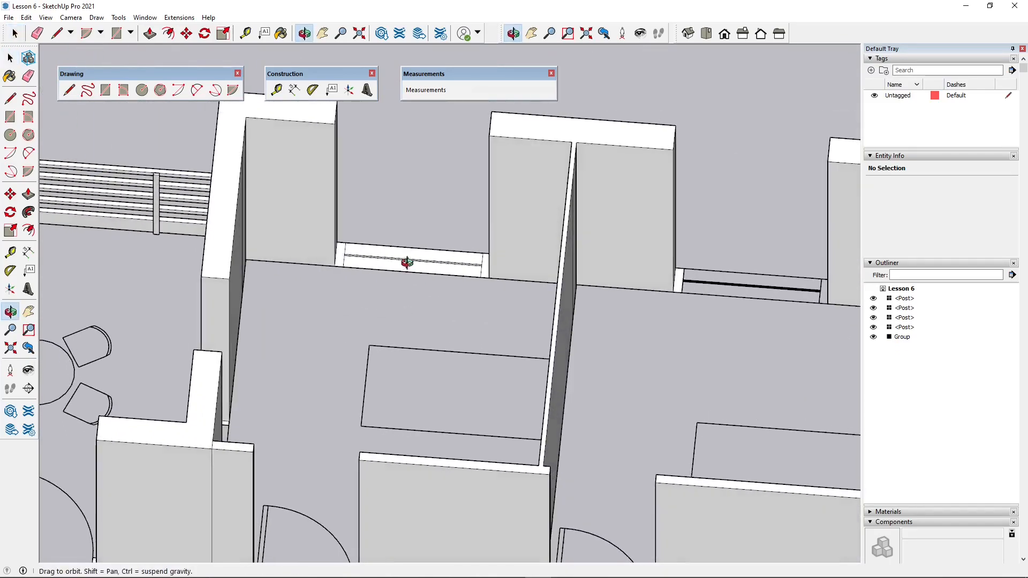
middle_click_drag(404, 291, 371, 268)
left_click_drag(529, 307, 531, 307)
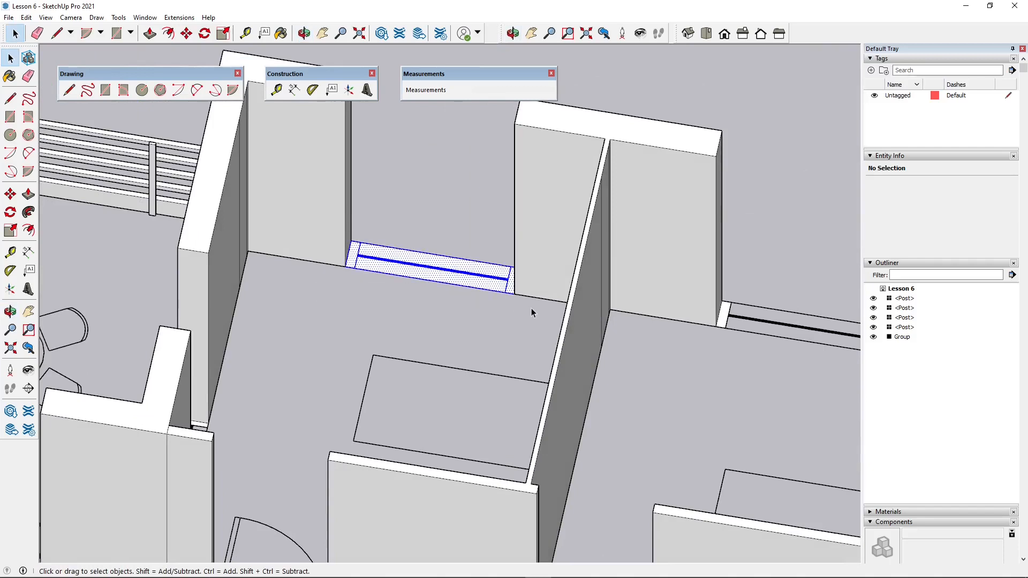
middle_click_drag(197, 64, 368, 293)
left_click(186, 33)
scroll(441, 250, "up", 1)
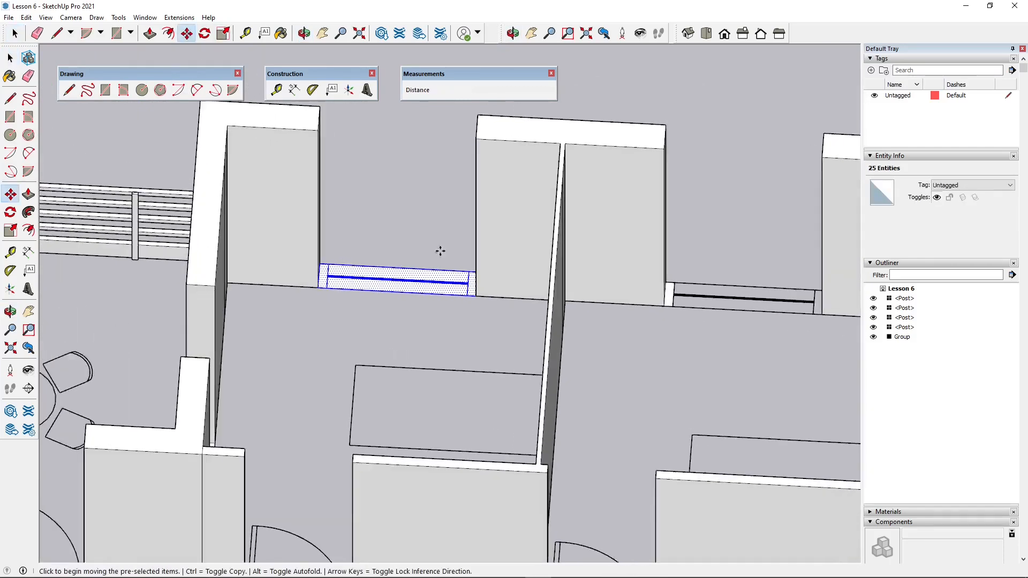
middle_click_drag(441, 250, 443, 234)
left_click(466, 338)
key("ctrl")
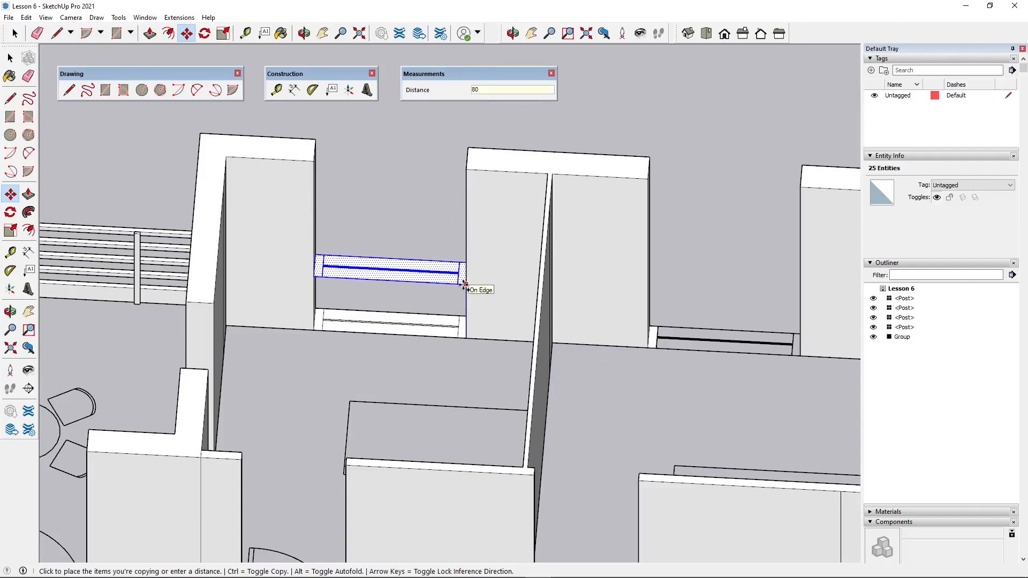
left_click(464, 286)
- Copy the raised window geometry a further 100 cm up along the wall edge
middle_click_drag(432, 372, 440, 250)
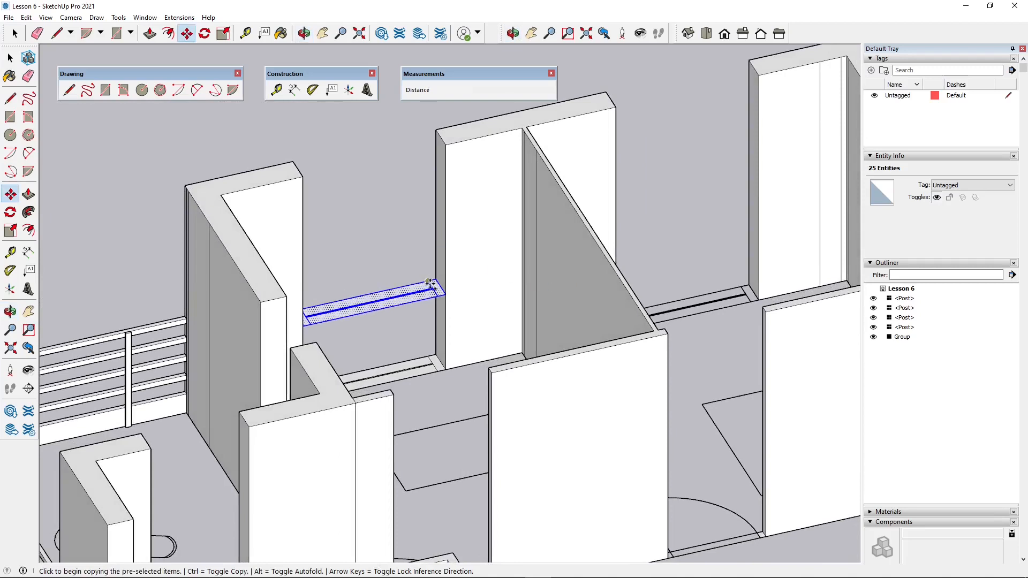
left_click(435, 280)
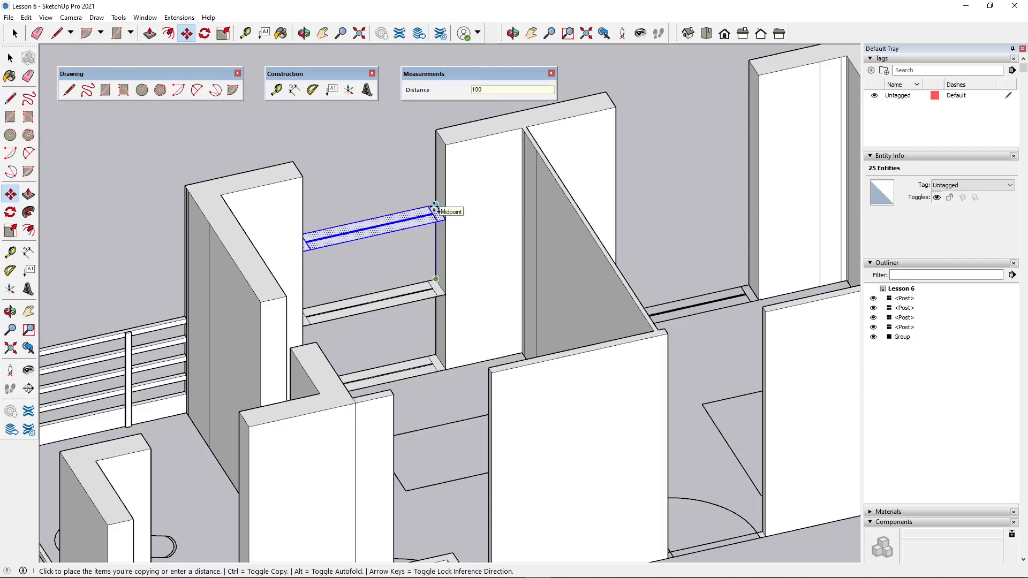
key("Return")
- Draw a rectangle about 132 × 30 cm across the wall gap at the wall tops to close the wall above the window
middle_click_drag(474, 310, 439, 406)
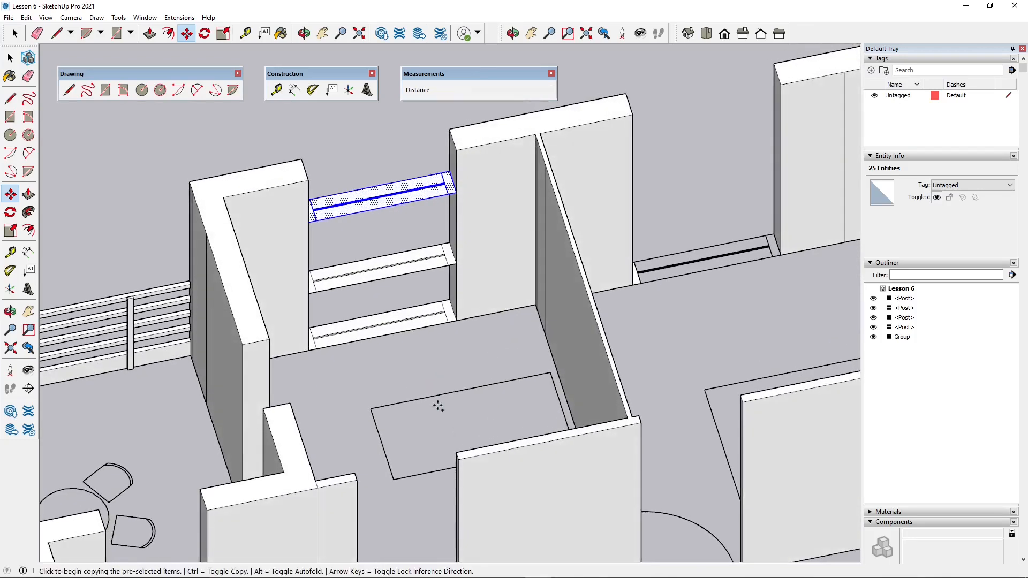
middle_click_drag(443, 135, 214, 158)
left_click(105, 90)
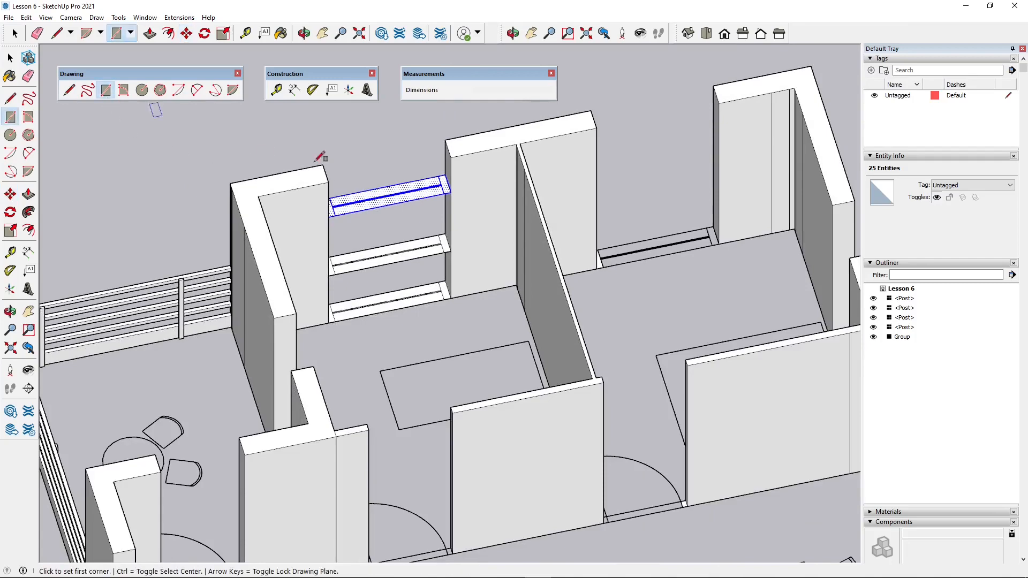
left_click(323, 165)
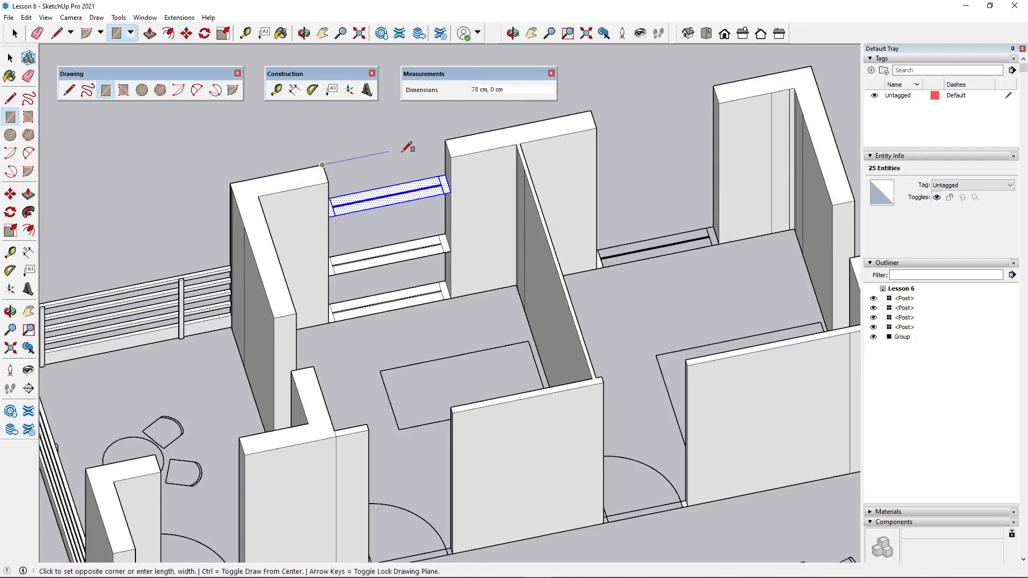
left_click(450, 157)
- Draw a rectangle about 132 × 24 cm over the floor-level window outline to close the wall below the opening
middle_click_drag(488, 250, 428, 203)
scroll(417, 197, "up", 3)
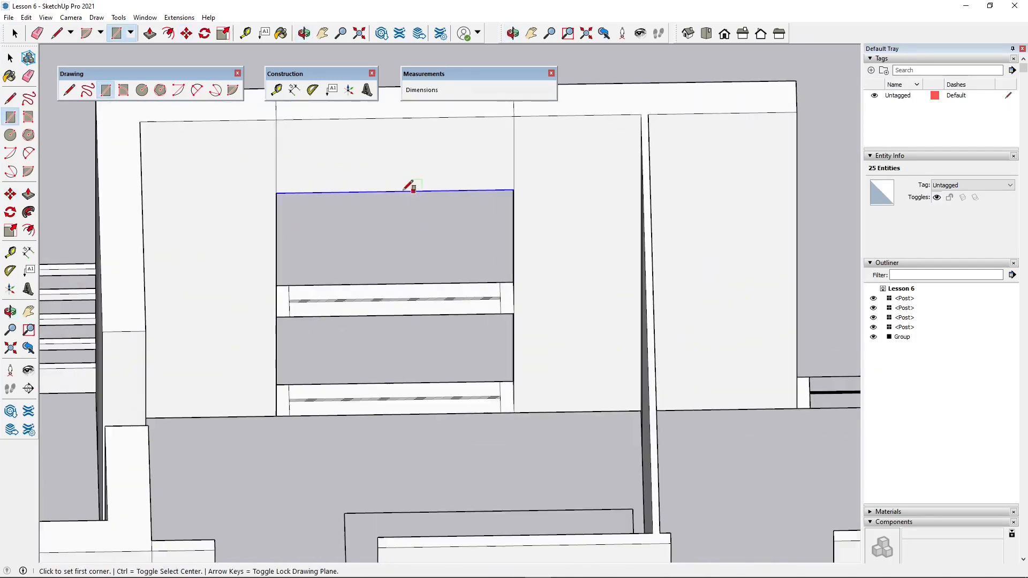
left_click(276, 385)
left_click(515, 412)
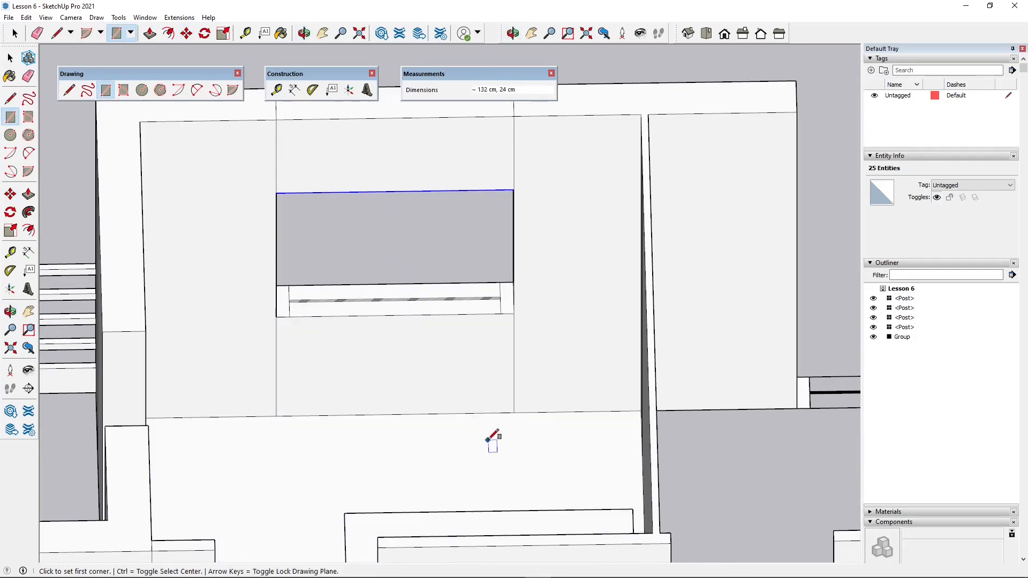
- Delete the leftover window outline edges on the underside of the wall section below the new window opening
scroll(366, 318, "down", 2)
middle_click_drag(363, 323, 507, 421)
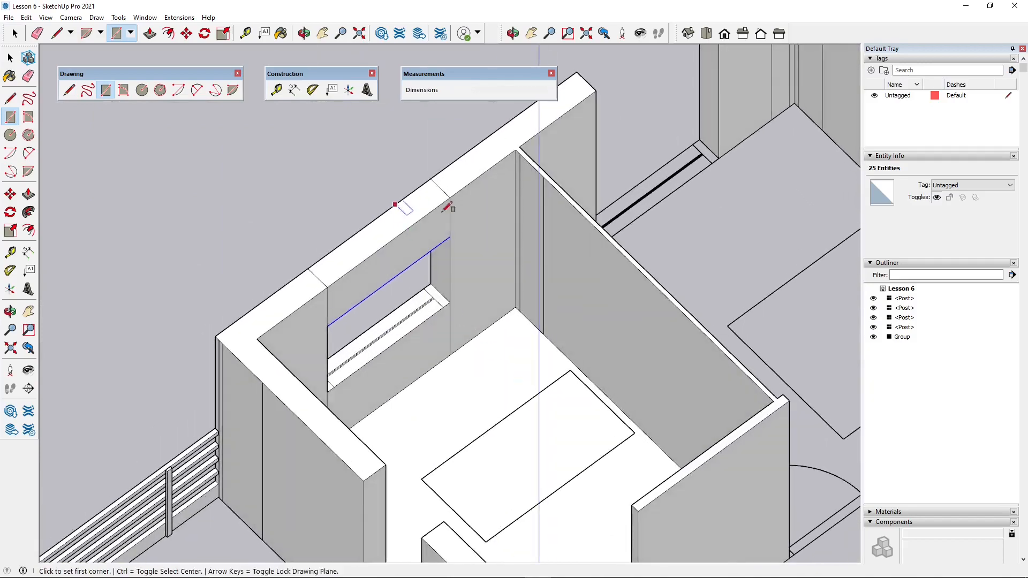
scroll(489, 349, "down", 2)
middle_click_drag(558, 395, 629, 384)
scroll(629, 385, "up", 3)
middle_click_drag(317, 415, 538, 213)
scroll(510, 280, "up", 3)
middle_click_drag(509, 280, 482, 291)
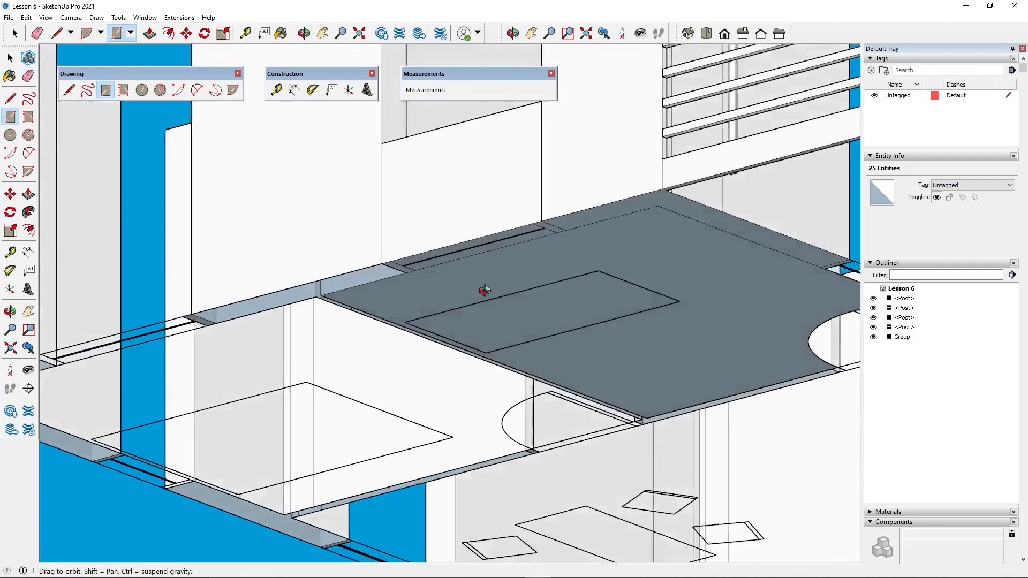
scroll(482, 207, "up", 5)
left_click(9, 58)
scroll(413, 272, "up", 2)
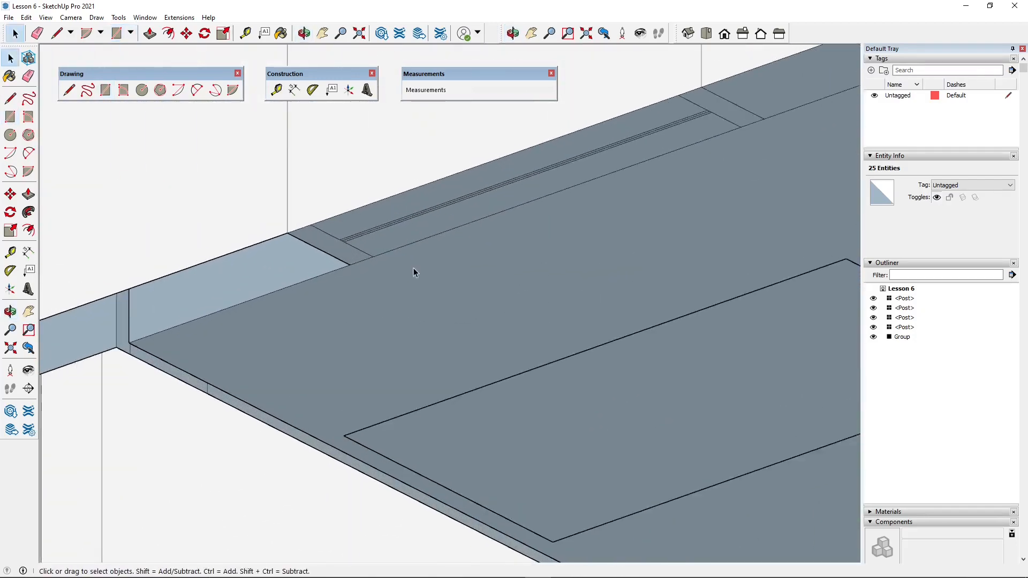
left_click(406, 221)
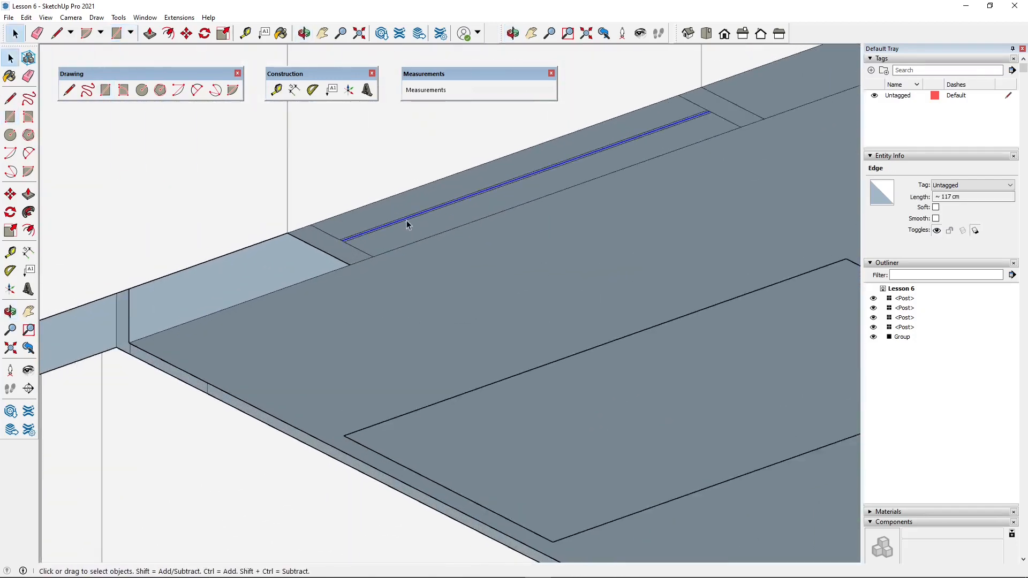
left_click(422, 213)
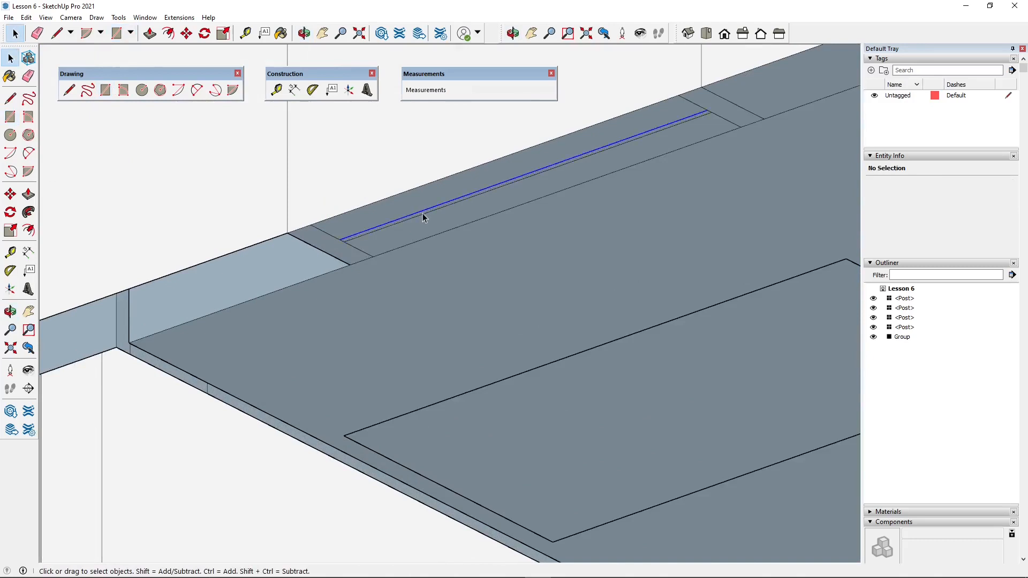
key("Delete")
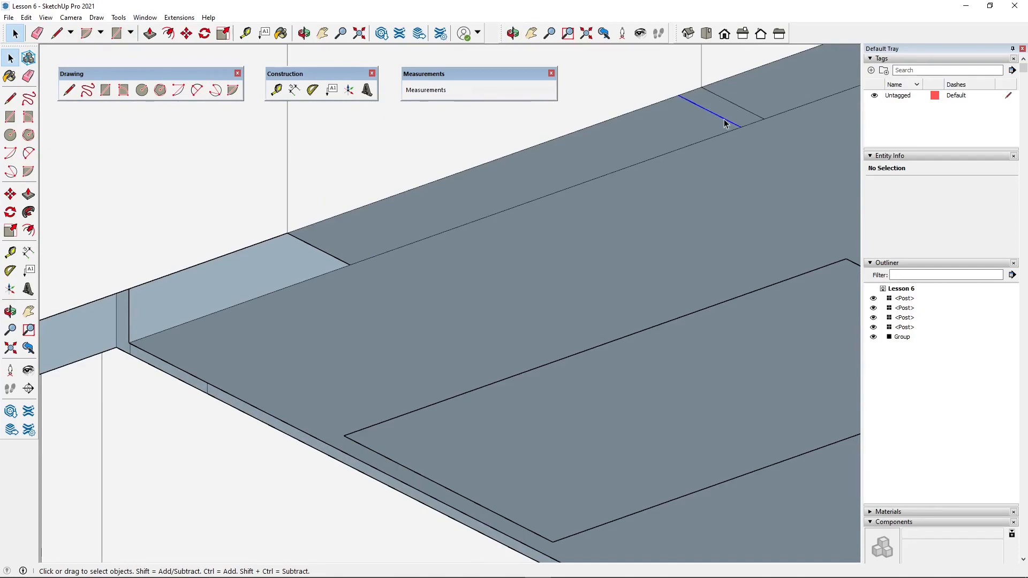
scroll(453, 286, "down", 6)
middle_click_drag(483, 284, 241, 360)
scroll(644, 467, "down", 5)
scroll(256, 153, "up", 5)
middle_click_drag(622, 239, 506, 159)
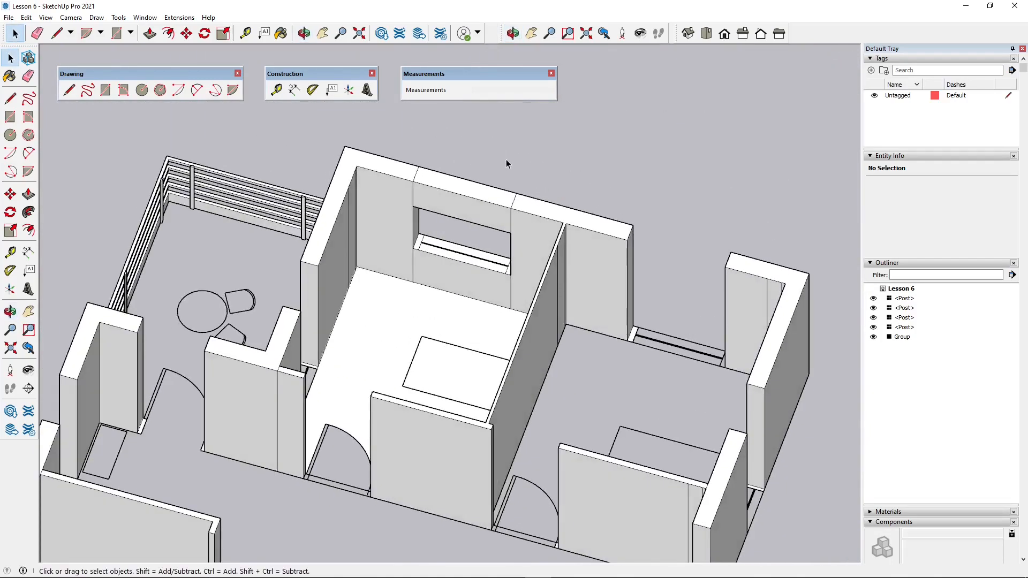
scroll(436, 315, "up", 1)
middle_click_drag(436, 315, 441, 324)
scroll(441, 323, "down", 3)
scroll(397, 182, "up", 3)
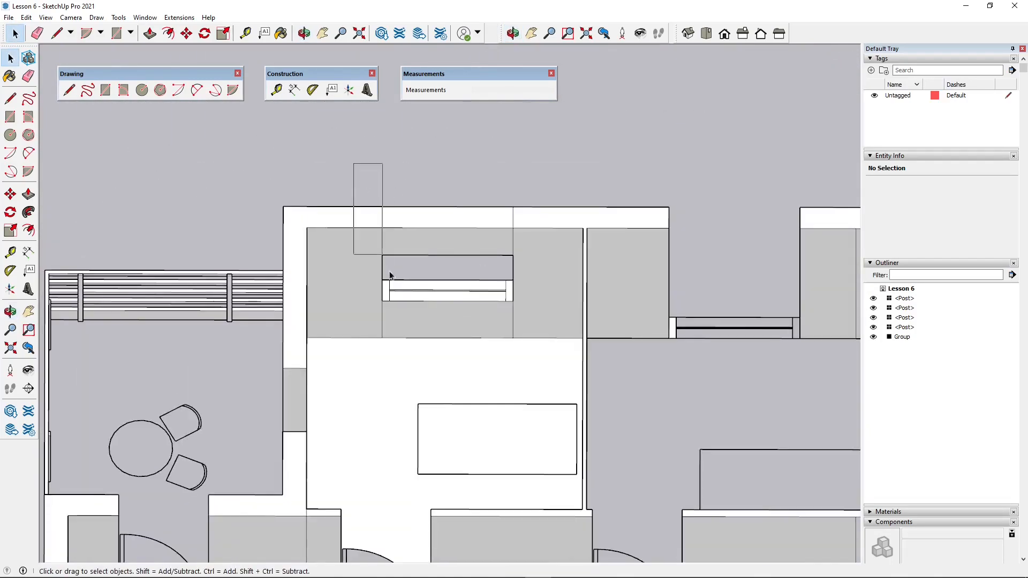
left_click_drag(479, 357, 528, 360)
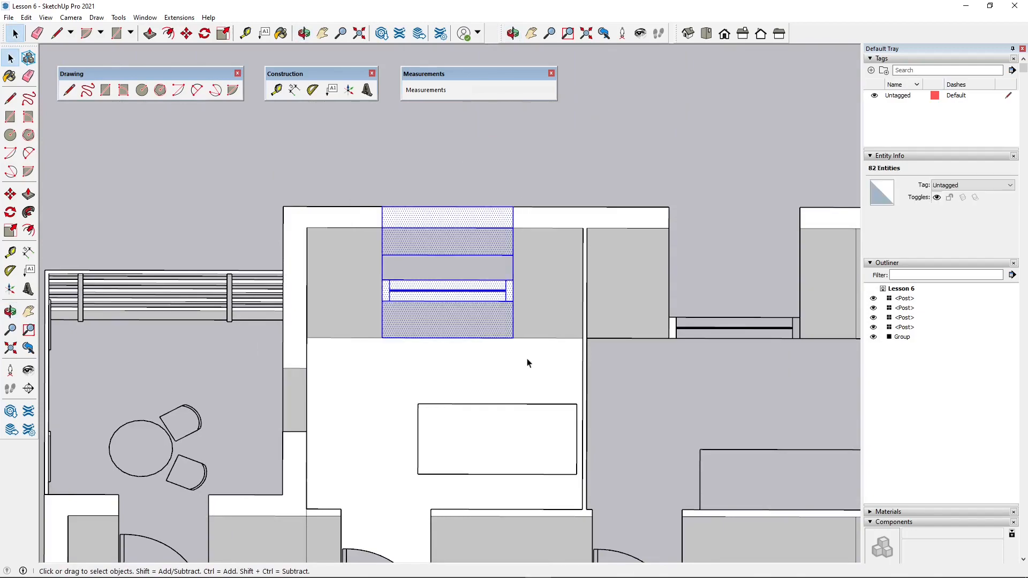
middle_click_drag(457, 304, 262, 248)
left_click(262, 248)
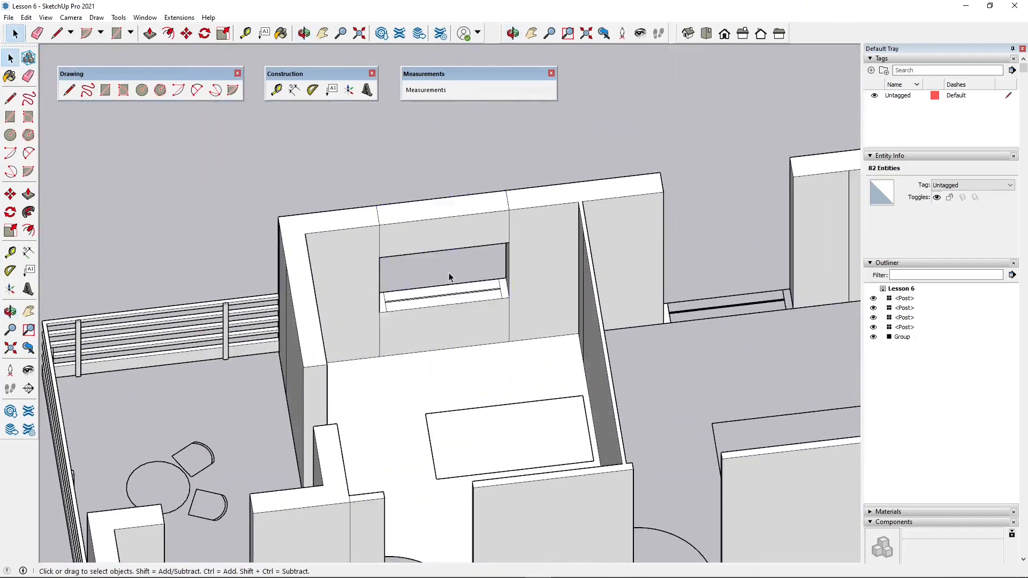
- Copy the complete window wall section about 289 cm along the same outer wall into the adjacent room's wall gap
middle_click_drag(450, 276, 426, 230)
key("ctrl+a")
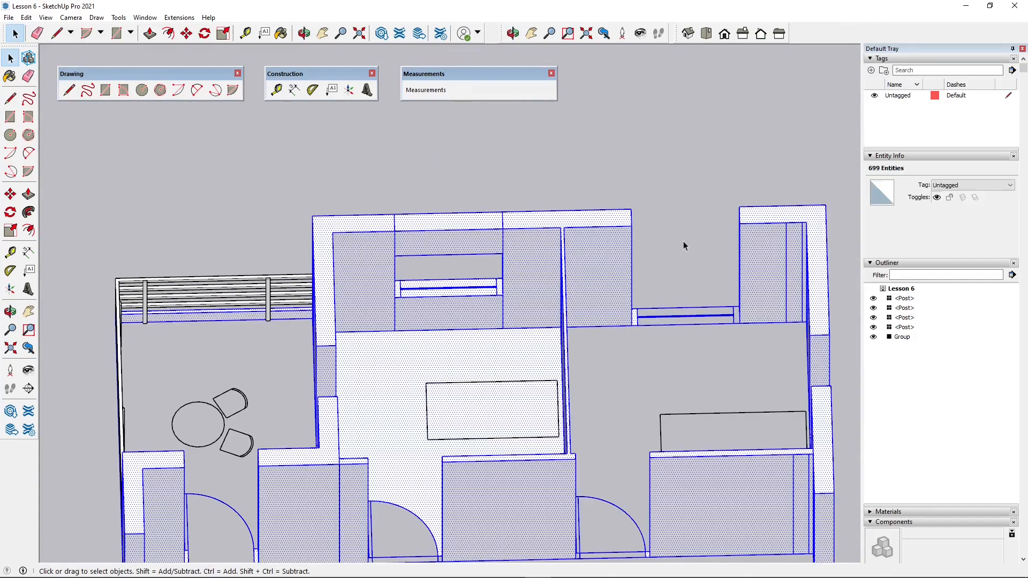
left_click(459, 205)
left_click_drag(340, 141, 526, 359)
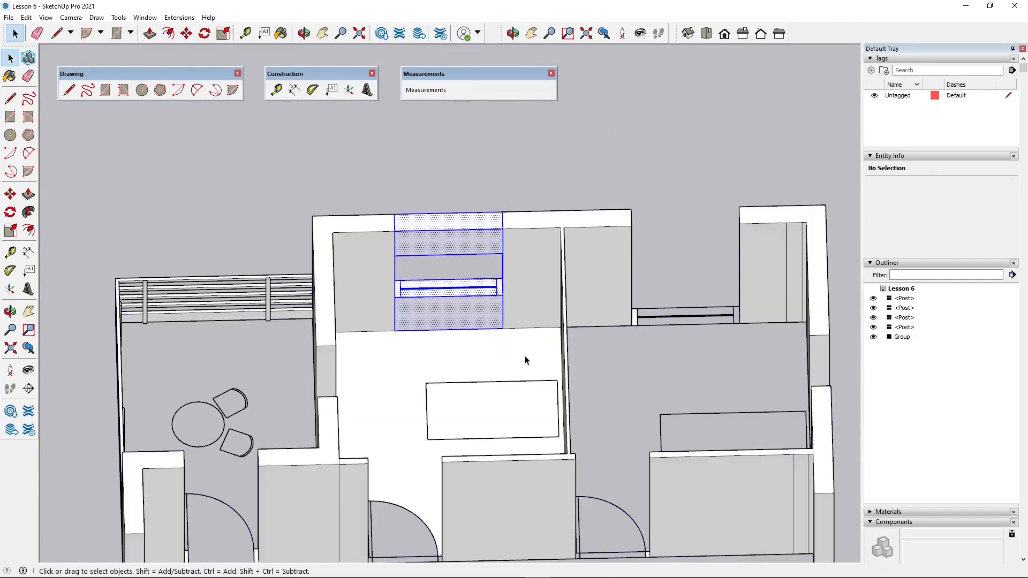
key("m")
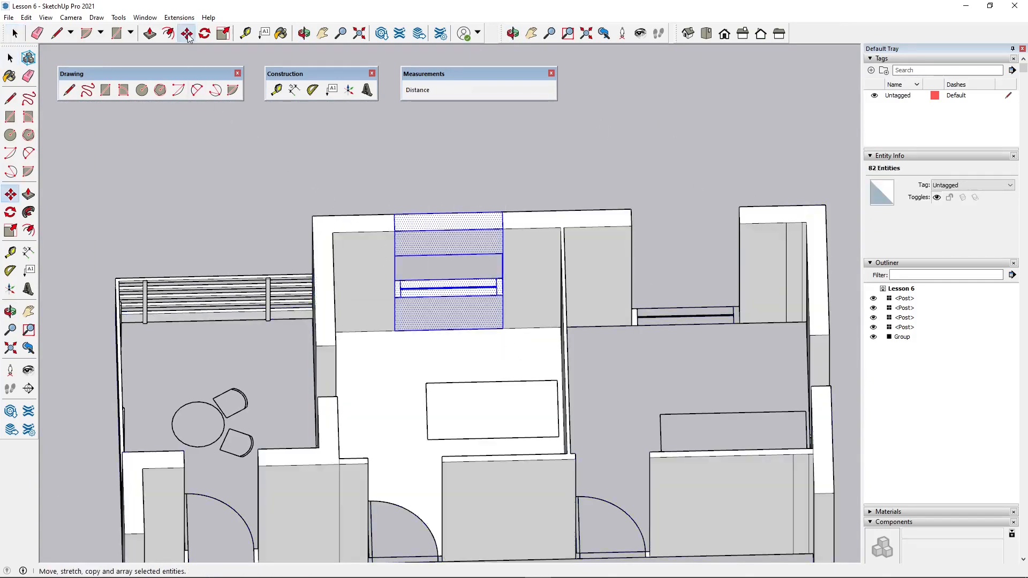
left_click(395, 212)
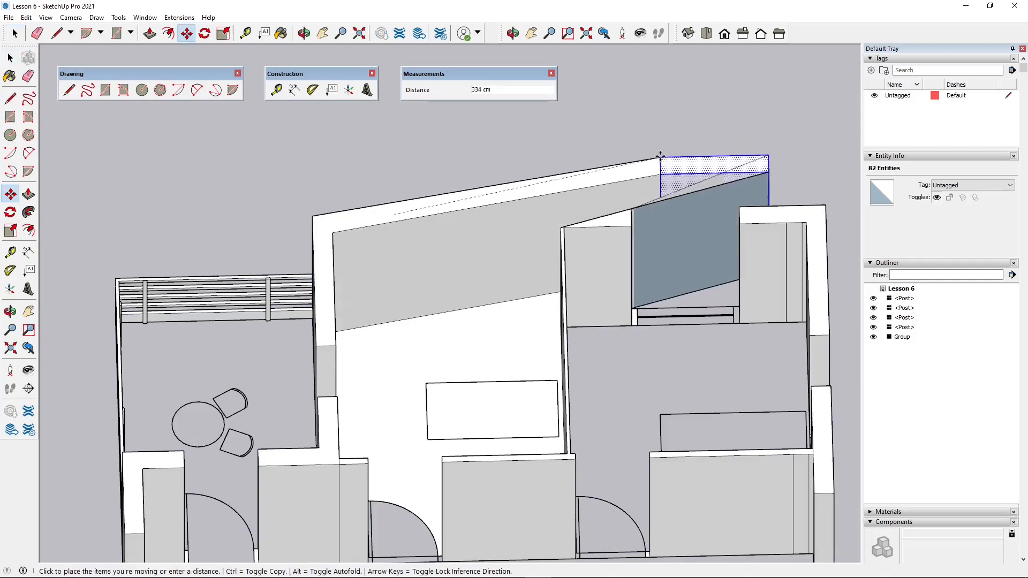
key("ctrl")
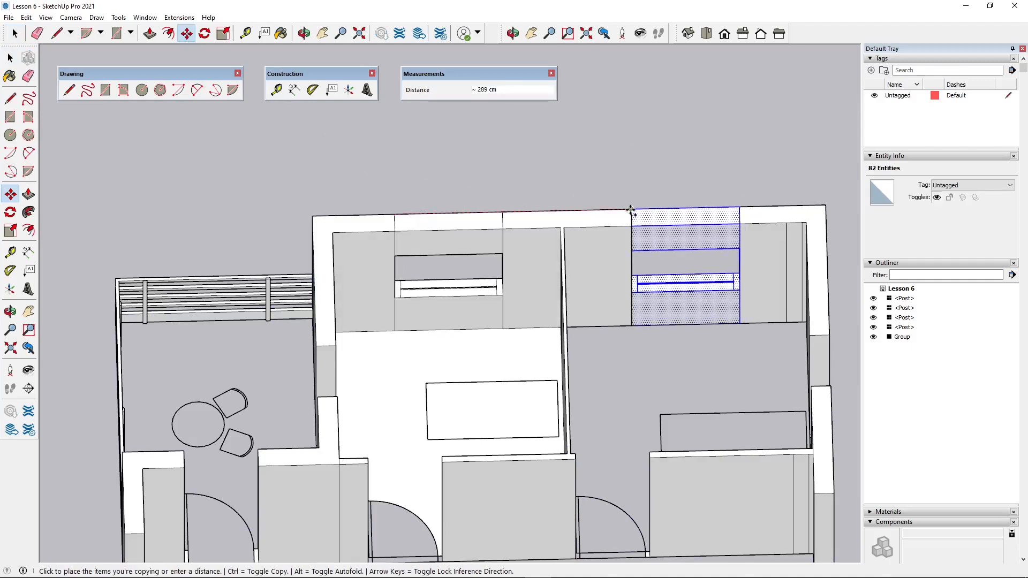
left_click(631, 210)
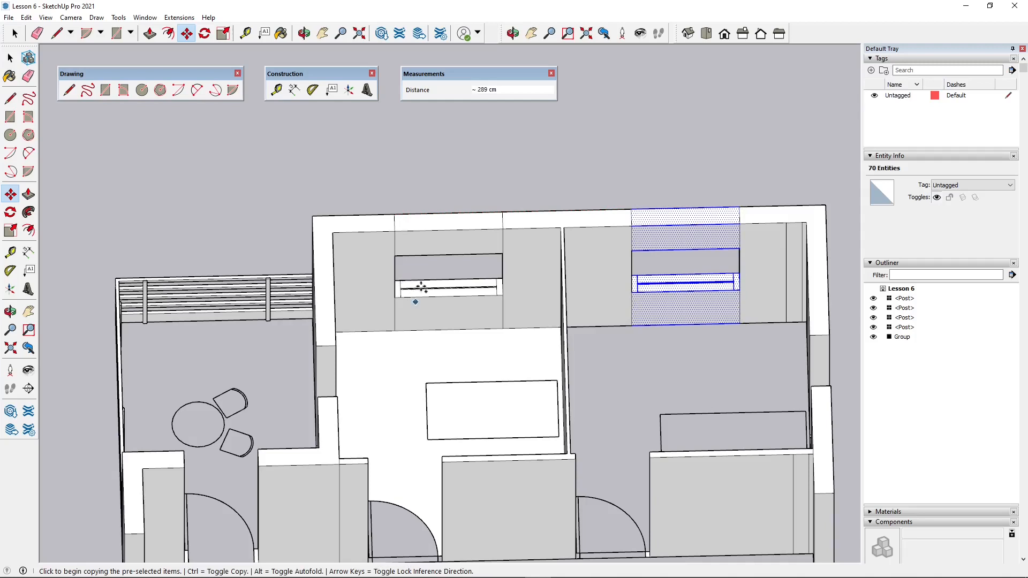
- In top view, copy the adjacent room's window section 345 cm along the red axis to free space outside the apartment
scroll(497, 332, "down", 2)
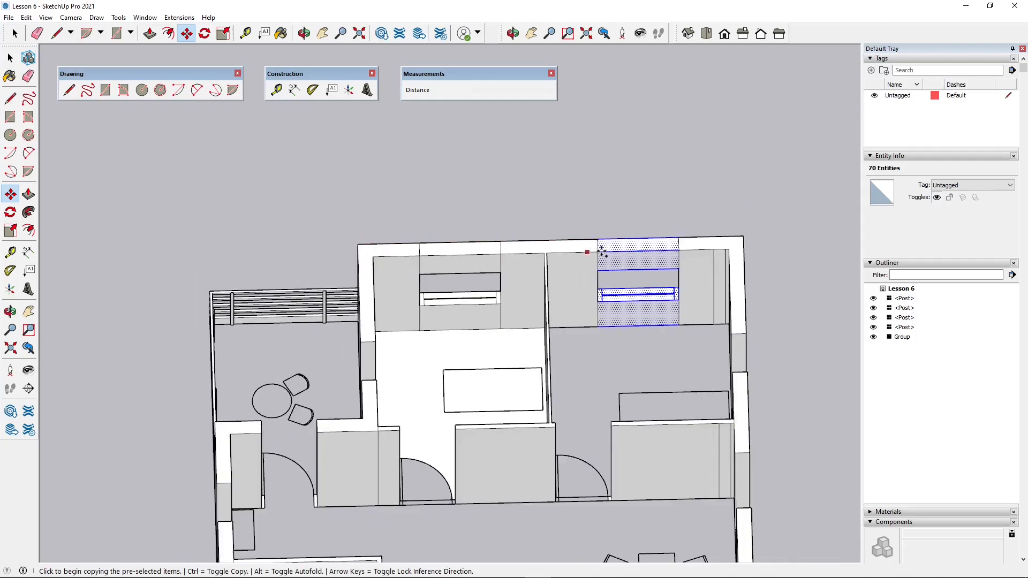
middle_click_drag(569, 365, 592, 264)
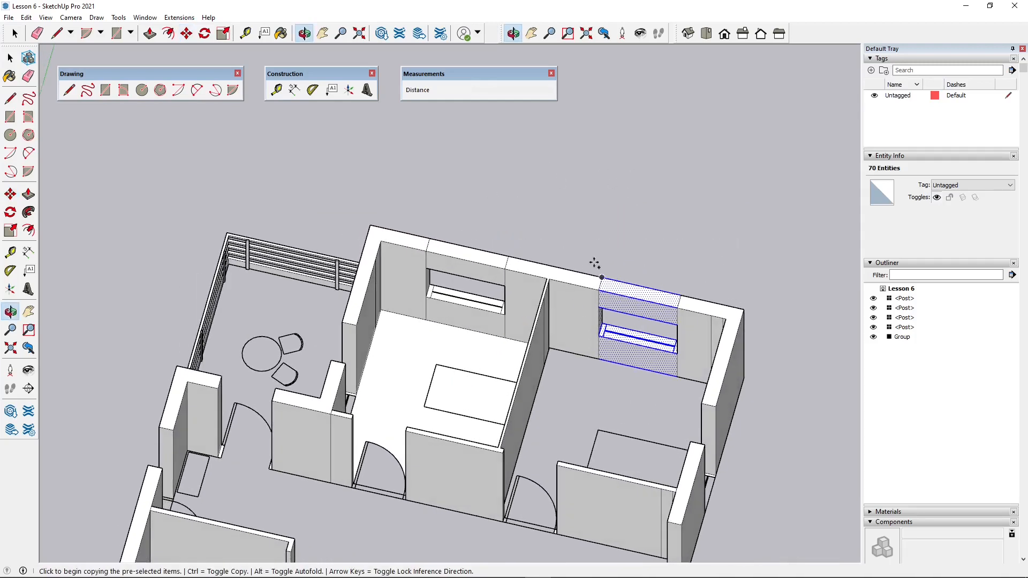
middle_click_drag(528, 264, 535, 255)
scroll(536, 255, "down", 3)
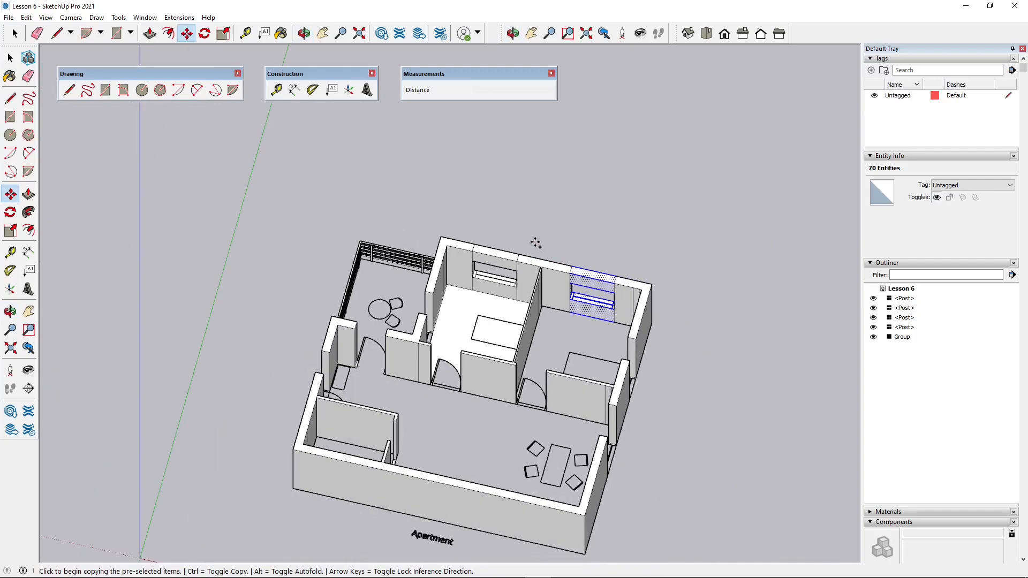
middle_click_drag(574, 319, 626, 408)
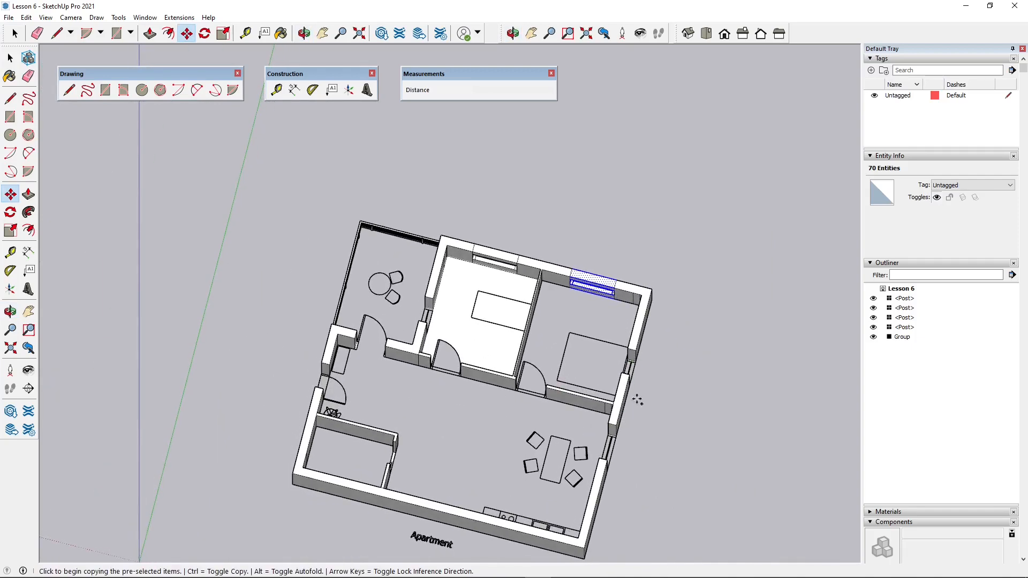
scroll(632, 361, "up", 2)
middle_click_drag(605, 452, 619, 159)
left_click(705, 35)
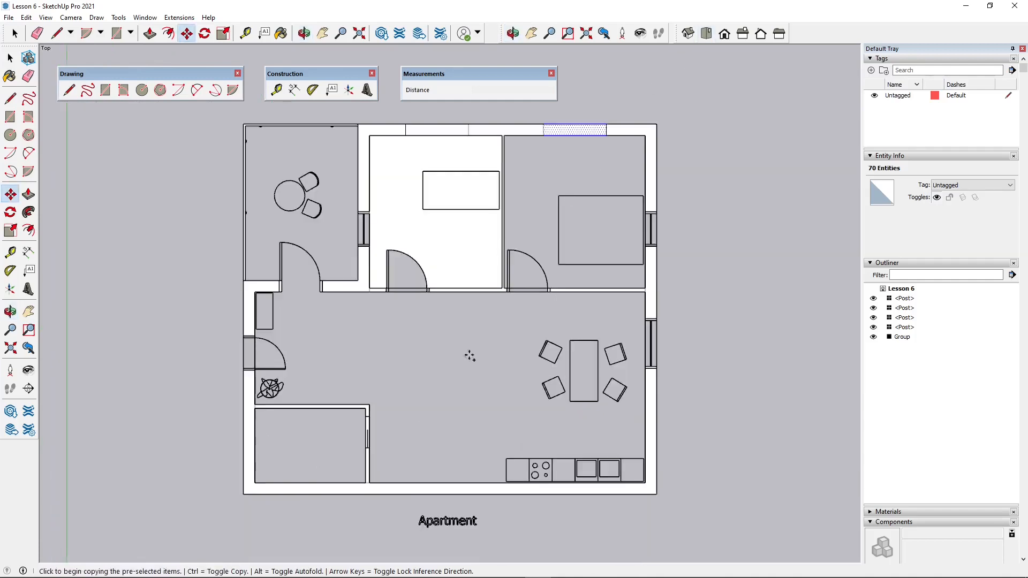
scroll(469, 356, "down", 2)
scroll(513, 256, "up", 3)
left_click(451, 169)
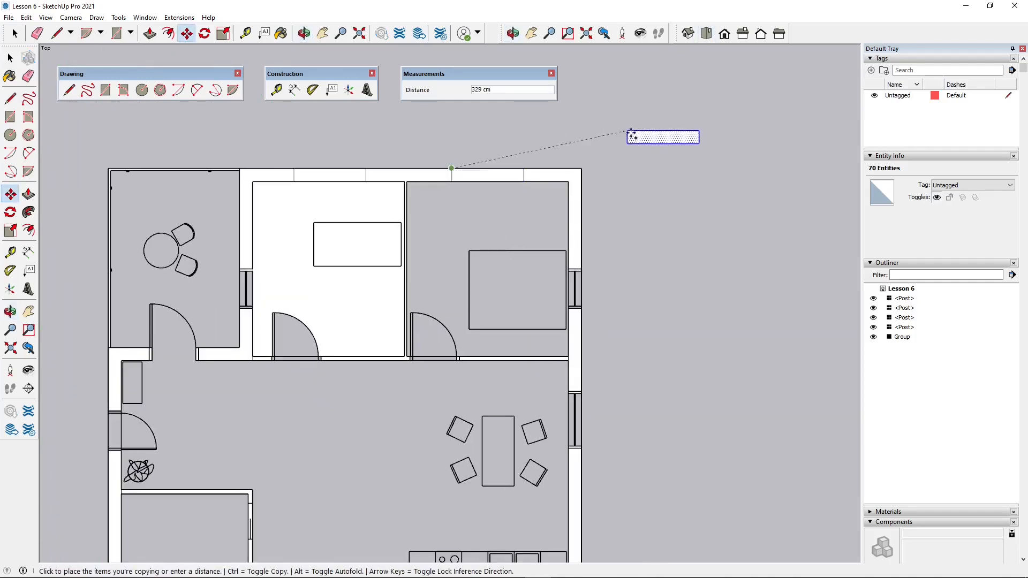
left_click(641, 170)
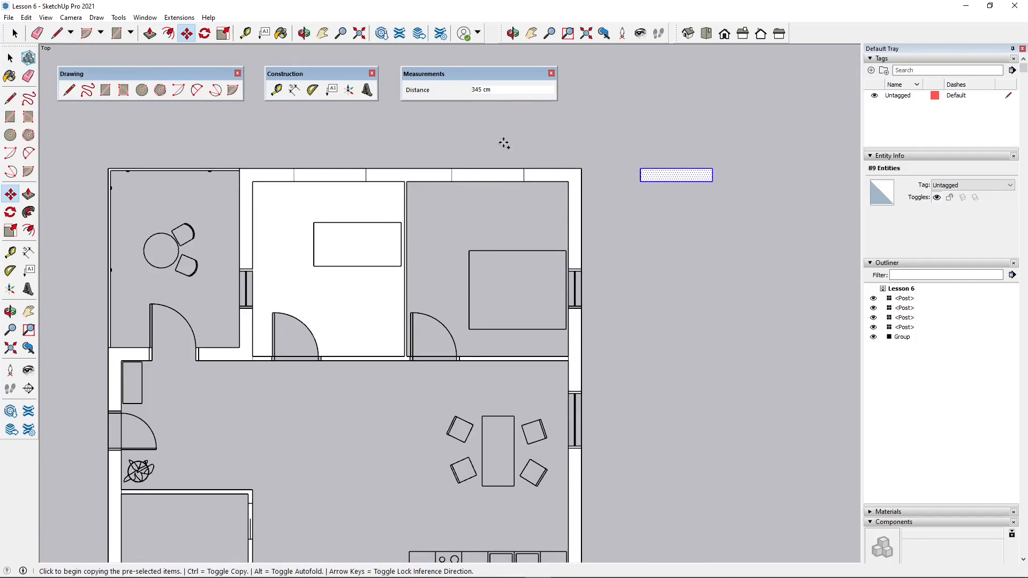
- Rotate the window section outside the apartment by 90° about its corner so it runs parallel to the side wall
left_click(205, 34)
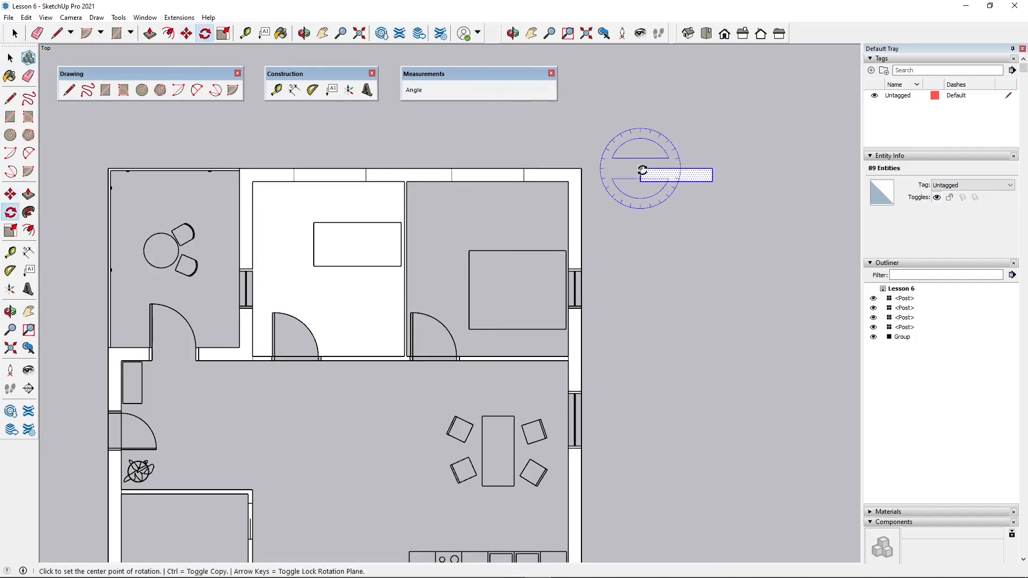
left_click(641, 170)
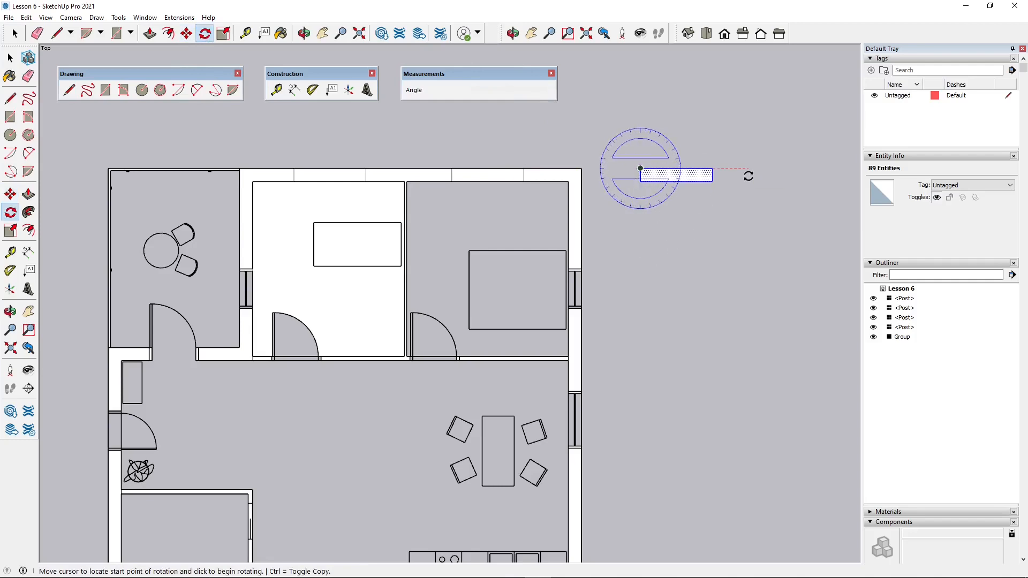
left_click(748, 176)
left_click(637, 296)
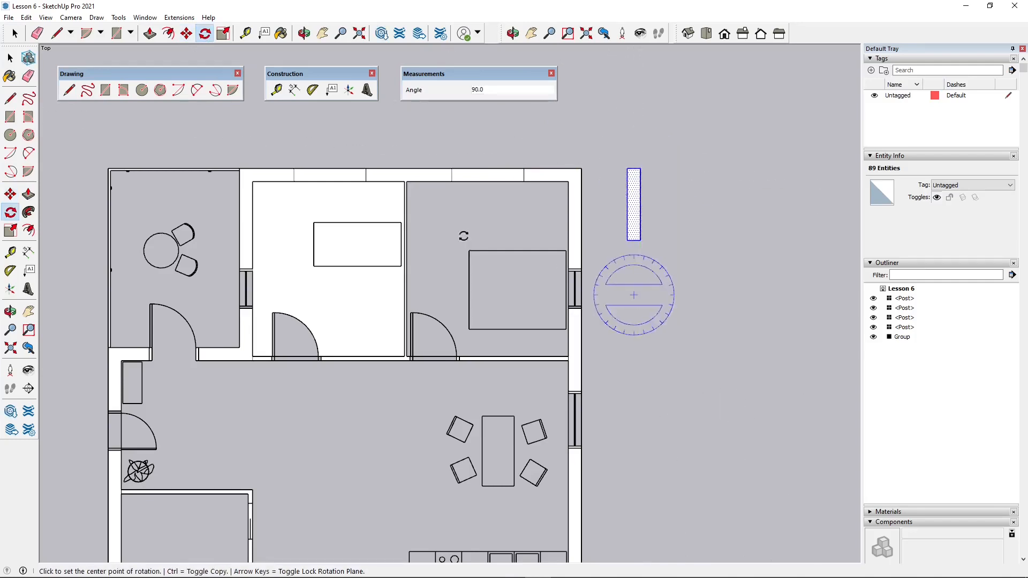
- Copy the rotated window section about 184 cm along the side wall, level with the start of the bedroom's window gap
left_click(186, 33)
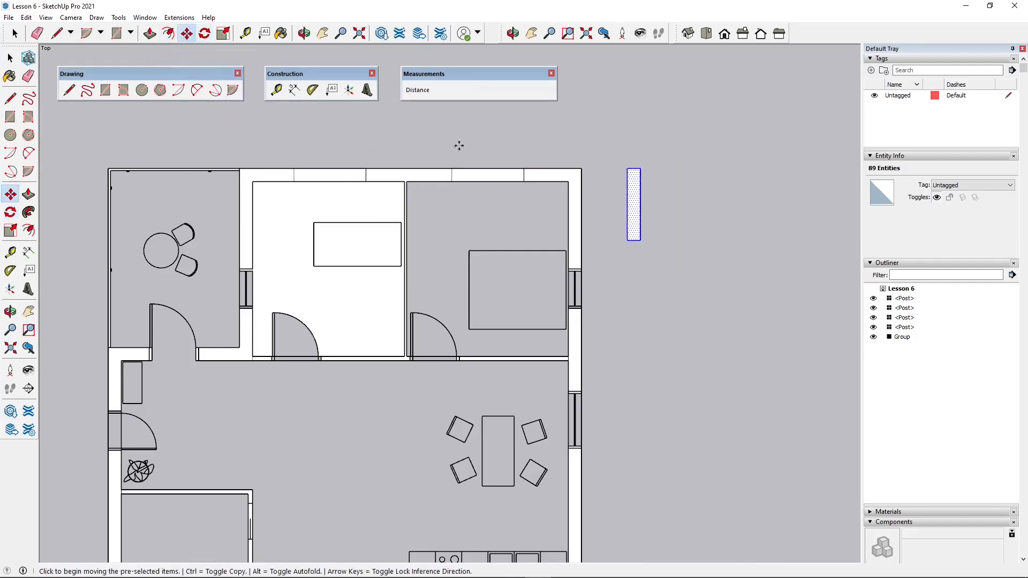
scroll(632, 166, "up", 2)
left_click(623, 169)
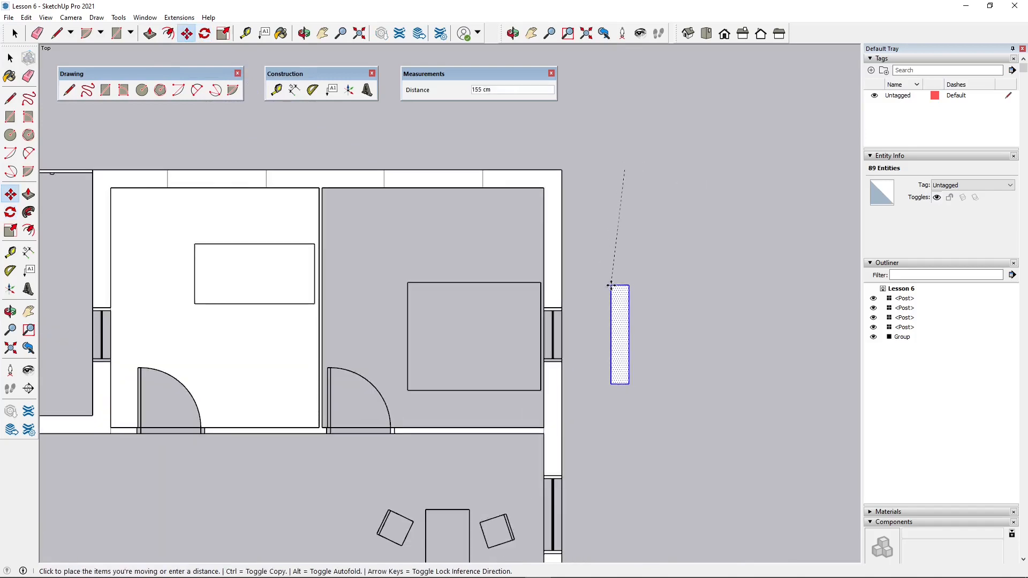
key("ctrl")
scroll(621, 290, "down", 1)
scroll(639, 239, "up", 3)
scroll(621, 296, "up", 2)
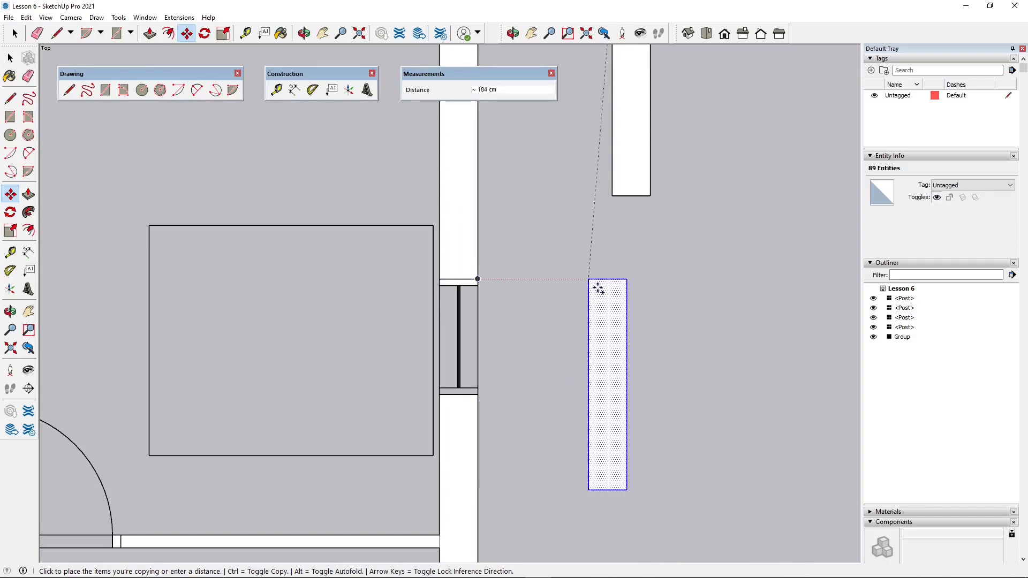
left_click(612, 279)
- Scale the copied window section along the green axis to about 0.55, matching the length of the bedroom's side-wall window gap
scroll(621, 375, "down", 1)
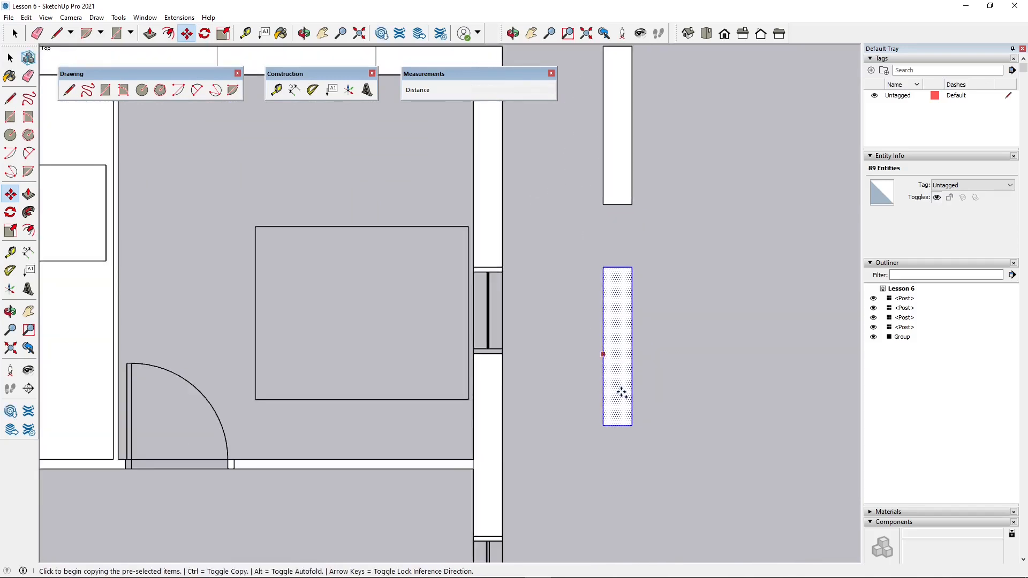
scroll(622, 380, "up", 1)
left_click(223, 34)
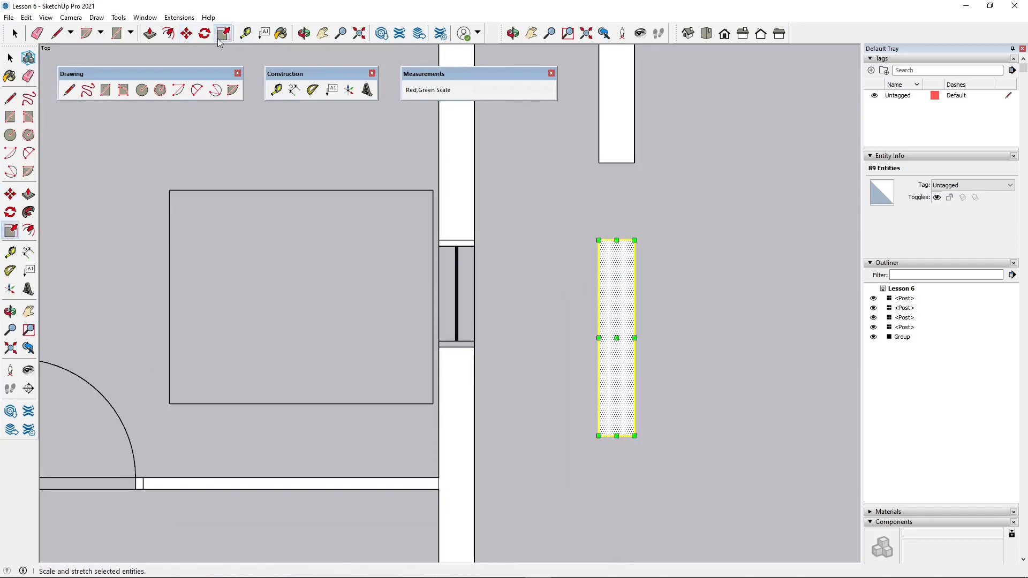
left_click(618, 436)
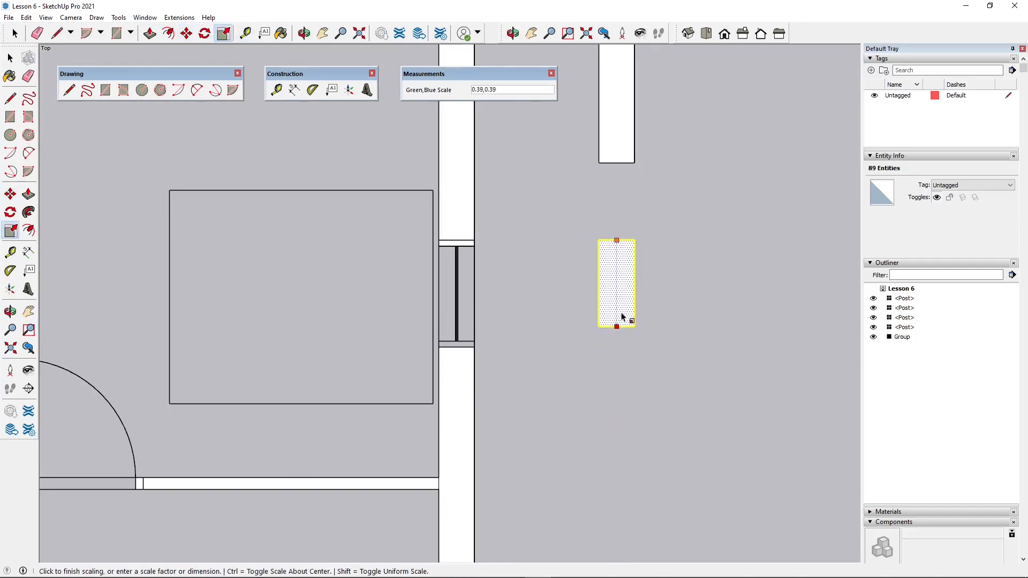
left_click(475, 348)
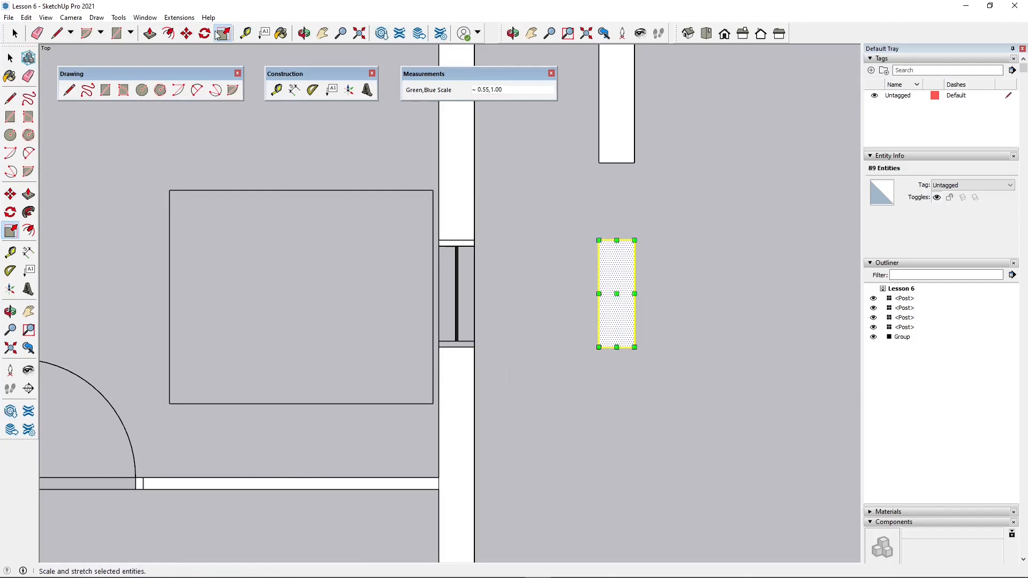
- Move the shortened window section about 108 cm by its corner into the bedroom's side-wall gap
left_click(186, 33)
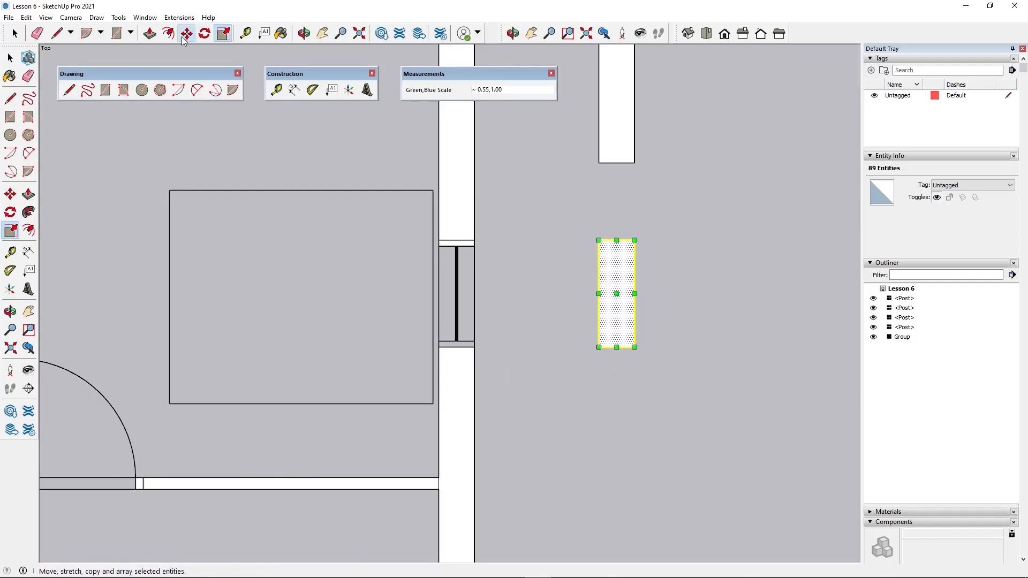
left_click(635, 241)
left_click(474, 240)
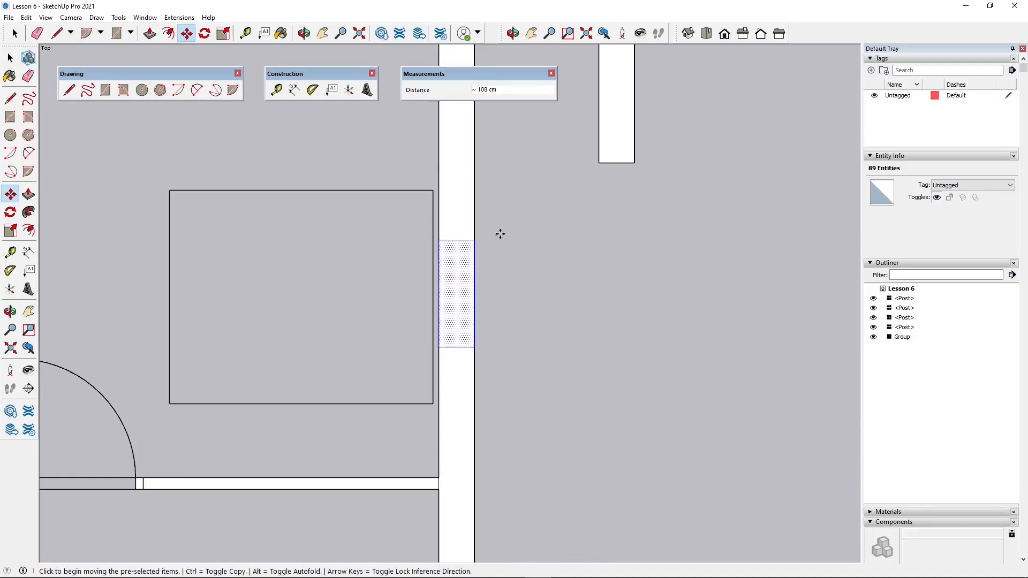
- Move the full-length window section outside the apartment about 408 cm along the side wall, level with the start of the dining area's window gap
scroll(530, 252, "down", 6)
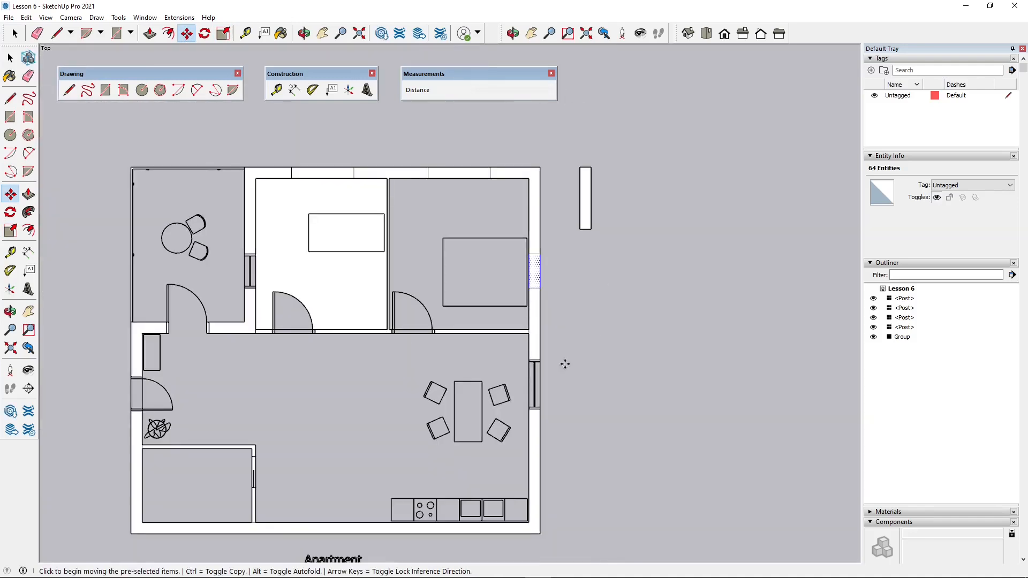
scroll(540, 390, "up", 2)
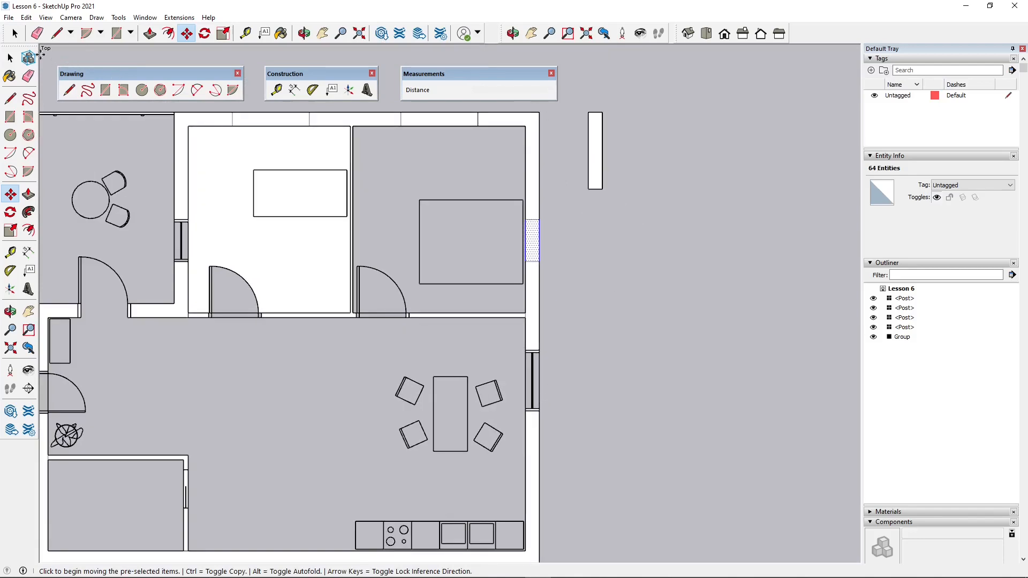
key("space")
left_click_drag(663, 243, 663, 243)
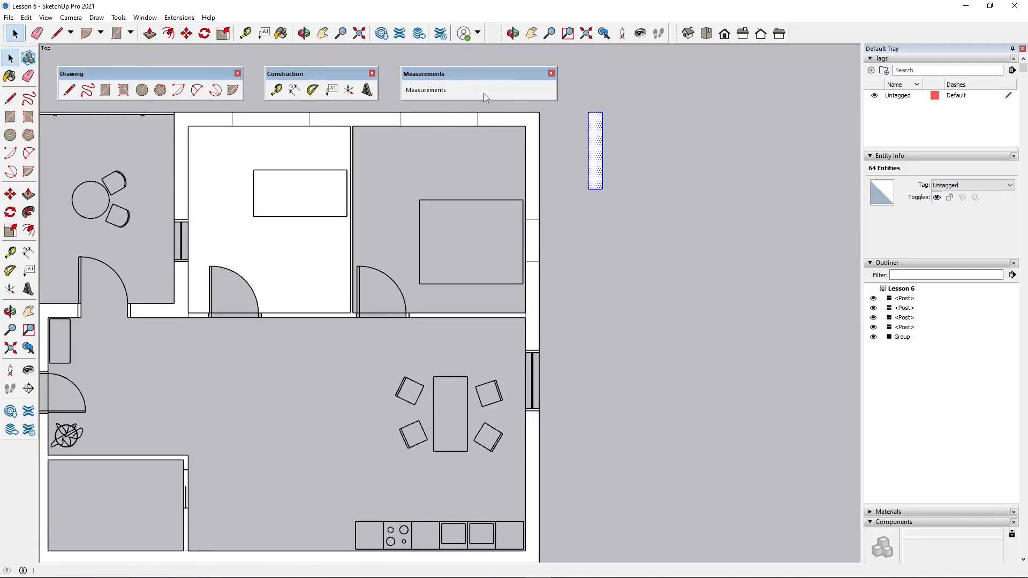
key("m")
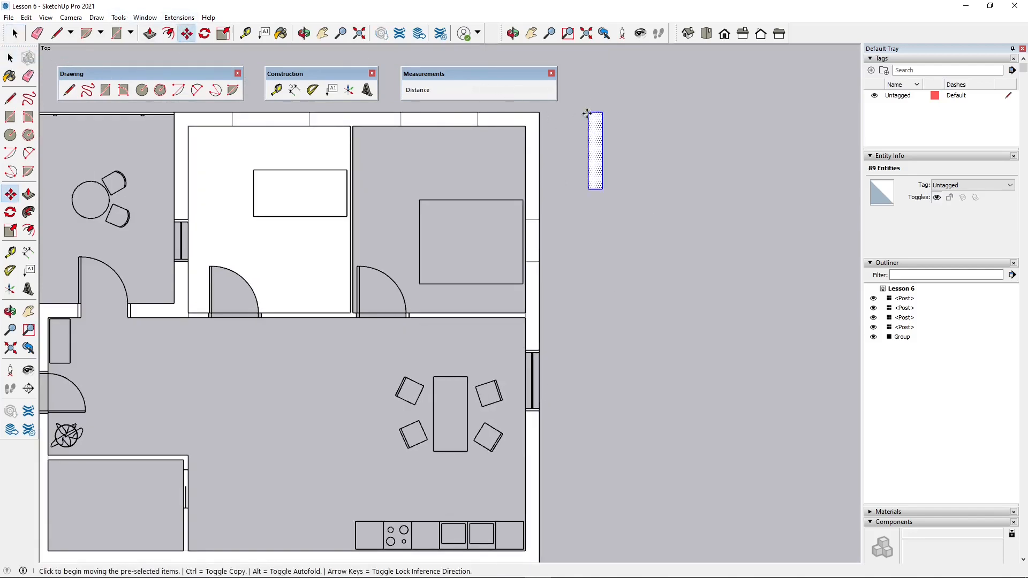
left_click(587, 114)
scroll(592, 161, "down", 2)
scroll(560, 364, "up", 5)
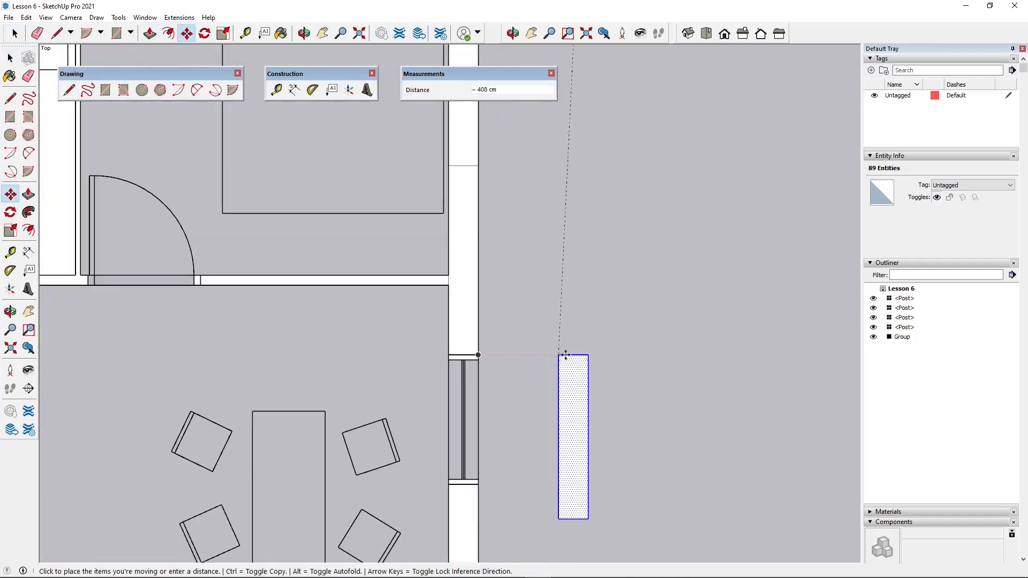
left_click(587, 354)
- Scale the window section along the green axis to match the length of the dining area's window gap
scroll(543, 220, "down", 1)
scroll(597, 426, "up", 2)
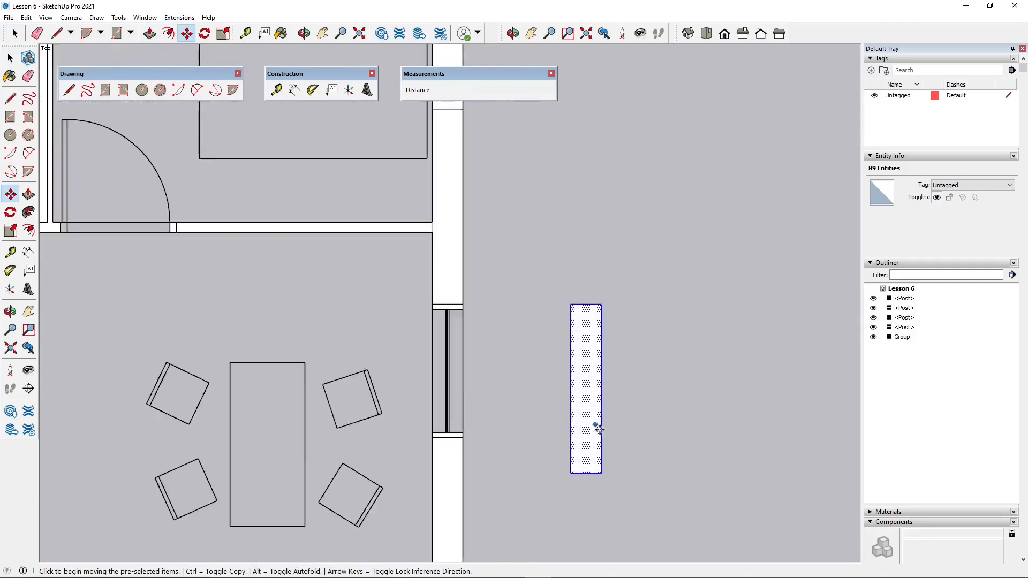
left_click(224, 34)
scroll(574, 363, "down", 1)
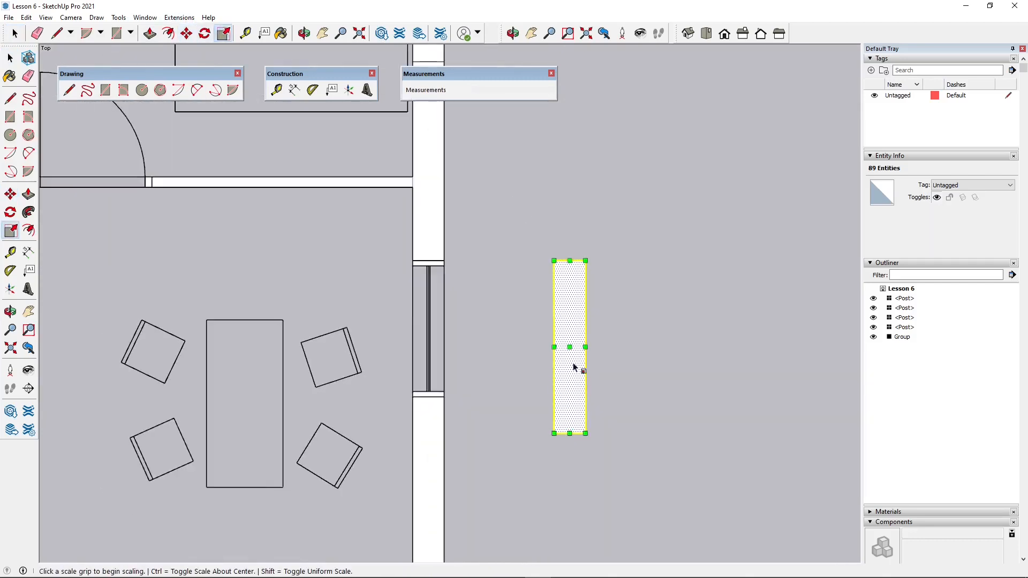
scroll(574, 450, "up", 2)
left_click(569, 454)
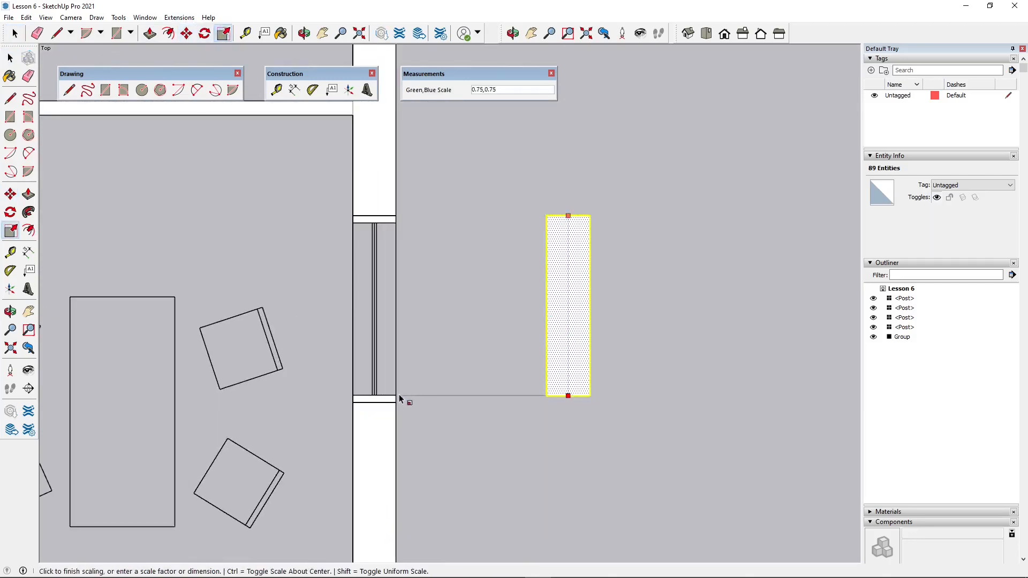
left_click(400, 402)
- Move the scaled window section by its outer corner into the dining area's side-wall window gap
left_click(187, 33)
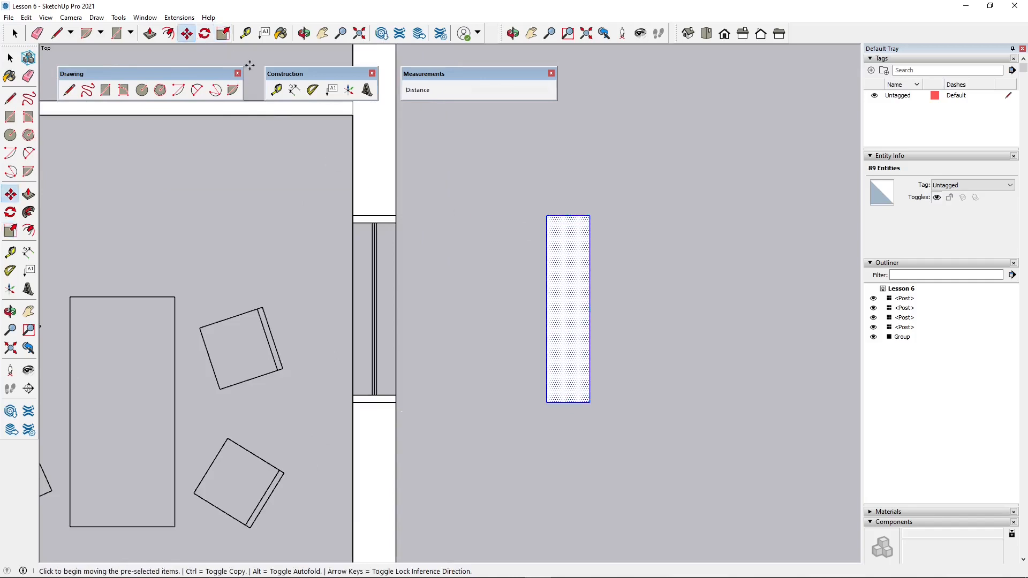
left_click(591, 216)
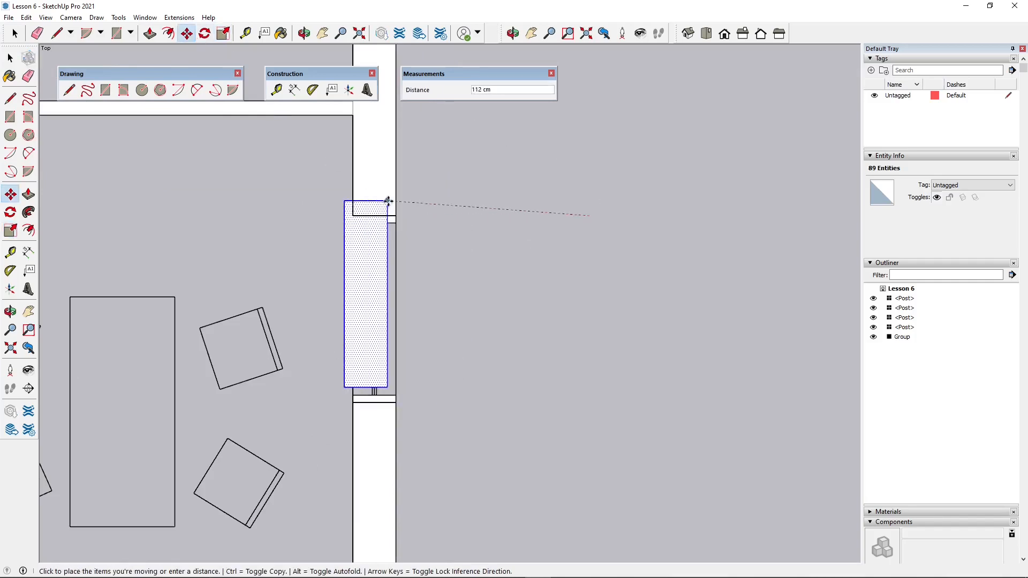
left_click(396, 217)
scroll(674, 291, "down", 1)
scroll(673, 290, "down", 5)
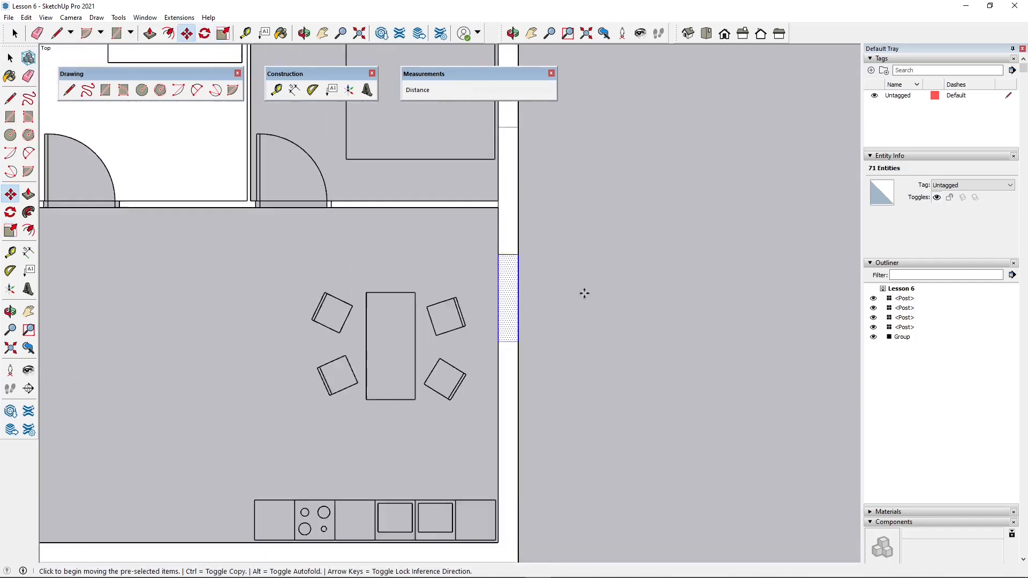
- Inspect the apartment in isometric view and from other angles, checking the outer-wall windows and the interior door openings
left_click(689, 36)
middle_click_drag(484, 458, 469, 459)
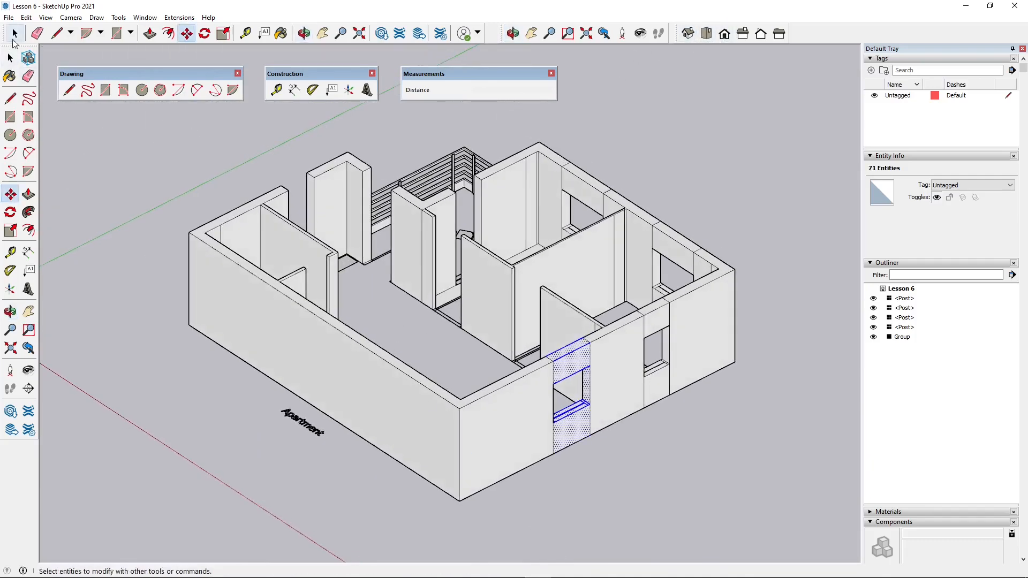
left_click(15, 36)
left_click(175, 172)
middle_click_drag(173, 292, 356, 462)
scroll(605, 329, "up", 2)
middle_click_drag(570, 489, 367, 367)
scroll(464, 287, "up", 6)
scroll(451, 299, "up", 1)
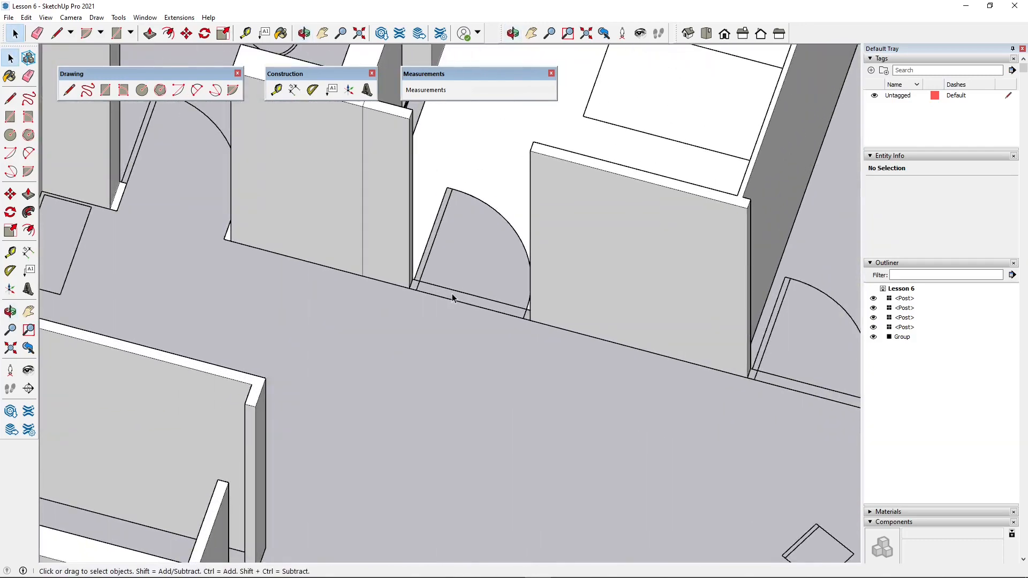
scroll(414, 323, "down", 3)
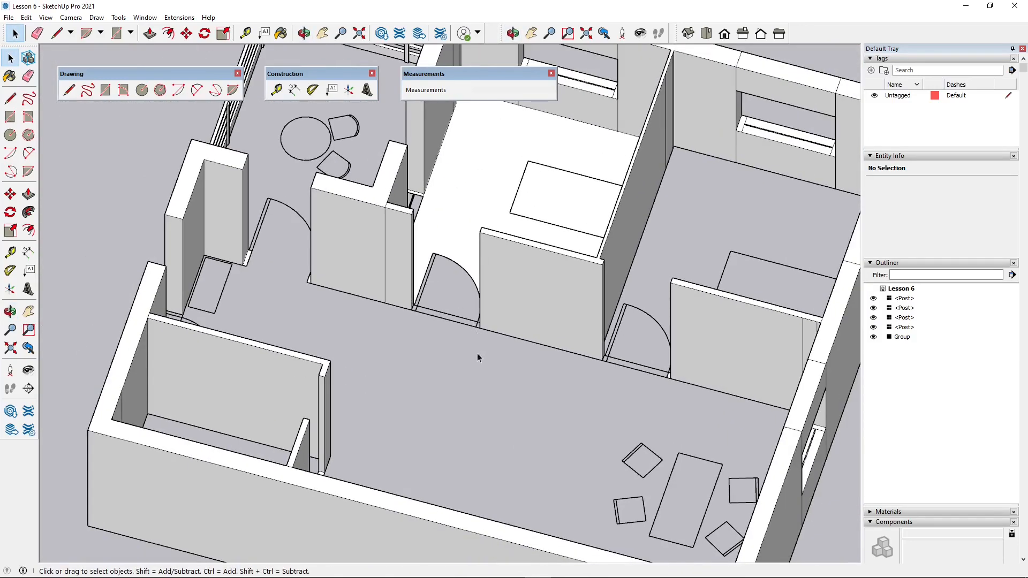
middle_click_drag(478, 354, 96, 408)
scroll(397, 394, "down", 4)
middle_click_drag(397, 394, 126, 405)
scroll(296, 167, "up", 3)
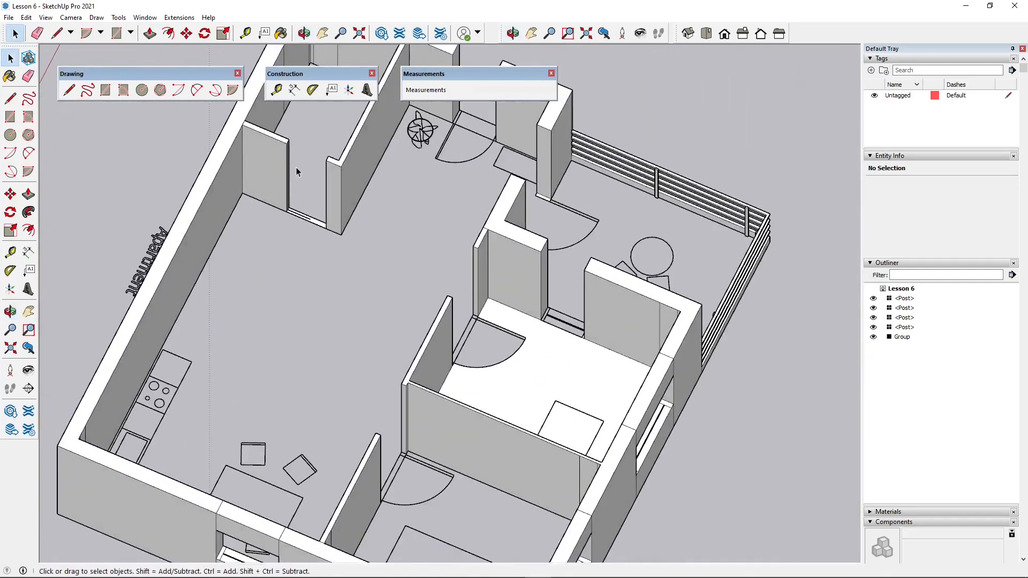
- Delete the sliding-door line from the floor of the small corner room's doorway
scroll(316, 181, "up", 3)
scroll(298, 245, "up", 3)
scroll(301, 309, "down", 3)
scroll(239, 230, "up", 1)
middle_click_drag(342, 370, 371, 319)
scroll(301, 304, "up", 3)
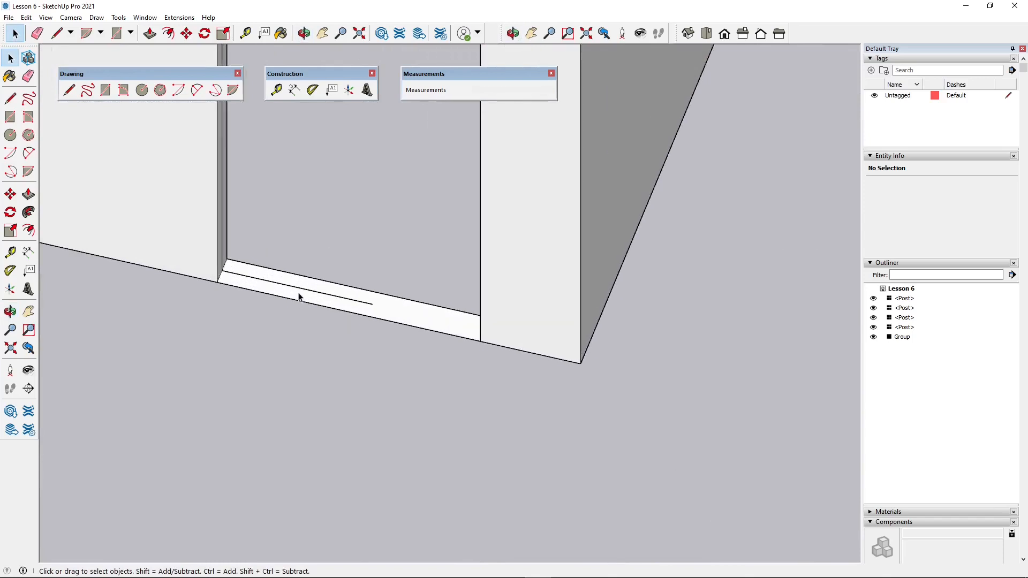
left_click(313, 297)
scroll(410, 361, "down", 3)
scroll(337, 278, "up", 2)
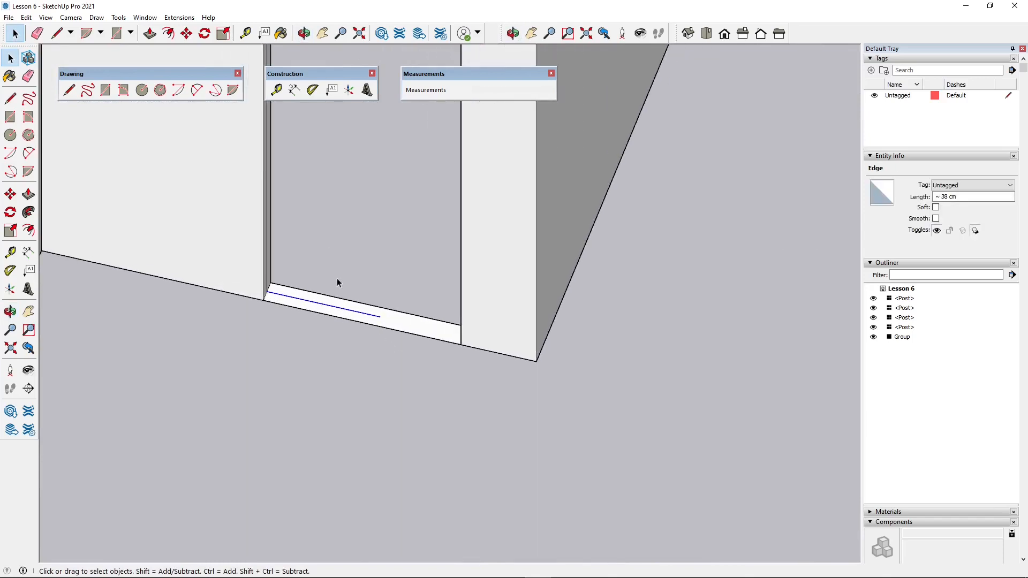
middle_click_drag(314, 314, 287, 265)
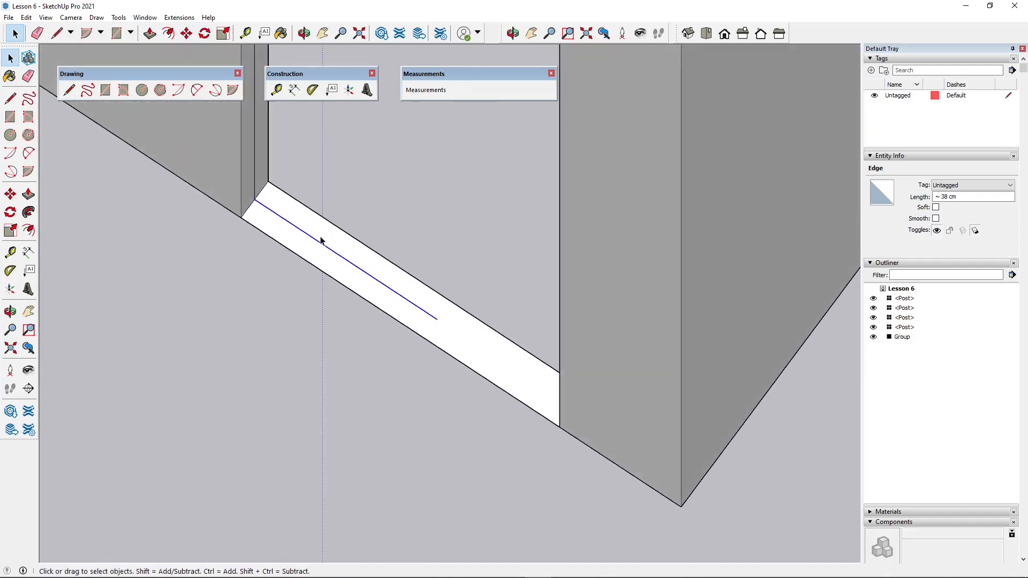
key("Delete")
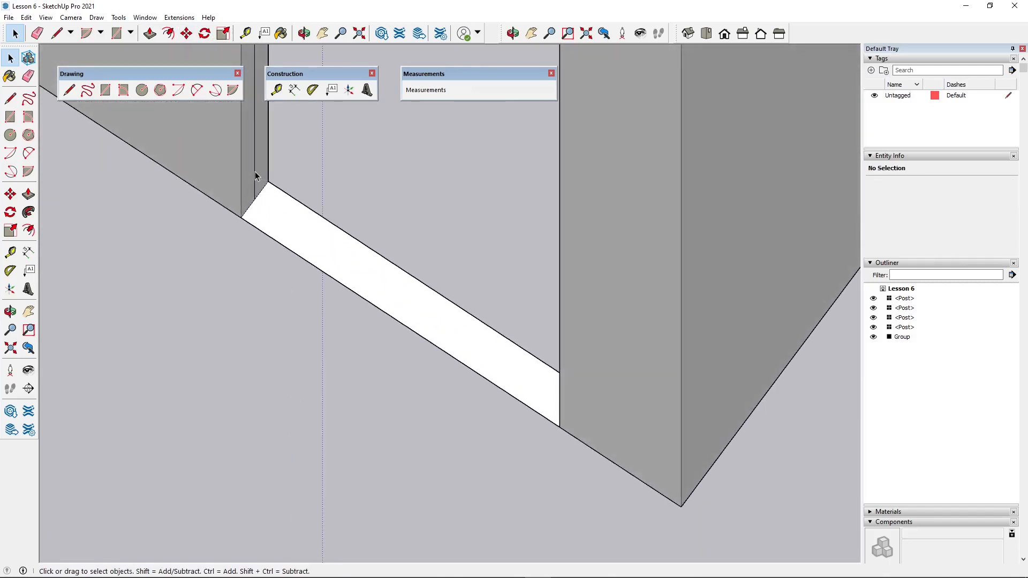
- Draw a 1 × 30 cm rectangle on the doorway floor, centred on the midpoint of the edge where it meets the wall end
scroll(308, 381, "down", 4)
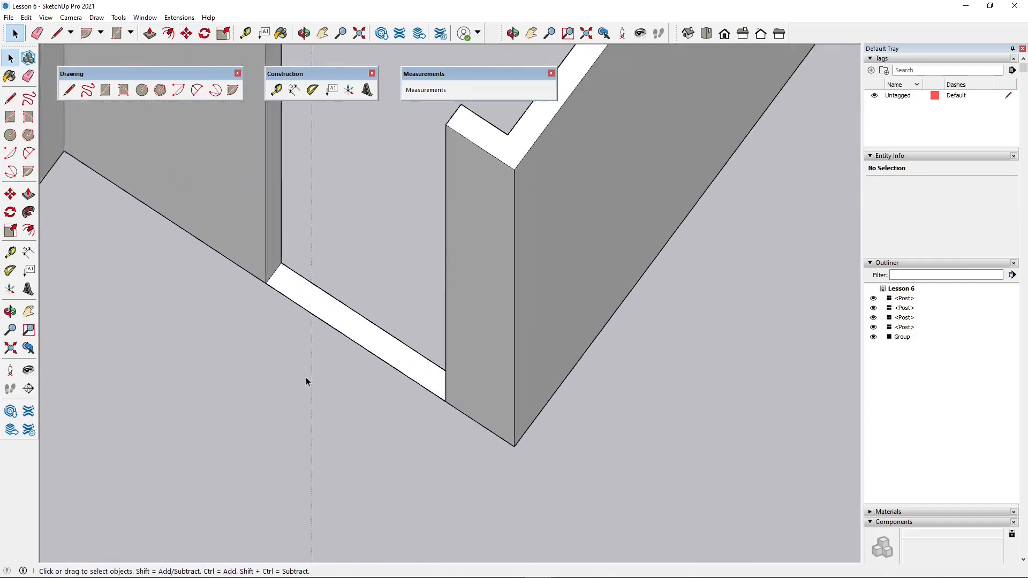
scroll(314, 365, "up", 3)
left_click(105, 90)
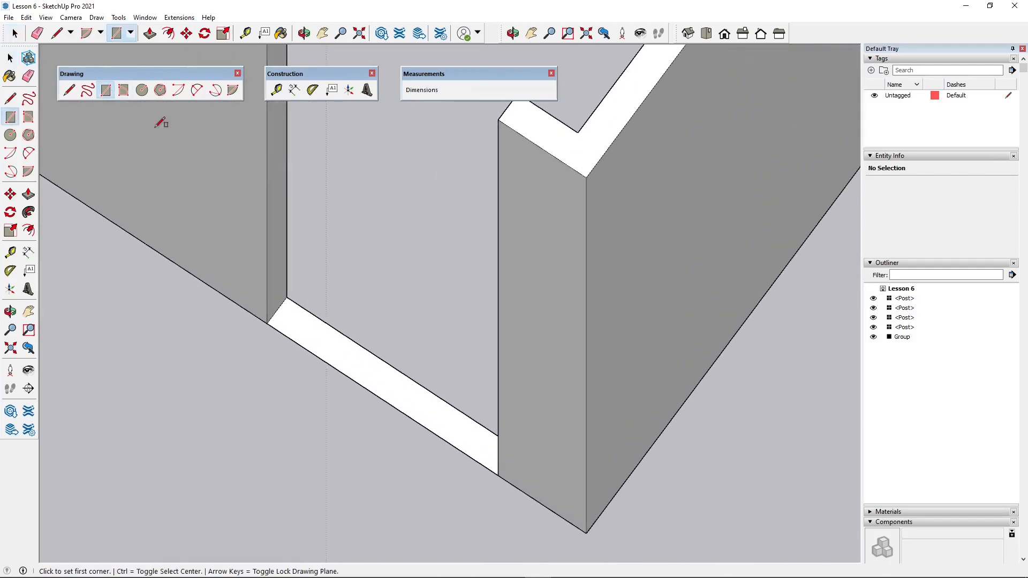
scroll(260, 340, "up", 2)
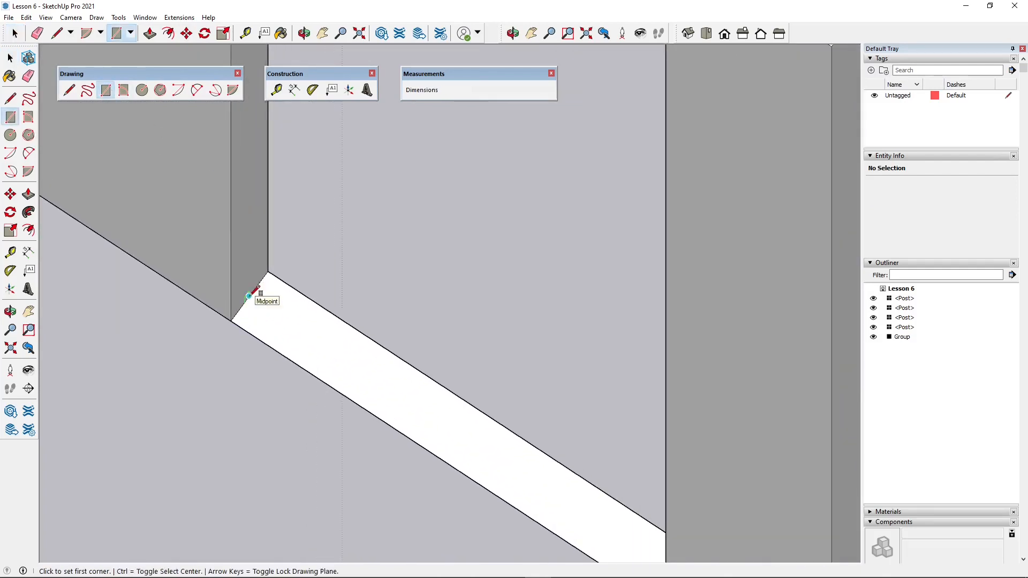
left_click(249, 296)
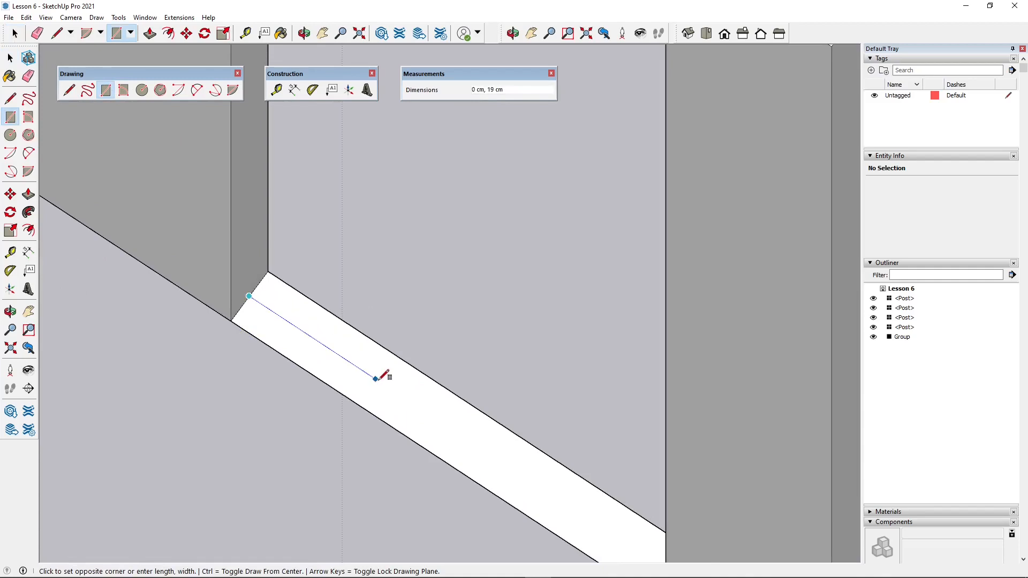
left_click(370, 375)
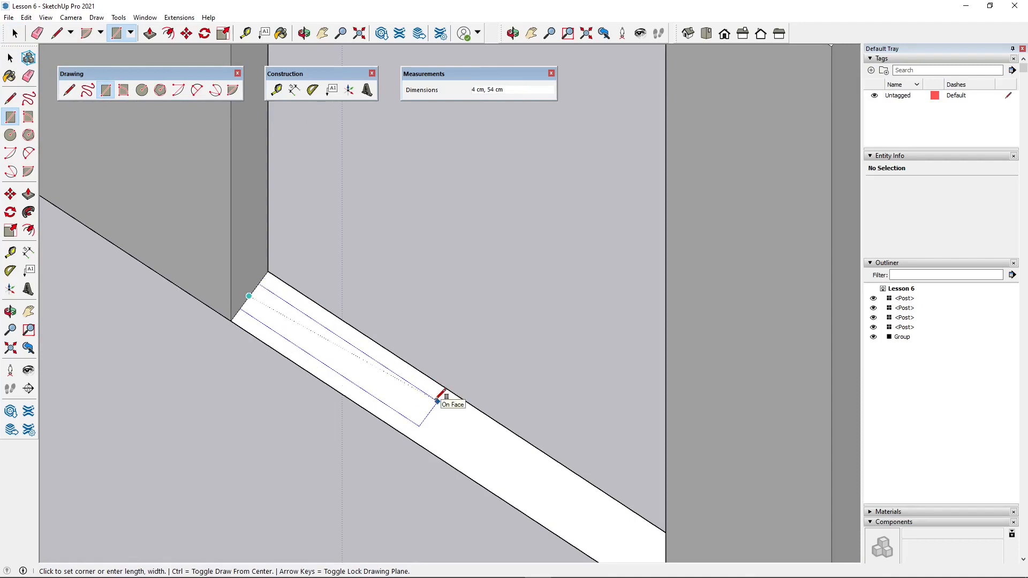
scroll(438, 400, "up", 2)
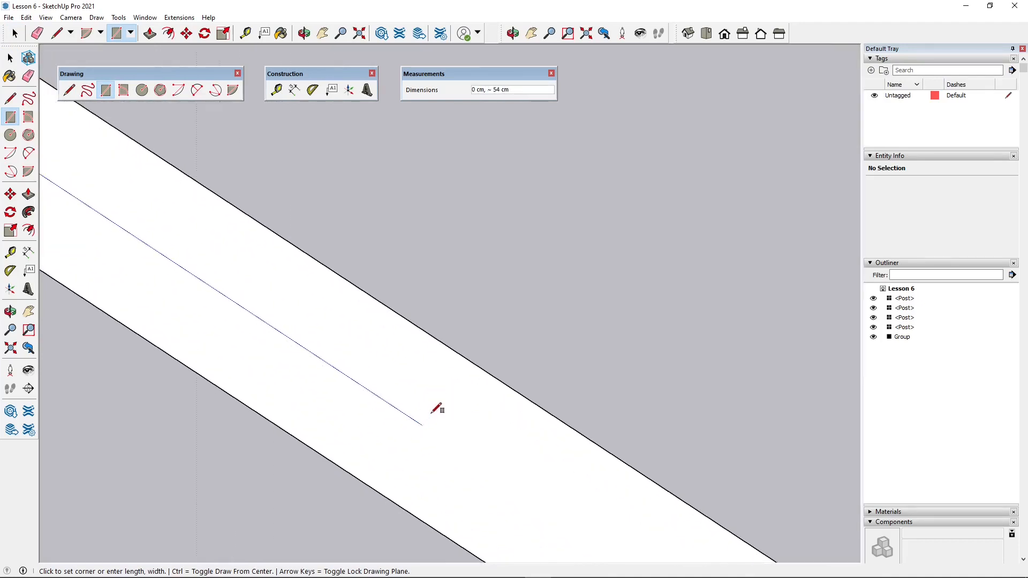
scroll(434, 407, "up", 2)
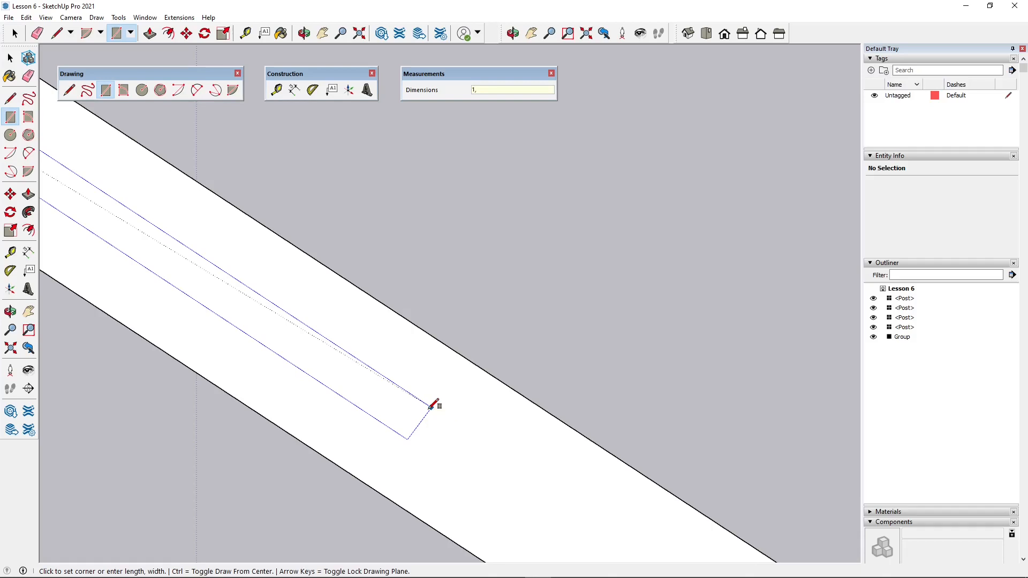
key("ctrl")
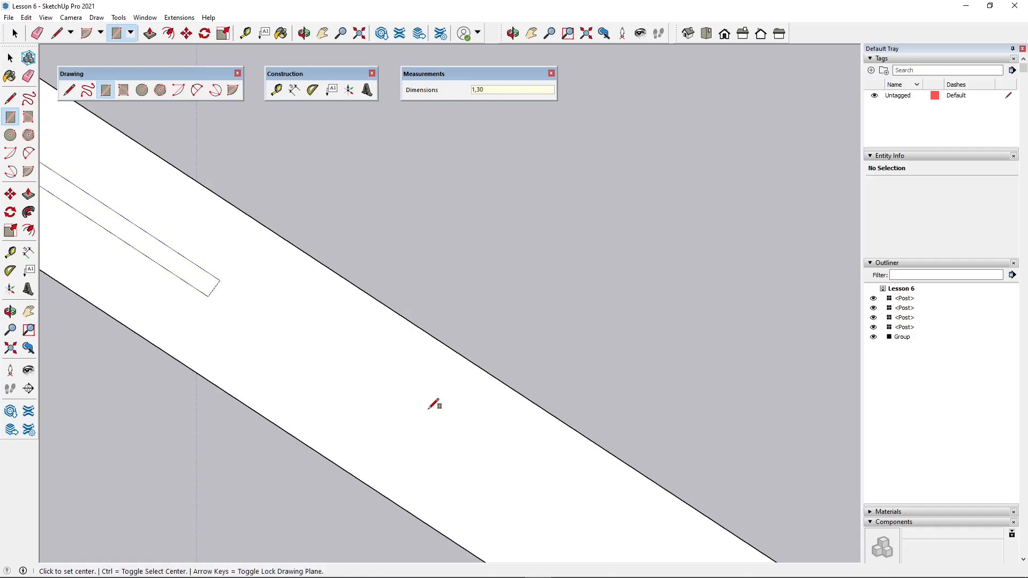
scroll(515, 347, "down", 2)
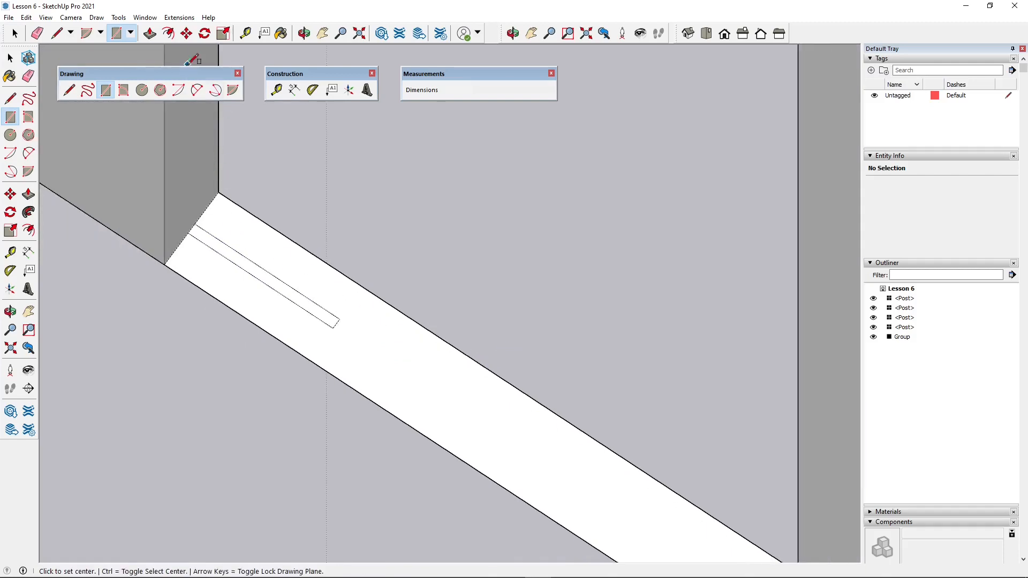
key("s")
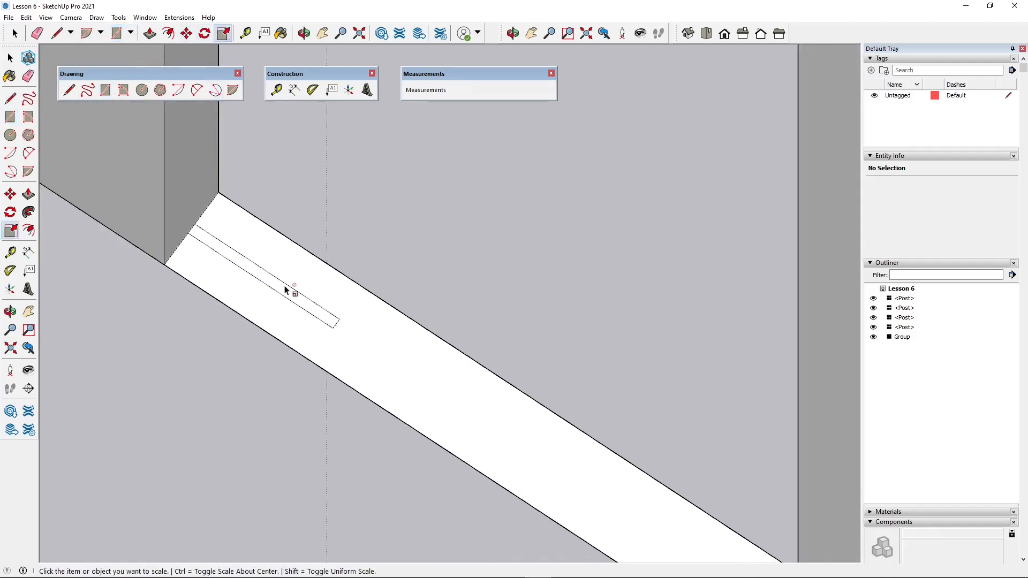
left_click(151, 35)
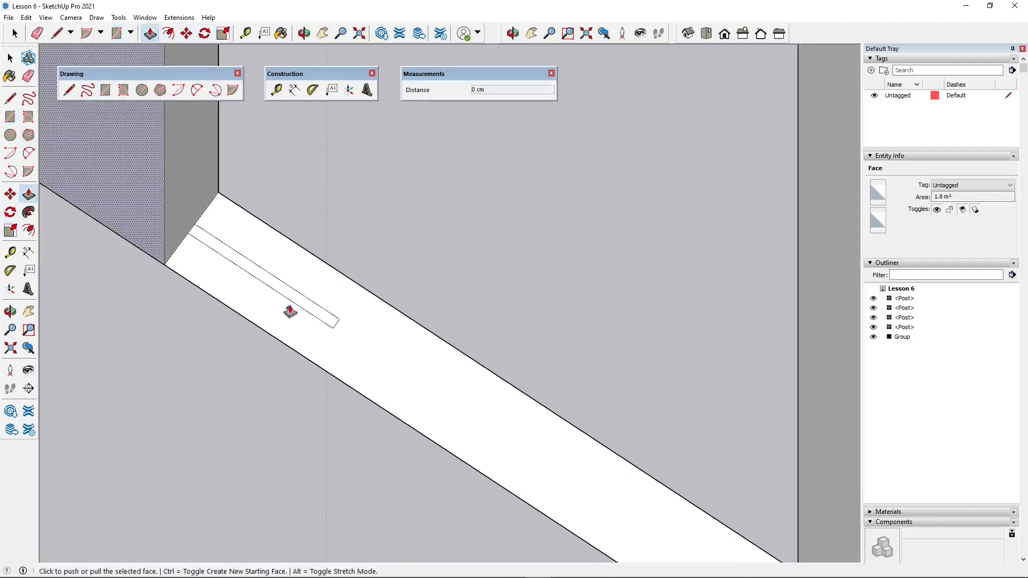
left_click(300, 299)
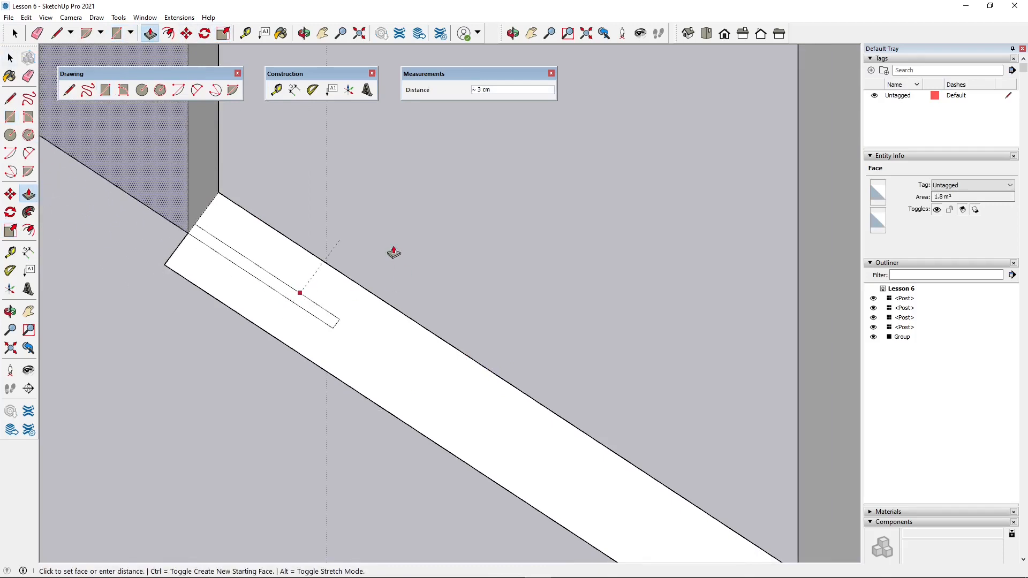
left_click(109, 193)
- Push/Pull the thin rectangle in the doorway up to the top of the adjoining wall, about 239 cm
key("space")
left_click(292, 299)
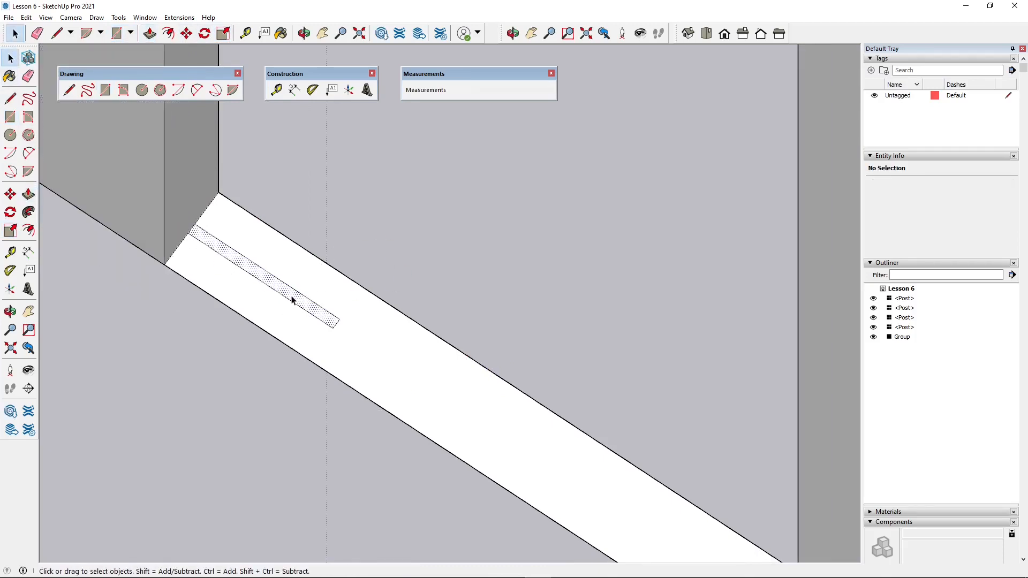
left_click(150, 34)
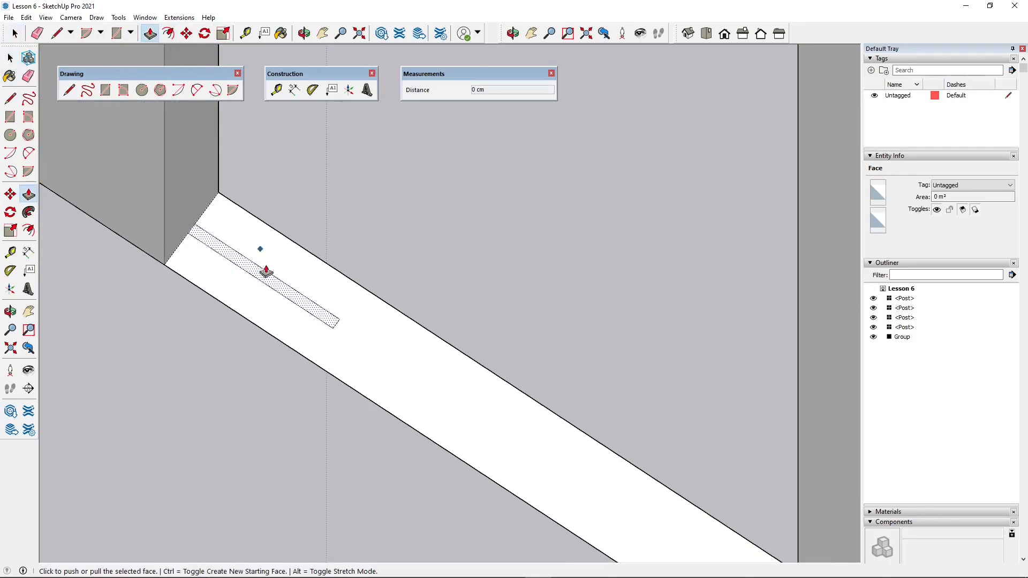
left_click(286, 298)
scroll(308, 406, "down", 5)
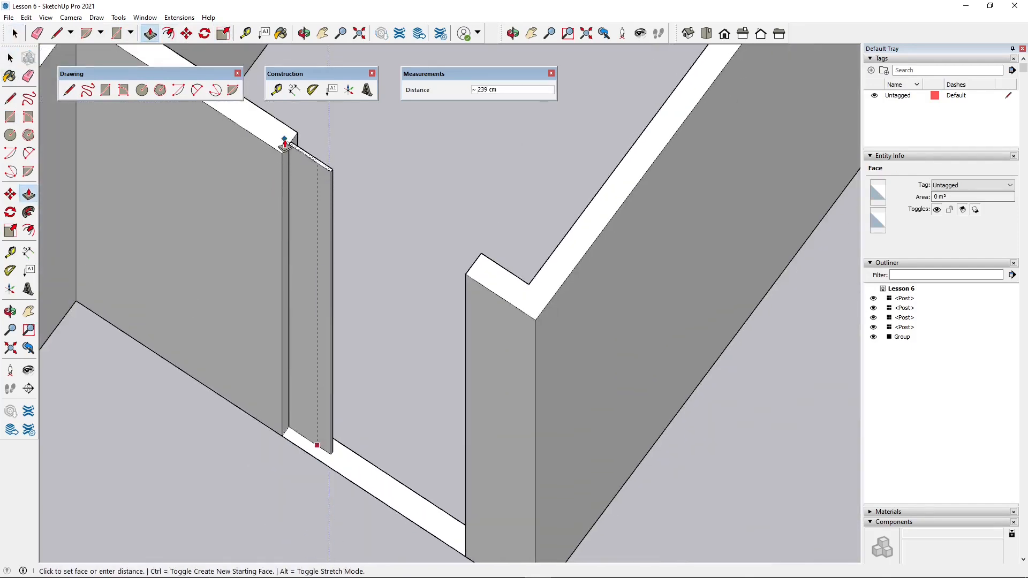
left_click(287, 138)
scroll(252, 386, "down", 3)
middle_click_drag(223, 443, 325, 165)
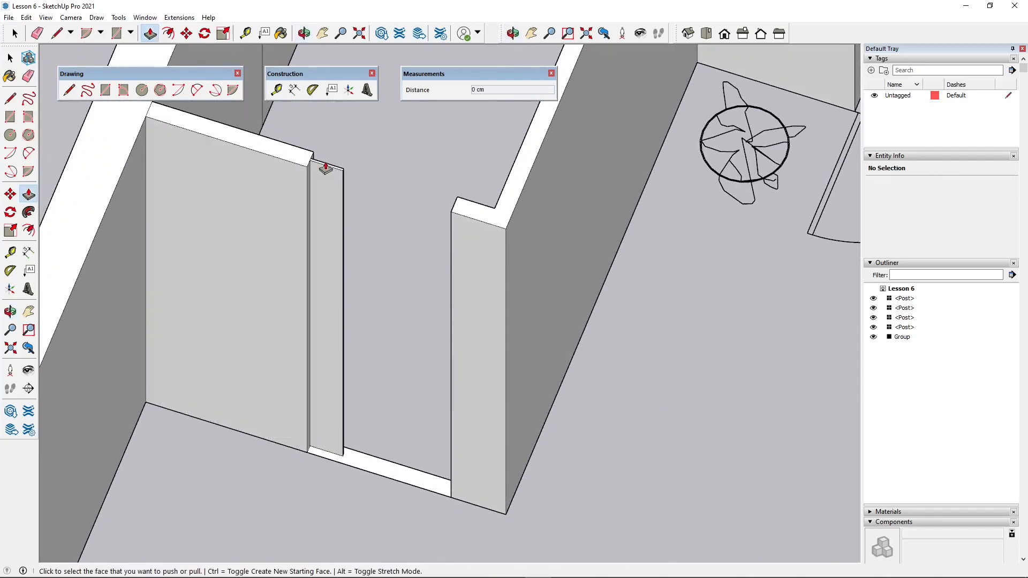
- Undo the door panel's full-height extrusion and Push/Pull the thin doorway rectangle up 220 cm instead
left_click(325, 284)
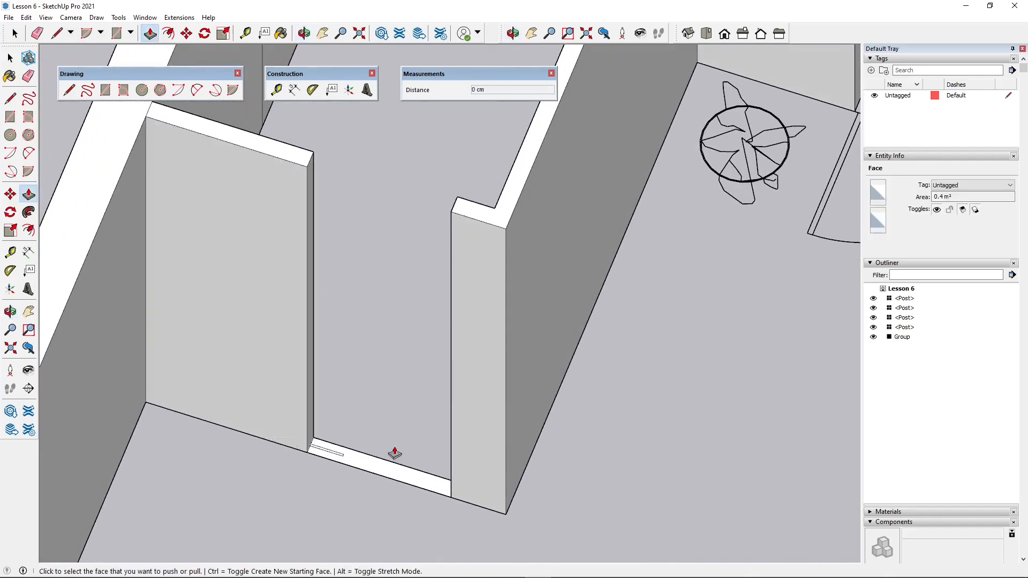
scroll(329, 455, "up", 5)
left_click(335, 455)
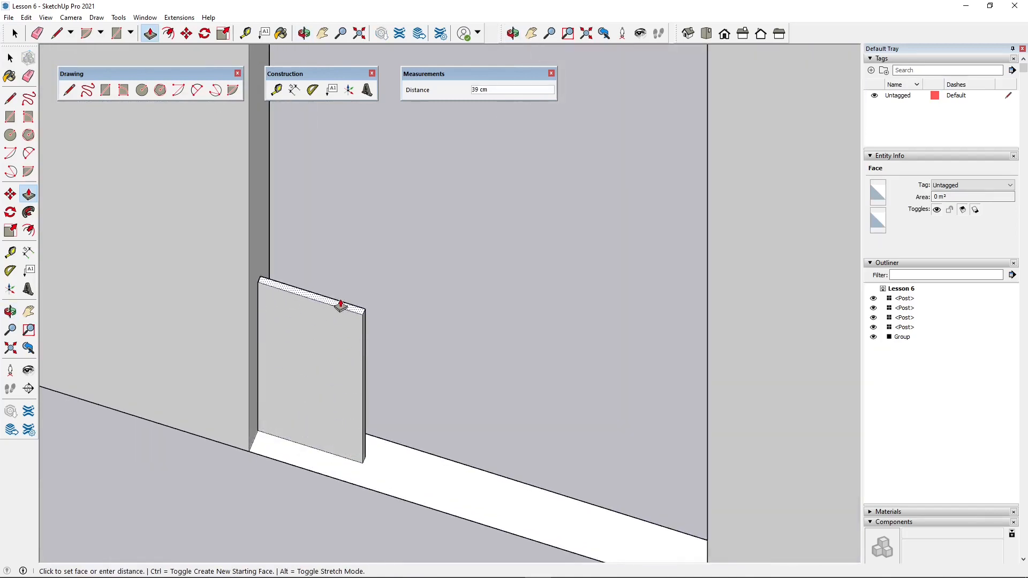
key("Return")
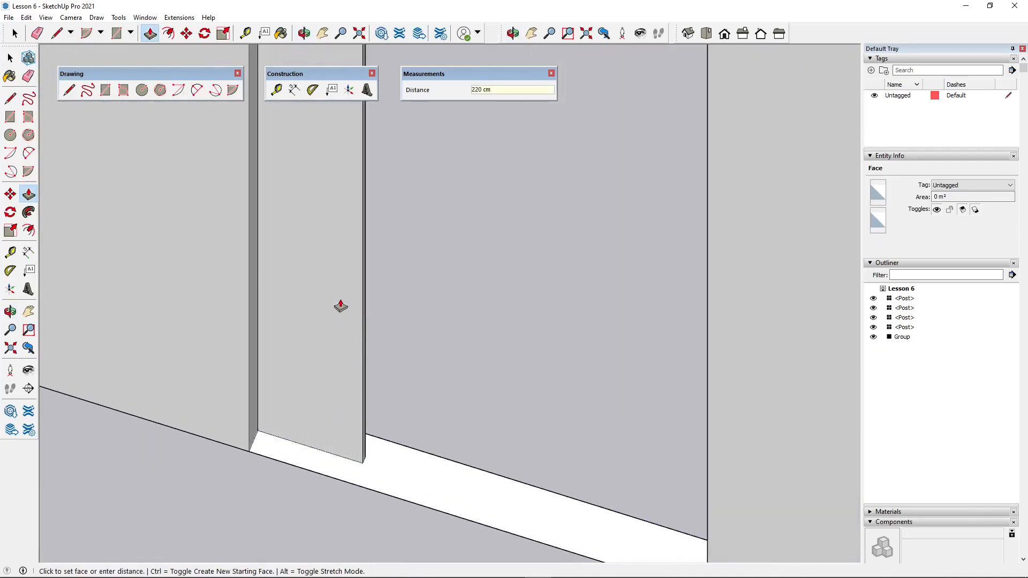
scroll(421, 291, "down", 3)
scroll(342, 350, "up", 5)
scroll(342, 351, "down", 2)
middle_click_drag(344, 321, 393, 351)
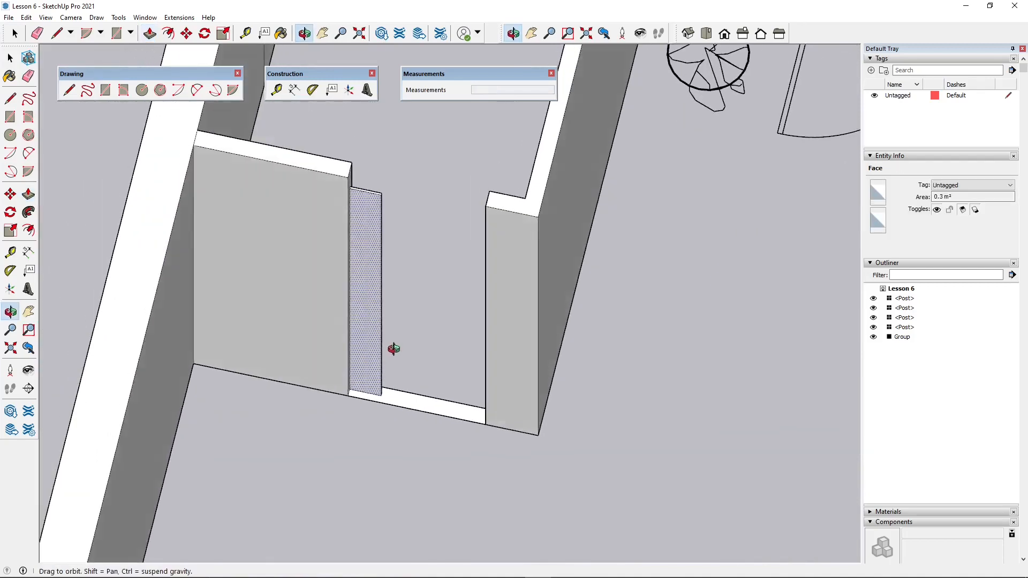
- Measure the wall height at the corner beside the small room's sliding door with the Tape Measure
scroll(407, 264, "up", 2)
middle_click_drag(406, 264, 344, 182)
scroll(380, 306, "down", 3)
scroll(380, 307, "down", 2)
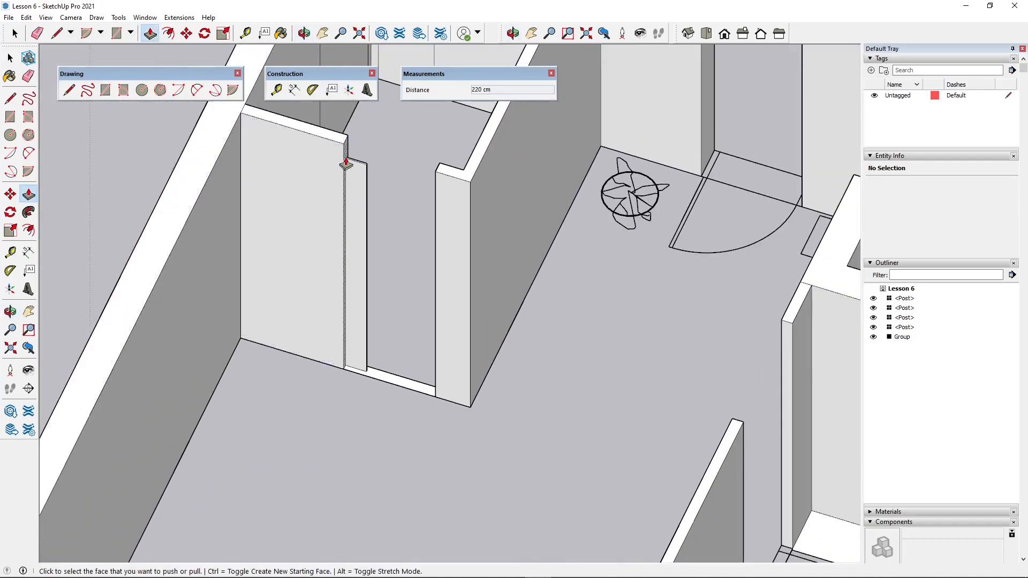
scroll(358, 264, "down", 3)
left_click(276, 90)
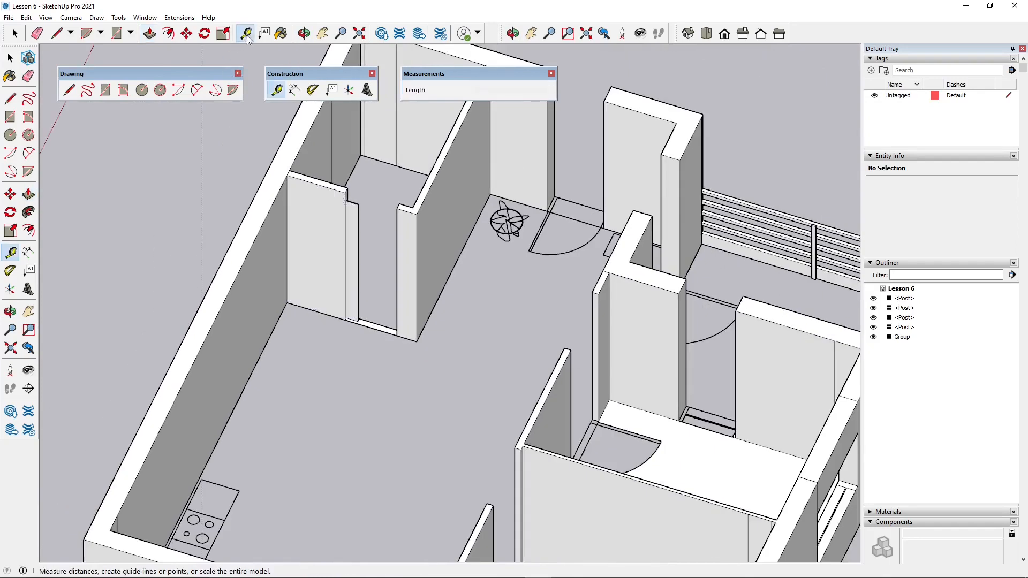
left_click(287, 175)
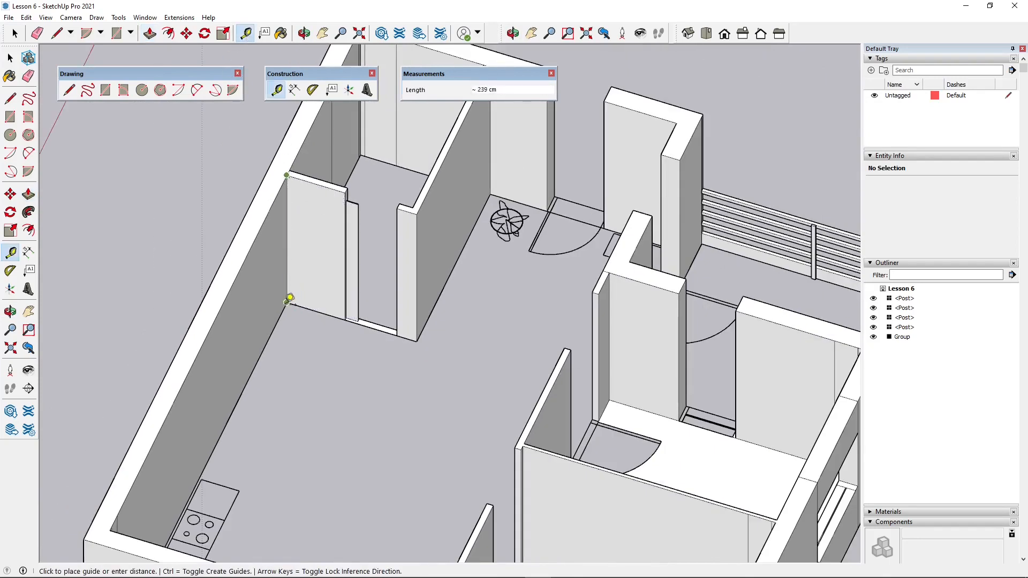
left_click(287, 302)
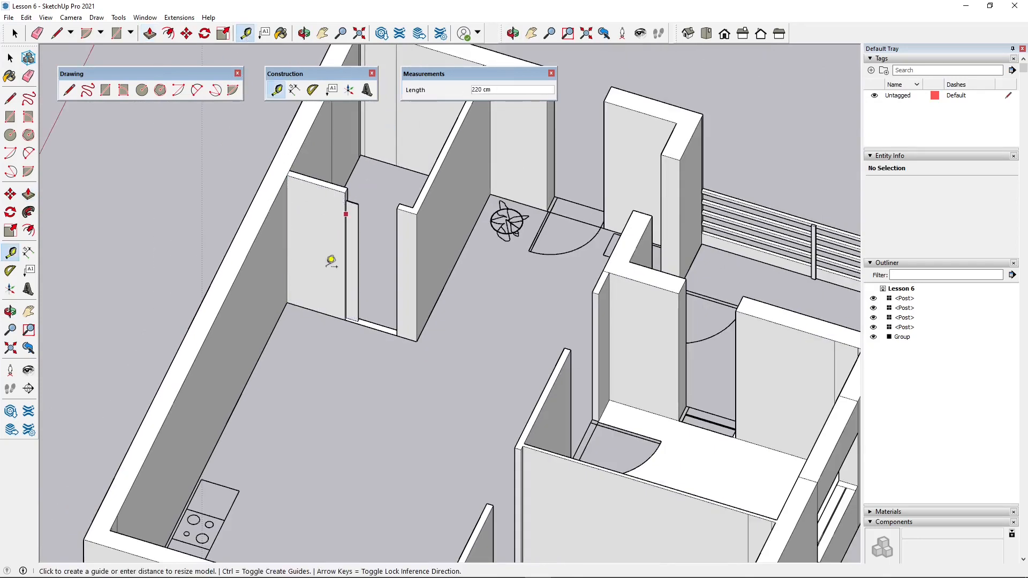
- In right-side view, select the top edges and faces of all walls and move them up 51 cm
scroll(265, 278, "down", 1)
scroll(271, 274, "down", 3)
middle_click_drag(270, 274, 223, 151)
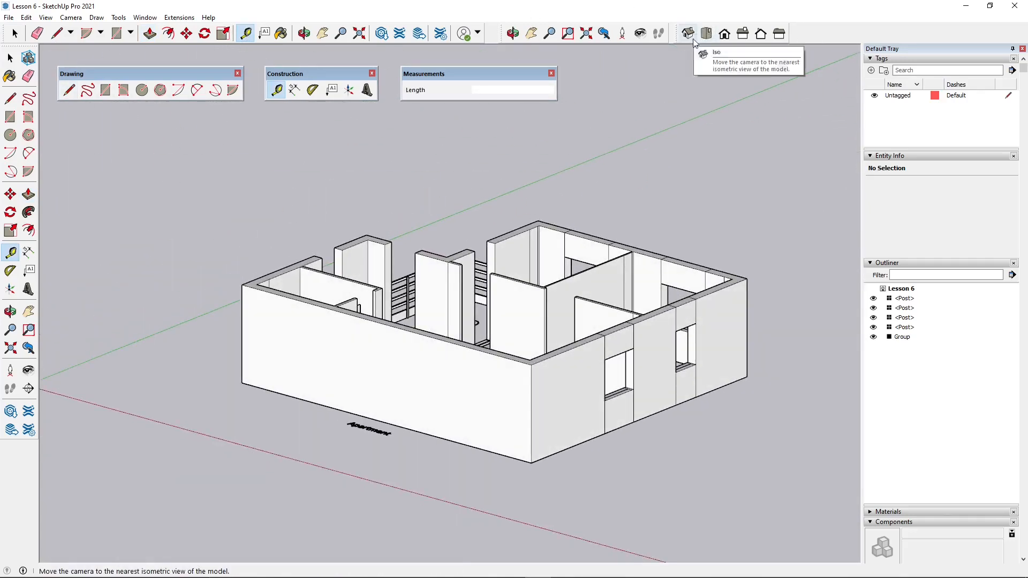
left_click(744, 34)
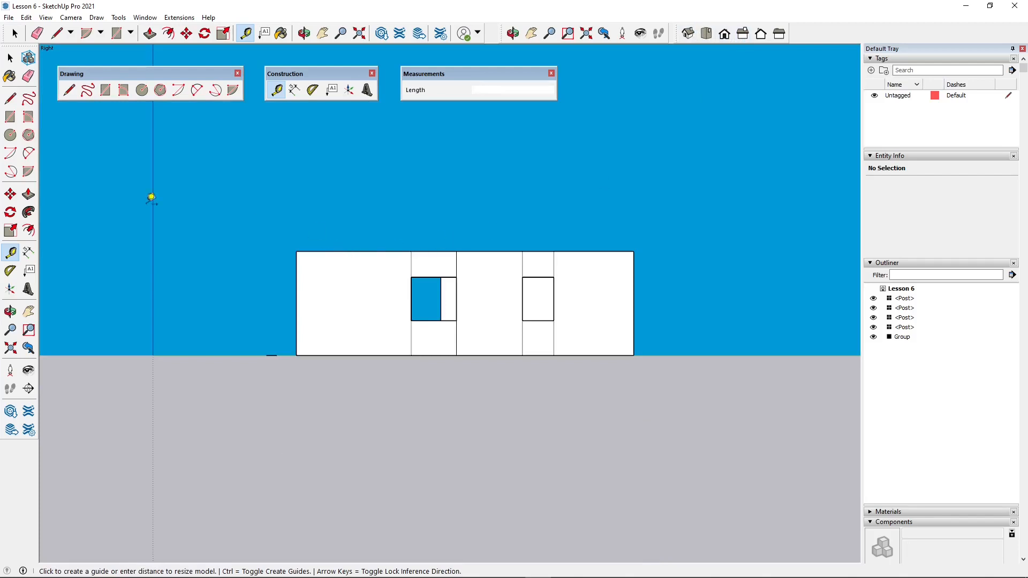
left_click(15, 34)
scroll(322, 271, "up", 1)
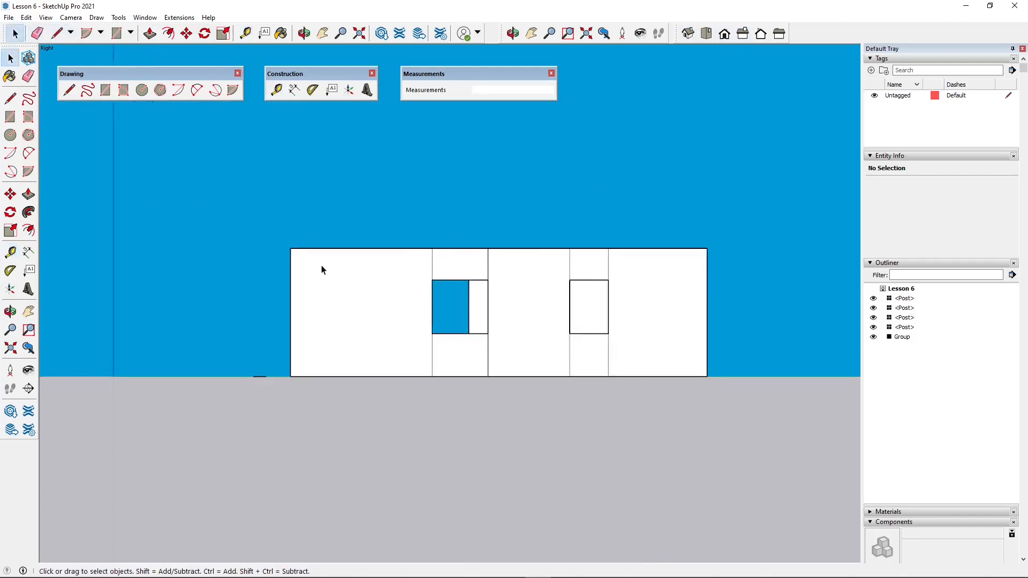
left_click_drag(769, 253, 770, 252)
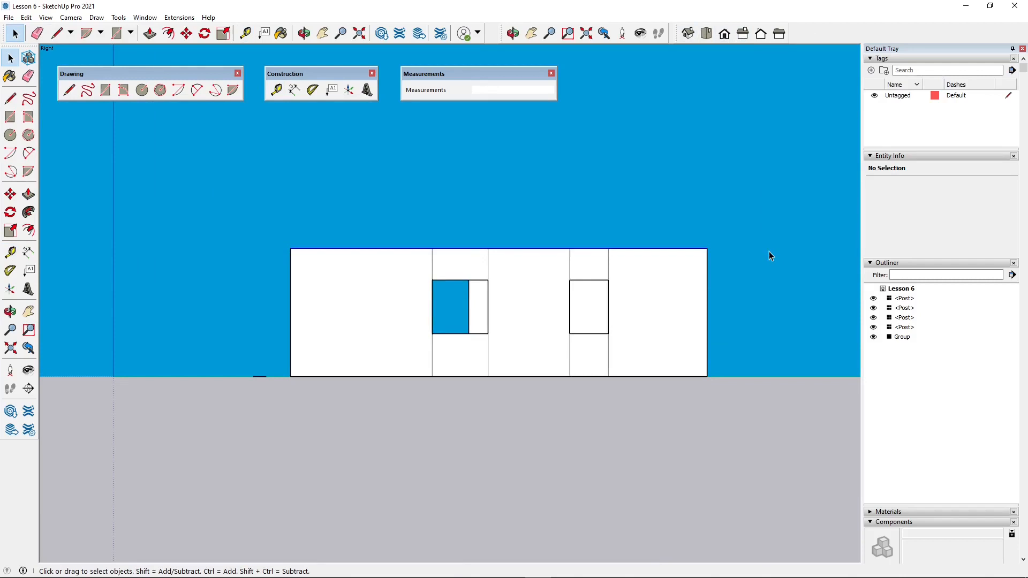
left_click(187, 34)
left_click(291, 249)
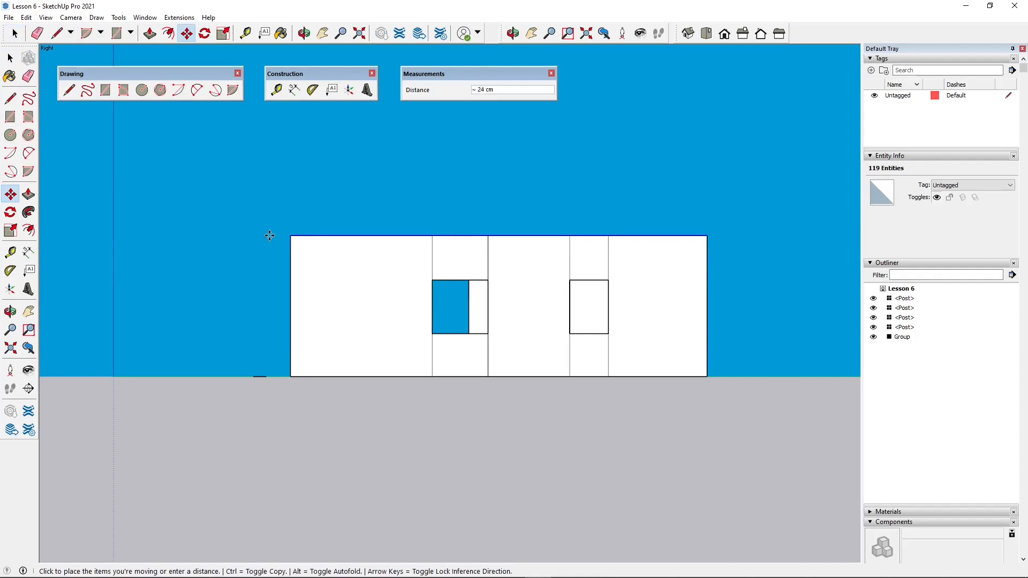
type("51")
key("Return")
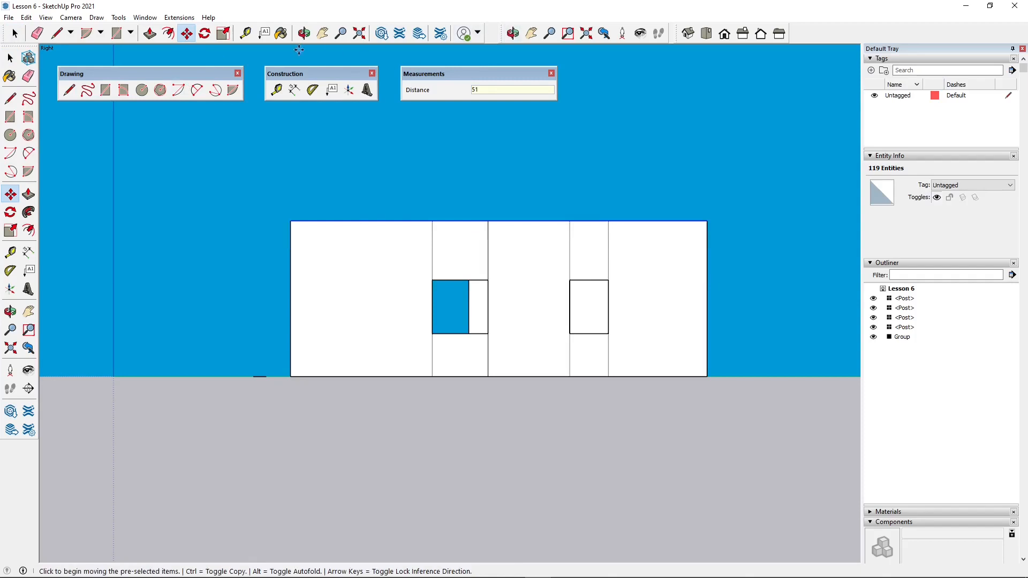
- Measure the raised outer wall from its top corner down to the ground
left_click(245, 33)
left_click(291, 220)
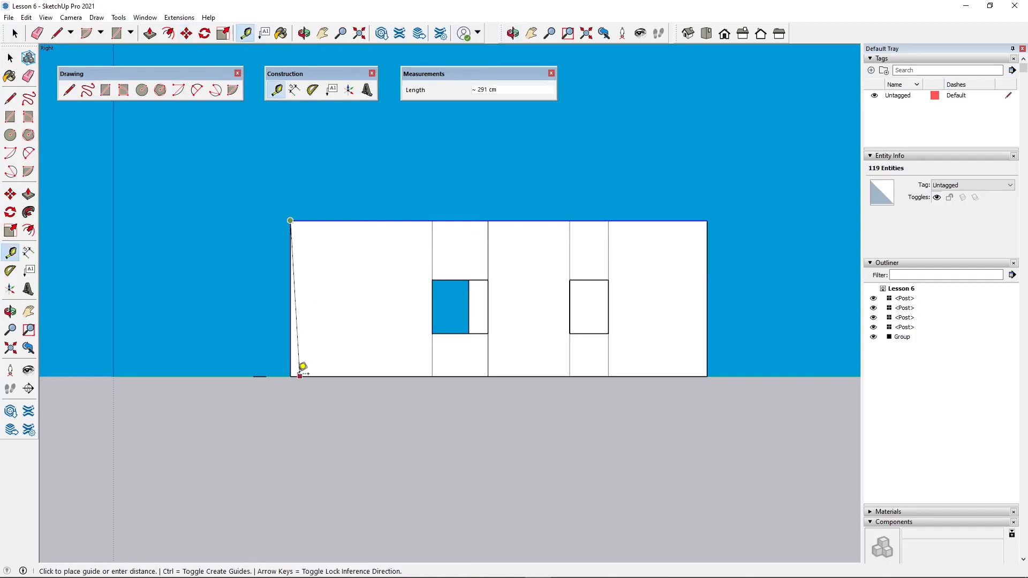
left_click(298, 369)
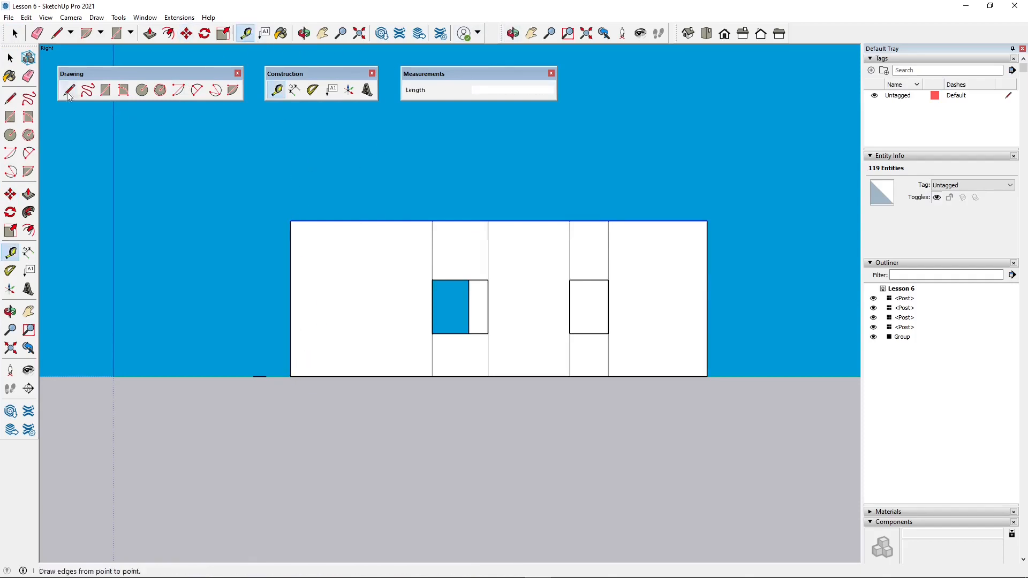
- Move the selected tops of all walls up another 10 cm along the blue axis
left_click(10, 57)
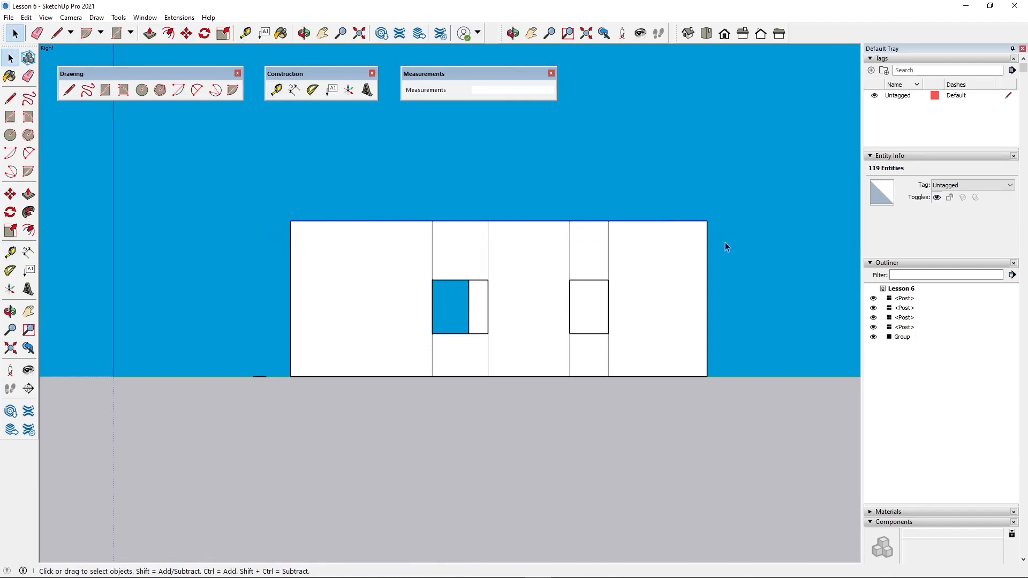
left_click(187, 33)
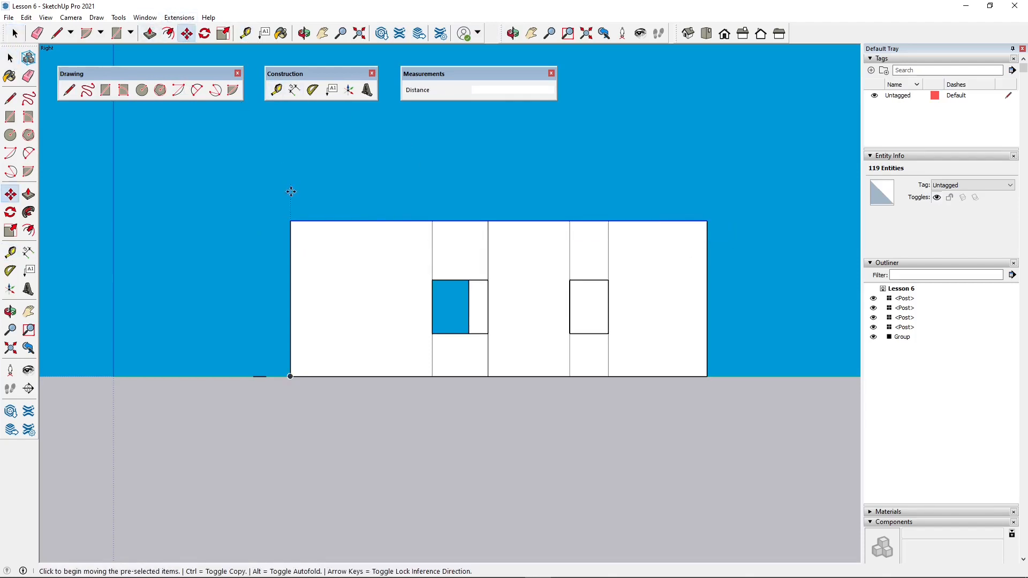
left_click(292, 221)
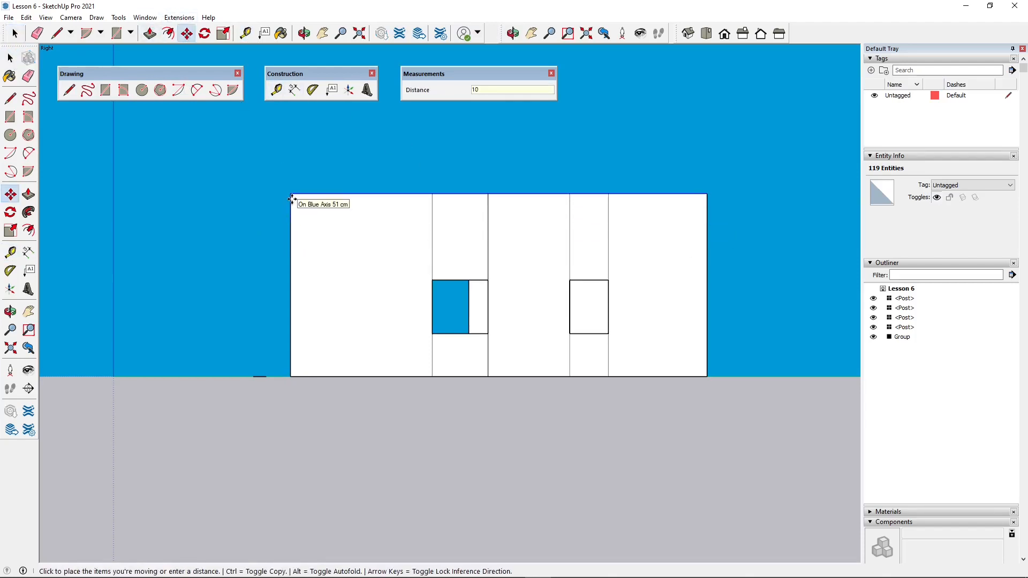
key("Return")
scroll(330, 268, "down", 1)
scroll(485, 278, "up", 1)
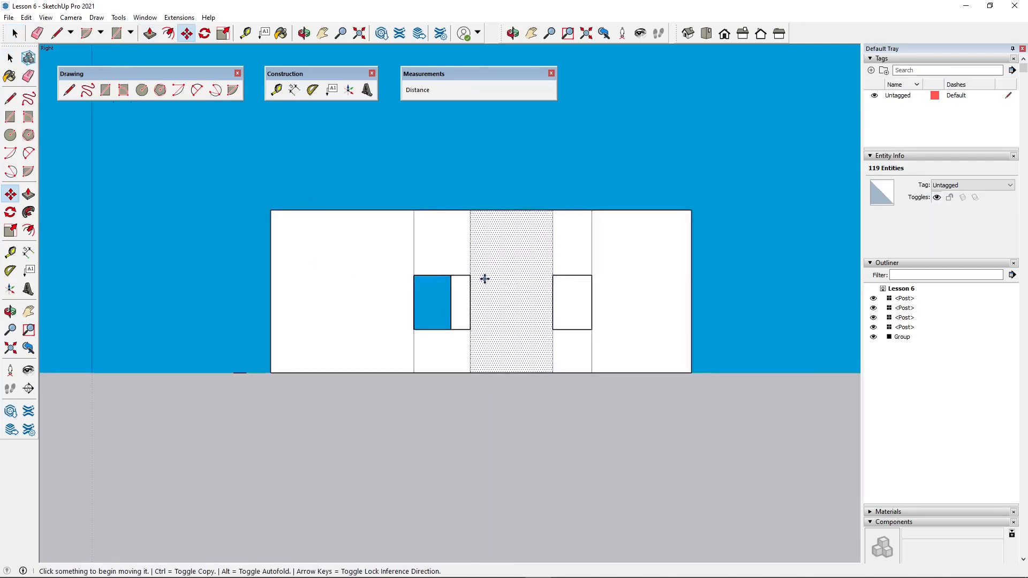
scroll(485, 278, "up", 1)
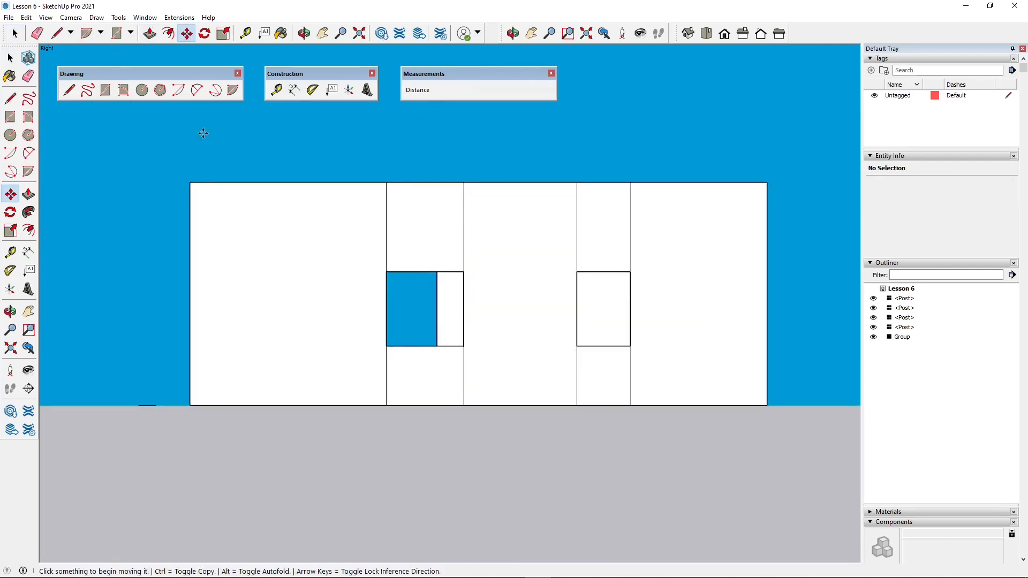
- Select the heads of the window openings in right-side view and move them up 23 cm along the blue axis
key("space")
left_click_drag(132, 223, 770, 302)
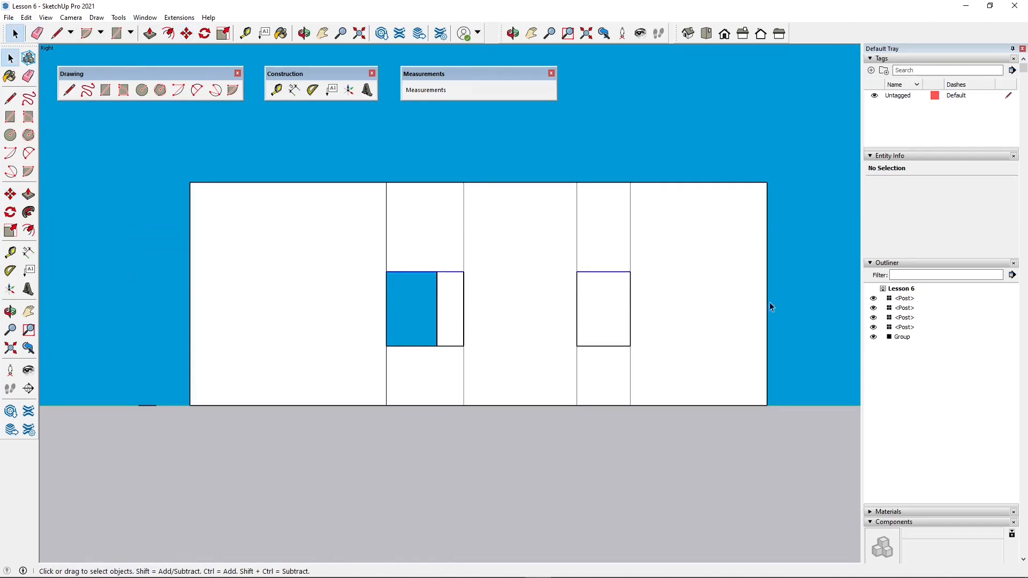
left_click(186, 34)
scroll(424, 246, "up", 2)
left_click(474, 274)
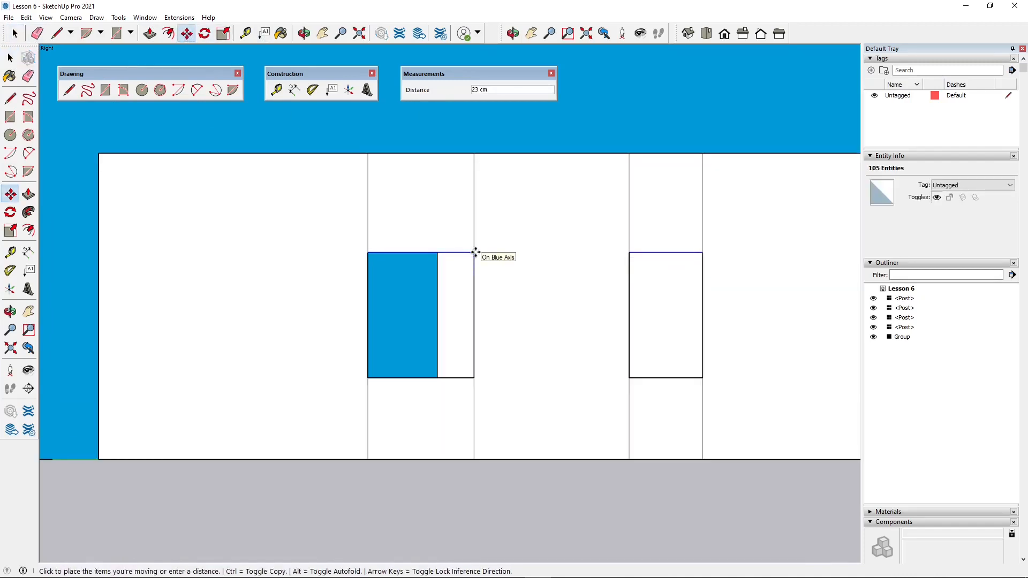
left_click(476, 252)
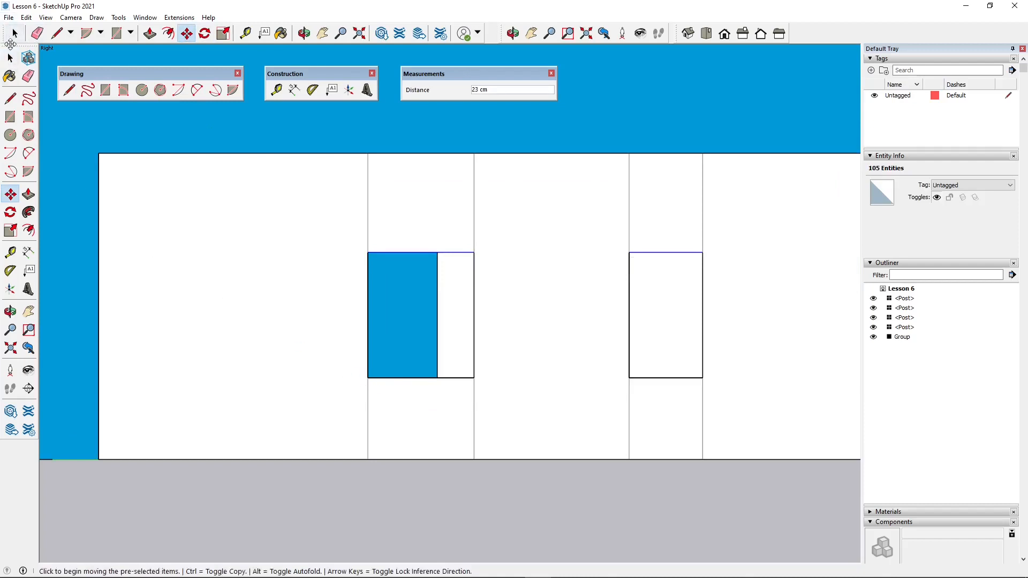
- Clear the selection and inspect the taller walls and window openings in isometric view and from other angles
key("space")
left_click_drag(73, 366, 700, 413)
scroll(489, 391, "down", 2)
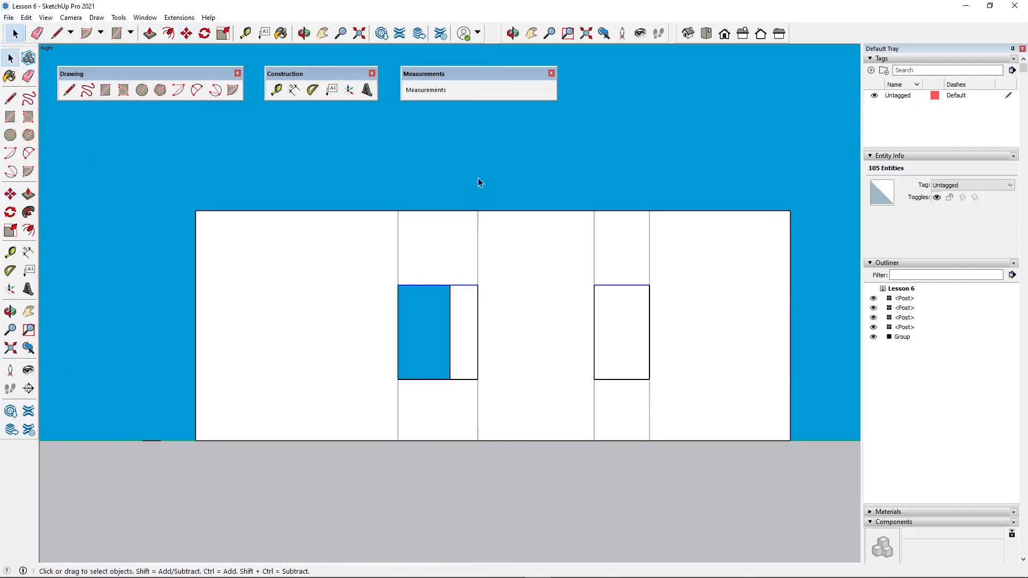
left_click(513, 61)
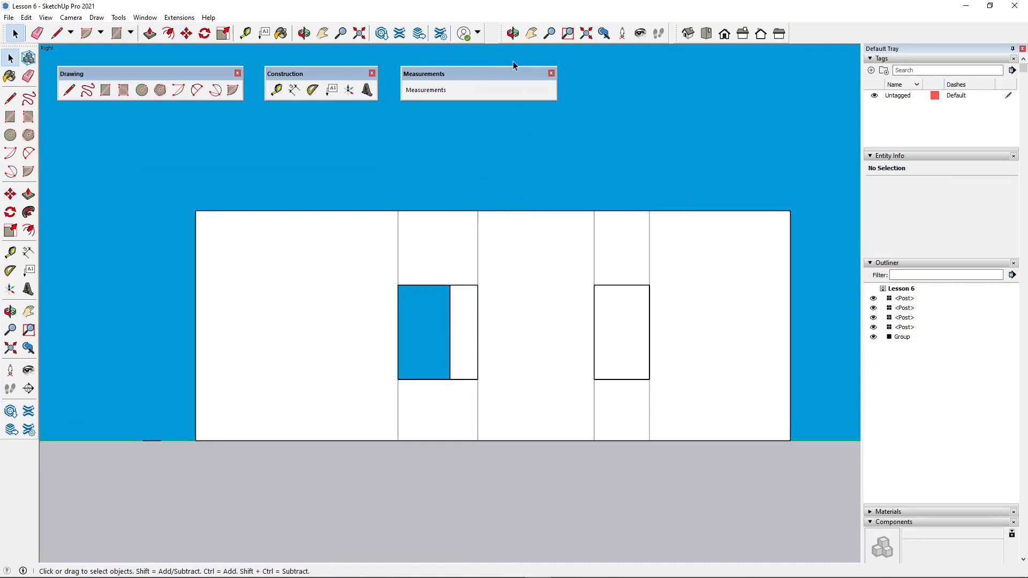
left_click(689, 33)
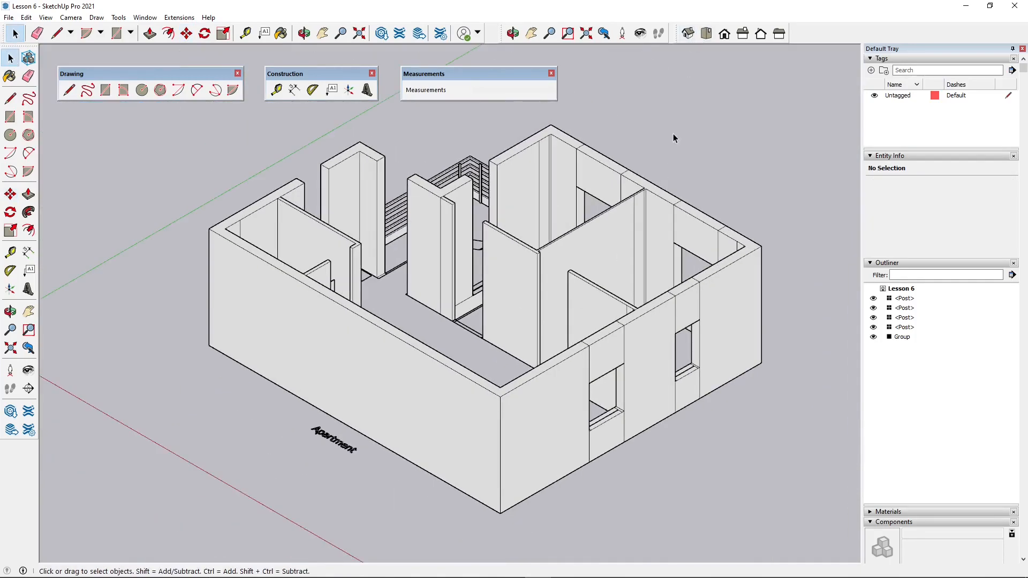
middle_click_drag(403, 360, 230, 461)
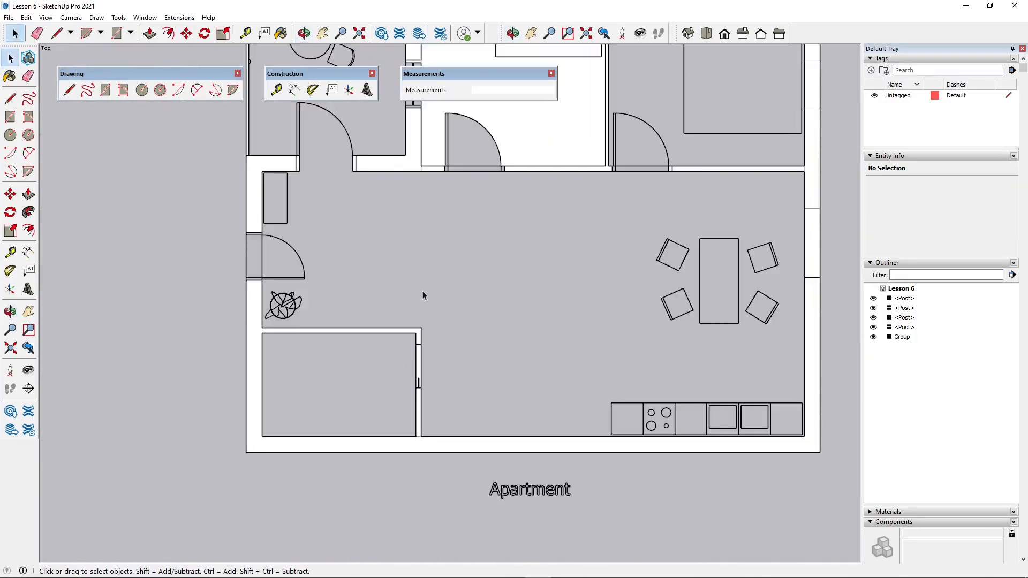
scroll(423, 291, "down", 2)
scroll(387, 390, "up", 3)
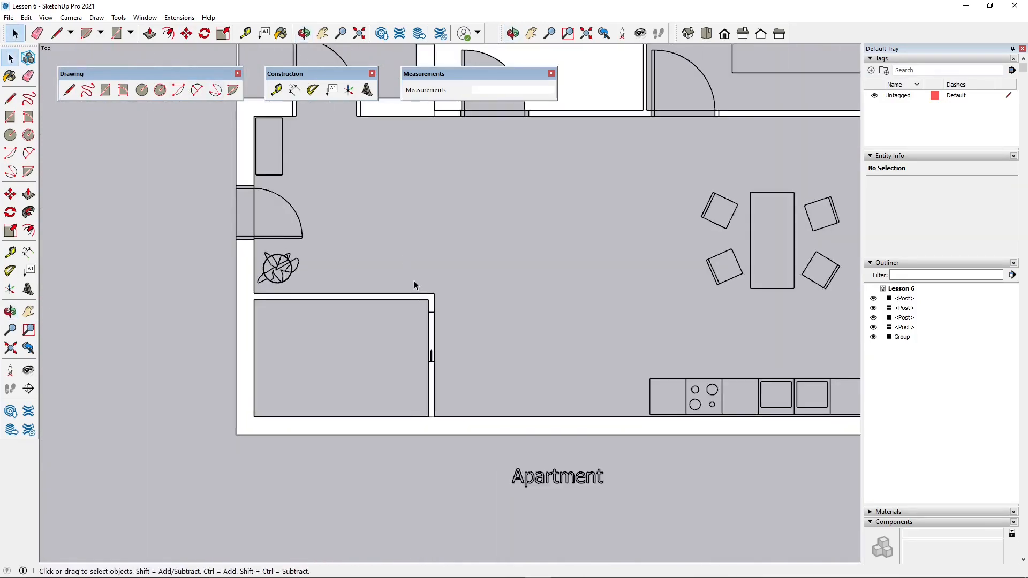
- In top view, select the apartment side with the small corner room and kitchen, and try to move it with the Move tool
scroll(441, 348, "up", 2)
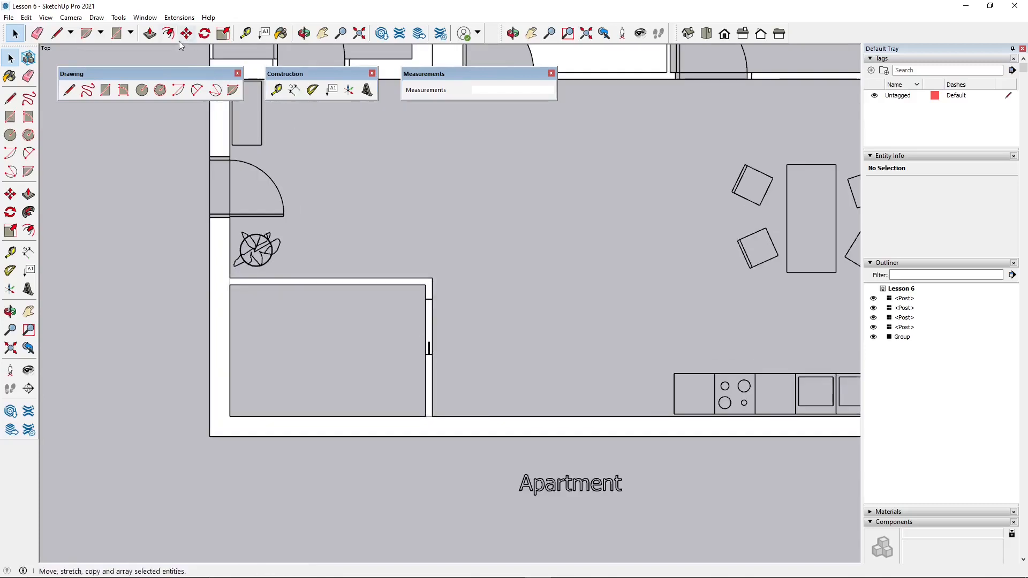
left_click_drag(181, 209, 477, 485)
scroll(201, 328, "down", 2)
scroll(262, 335, "down", 2)
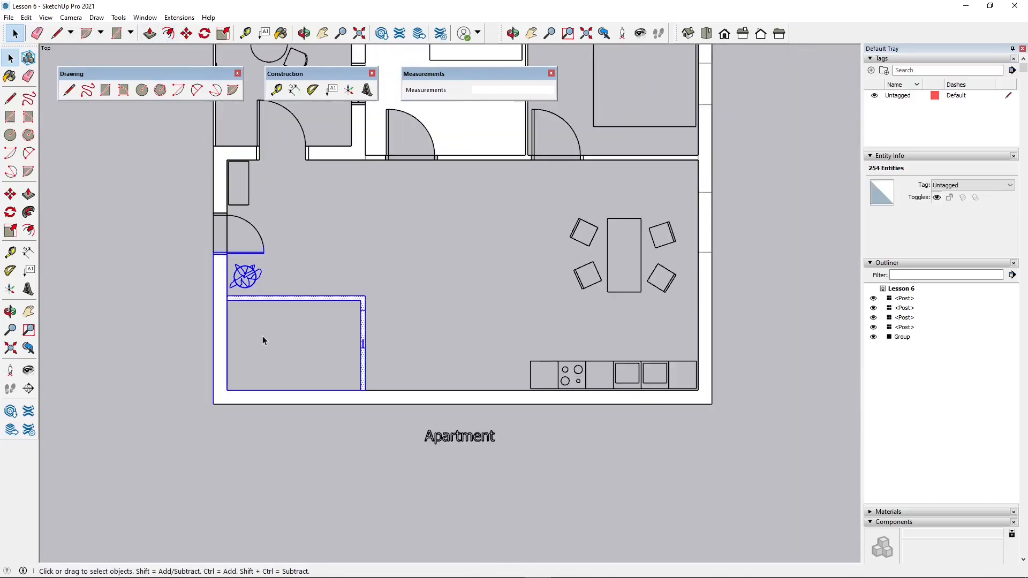
scroll(258, 319, "up", 2)
left_click_drag(180, 236, 791, 415, "shift")
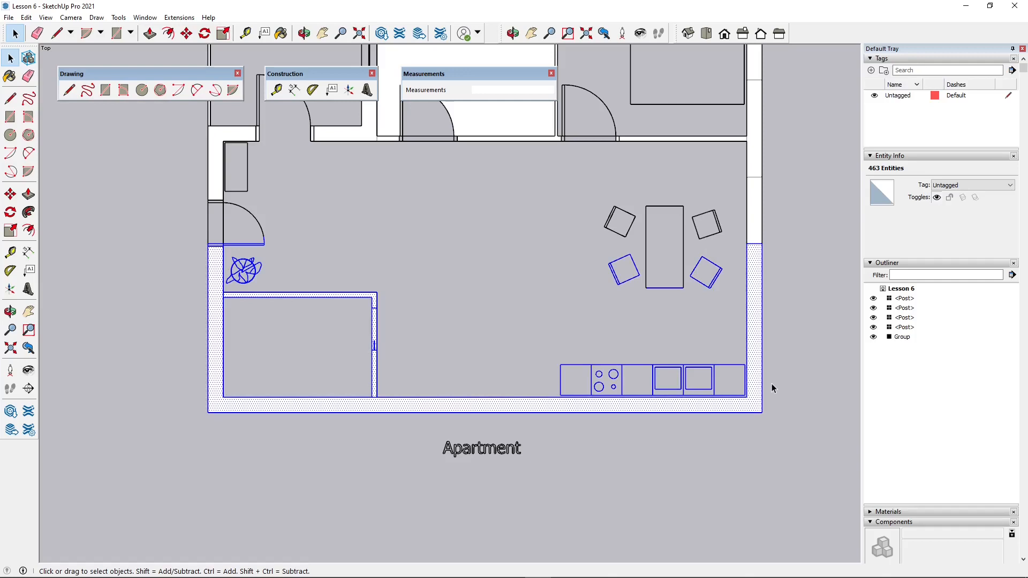
left_click(187, 33)
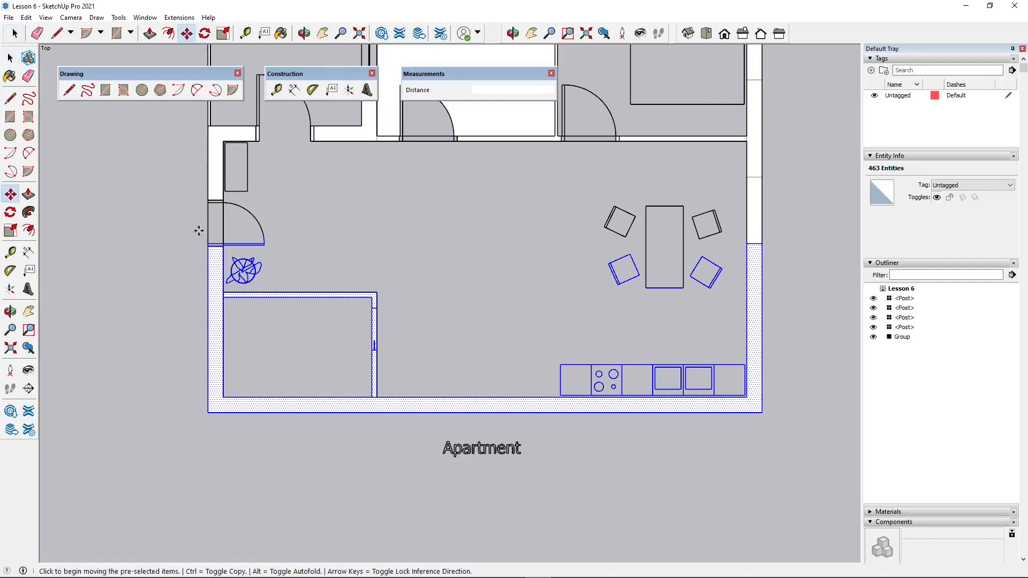
scroll(199, 231, "up", 4)
left_click(213, 255)
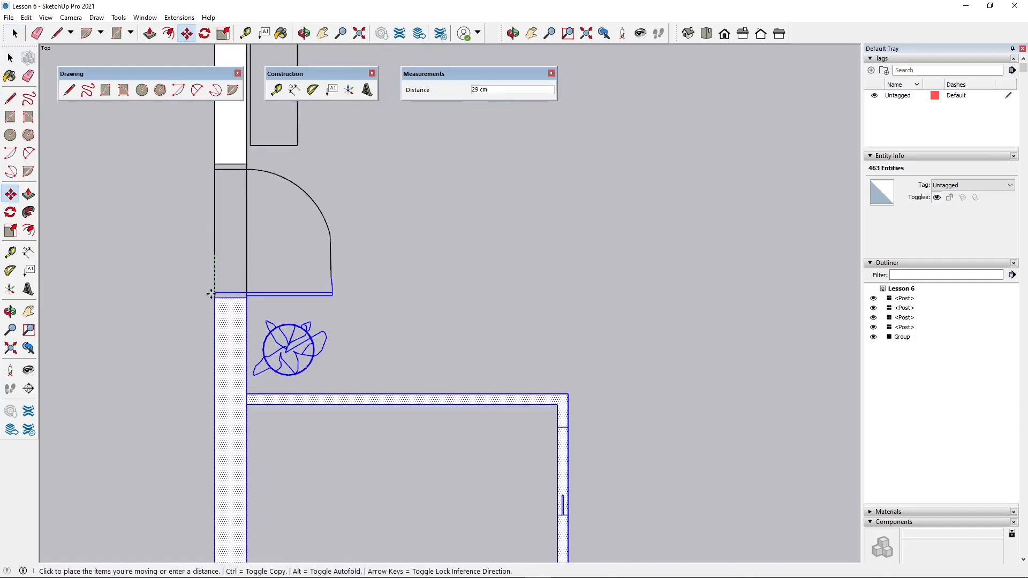
key("Escape")
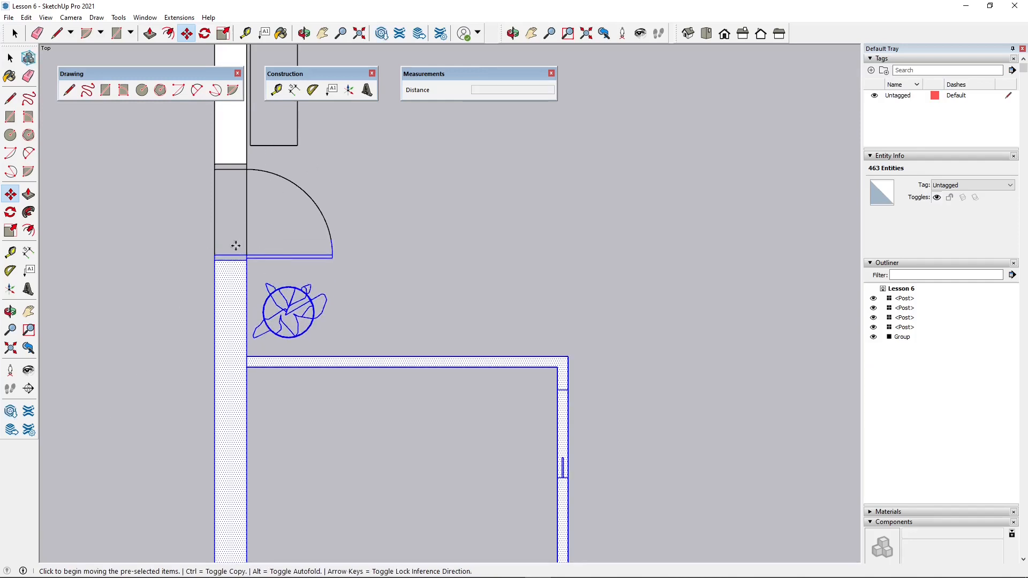
- Move the selected apartment side 20 cm along the green axis, widening the entrance doorway, and clear the selection
left_click(213, 255)
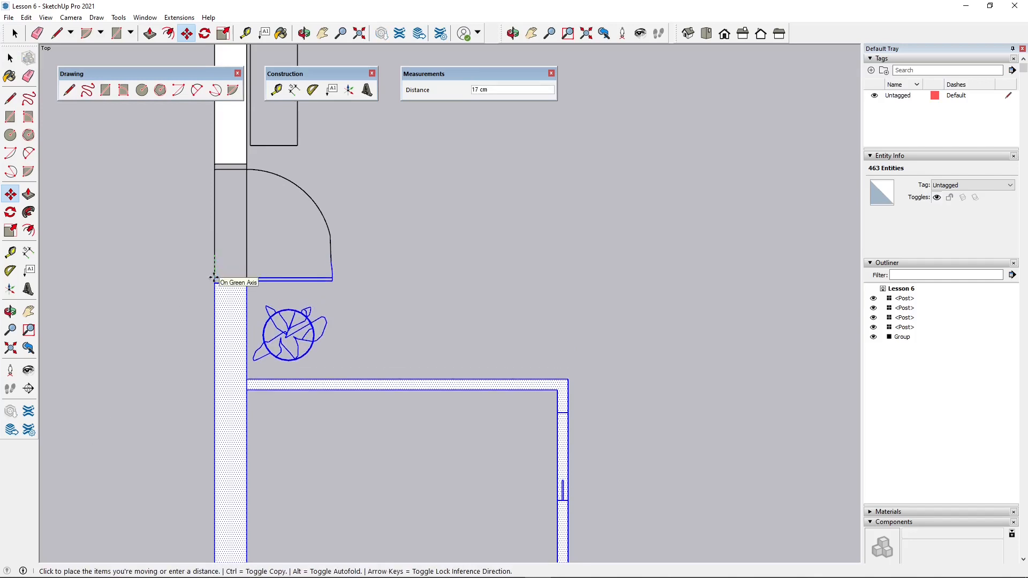
left_click(214, 283)
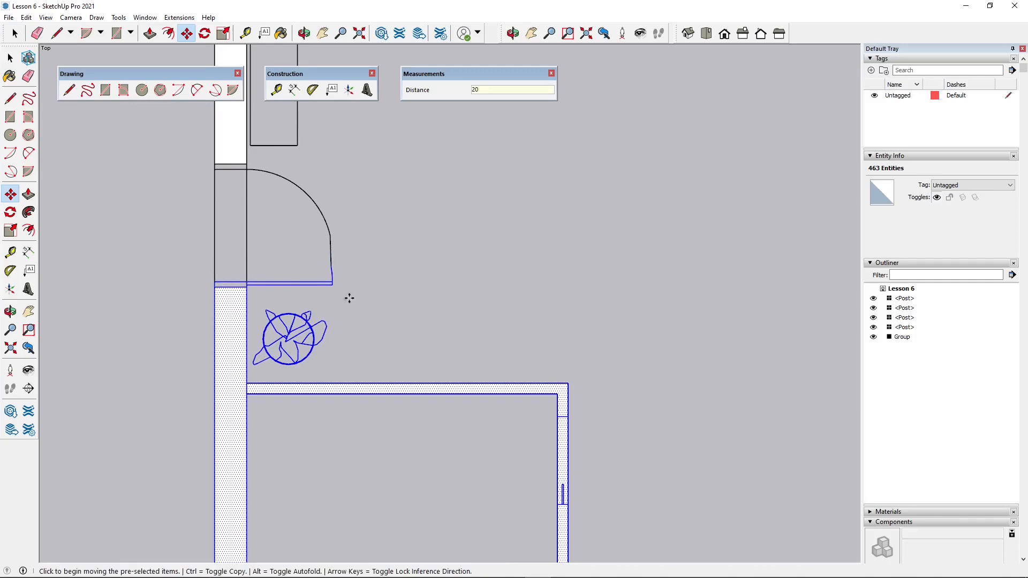
key("ctrl+t")
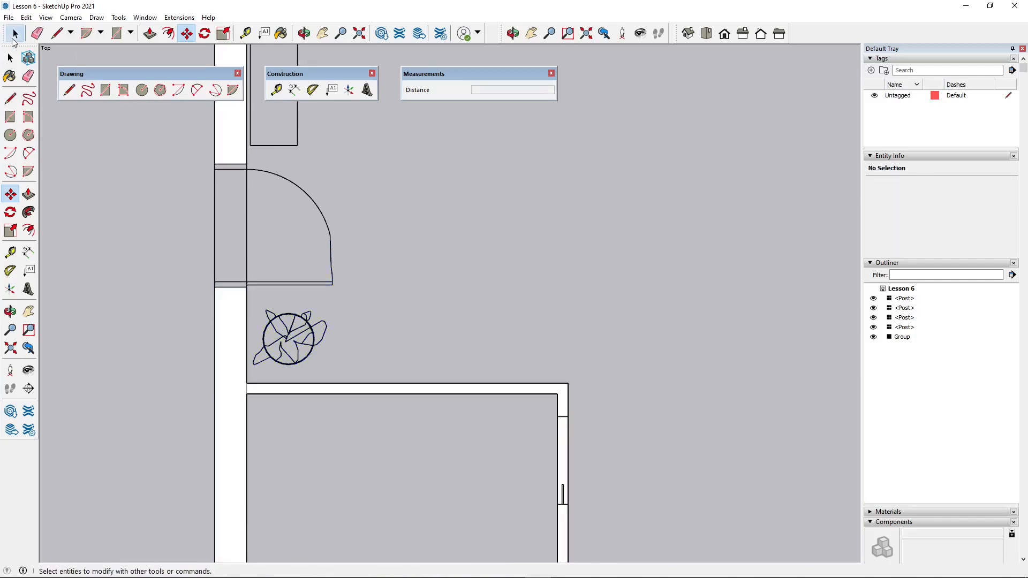
left_click(16, 36)
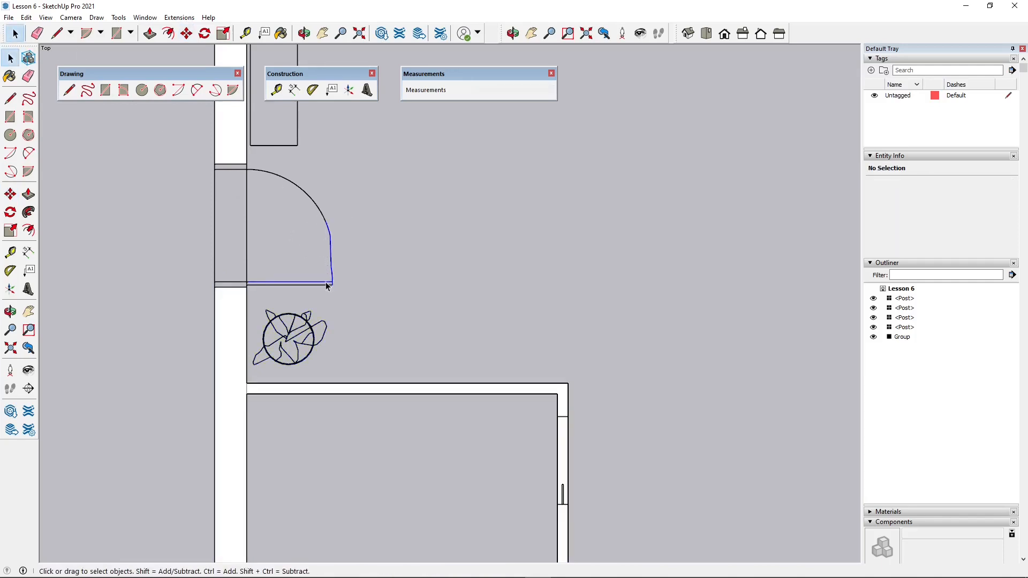
left_click(326, 284)
left_click_drag(349, 146, 312, 211)
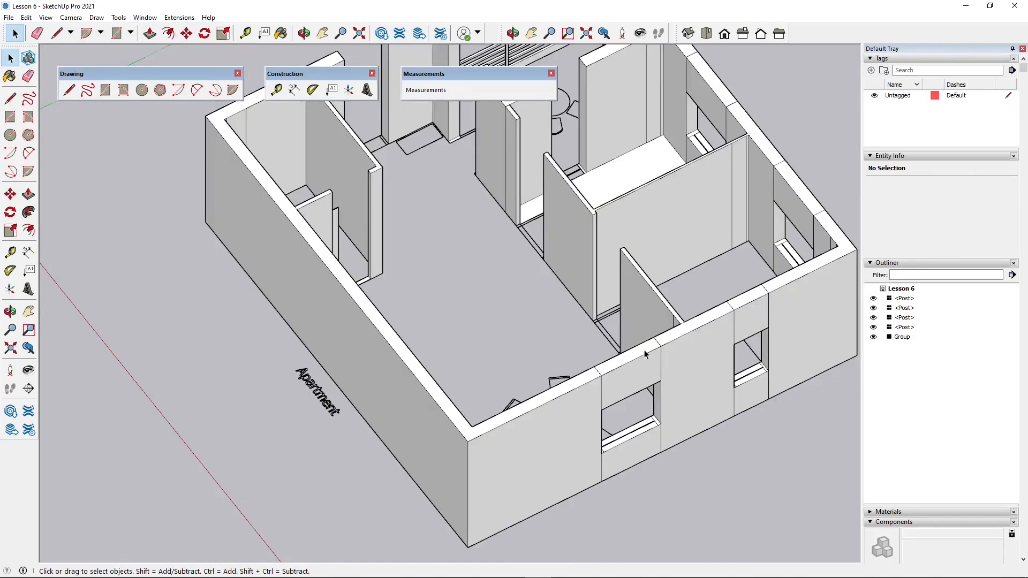
- Copy the threshold face of the small corner room's sliding door up along the blue axis to the top of the door panel
scroll(644, 350, "down", 3)
middle_click_drag(644, 350, 434, 327)
scroll(429, 289, "up", 4)
scroll(432, 165, "up", 2)
key("p")
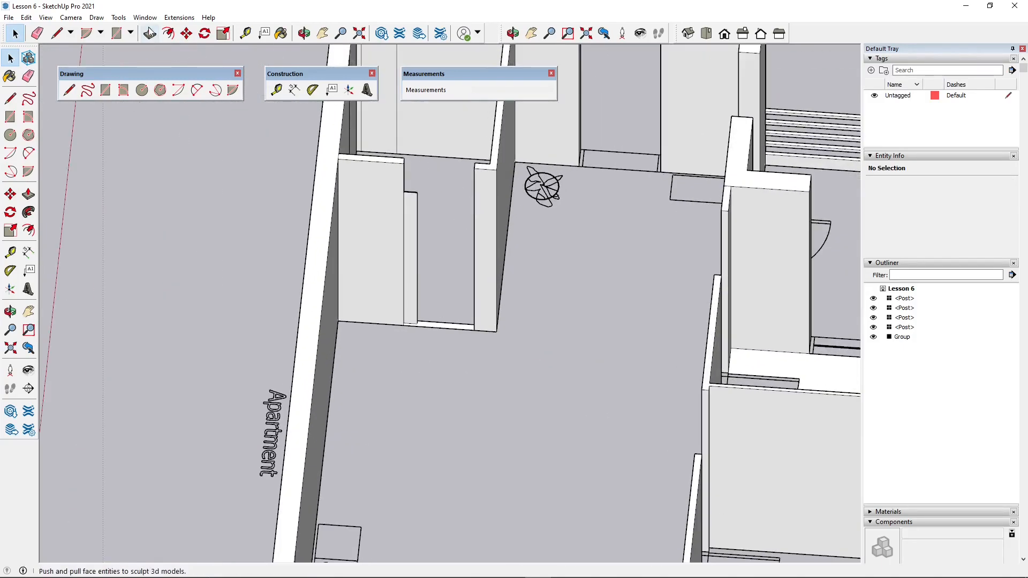
scroll(452, 315, "up", 3)
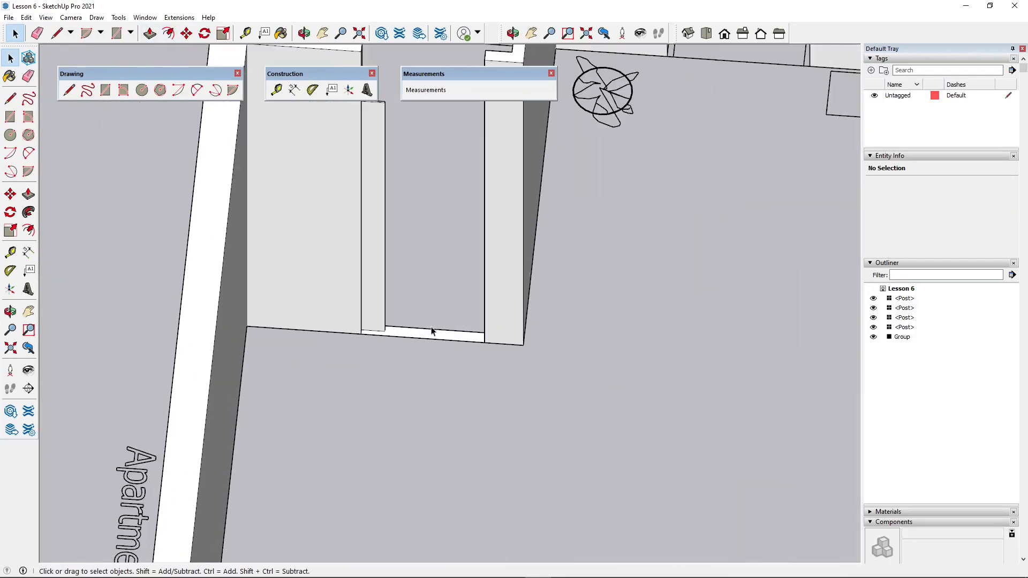
left_click(173, 129)
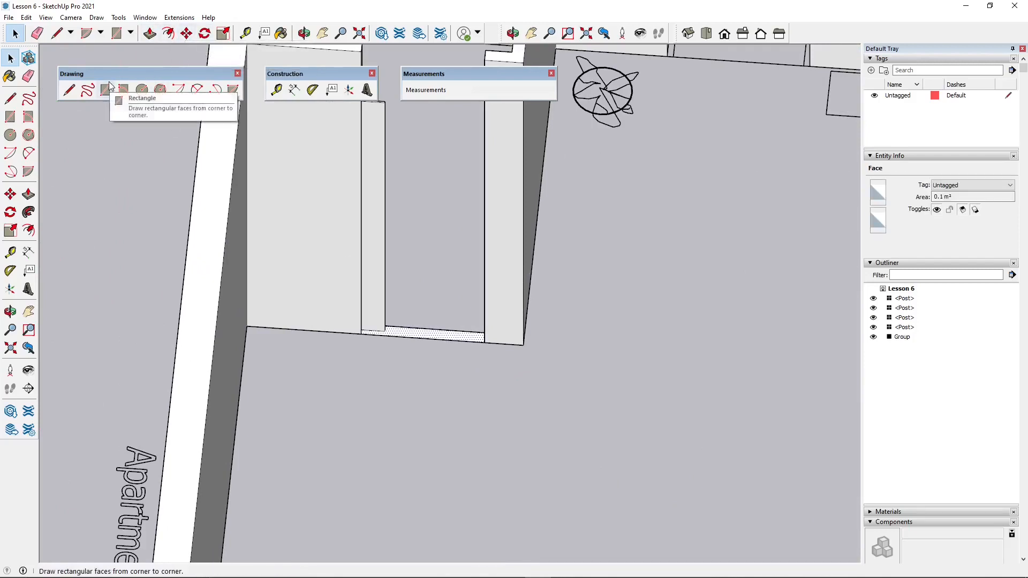
left_click(186, 33)
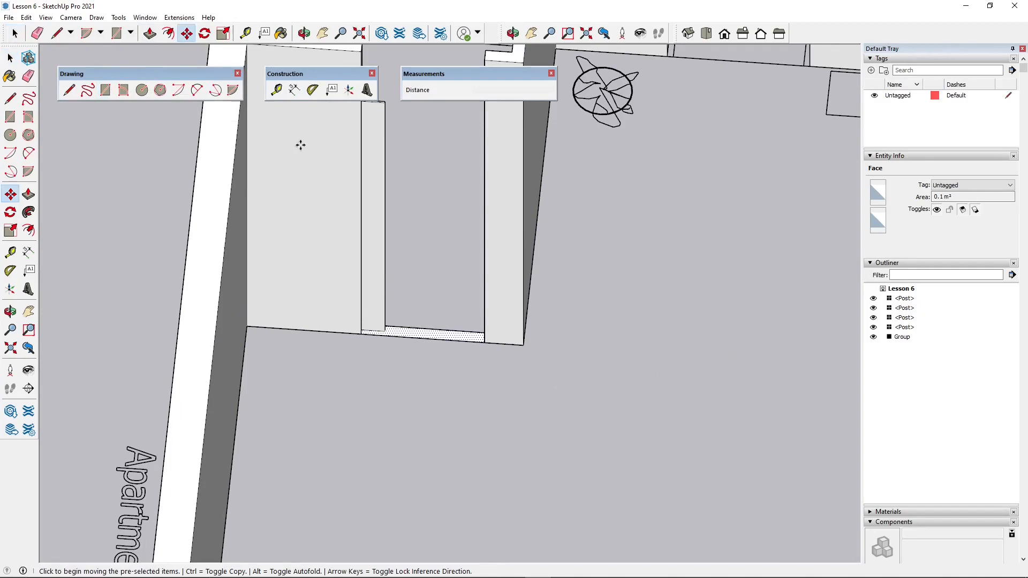
left_click(363, 332)
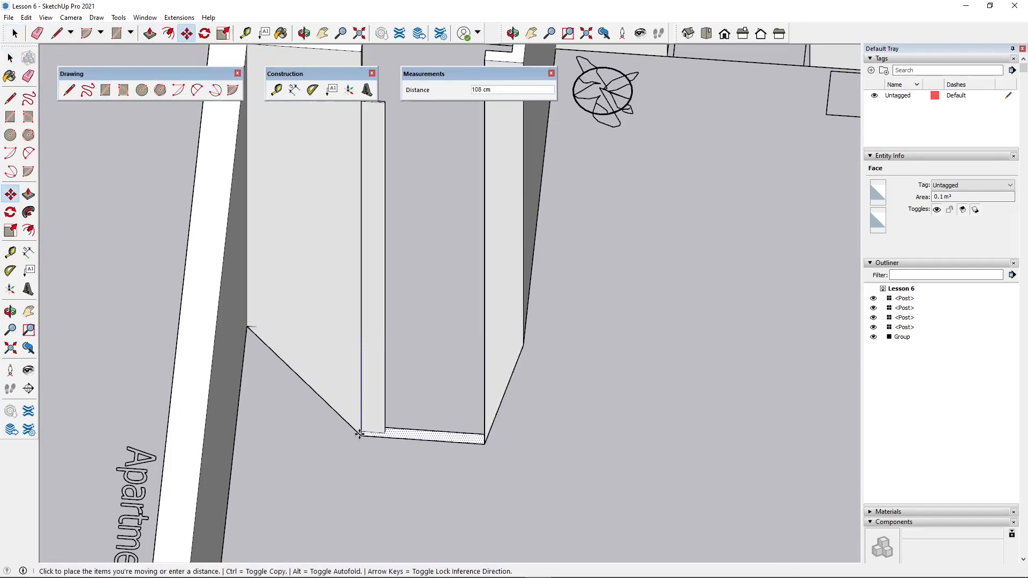
key("ctrl")
scroll(372, 444, "down", 2)
scroll(371, 444, "down", 1)
scroll(369, 221, "up", 3)
middle_click_drag(370, 221, 115, 345)
scroll(293, 239, "up", 3)
scroll(294, 239, "up", 1)
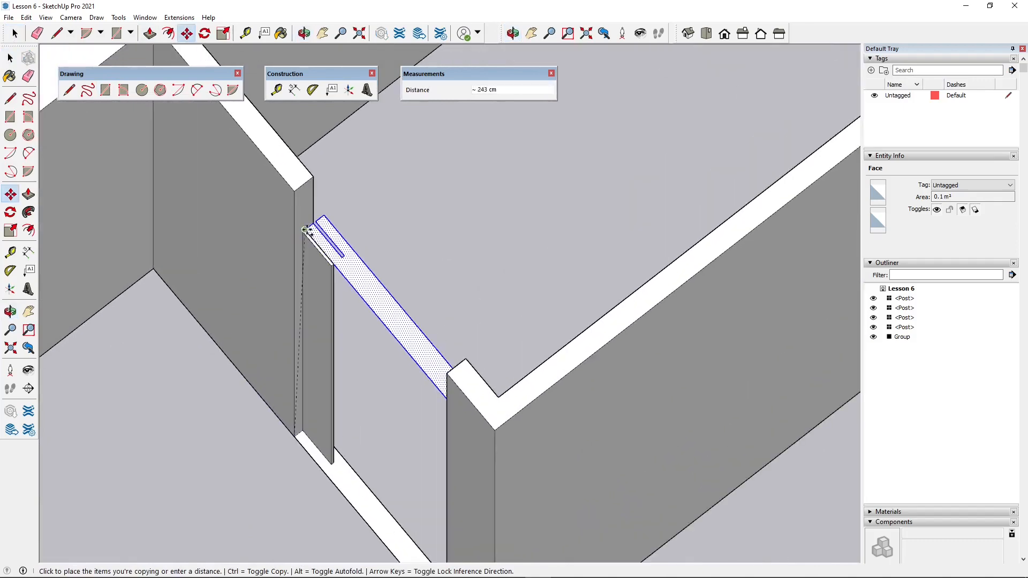
left_click(298, 231)
- Draw a rectangle between the tops of the two wall ends to close the wall above the sliding door
middle_click_drag(299, 232, 394, 223)
scroll(361, 265, "down", 1)
key("r")
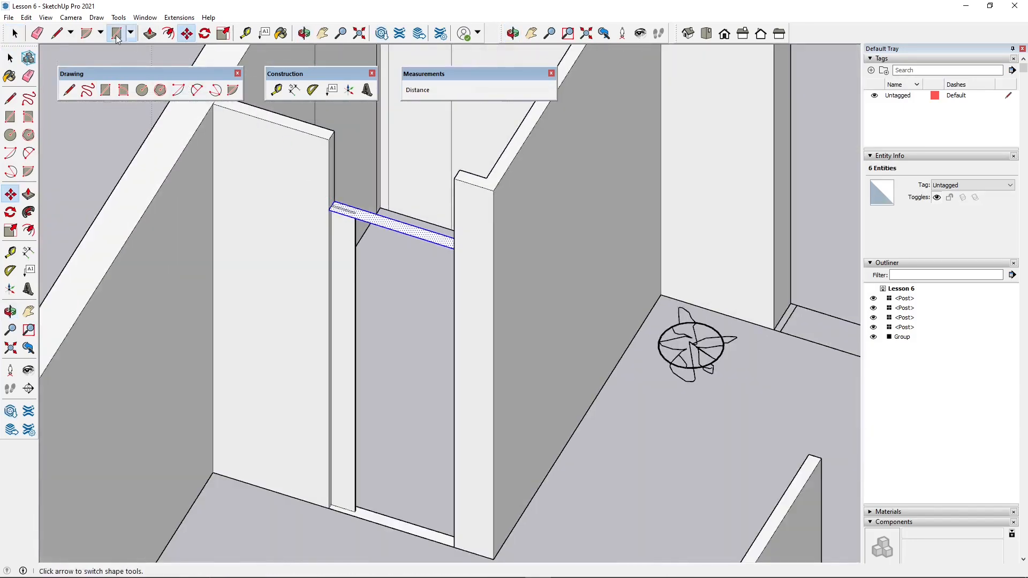
middle_click_drag(321, 279, 360, 238)
left_click(372, 239)
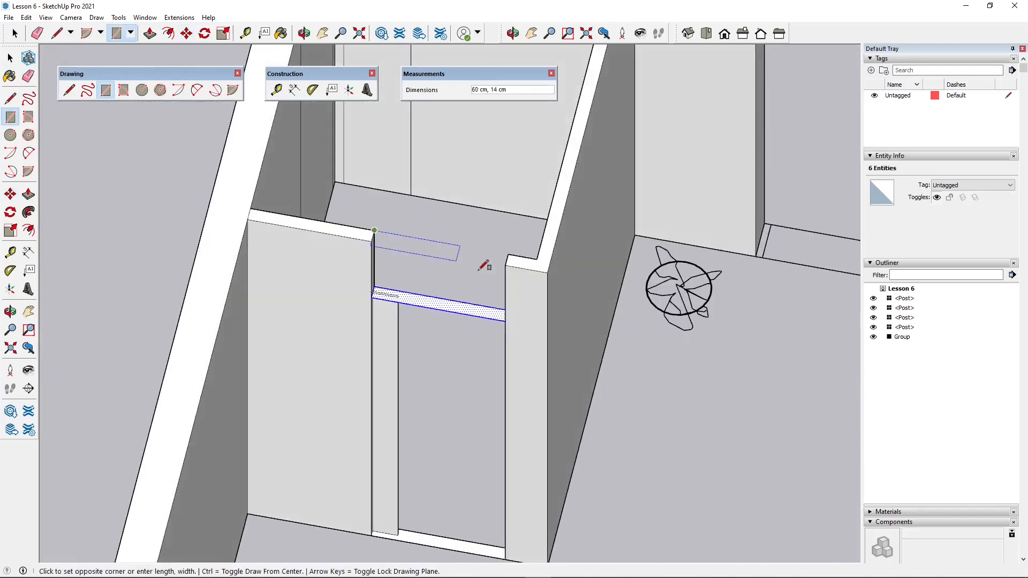
left_click(505, 266)
- Delete the ceiling face covering the small corner room
scroll(421, 402, "down", 1)
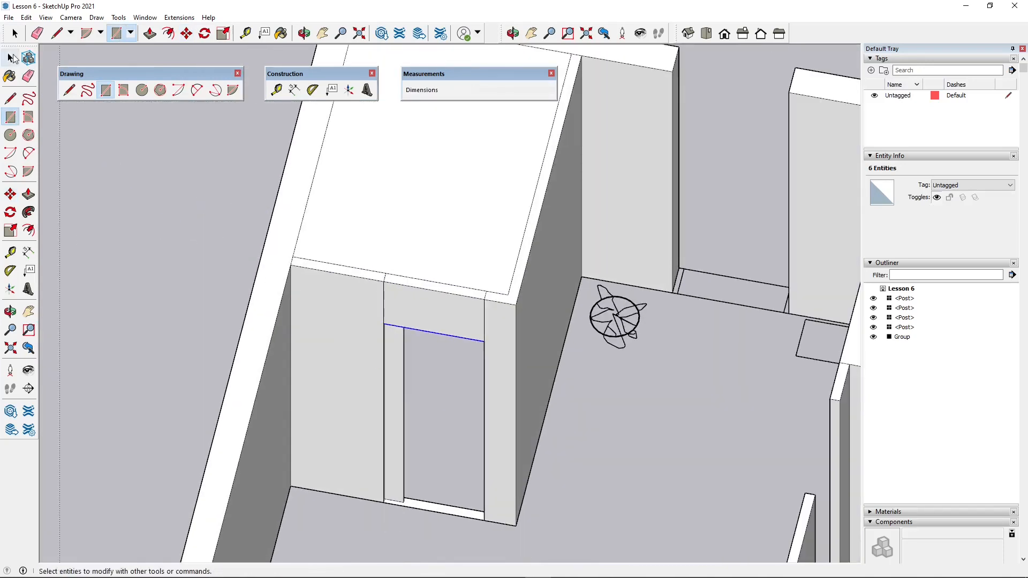
left_click(10, 57)
scroll(268, 214, "down", 2)
left_click(383, 255)
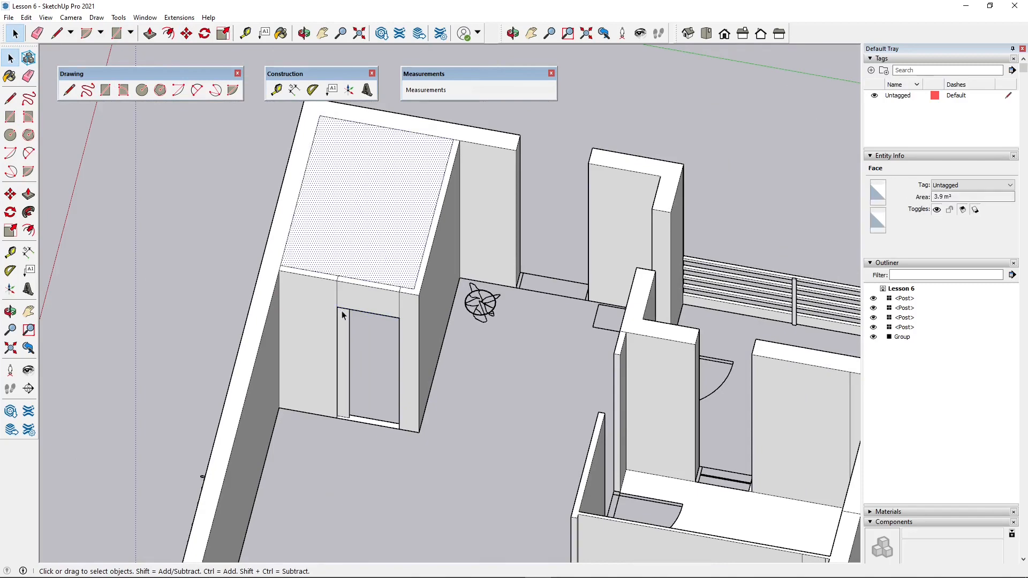
middle_click_drag(384, 255, 530, 215)
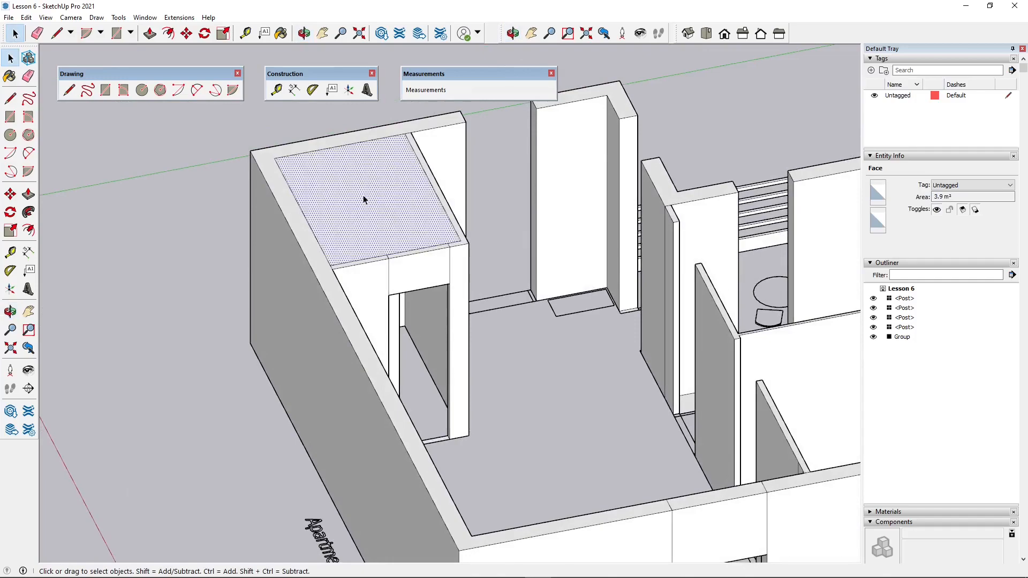
key("Delete")
- Draw a line across the threshold at the hinge side of the door nearest the dining table to form its face
scroll(351, 243, "down", 4)
middle_click_drag(342, 284, 206, 399)
middle_click_drag(420, 431, 584, 407)
scroll(573, 323, "up", 4)
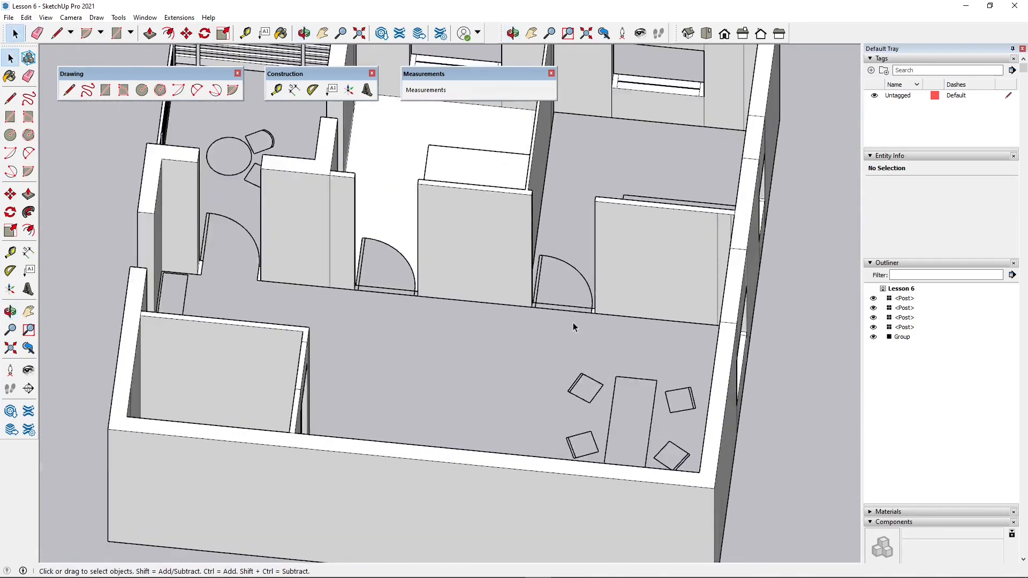
scroll(570, 321, "up", 5)
middle_click_drag(529, 345, 463, 282)
scroll(462, 282, "down", 3)
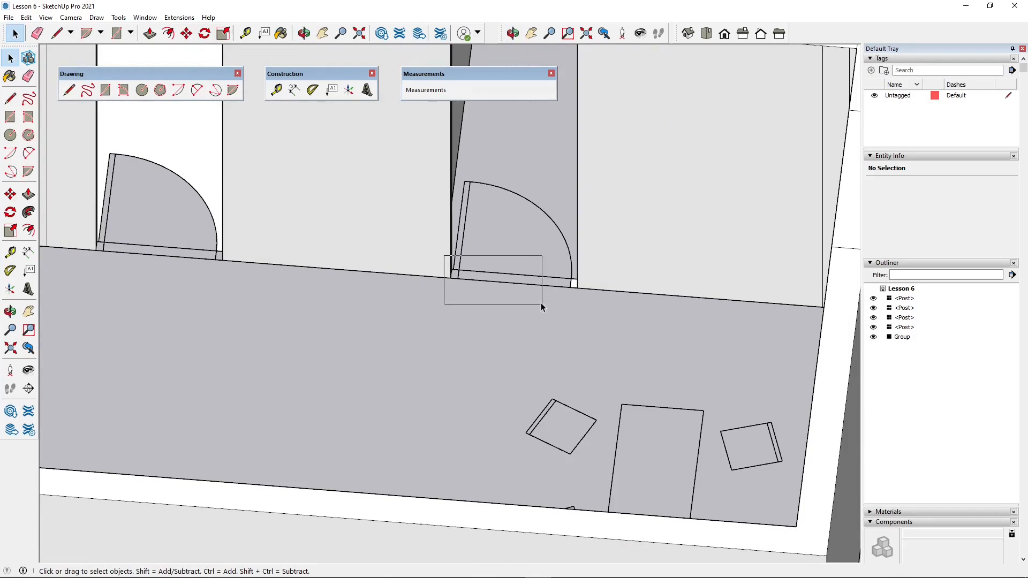
left_click_drag(541, 303, 540, 301)
left_click(56, 33)
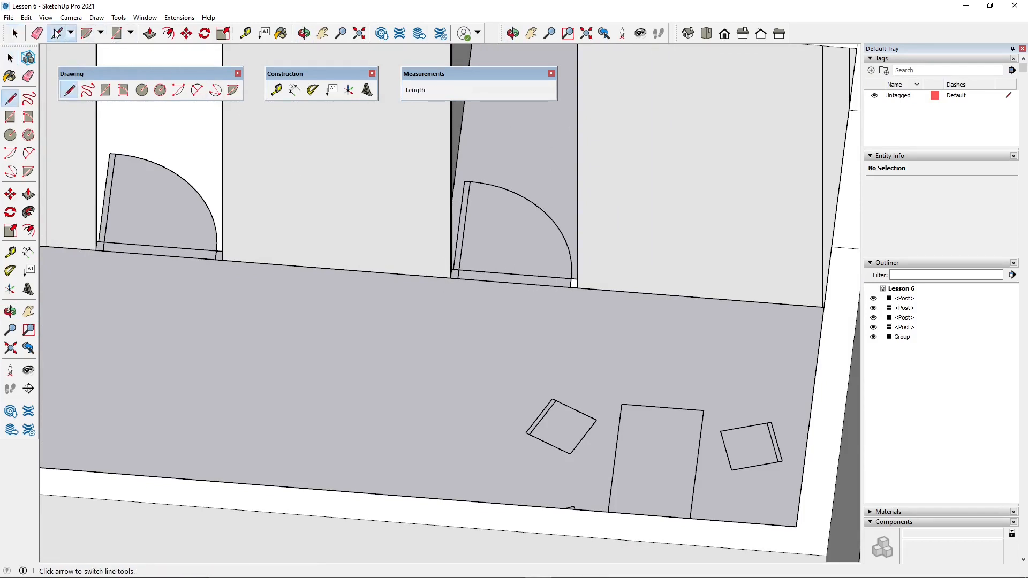
scroll(417, 284, "up", 4)
left_click(436, 247)
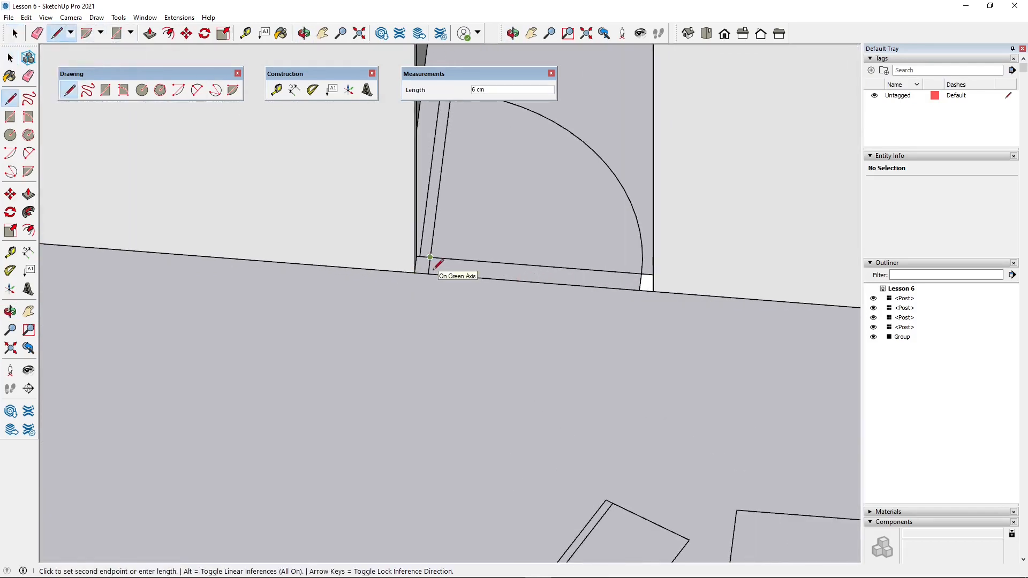
left_click(428, 273)
scroll(509, 448, "down", 5)
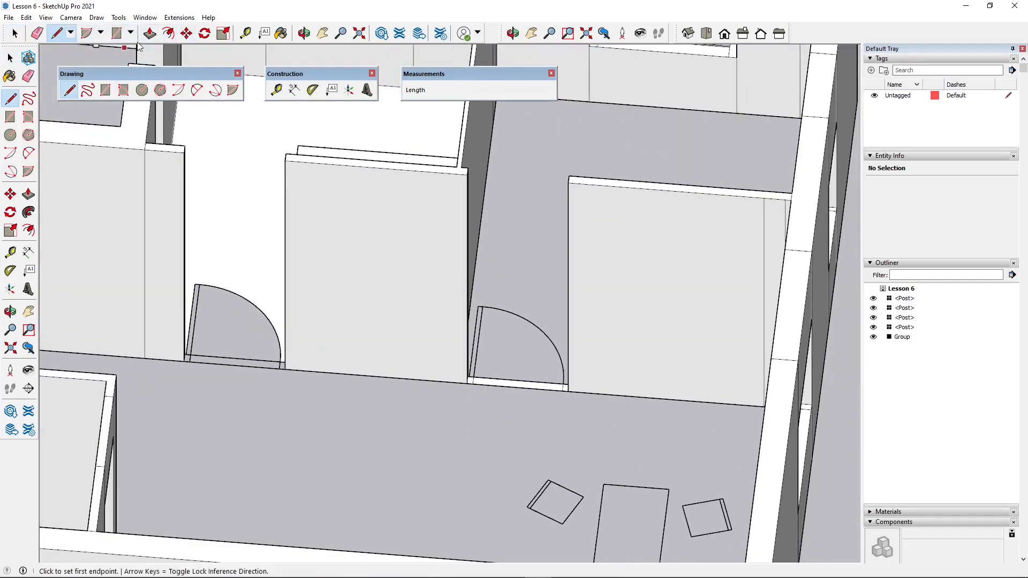
- Select the threshold of the door nearest the dining table and copy it 220 cm up along the blue axis
left_click(14, 33)
scroll(297, 321, "down", 1)
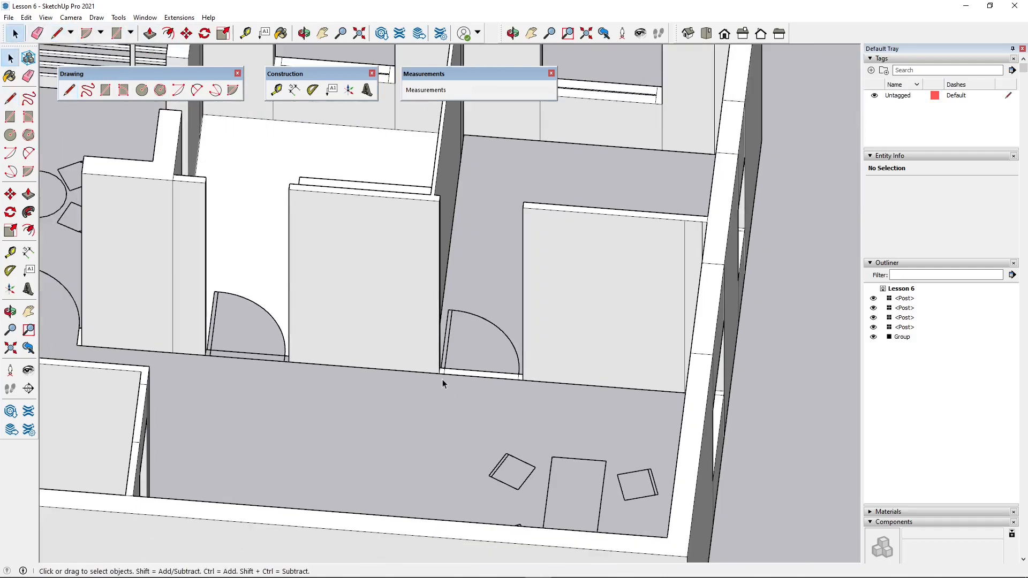
left_click_drag(532, 394, 533, 393)
scroll(533, 393, "up", 1)
left_click(186, 33)
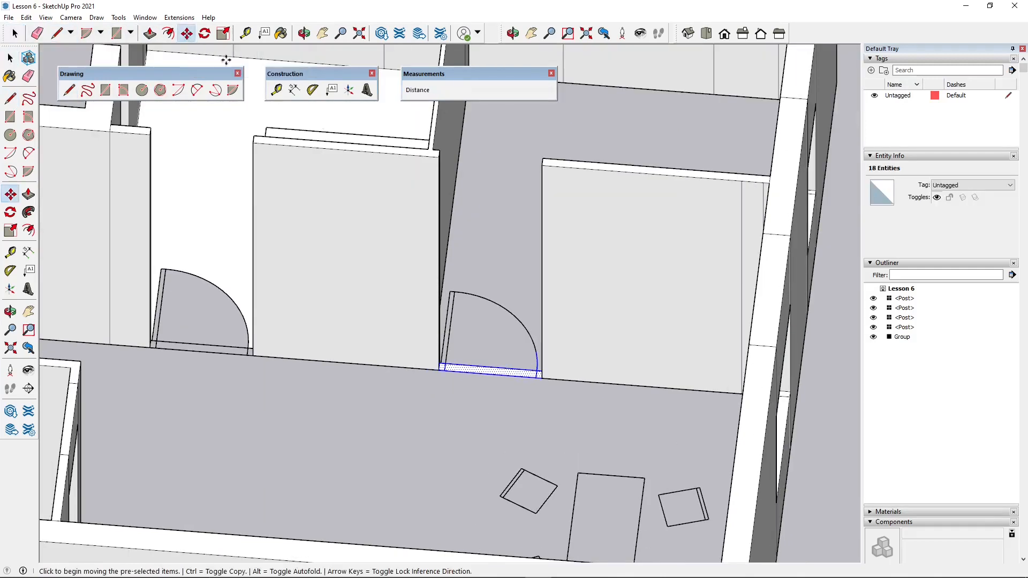
left_click(436, 371)
key("ctrl")
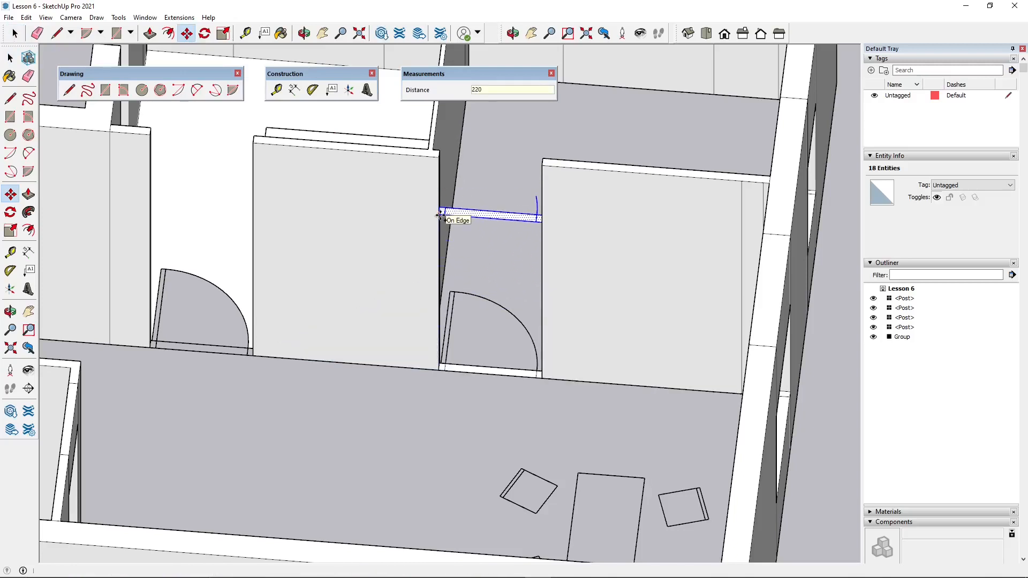
left_click(439, 215)
- Delete the leftover door-swing arc and the dividing lines from the copied face at the door head
middle_click_drag(466, 321, 565, 338)
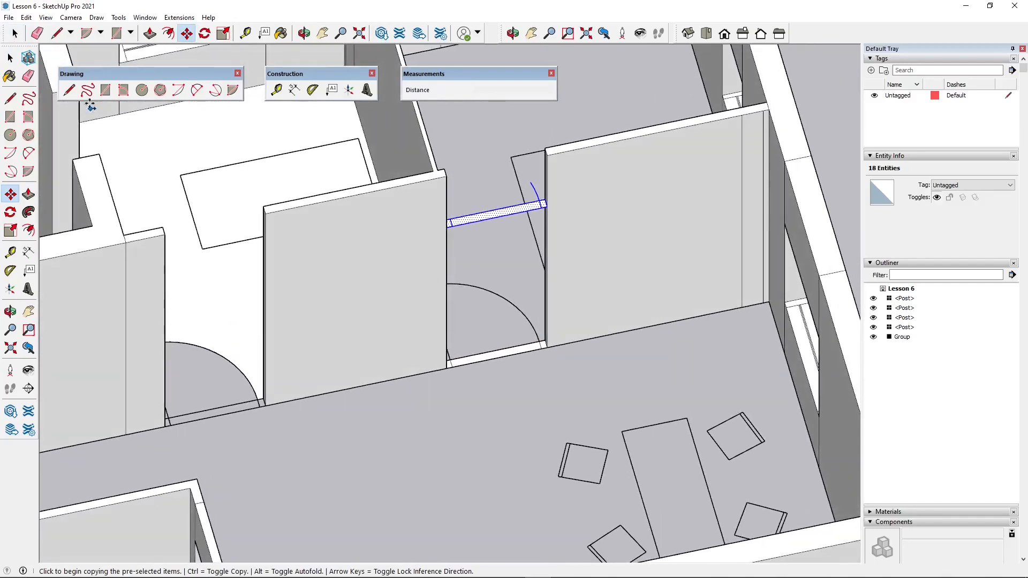
key("space")
scroll(548, 199, "up", 3)
middle_click_drag(548, 199, 484, 156)
left_click_drag(533, 227, 534, 227)
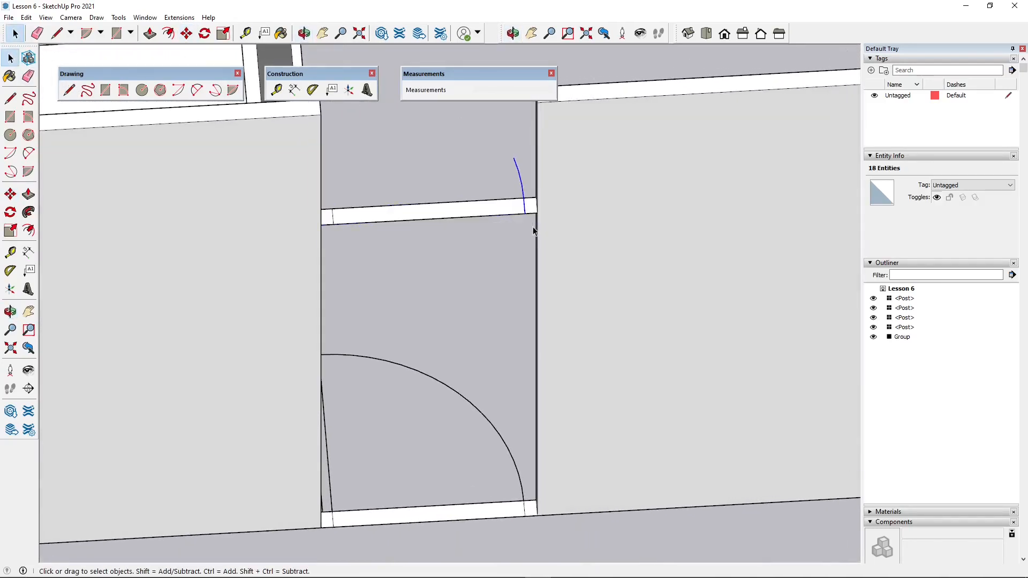
key("Delete")
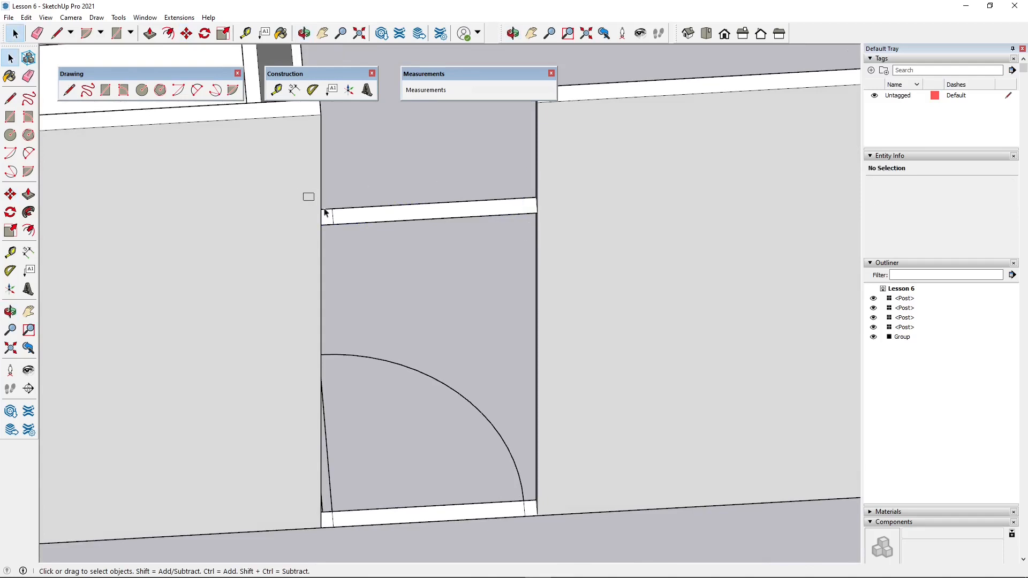
middle_click_drag(393, 287, 328, 269)
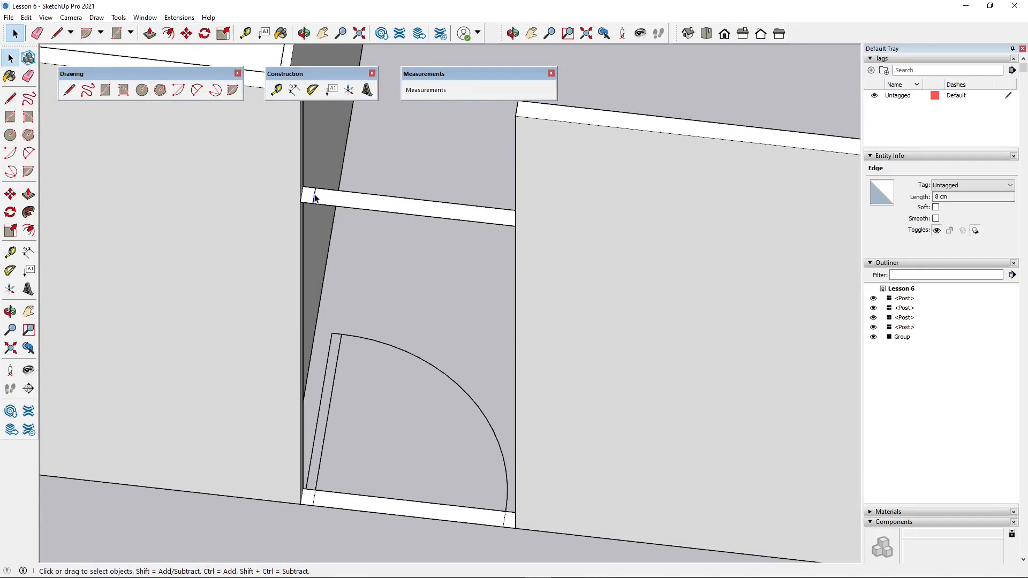
key("Delete")
- Draw a rectangle about 90 by 8 cm between the wall tops above the door nearest the dining table
scroll(361, 324, "down", 3)
middle_click_drag(288, 106, 278, 124)
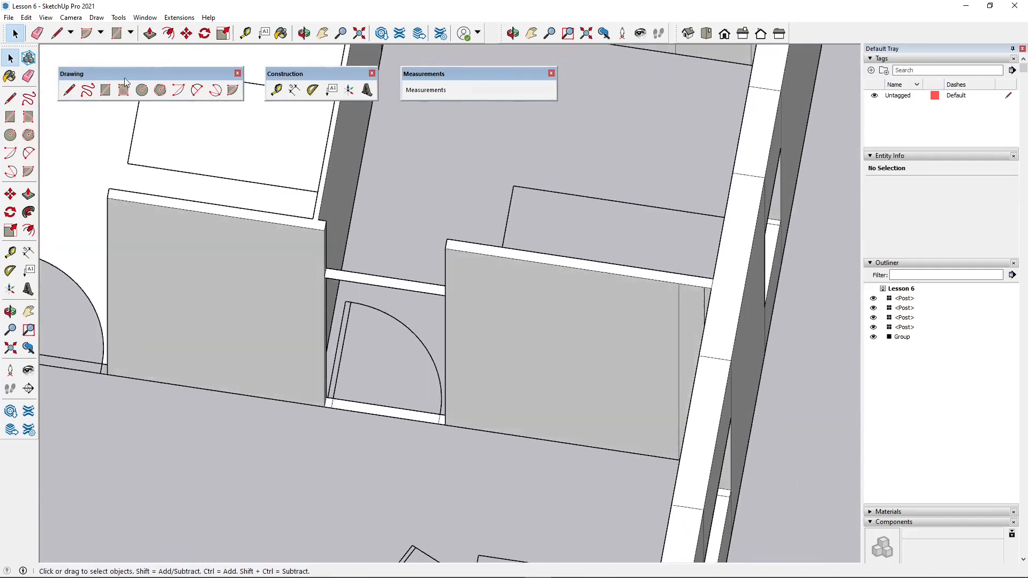
left_click(104, 90)
left_click(327, 220)
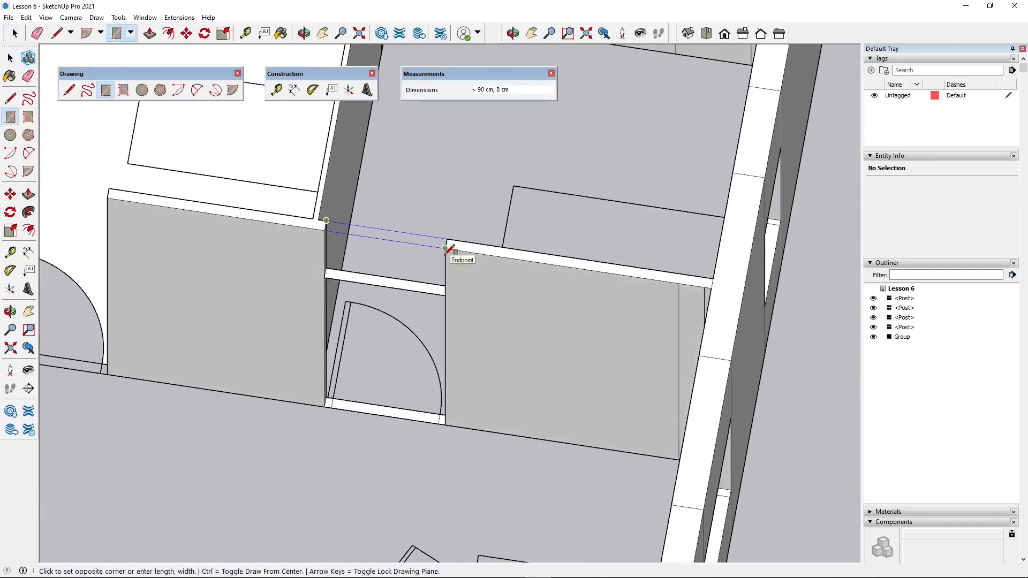
left_click(445, 248)
- Delete the ceiling face covering the room behind the door nearest the dining table
left_click(14, 33)
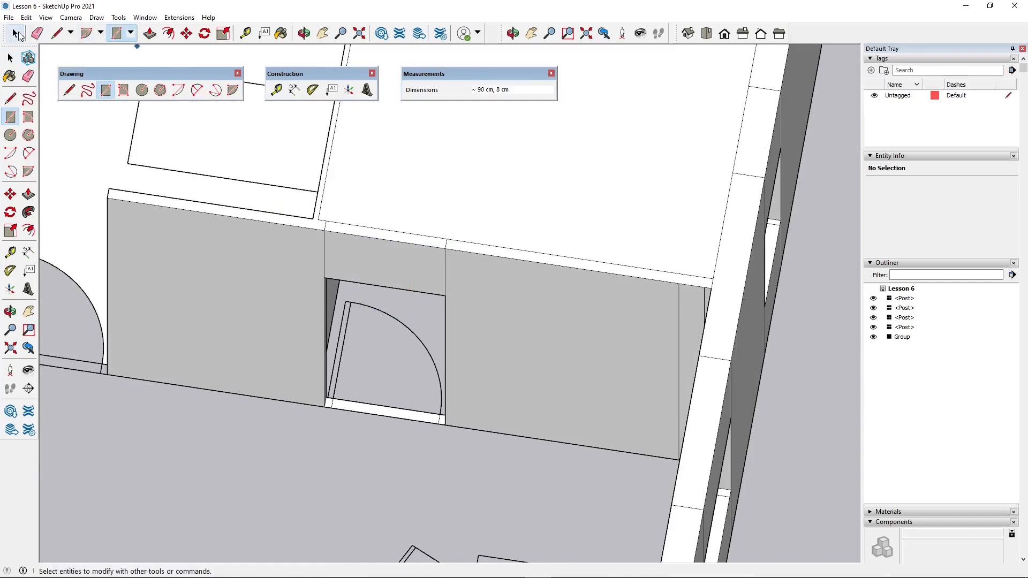
left_click(439, 198)
key("Delete")
- Select the finished wall piece above the door and copy it over the neighbouring doorway in the same wall
middle_click_drag(449, 279, 509, 254)
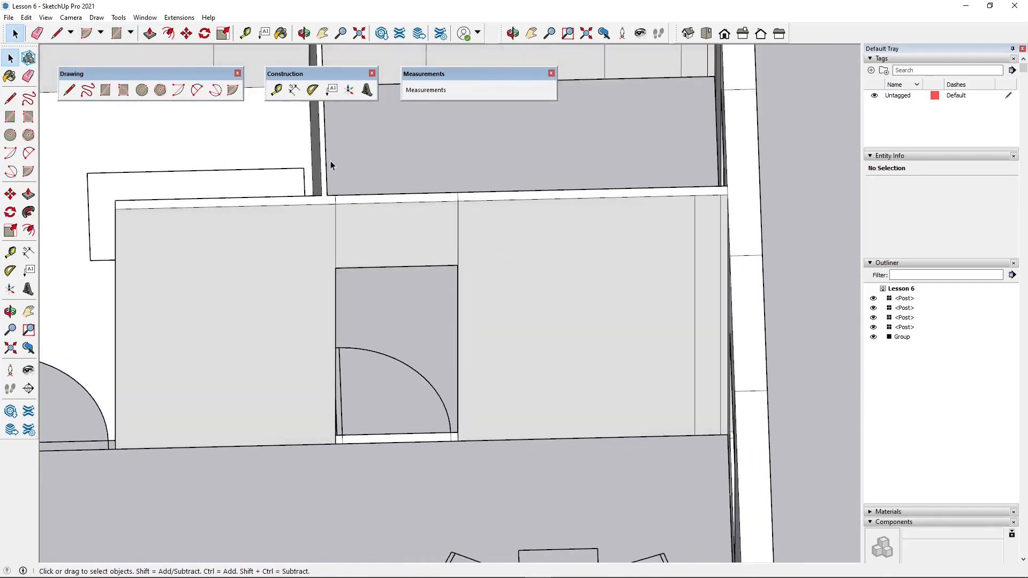
left_click_drag(465, 281, 467, 281)
scroll(471, 278, "down", 4)
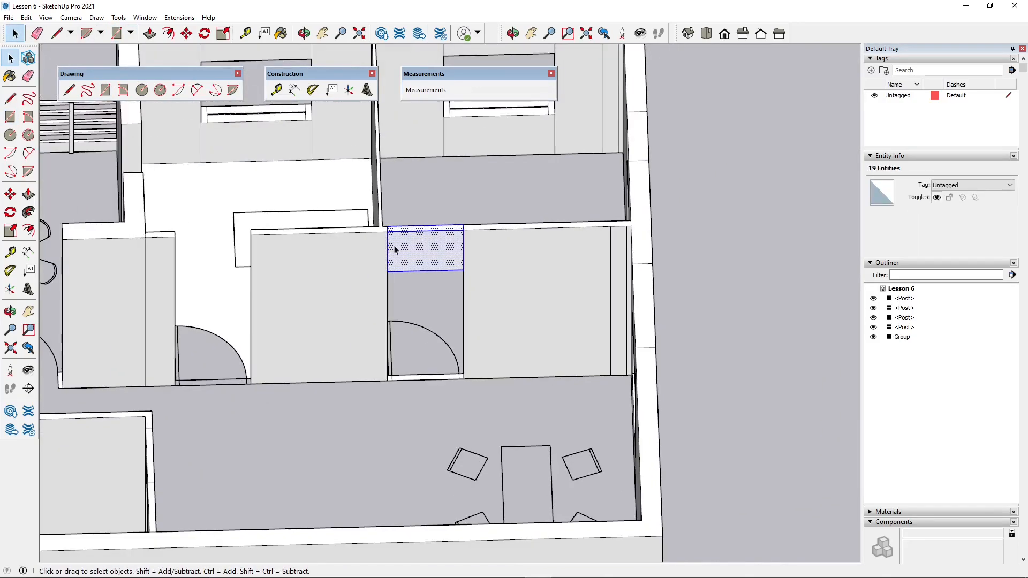
key("m")
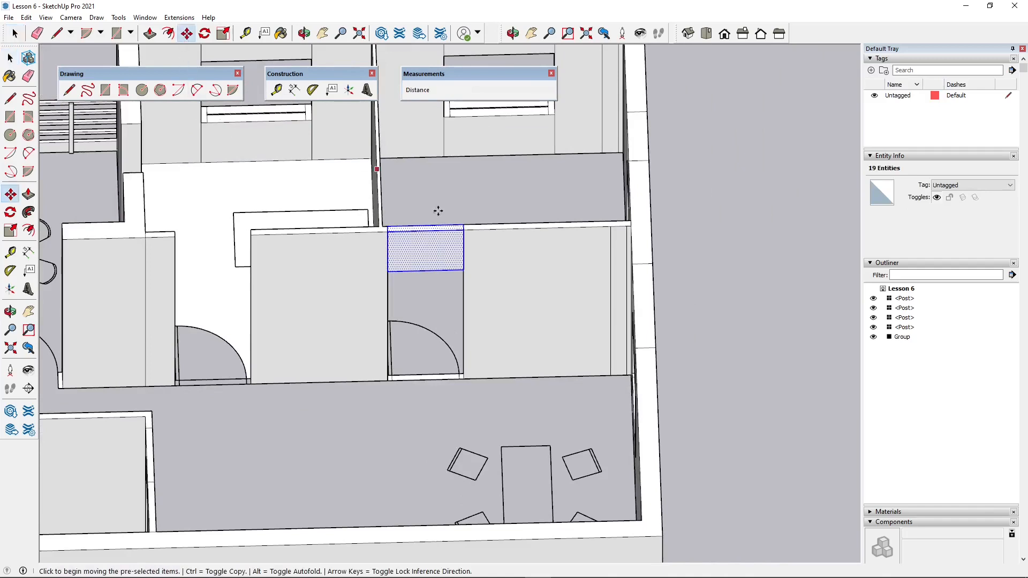
left_click(464, 232)
left_click(251, 231)
key("ctrl")
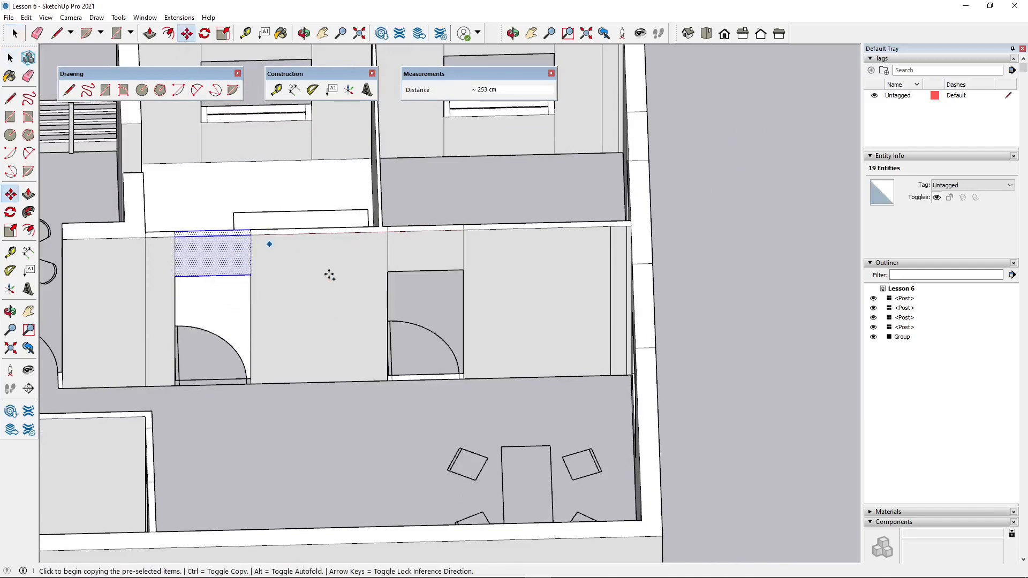
- Copy the selected wall piece over the doorway between the main room and the balcony, level with the wall tops
scroll(496, 291, "down", 3)
scroll(167, 281, "up", 4)
middle_click_drag(263, 276, 302, 260)
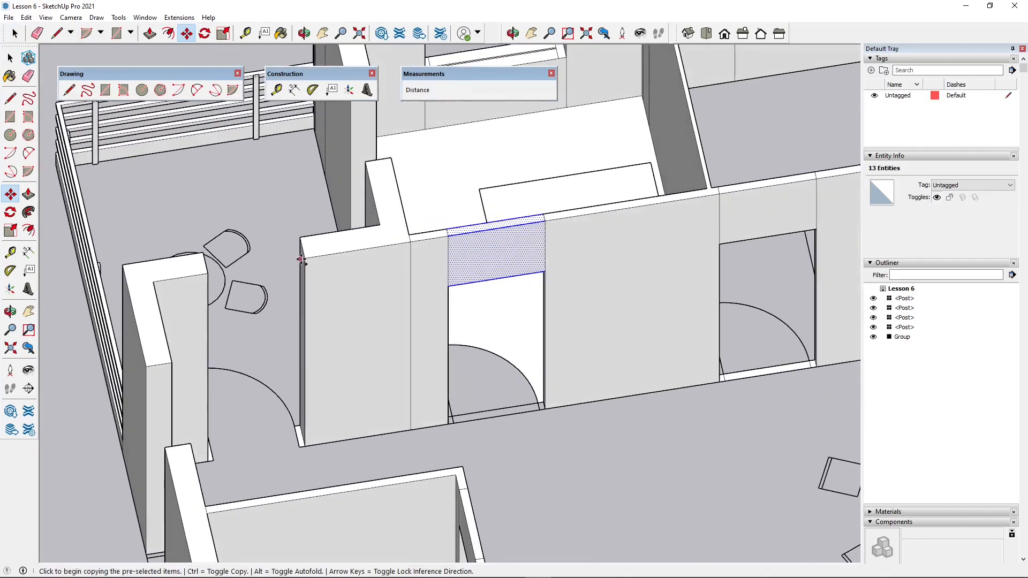
left_click(547, 222)
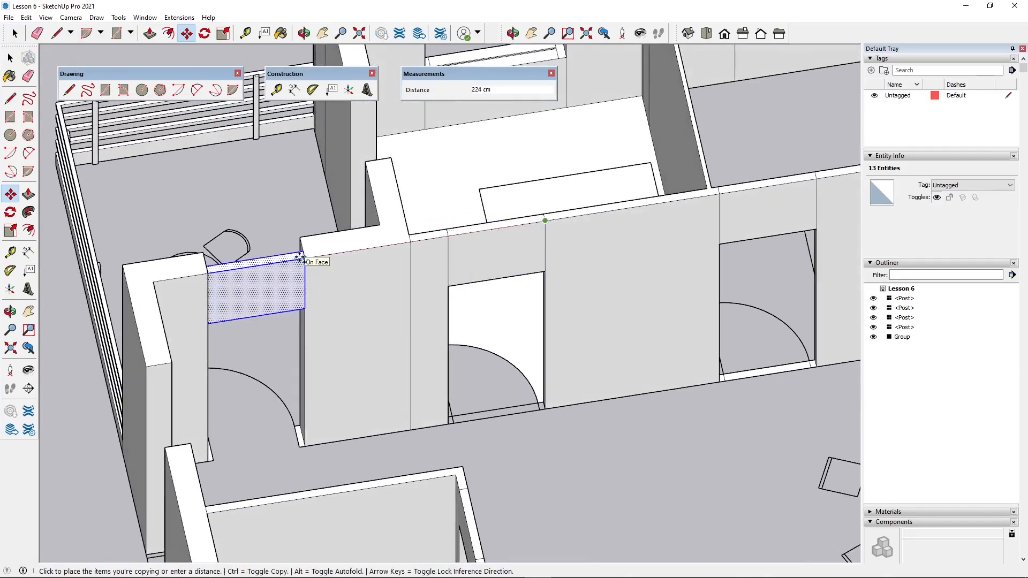
left_click(311, 259)
- Move the balcony-side face of the copied door-head piece outward until it is flush with the thicker adjoining wall
mouse_move(303, 260)
middle_mouse_down()
mouse_move(257, 331)
mouse_move(450, 337)
middle_mouse_up()
scroll(428, 345, "down", 1)
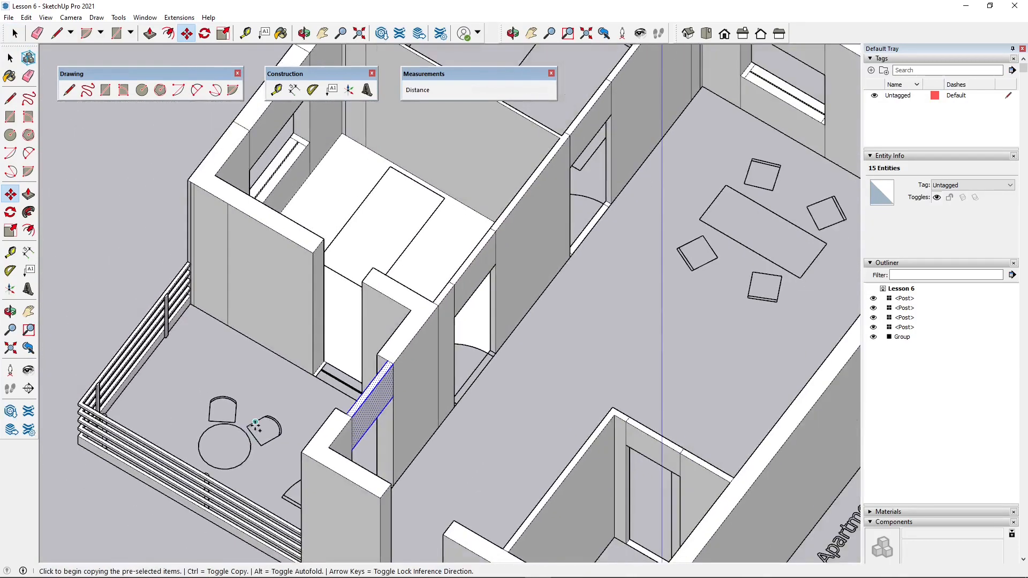
mouse_move(372, 396)
middle_mouse_down()
mouse_move(518, 434)
mouse_move(689, 316)
middle_mouse_up()
scroll(690, 316, "up", 3)
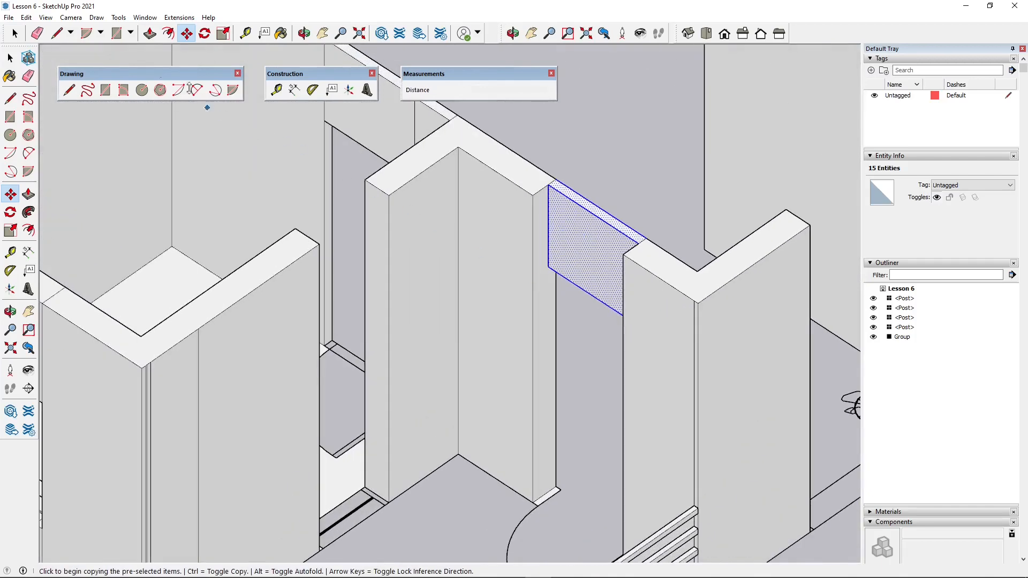
left_click(187, 34)
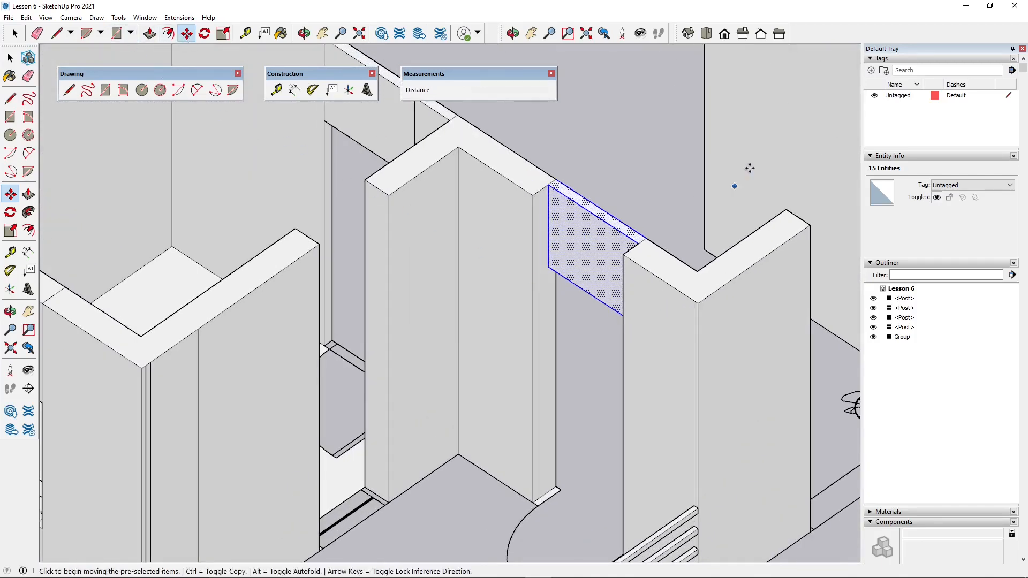
left_click(15, 34)
left_click(609, 105)
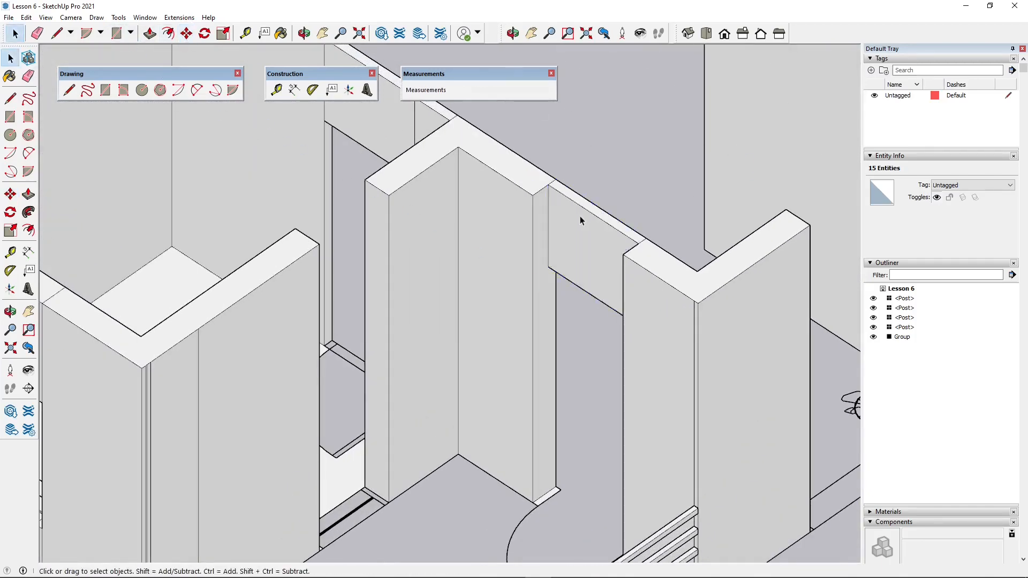
left_click(580, 216)
left_click(186, 34)
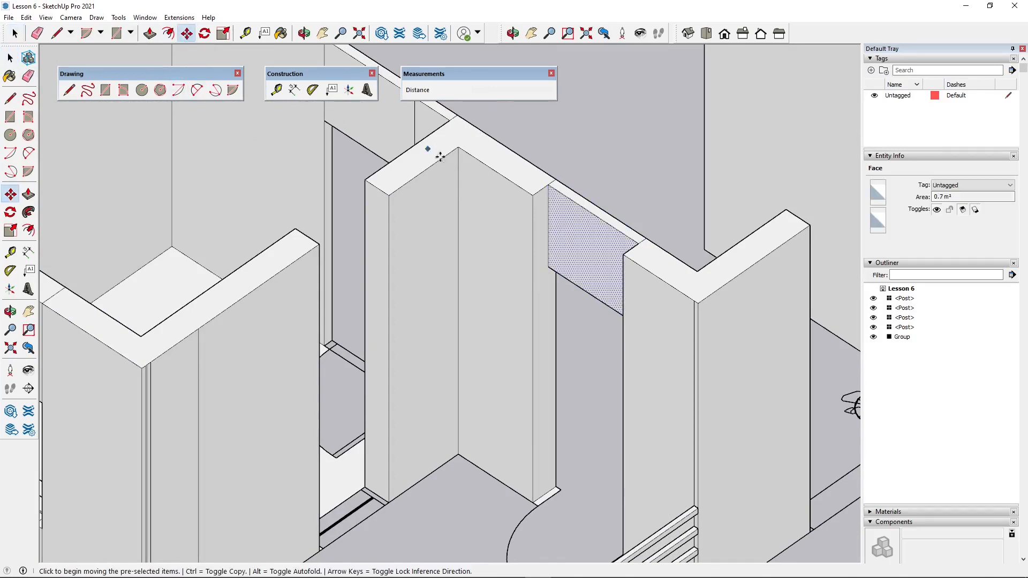
left_click(551, 184)
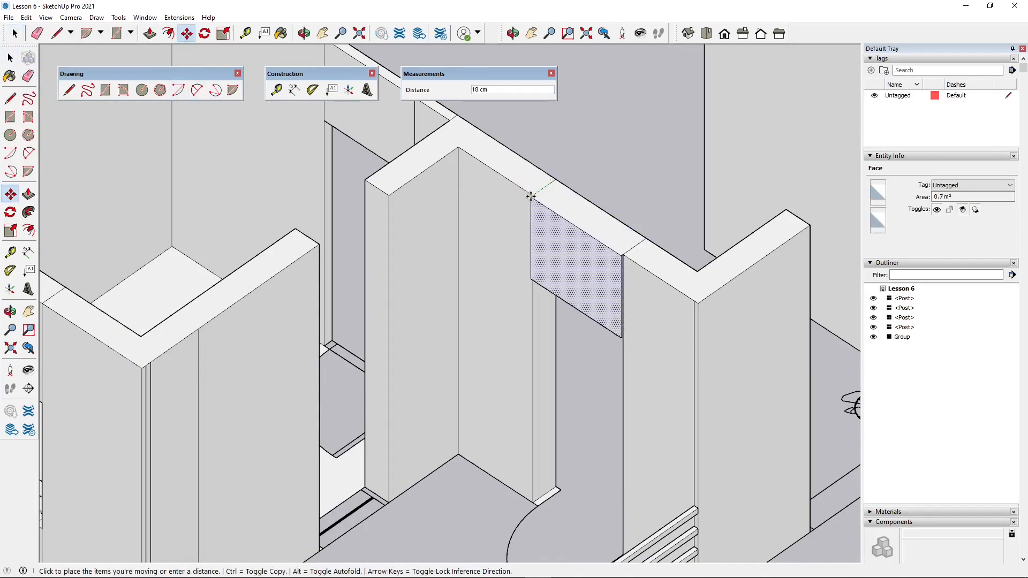
left_click(533, 197)
- Delete the door drawing lines in the threshold of the doorway between the bedroom and the balcony
scroll(447, 262, "up", 3)
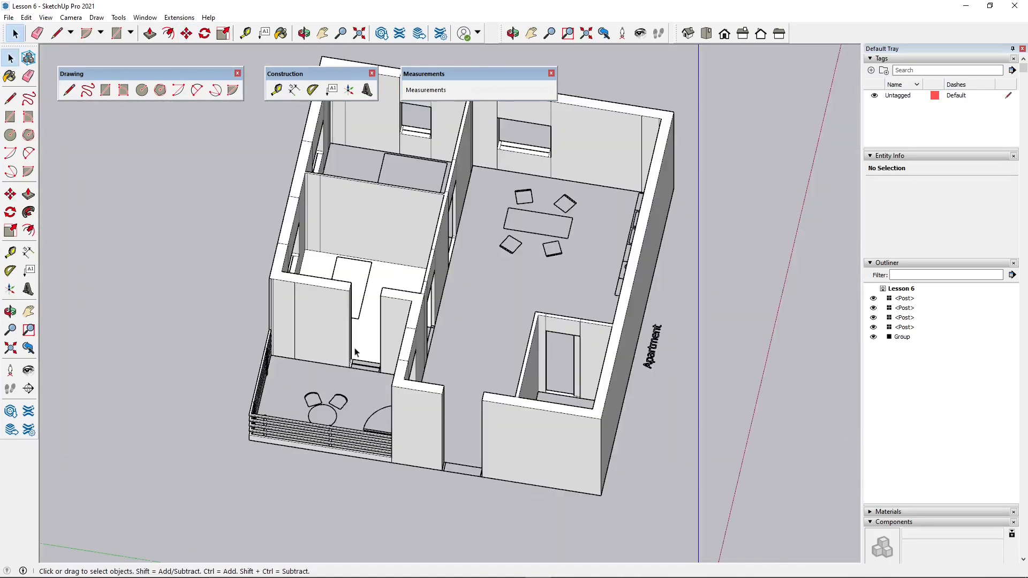
scroll(303, 373, "down", 6)
scroll(302, 369, "up", 2)
middle_click_drag(303, 370, 372, 360)
scroll(439, 418, "up", 3)
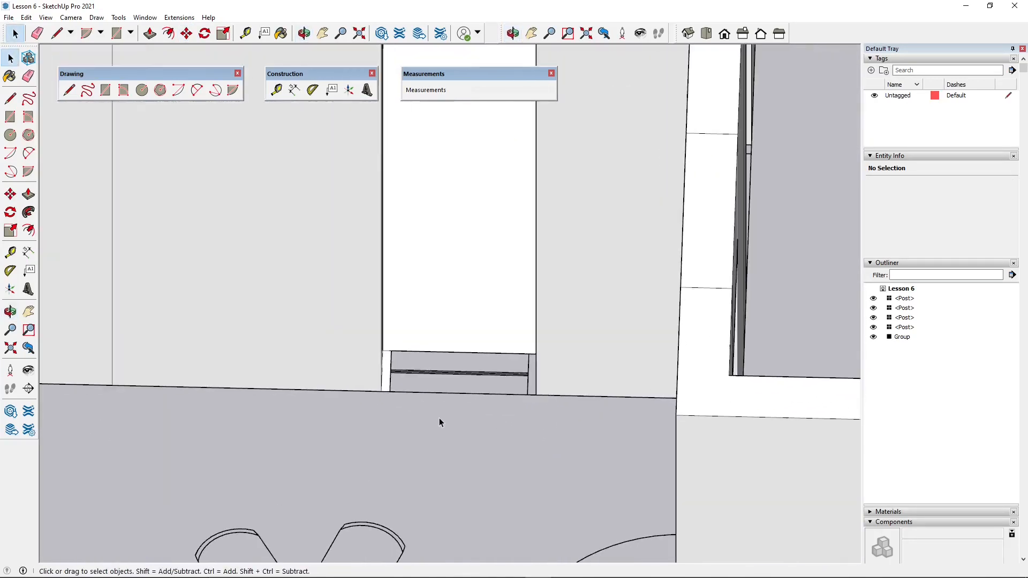
middle_click_drag(439, 418, 388, 388)
scroll(439, 403, "down", 2)
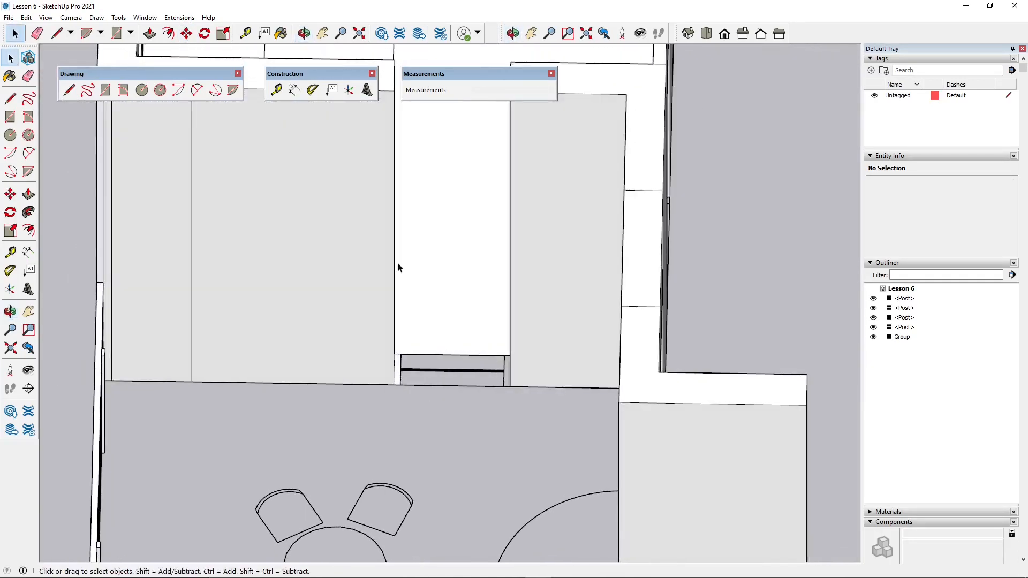
scroll(399, 269, "down", 2)
middle_click_drag(438, 295, 433, 339)
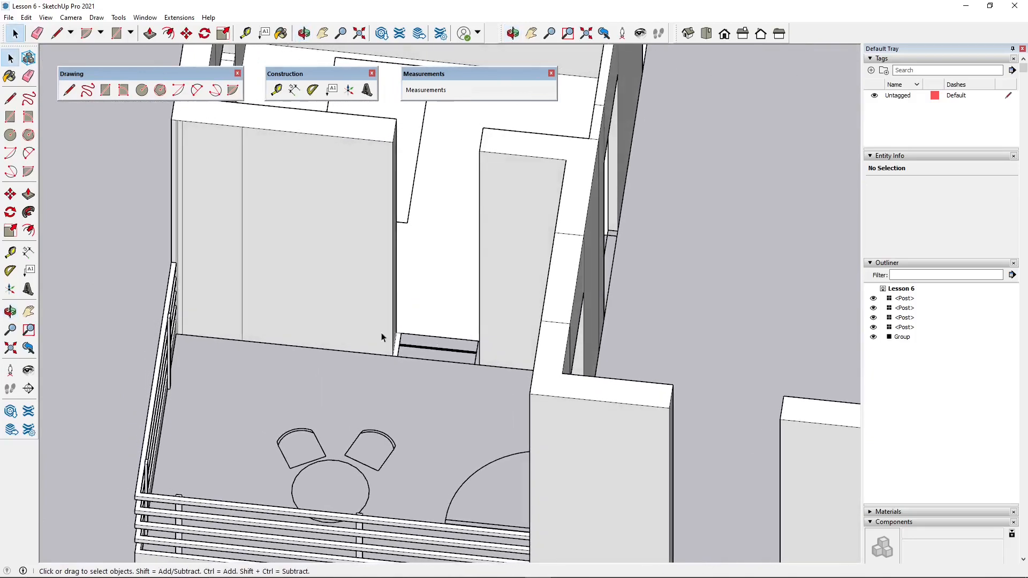
middle_click_drag(408, 402, 484, 300)
scroll(438, 362, "up", 2)
key("Delete")
- Draw a rectangle about 70 by 24 cm over the threshold of the doorway between the bedroom and the balcony
left_click(116, 33)
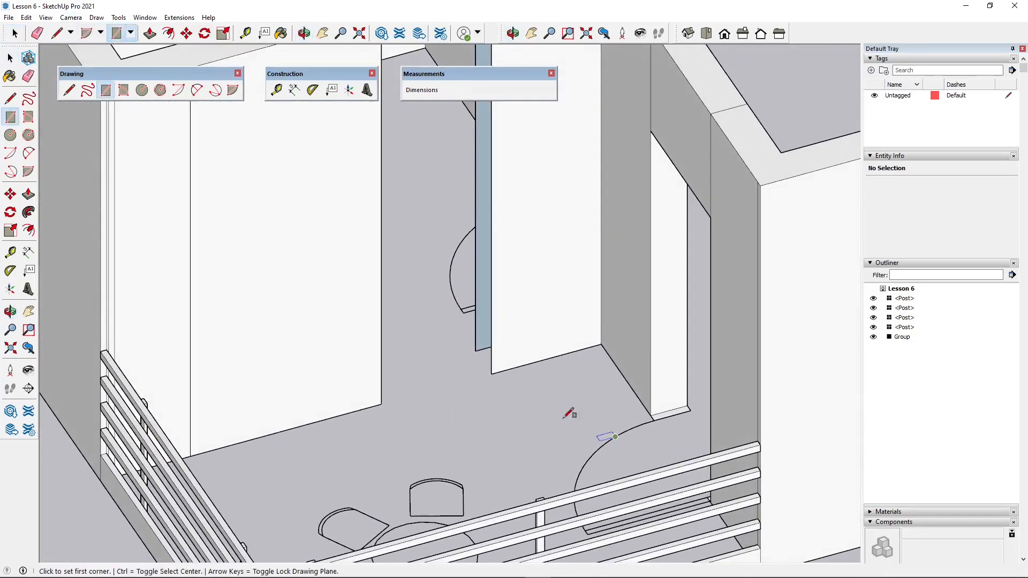
left_click(476, 351)
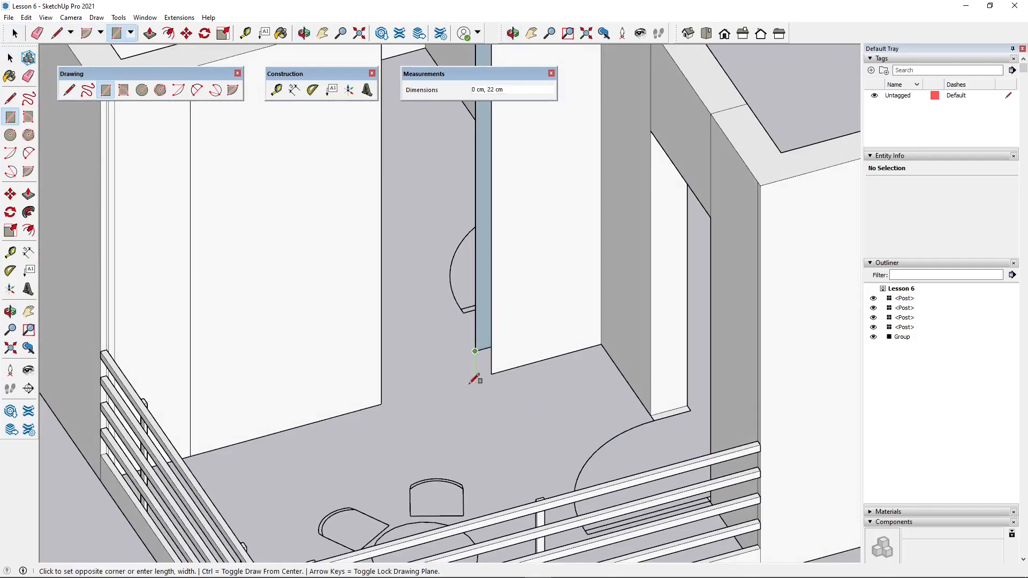
middle_click_drag(475, 380, 356, 404)
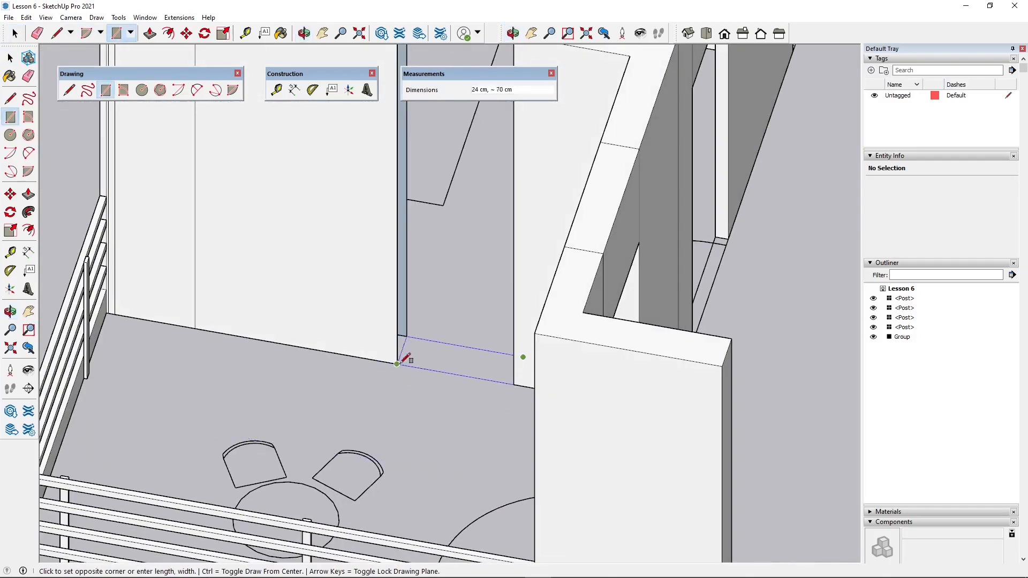
middle_click_drag(406, 357, 407, 300)
- Select the threshold rectangle of the bedroom's balcony doorway and copy it 220 cm straight up
left_click(14, 34)
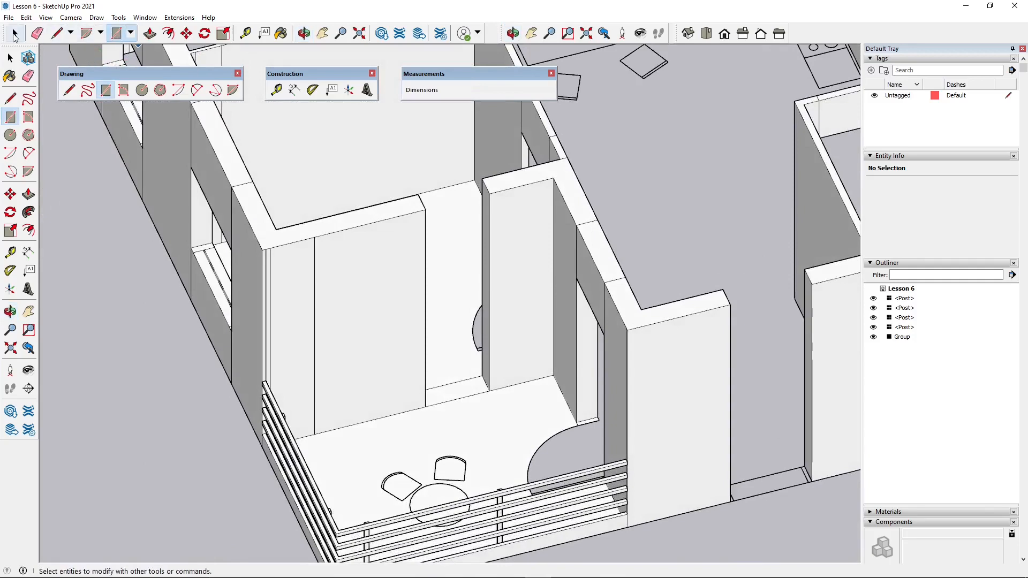
scroll(482, 368, "up", 3)
left_click(487, 349)
scroll(537, 416, "down", 3)
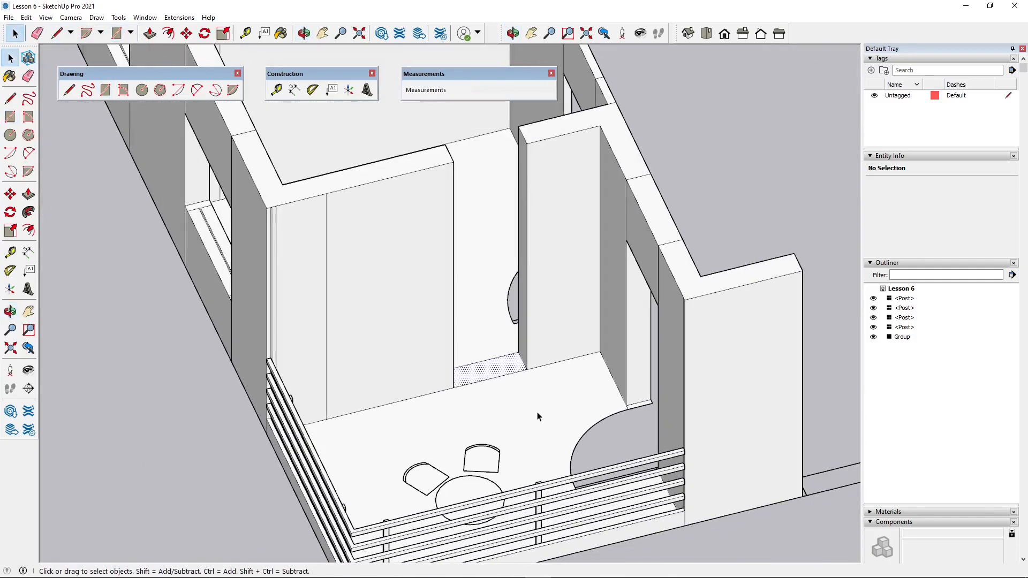
middle_click_drag(537, 416, 374, 404)
left_click(186, 33)
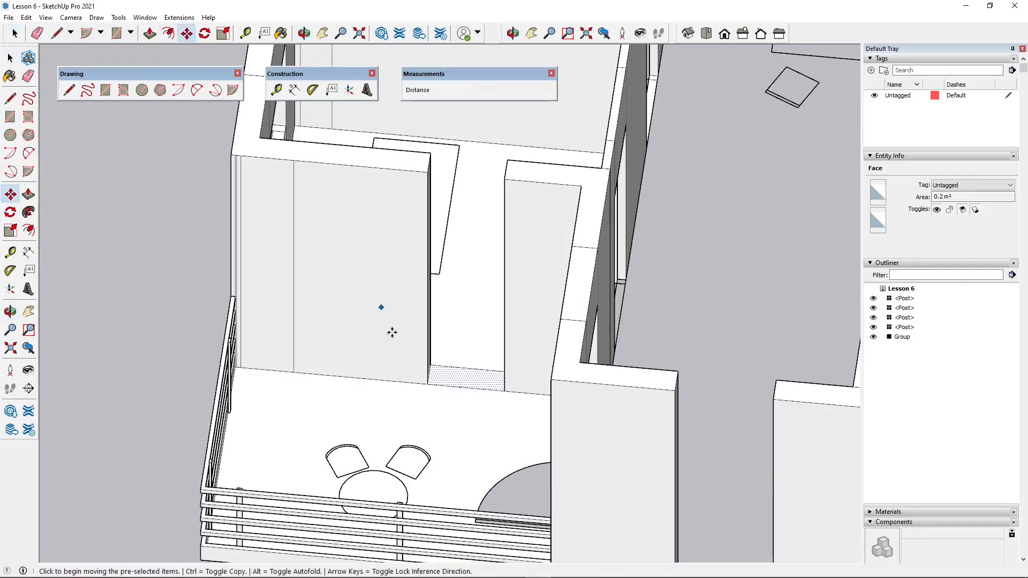
left_click(426, 386)
key("ctrl")
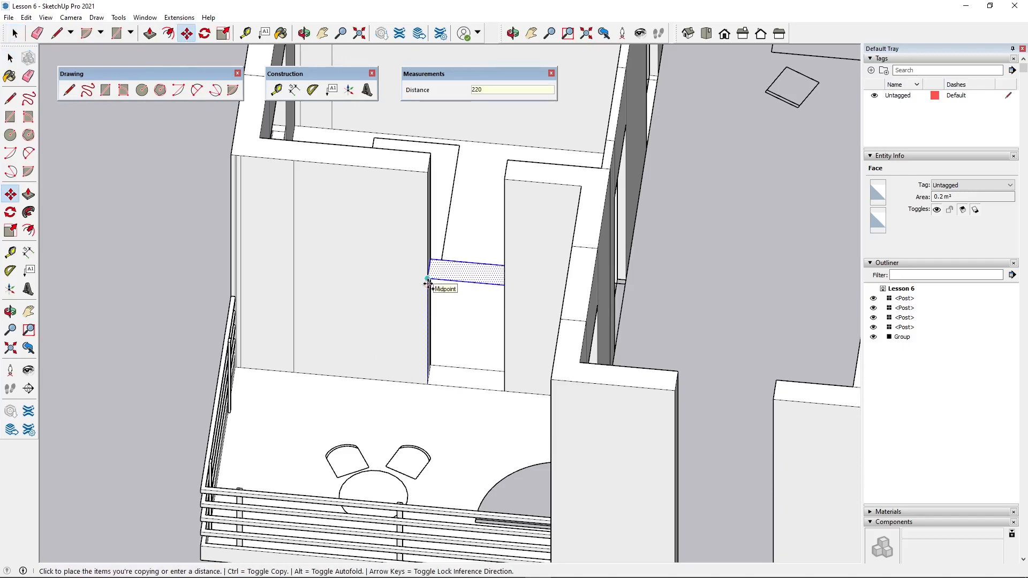
key("Escape")
middle_click_drag(443, 275, 382, 362)
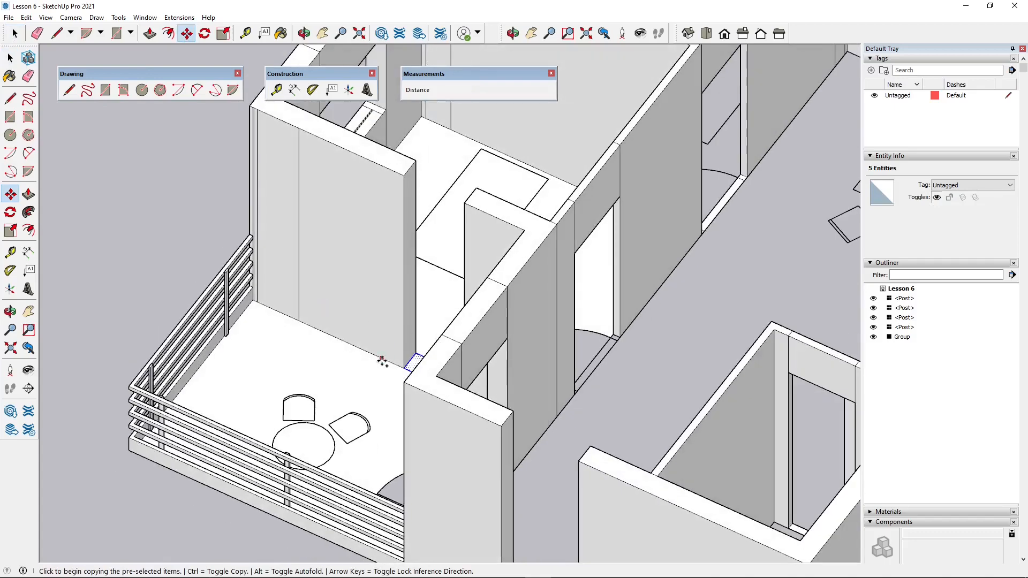
left_click(401, 368)
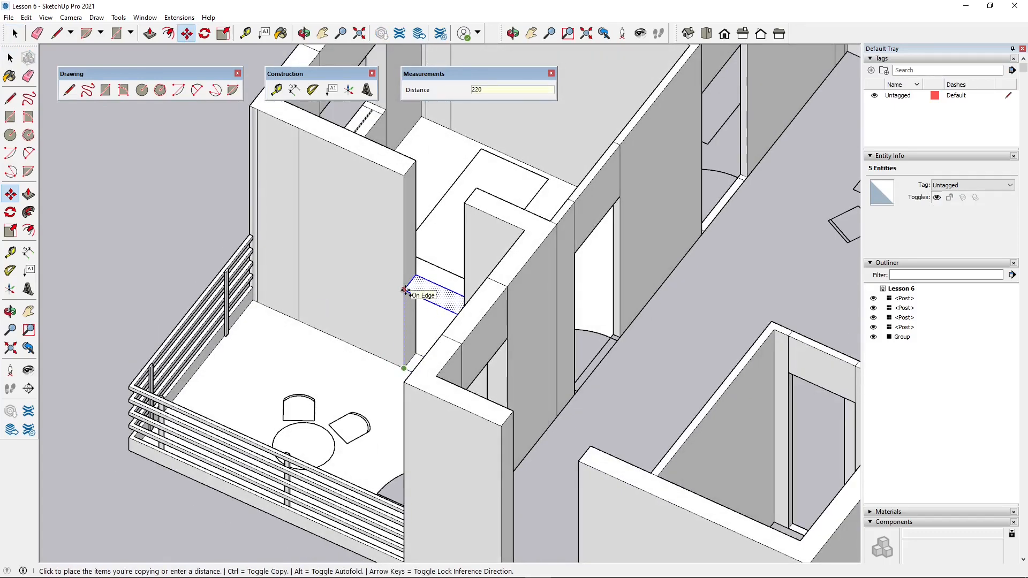
key("Return")
- Copy the raised door-head rectangle about 80 cm further up so it closes the gap between the wall tops
scroll(405, 290, "down", 1)
middle_click_drag(390, 282, 451, 231)
scroll(448, 230, "up", 2)
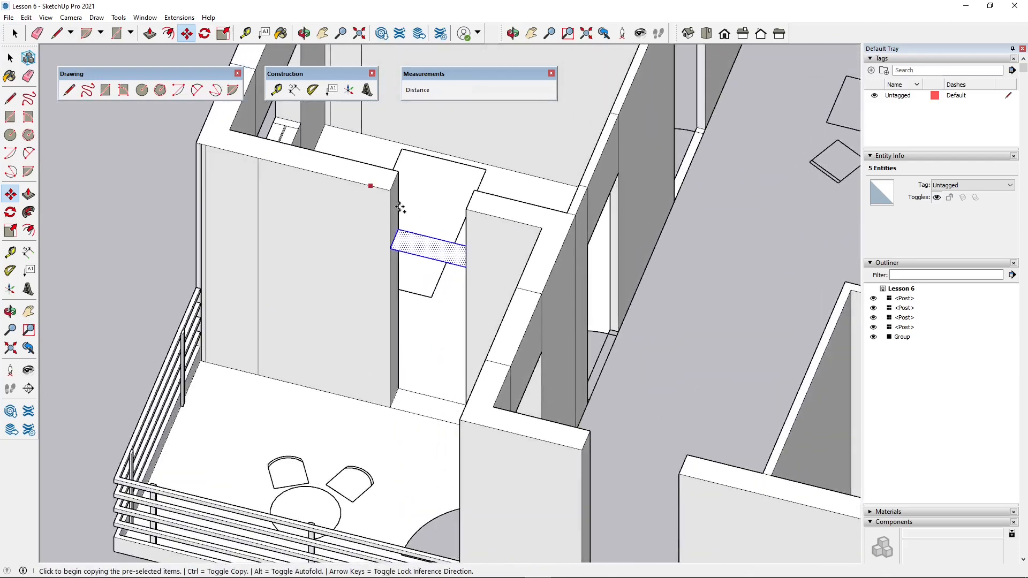
scroll(401, 207, "up", 1)
left_click(391, 260)
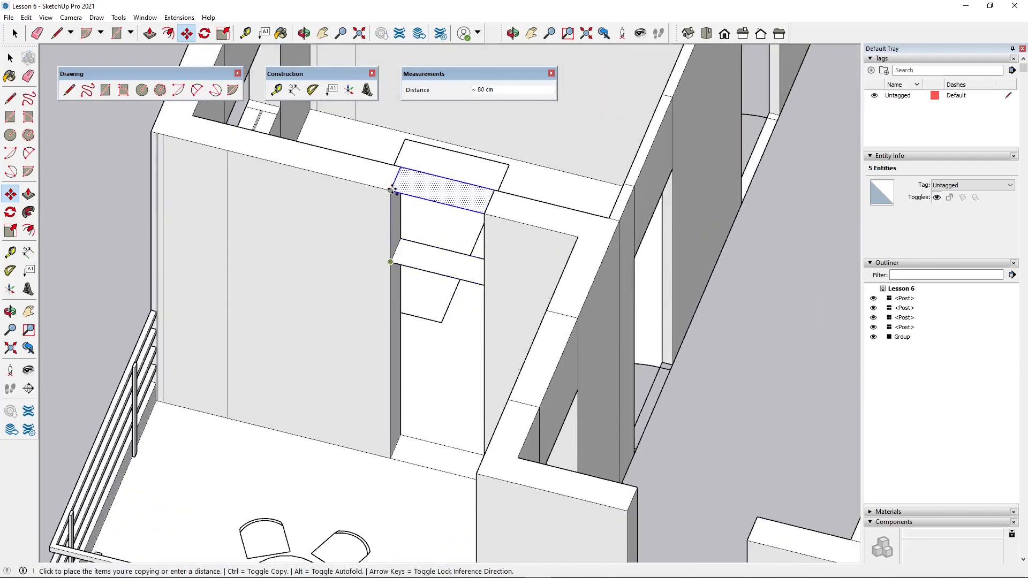
left_click(391, 191)
- Draw a rectangle on the balcony side of the doorway, from the wall top down to the raised door-head face
middle_click_drag(390, 273, 550, 231)
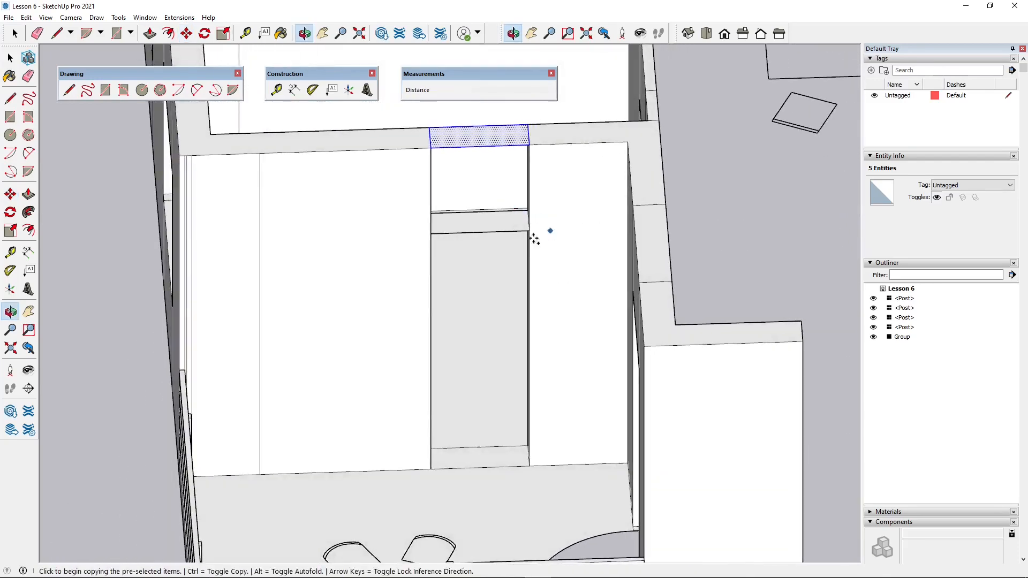
middle_click_drag(429, 257, 632, 324)
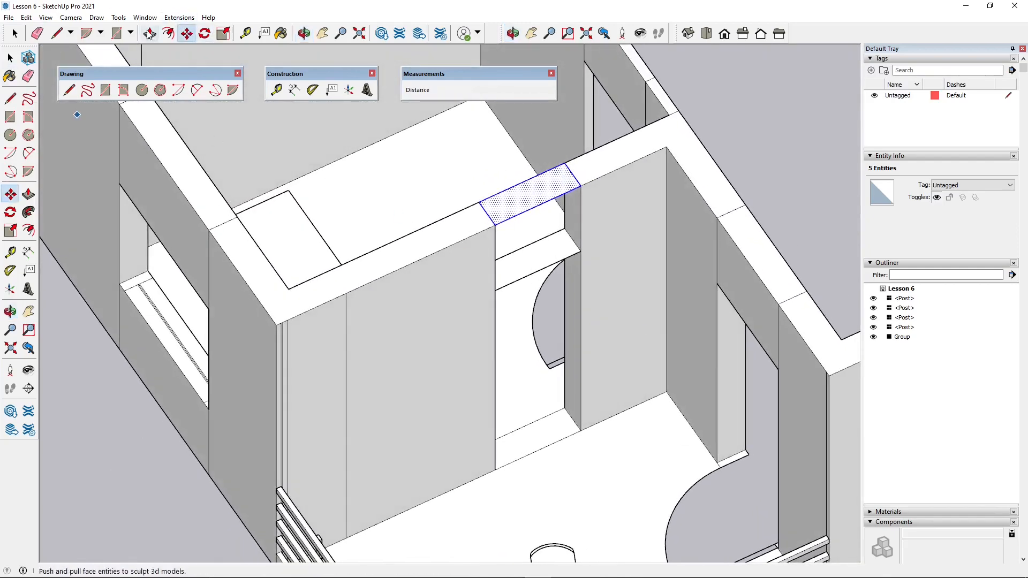
left_click(116, 39)
middle_click_drag(241, 139, 459, 150)
left_click(455, 156)
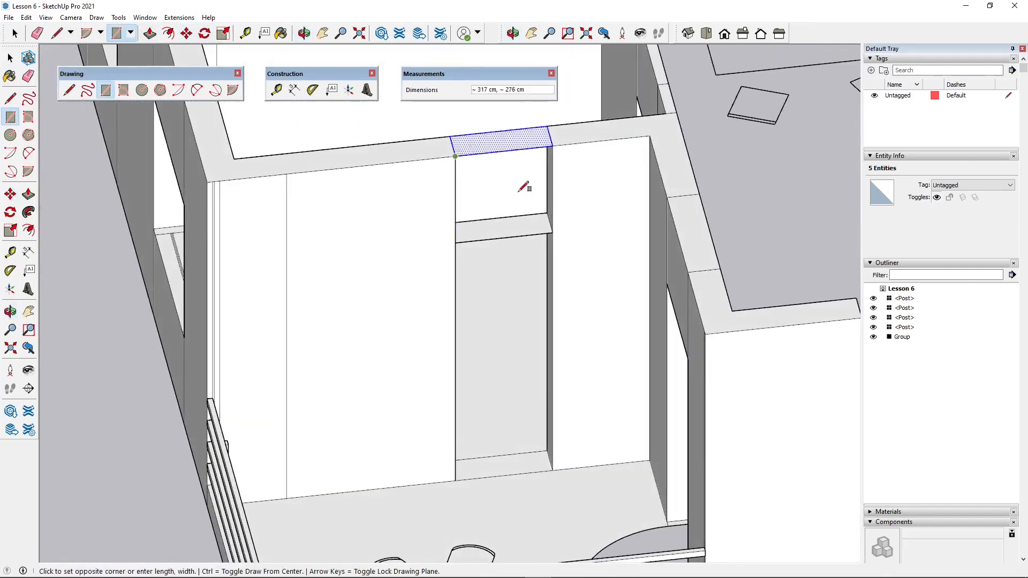
left_click(553, 232)
- Draw a matching rectangle on the bedroom side of the doorway, from the wall top down to the door head
middle_click_drag(363, 230, 578, 338)
scroll(572, 342, "down", 2)
scroll(519, 111, "up", 4)
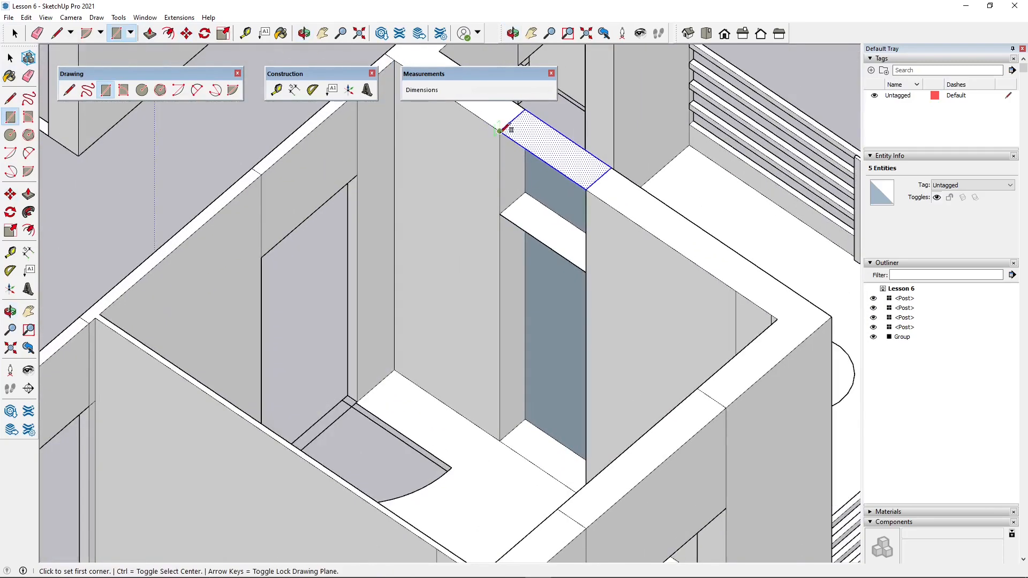
left_click(500, 130)
left_click(586, 272)
- Push the face filling the doorway below the door head 24 cm through the wall to open the passage
middle_click_drag(489, 386, 332, 310)
left_click(15, 33)
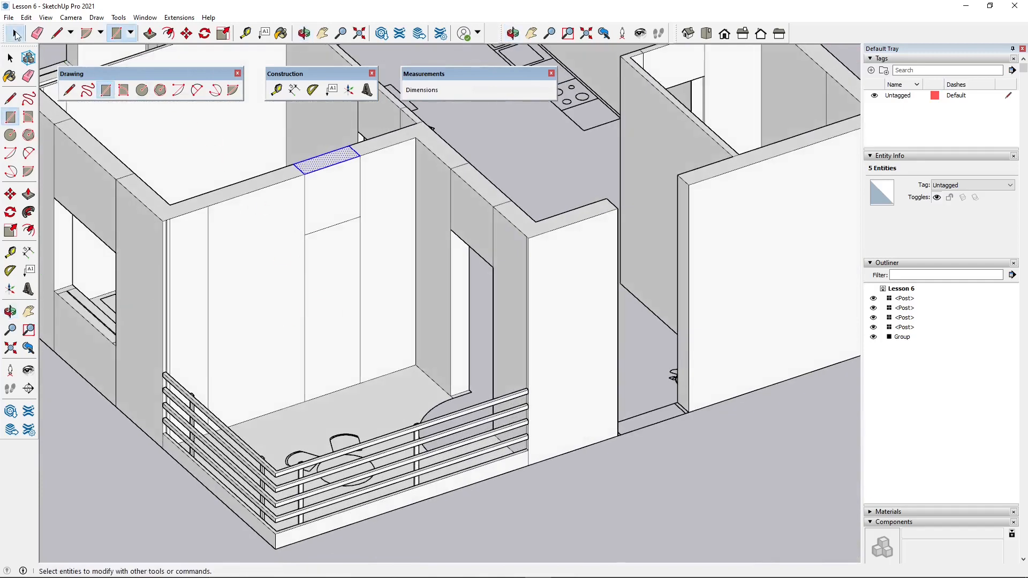
middle_click_drag(315, 261, 311, 300)
left_click(349, 309)
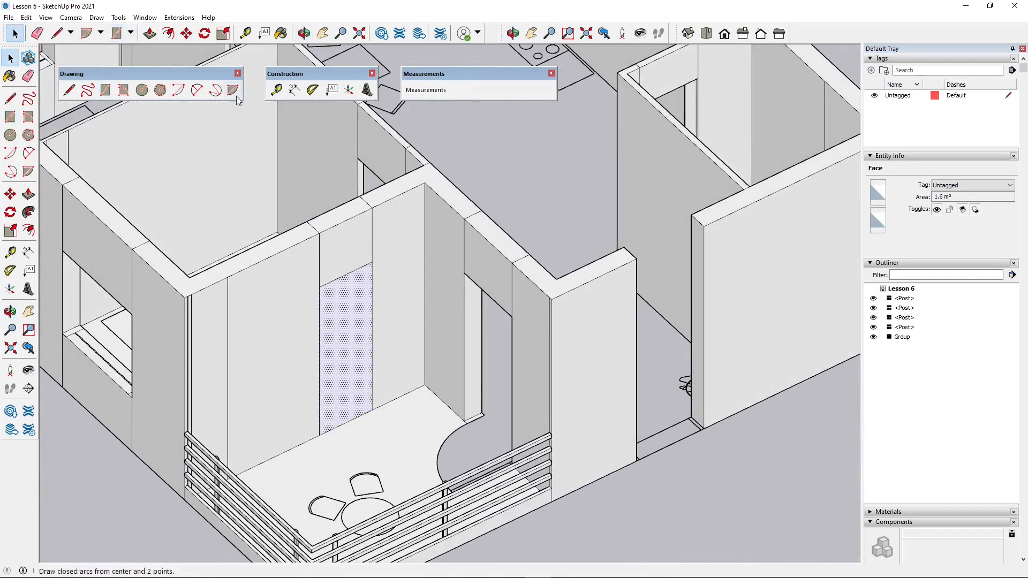
left_click(150, 34)
left_click(361, 328)
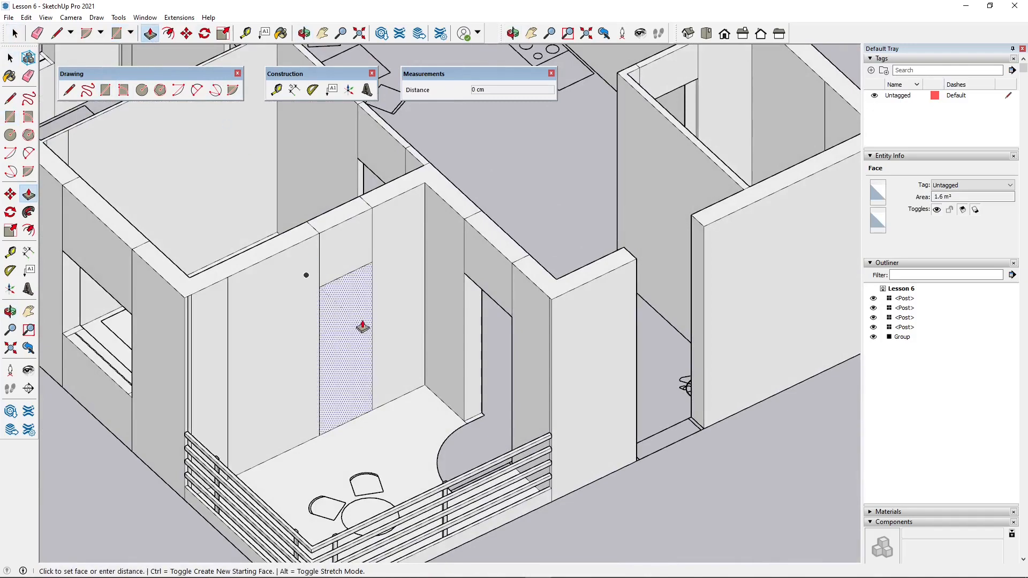
left_click(361, 401)
middle_click_drag(395, 427, 301, 350)
key("space")
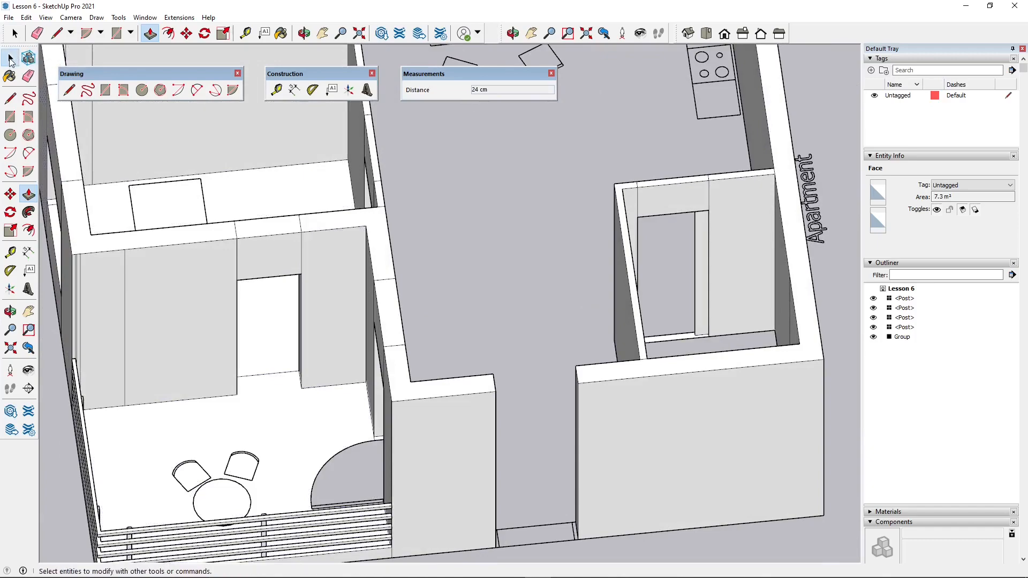
- Draw a rectangle across the floor of the entrance door opening, spanning the 24 cm wall thickness between the two jambs
scroll(370, 292, "down", 5)
middle_click_drag(402, 319, 335, 270)
scroll(335, 270, "up", 2)
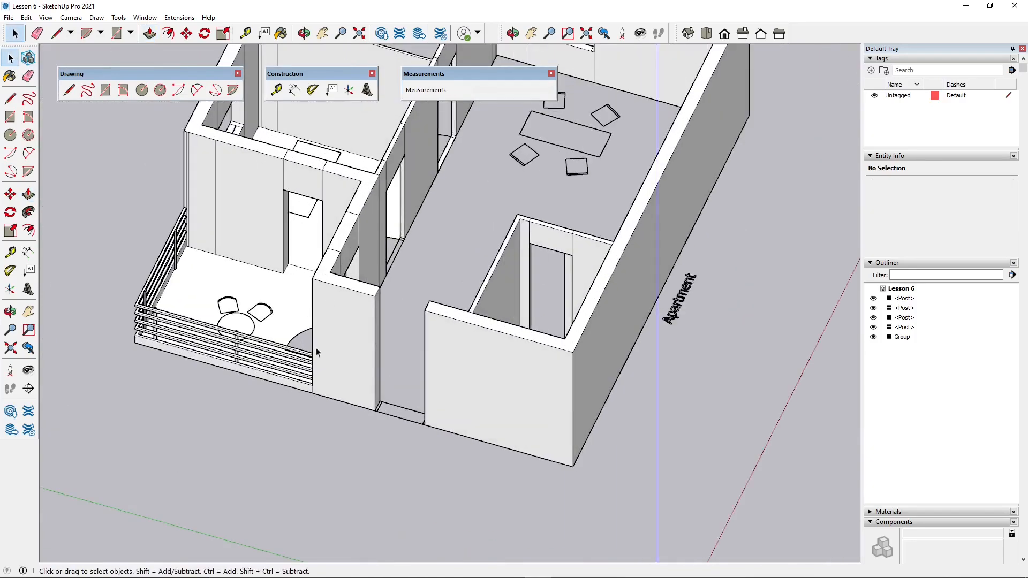
middle_click_drag(317, 351, 360, 295)
scroll(411, 304, "up", 2)
middle_click_drag(300, 358, 370, 310)
scroll(442, 340, "up", 1)
scroll(442, 340, "down", 1)
middle_click_drag(461, 375, 372, 384)
scroll(448, 444, "up", 1)
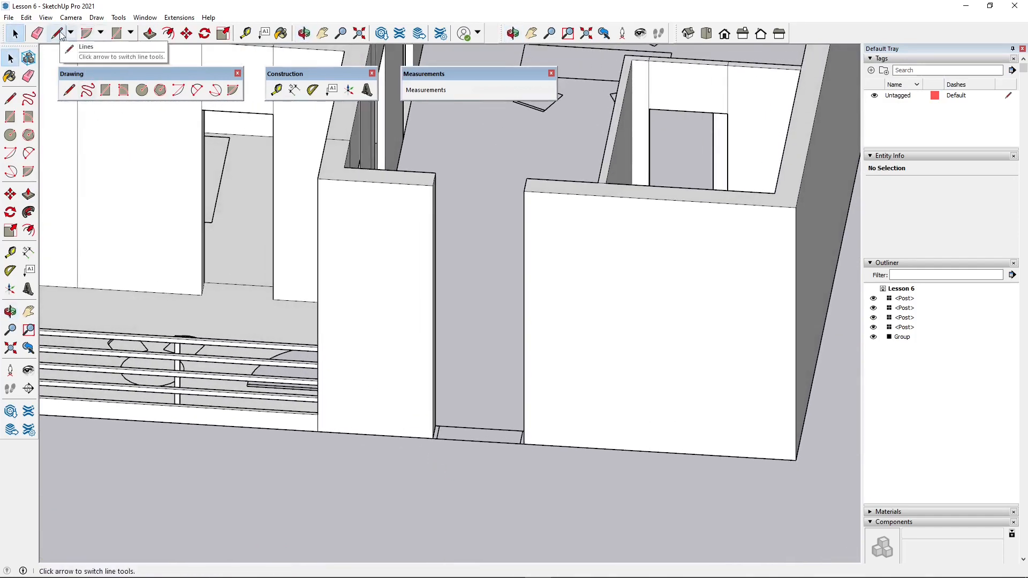
left_click(116, 33)
scroll(482, 425, "up", 4)
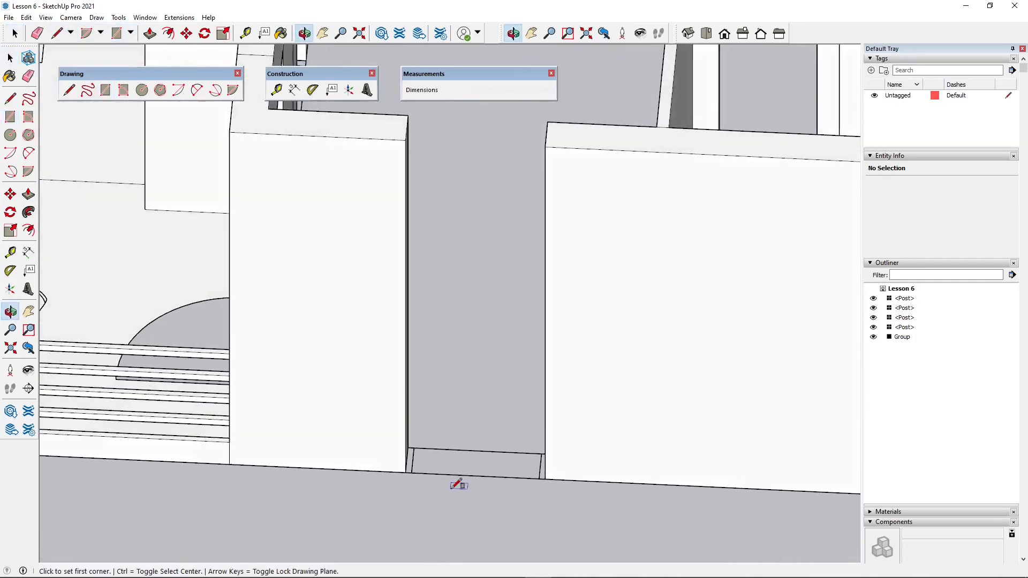
left_click(409, 448)
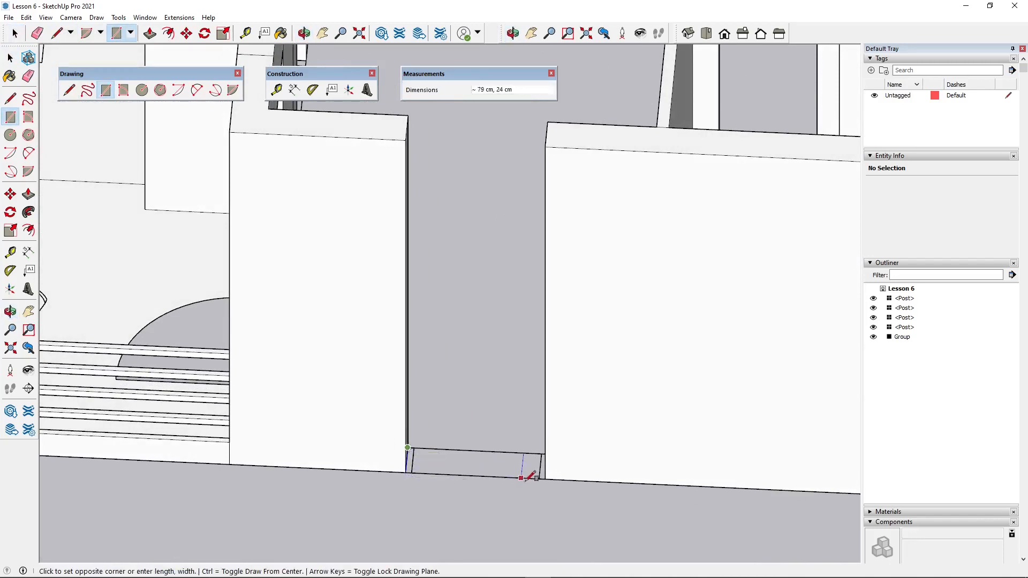
left_click(546, 479)
scroll(482, 364, "down", 2)
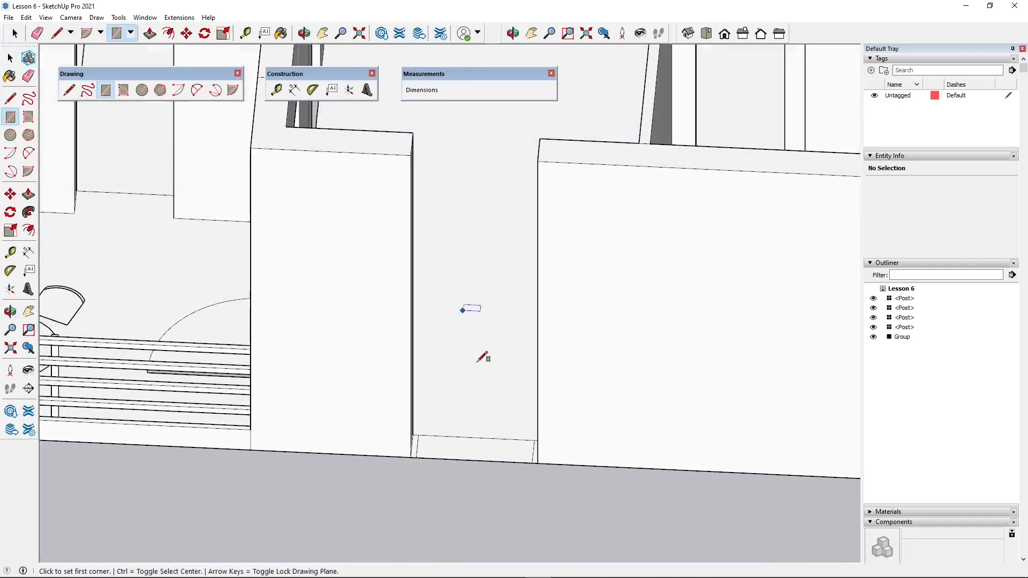
- Select the entrance threshold face together with its edges
middle_click_drag(485, 356, 453, 374)
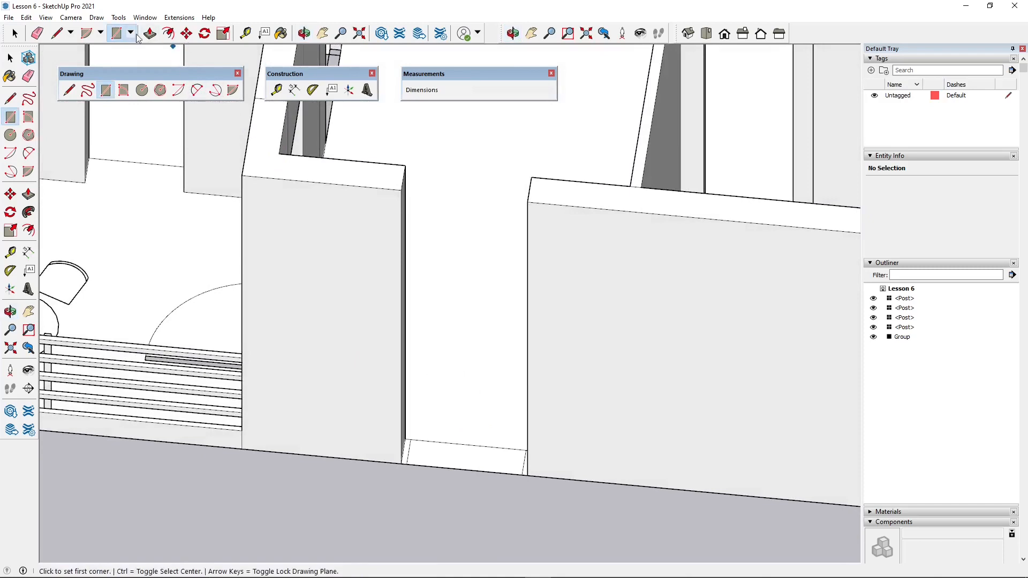
left_click(57, 33)
key("space")
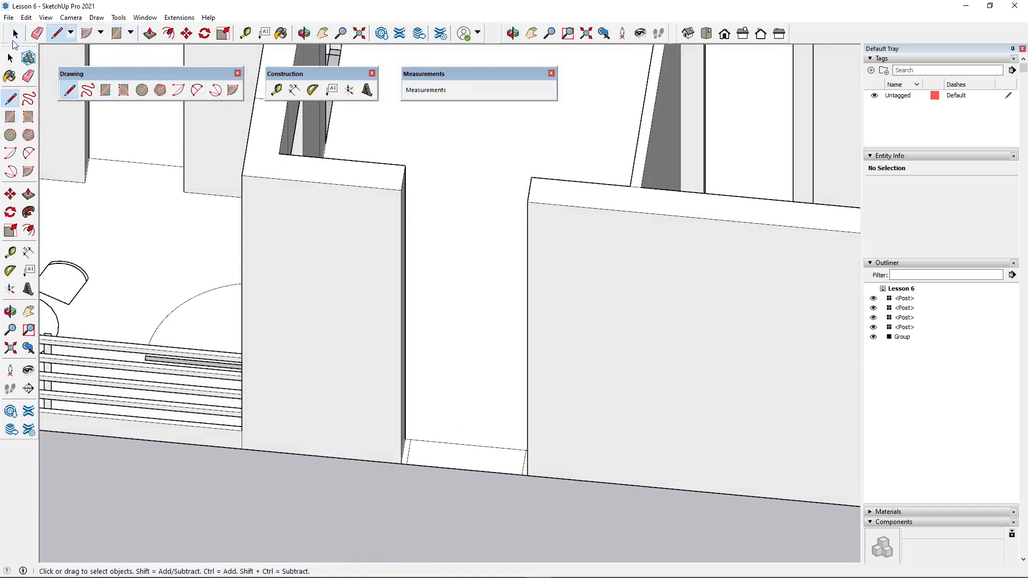
left_click_drag(541, 503, 542, 502)
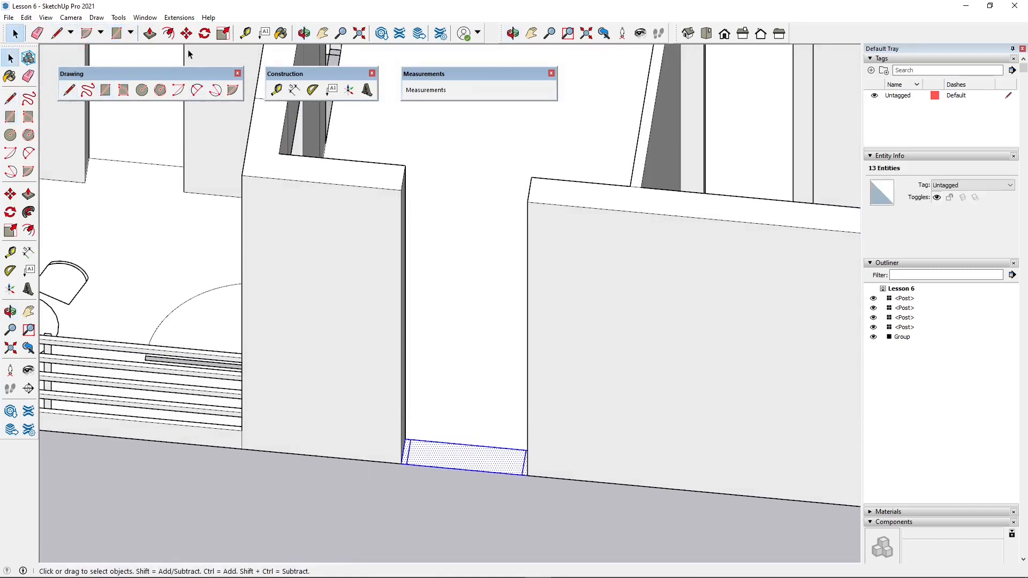
key("m")
left_click(401, 462)
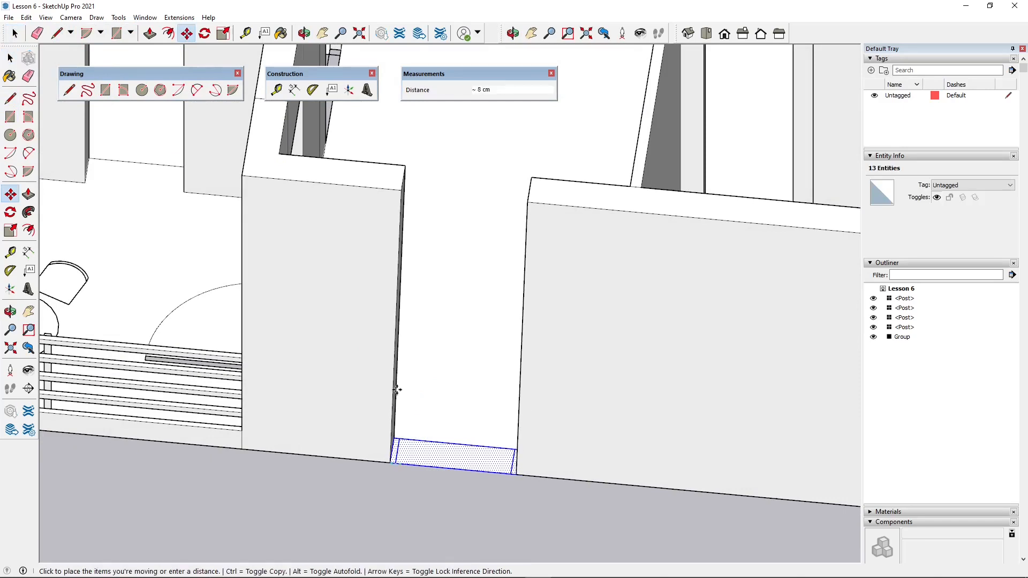
key("ctrl")
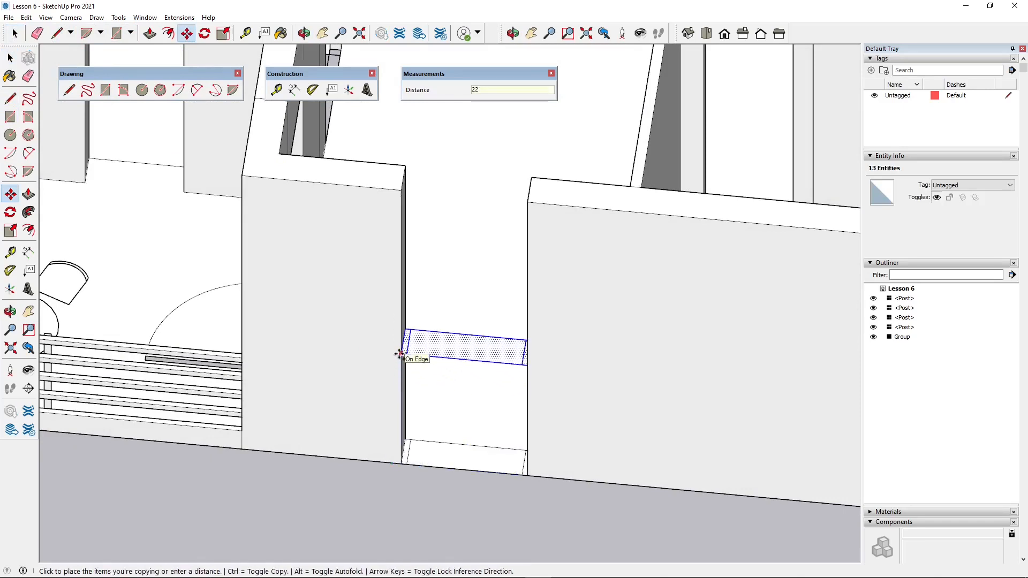
key("Escape")
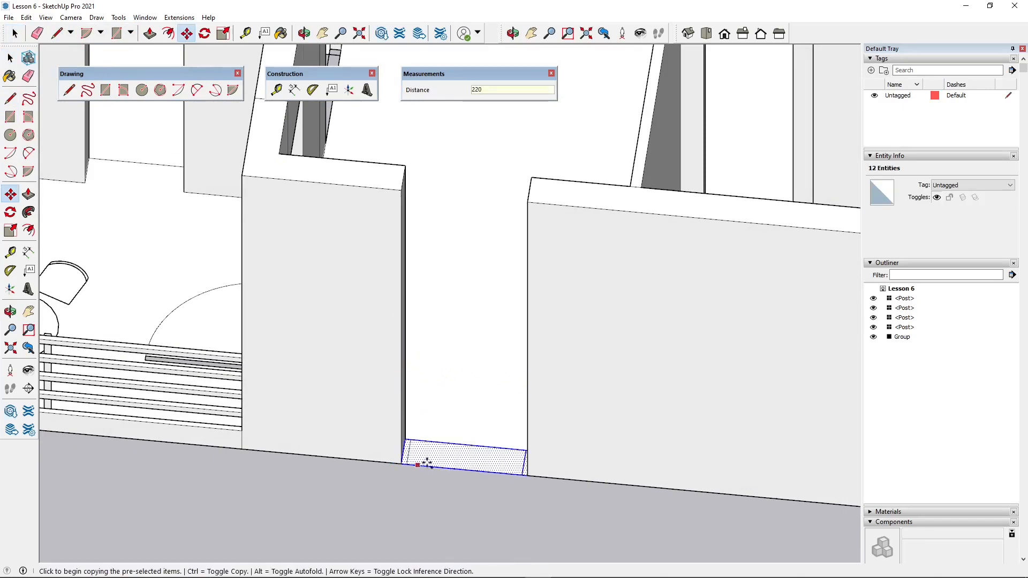
- Copy the selected entrance threshold geometry 220 cm straight up to form the underside of the door head
middle_click_drag(423, 462, 377, 438)
left_click(355, 447)
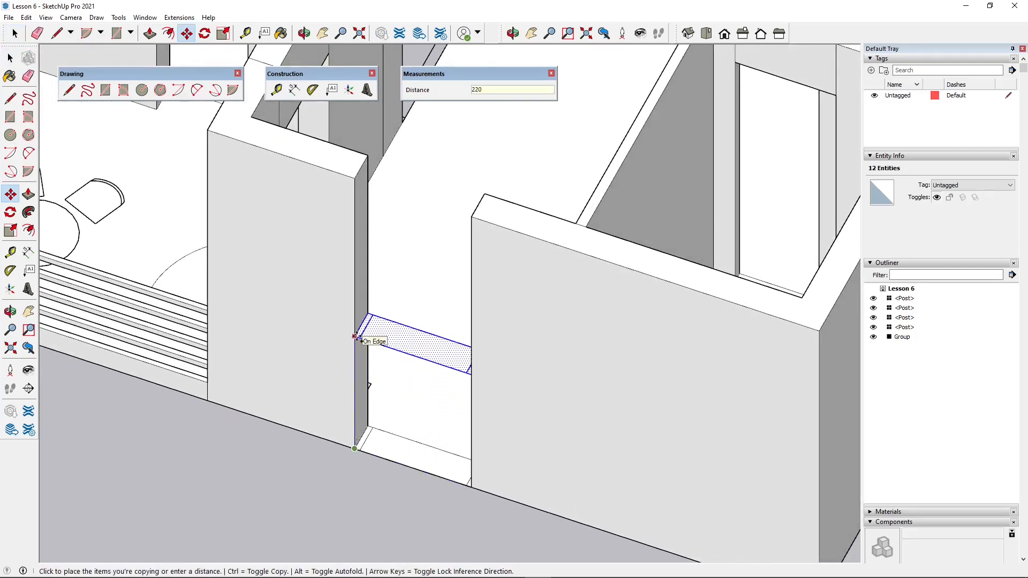
type("220")
key("Return")
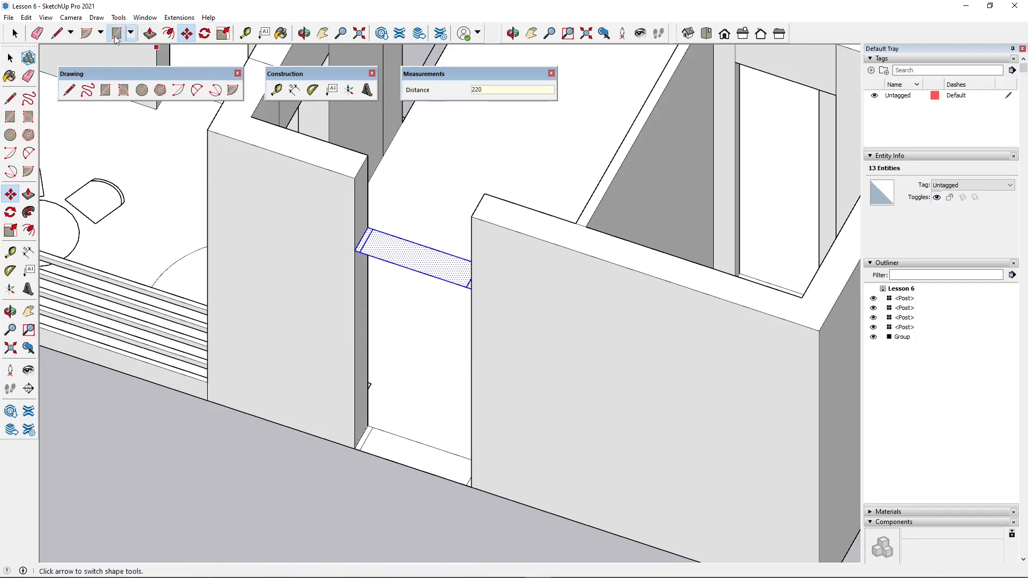
- Close the wall above the entrance door with rectangles on its top and outer side, and delete the face covering the living room
left_click(116, 35)
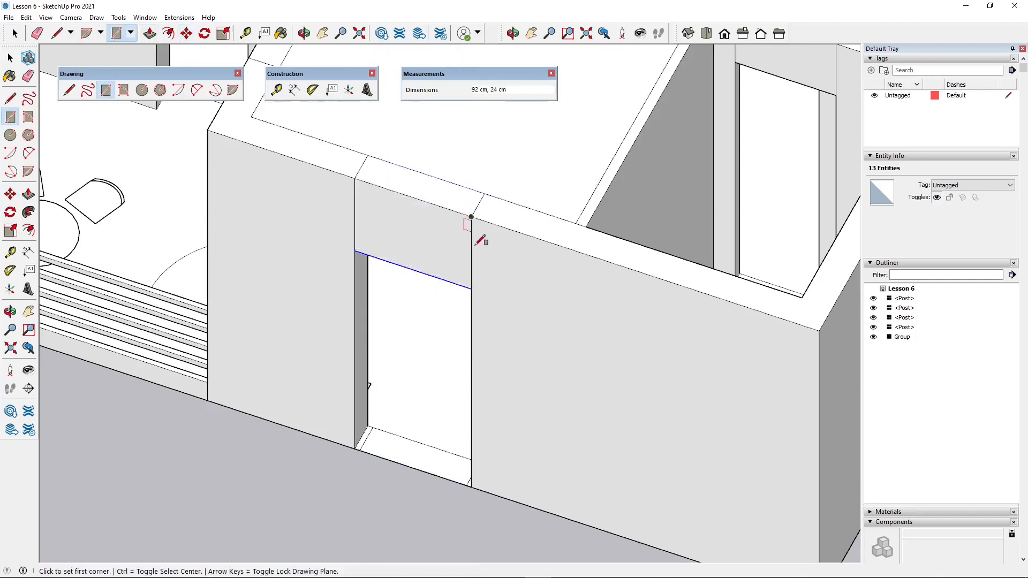
scroll(368, 393, "down", 5)
key("space")
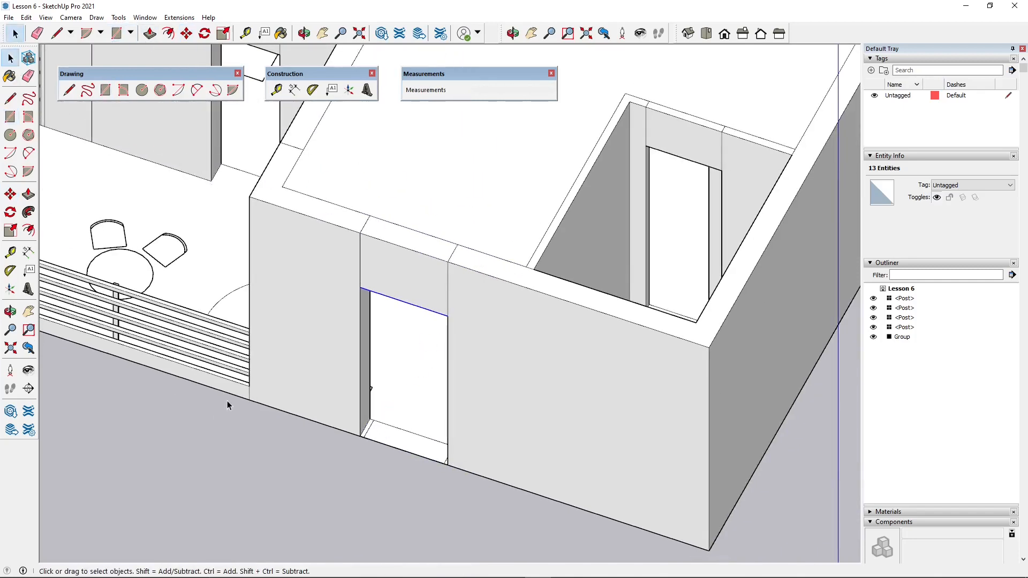
middle_click_drag(228, 402, 463, 375)
left_click(424, 282)
key("Delete")
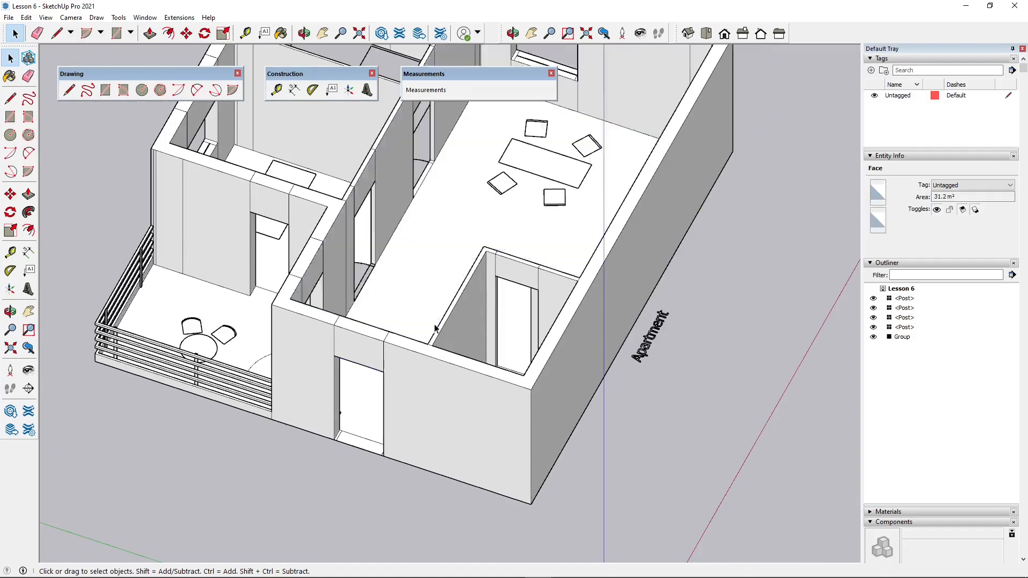
- Draw a 220 by 92 cm rectangle filling the entrance doorway flush with the outer wall face
scroll(442, 369, "down", 3)
middle_click_drag(381, 442, 475, 433)
scroll(475, 437, "up", 6)
middle_click_drag(368, 455, 349, 197)
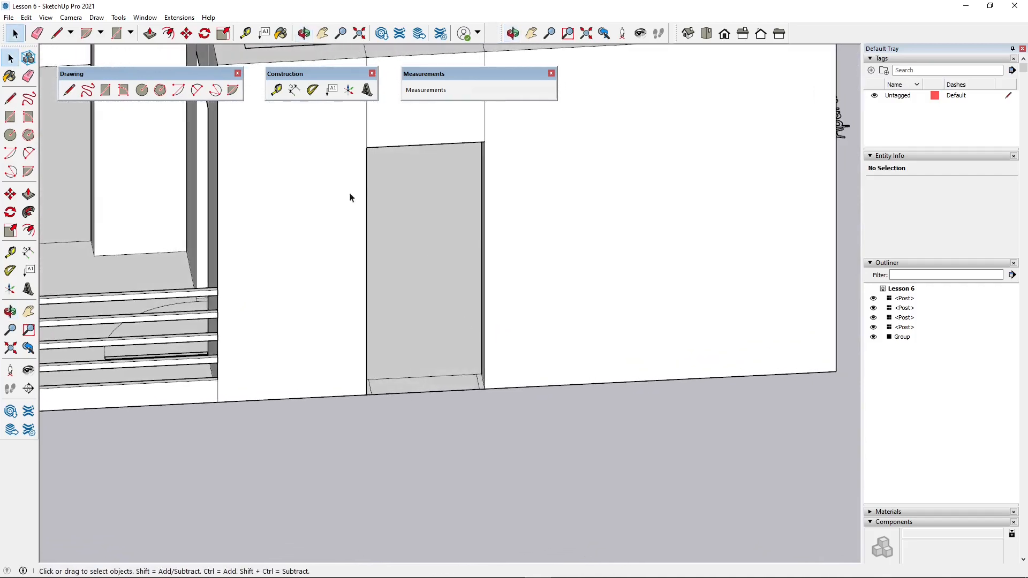
left_click(117, 34)
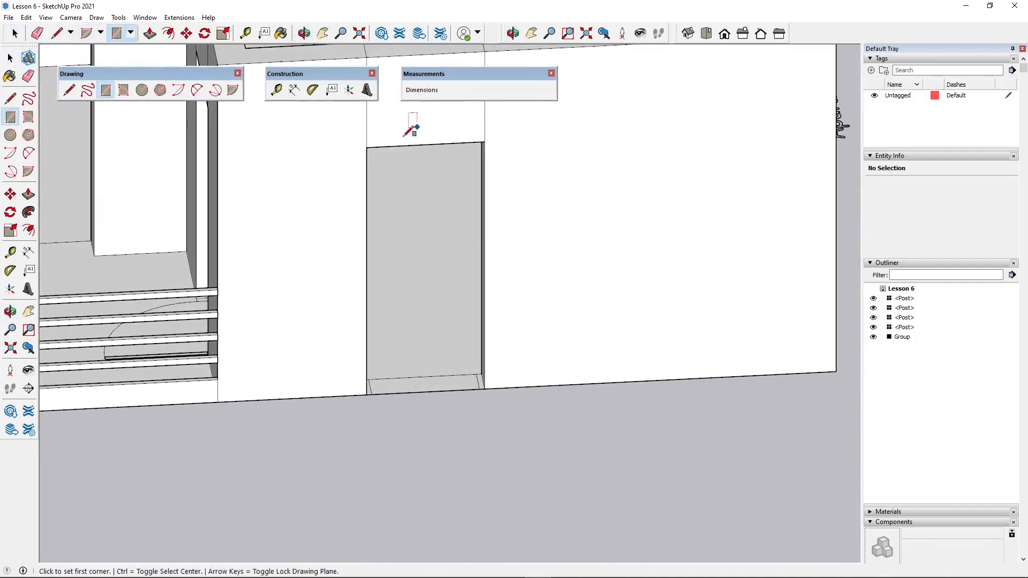
left_click(366, 147)
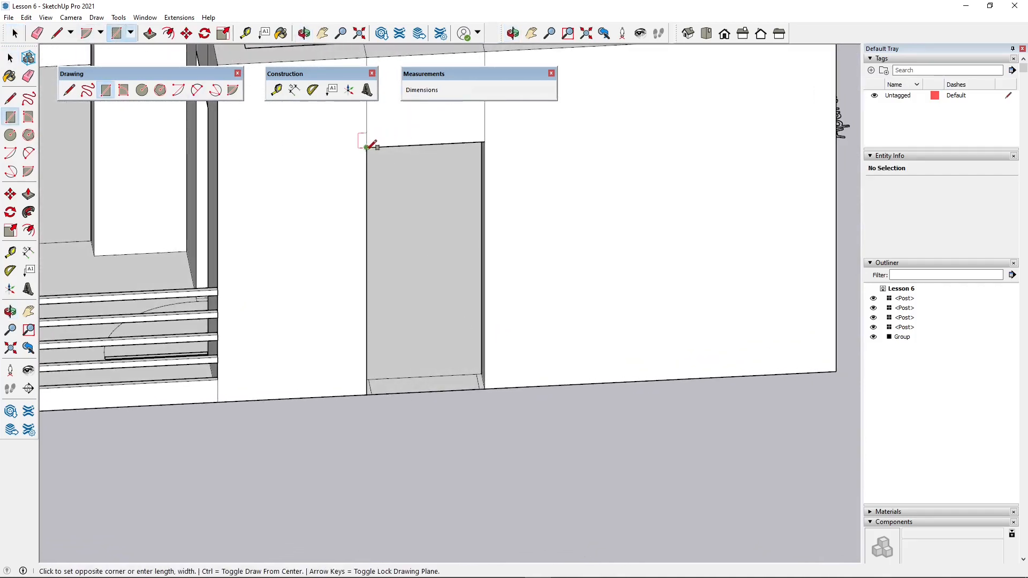
left_click(485, 388)
- Offset the outline of the entrance door rectangle 4 cm inward to form the frame
middle_click_drag(567, 287, 411, 364)
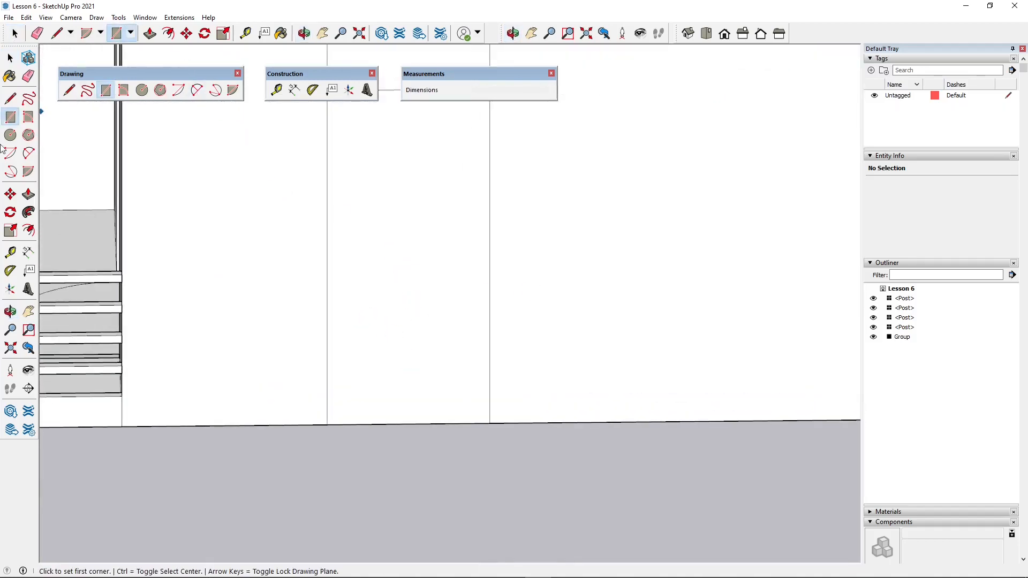
left_click(28, 231)
left_click(428, 239)
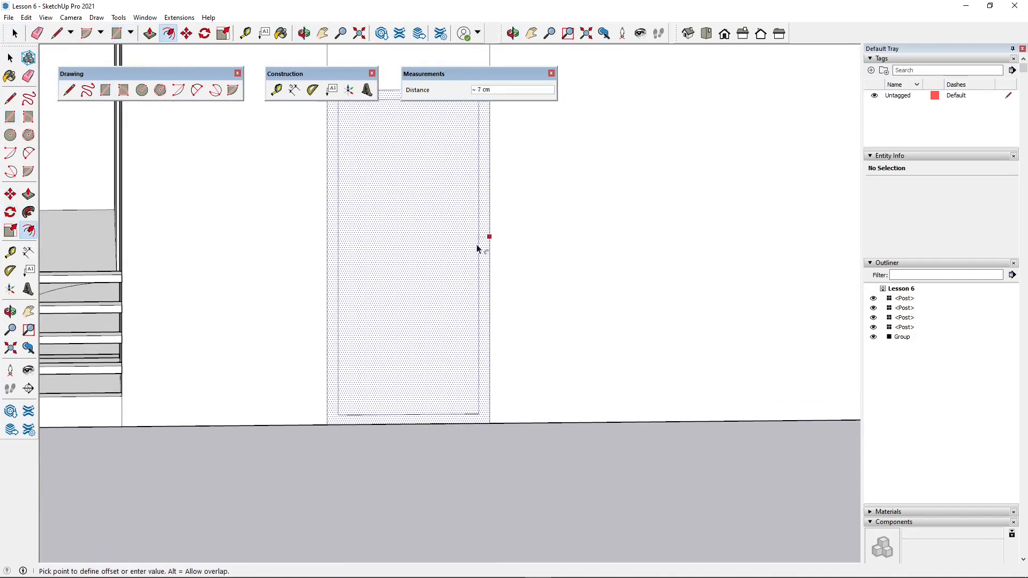
scroll(474, 276, "down", 2)
key("o")
left_click_drag(475, 425, 400, 49)
middle_click_drag(400, 50, 425, 163)
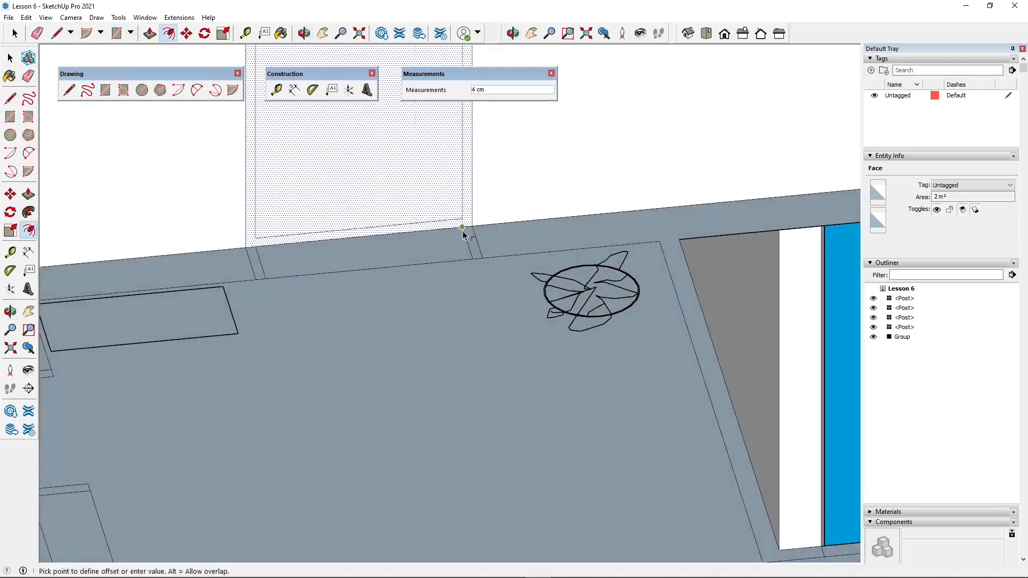
scroll(454, 351, "down", 2)
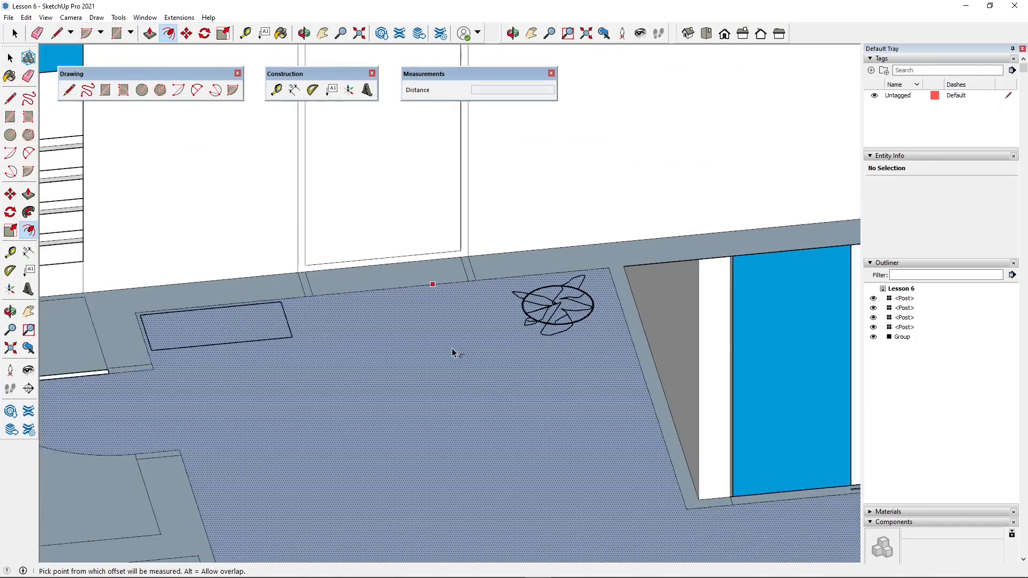
middle_click_drag(454, 351, 379, 427)
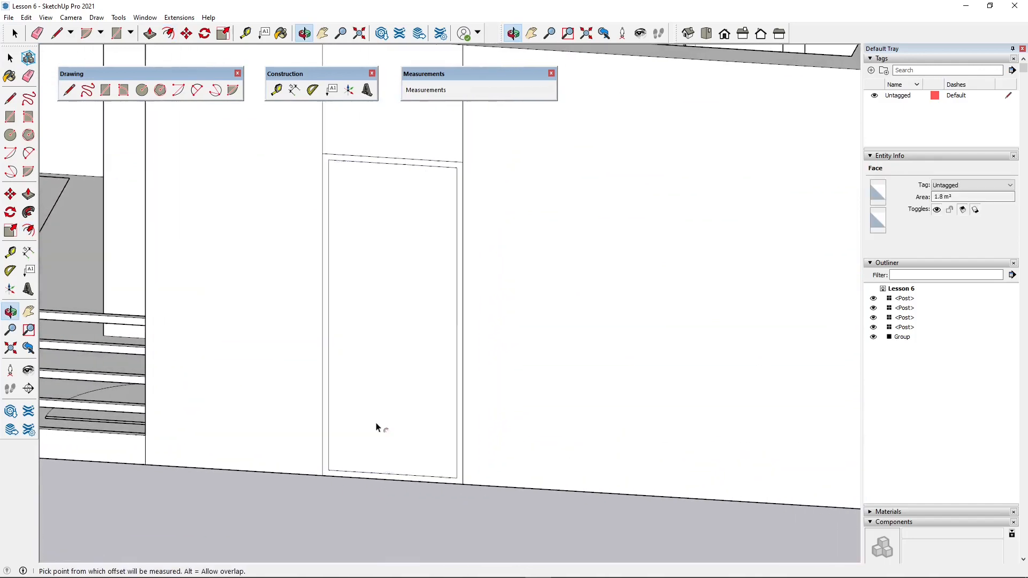
- Delete the face inside the offset outline to open the entrance doorway
left_click(10, 57)
left_click(378, 238)
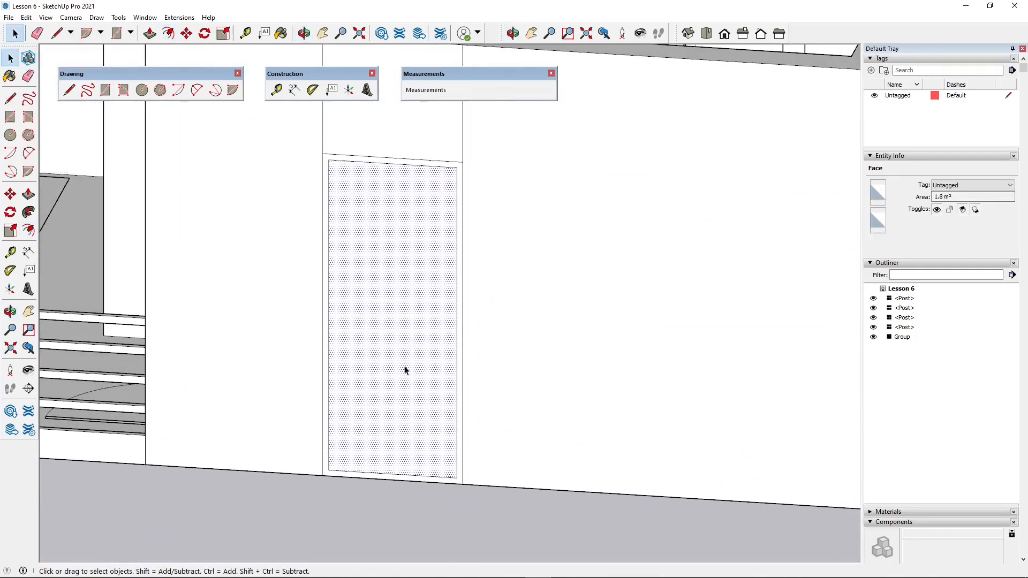
key("Delete")
scroll(413, 360, "down", 1)
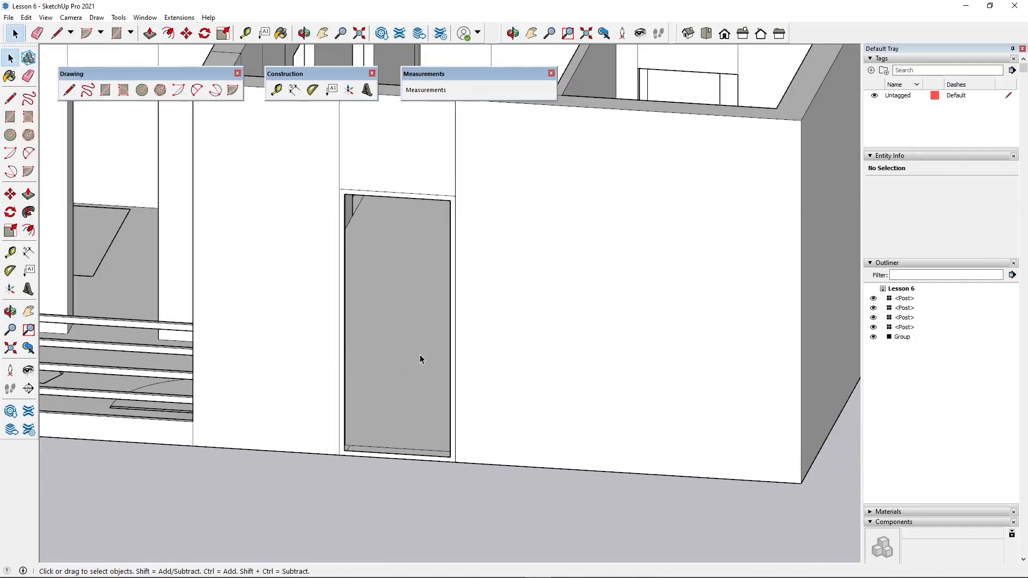
- Pull the entrance door frame face 2 cm out from the outer wall
left_click(150, 33)
scroll(410, 201, "up", 5)
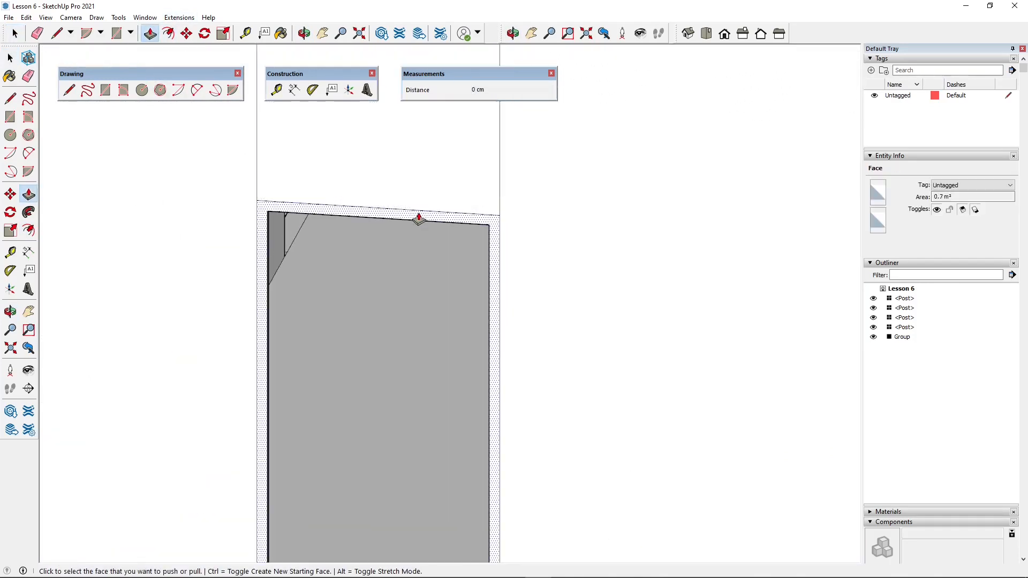
left_click(417, 217)
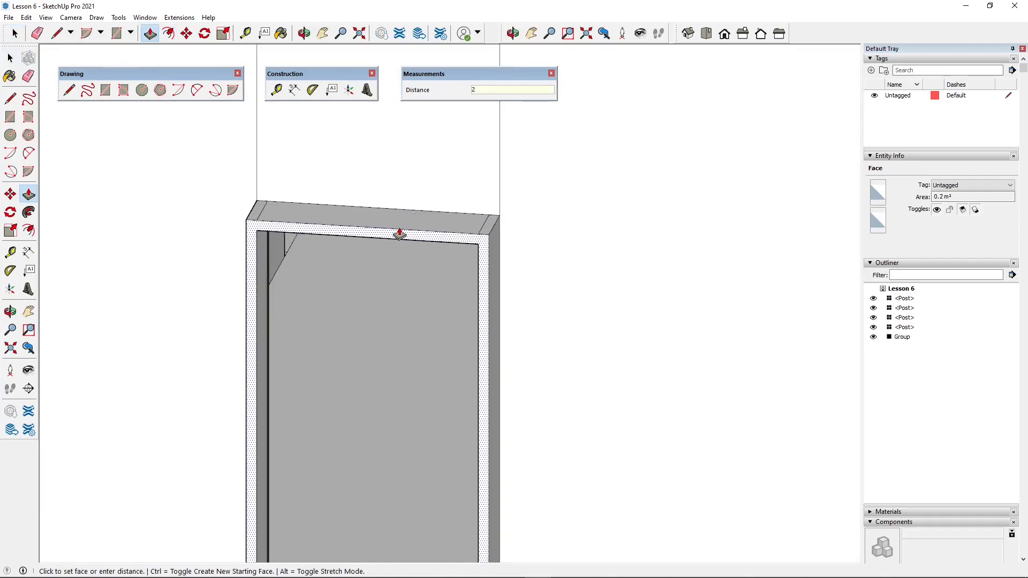
key("Return")
scroll(406, 217, "down", 4)
middle_click_drag(496, 262, 373, 383)
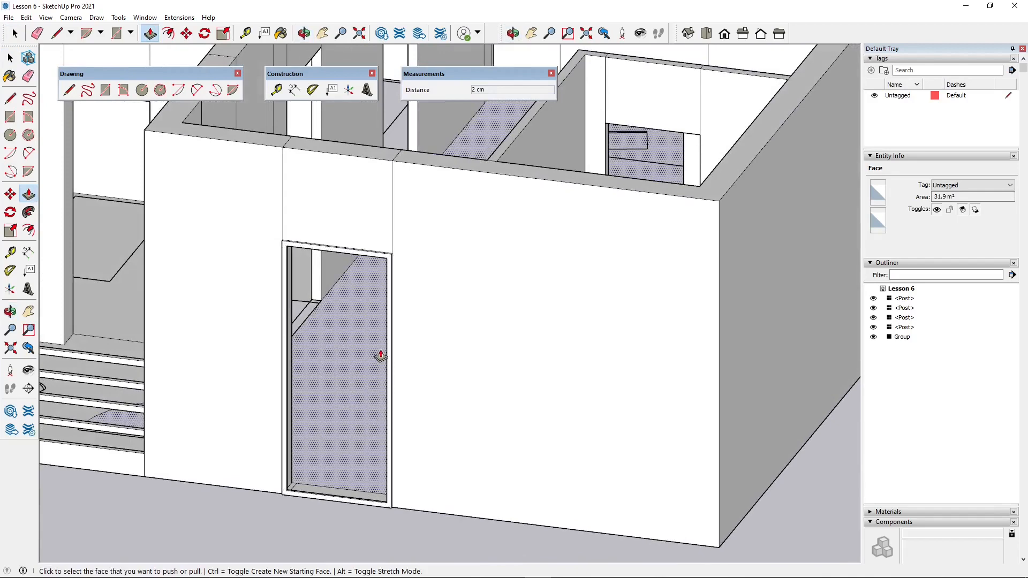
- Draw a vertical line from the opening's lower corner nearest the balcony down to the frame's bottom edge
scroll(349, 497, "up", 5)
middle_click_drag(359, 501, 395, 347)
left_click(10, 58)
middle_click_drag(371, 393, 519, 436)
scroll(317, 421, "up", 3)
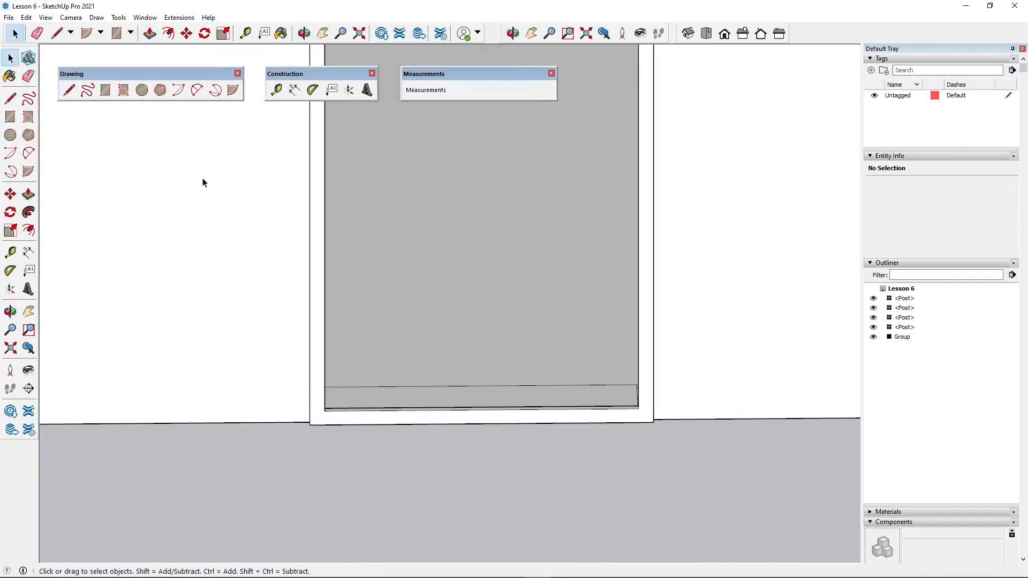
left_click(54, 34)
scroll(329, 394, "up", 2)
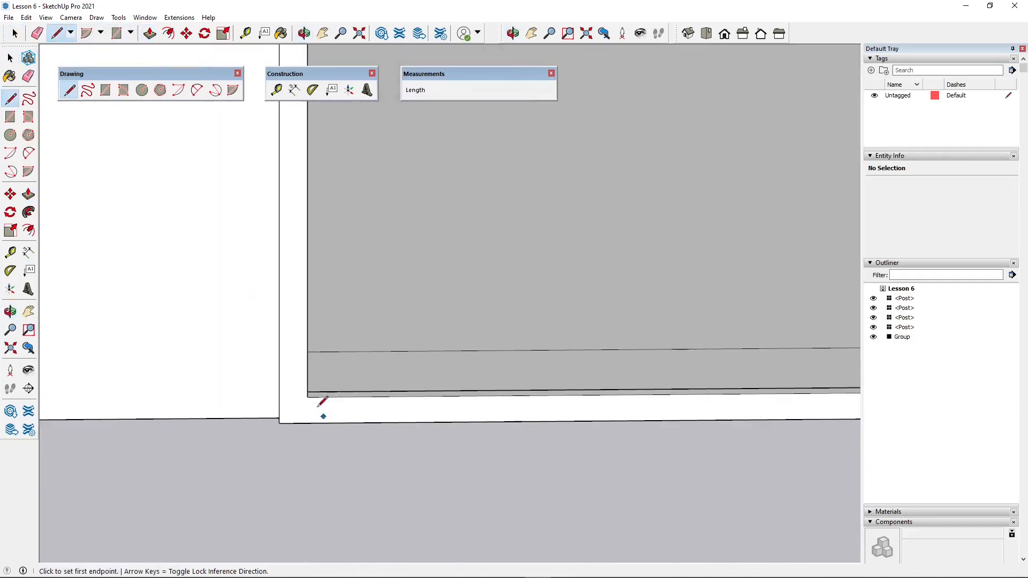
left_click(312, 398)
left_click(309, 424)
- Draw a matching 4 cm vertical line between the frame's bottom edge and the opening's other lower corner
scroll(254, 419, "down", 1)
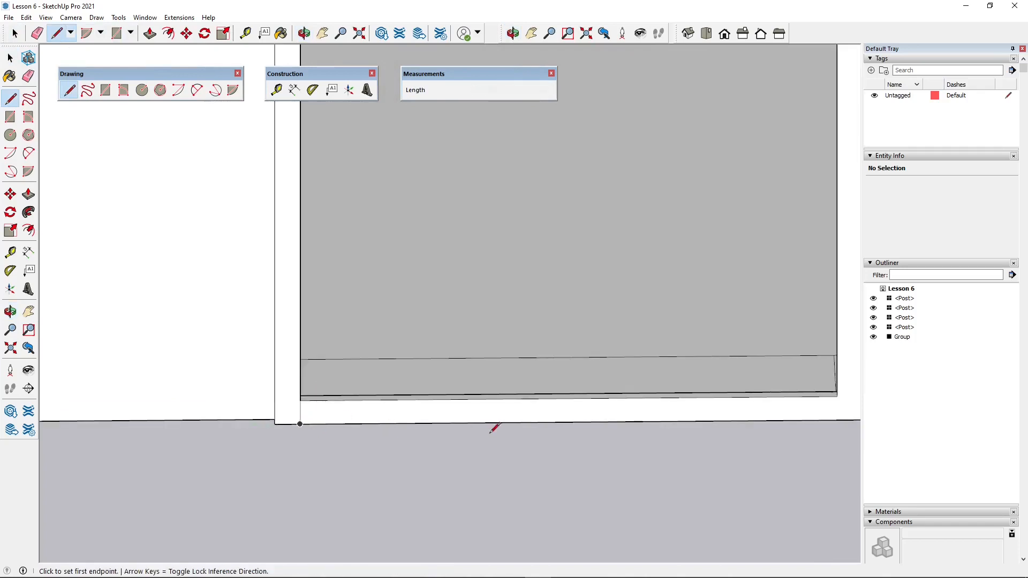
scroll(490, 431, "down", 2)
scroll(687, 402, "up", 2)
scroll(318, 431, "down", 3)
scroll(836, 399, "up", 3)
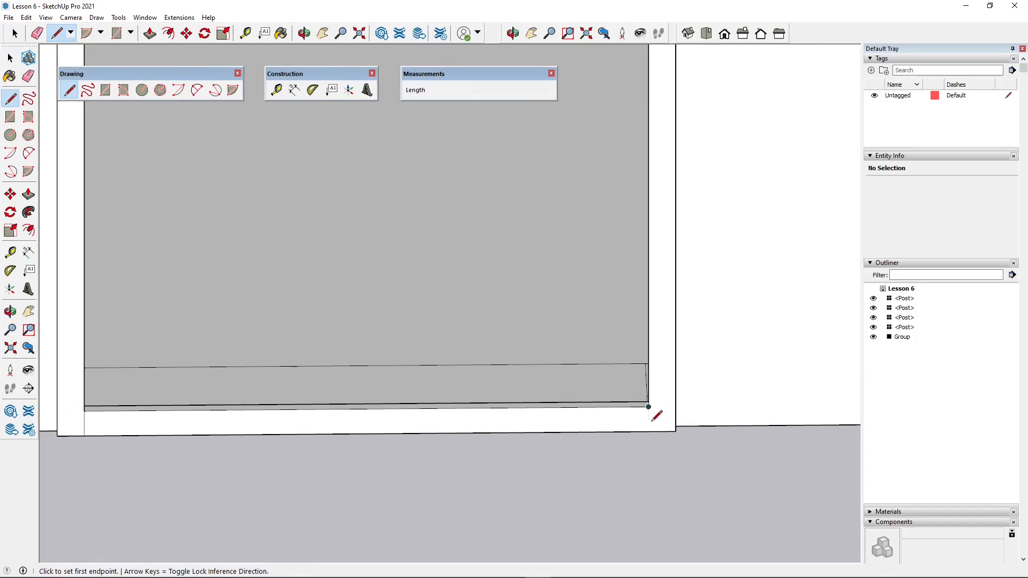
left_click(649, 431)
left_click(650, 405)
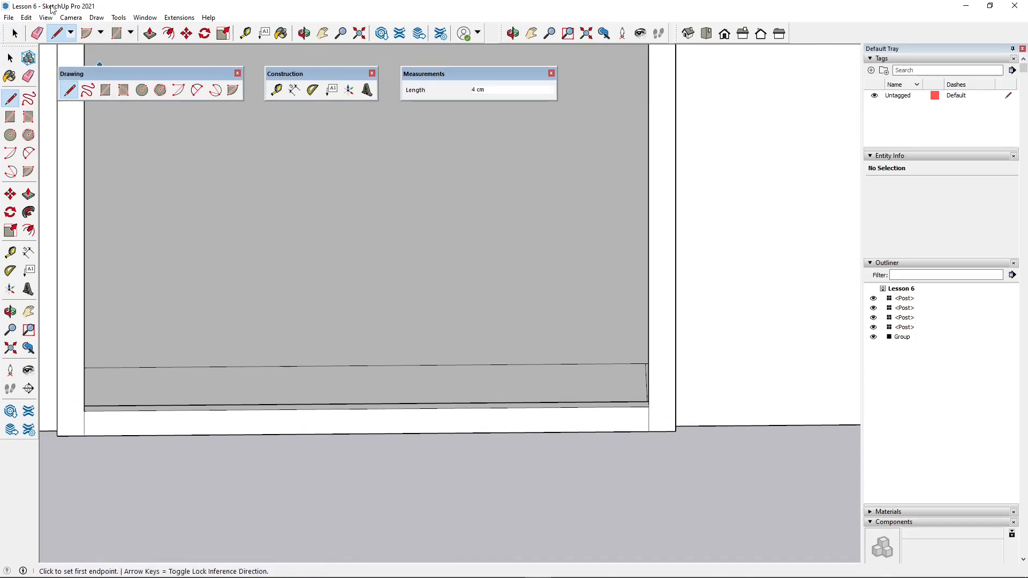
- Delete the low face between the two short vertical lines at the foot of the entrance door frame
left_click(14, 33)
left_click(537, 416)
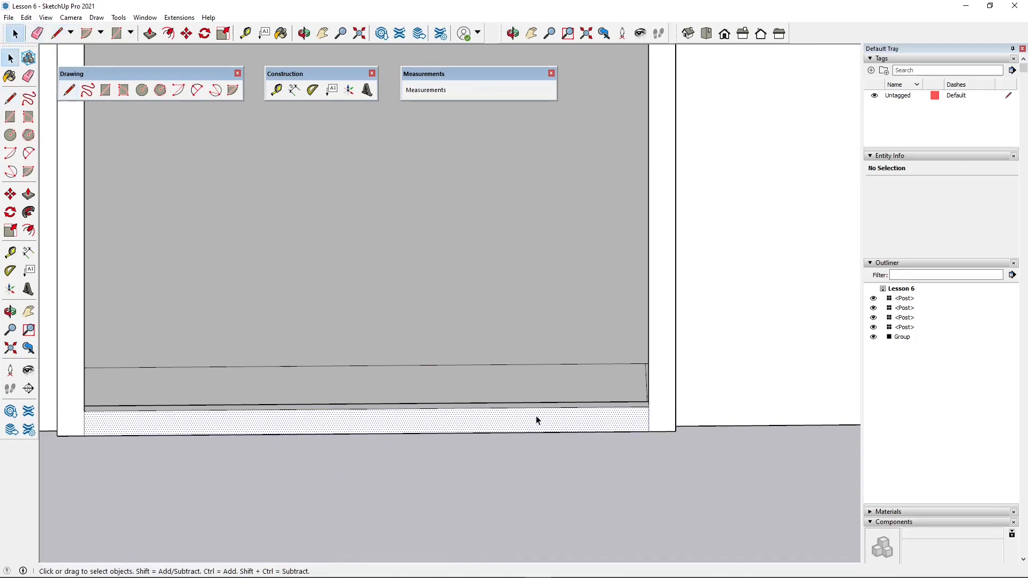
key("Delete")
- Delete the short leftover edge at the foot of the entrance opening on the side away from the balcony
scroll(544, 420, "down", 2)
middle_click_drag(540, 421, 574, 377)
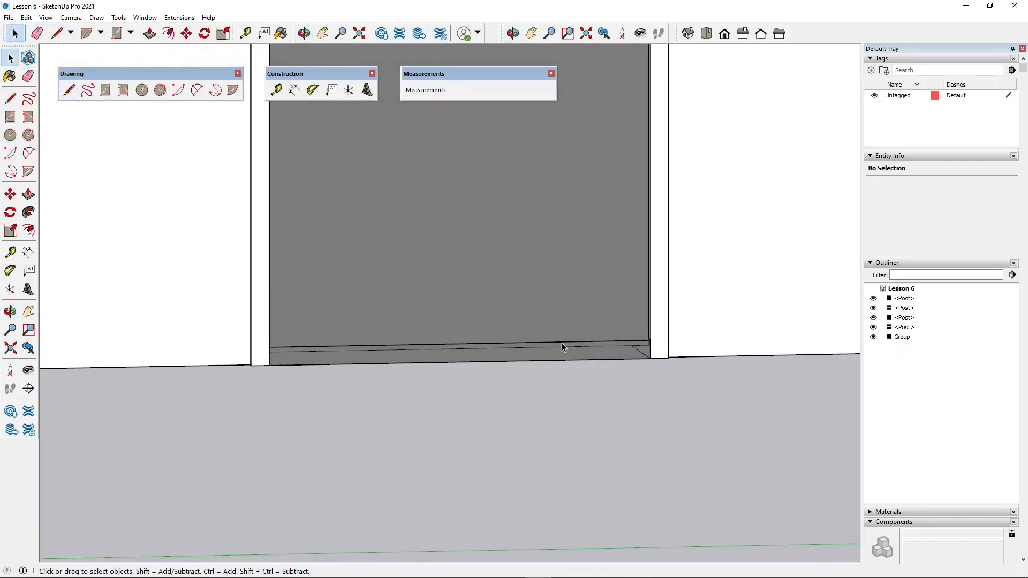
middle_click_drag(583, 354, 804, 372)
scroll(785, 369, "up", 3)
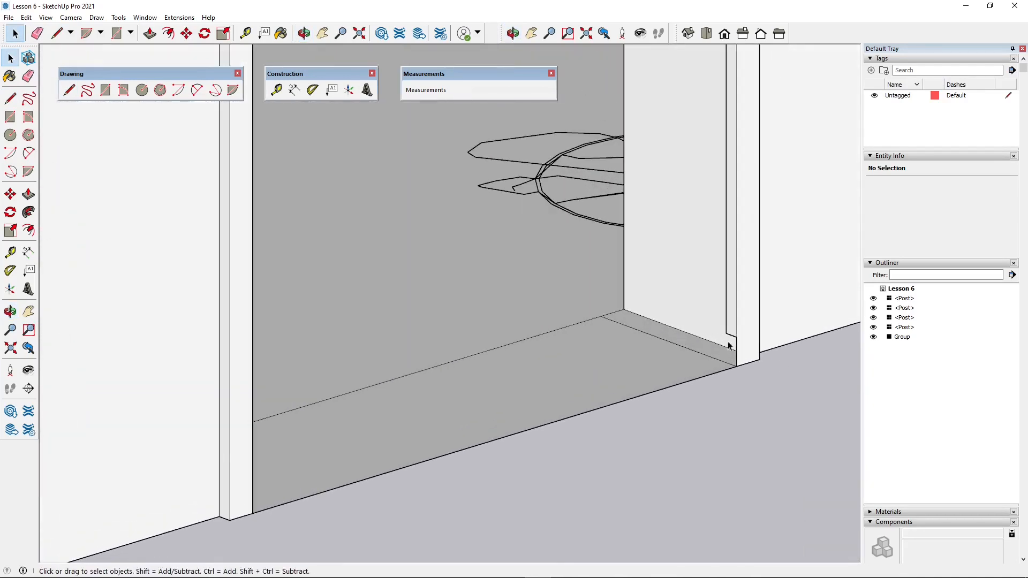
left_click(747, 343)
scroll(725, 442, "down", 3)
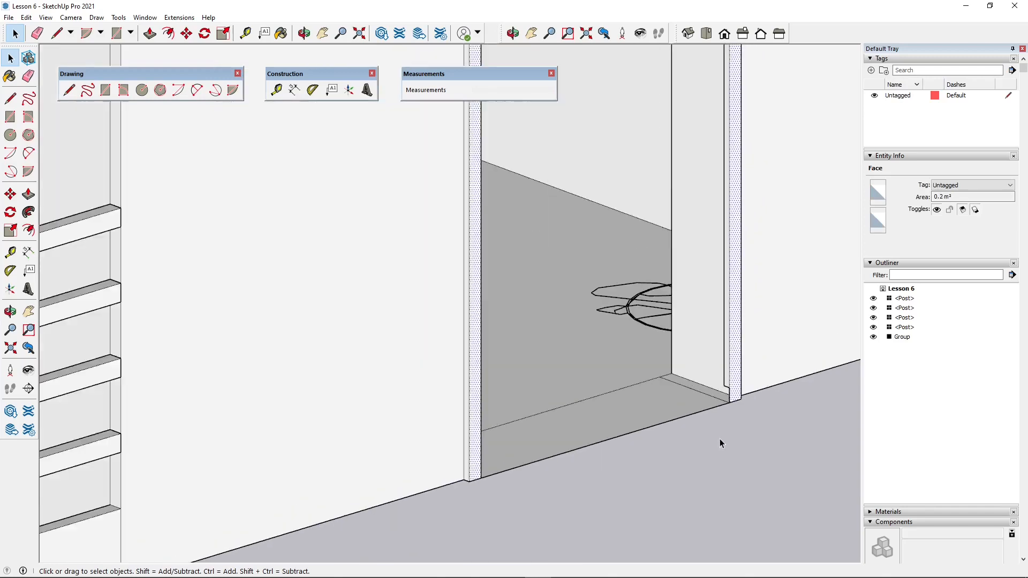
scroll(729, 392, "up", 2)
left_click(724, 399)
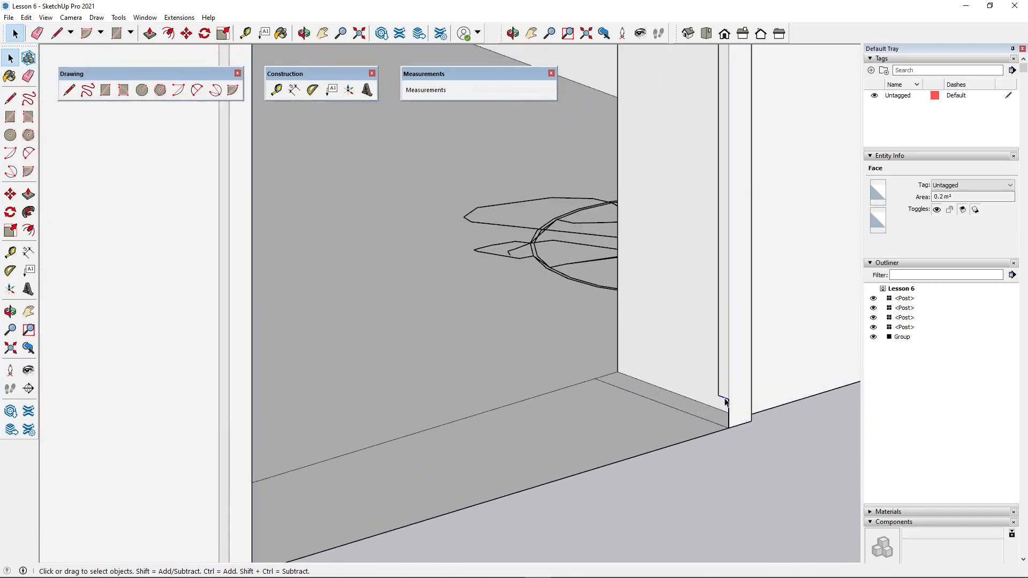
key("Delete")
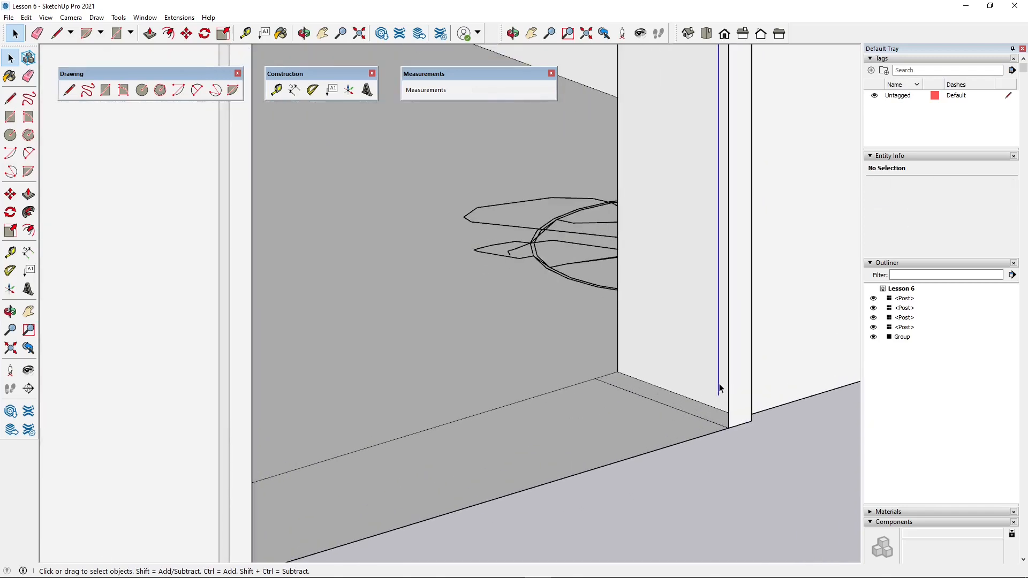
- Check the frame's foot on the balcony side, and view the entrance door frame from the top
scroll(719, 388, "down", 5)
middle_click_drag(737, 433, 163, 492)
scroll(162, 491, "up", 5)
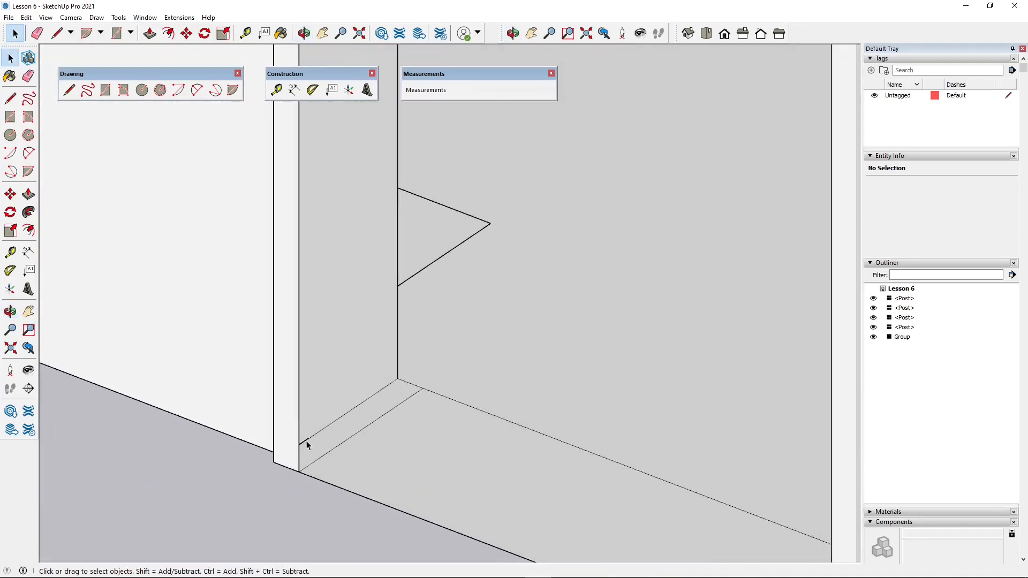
scroll(309, 441, "down", 3)
scroll(552, 361, "down", 4)
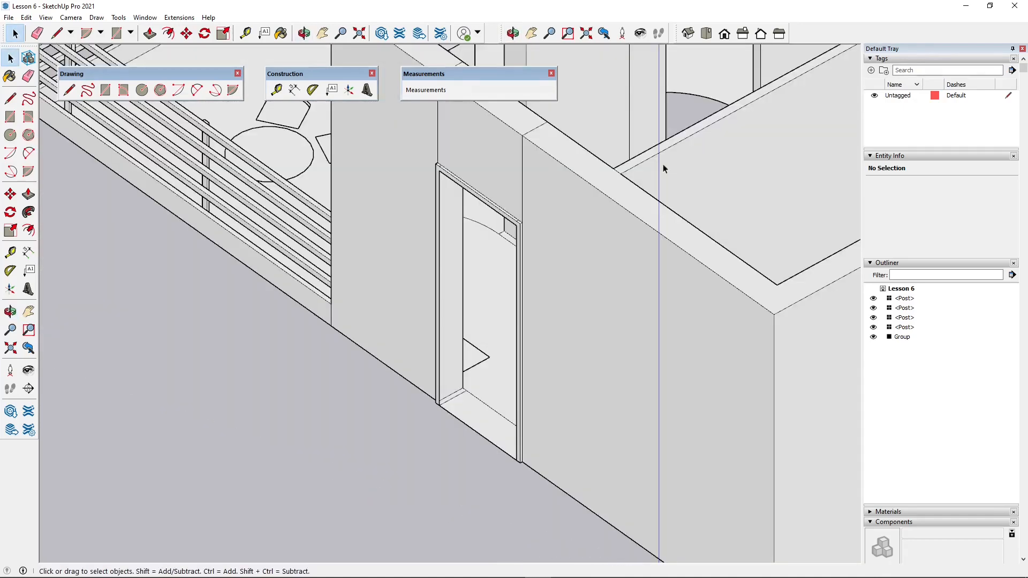
left_click(706, 34)
scroll(516, 290, "down", 3)
scroll(322, 393, "up", 5)
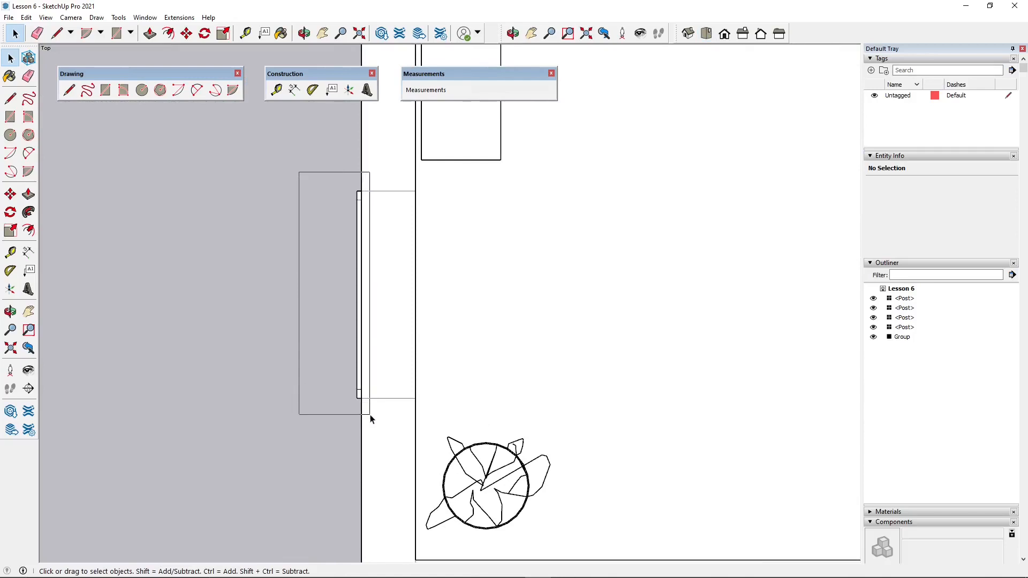
left_click_drag(371, 419, 369, 416)
scroll(369, 416, "up", 1)
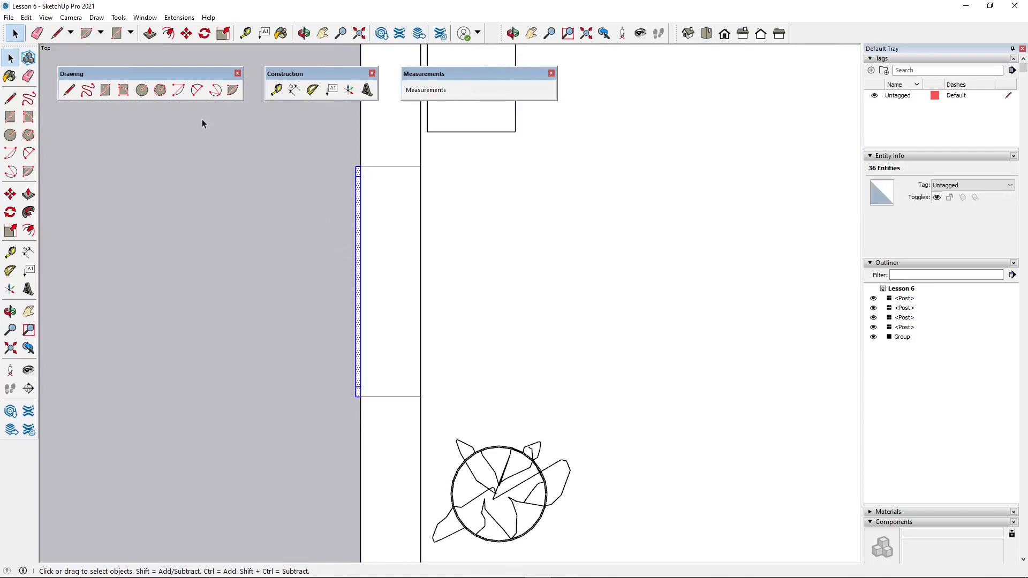
left_click(202, 35)
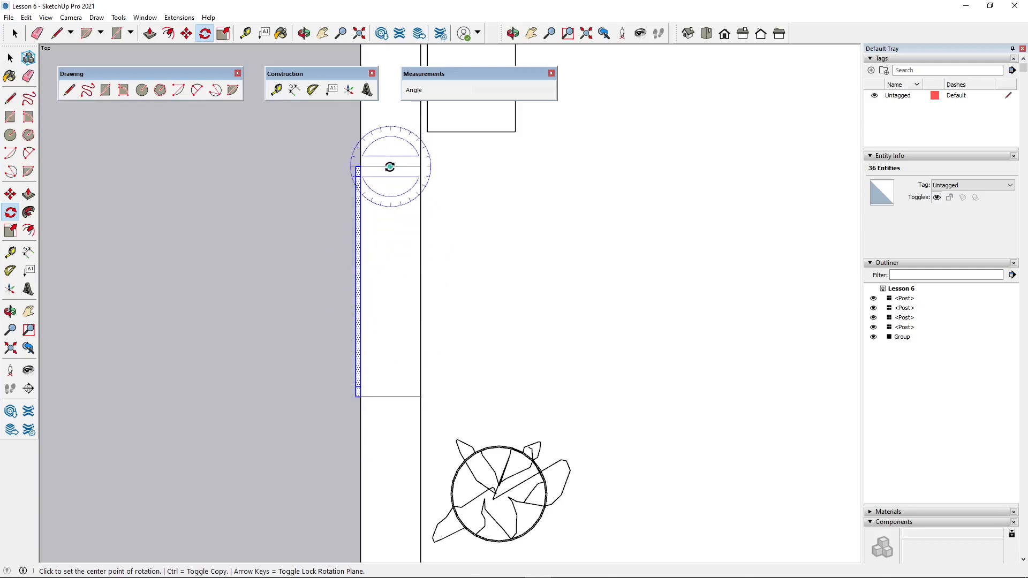
left_click(390, 167)
key("r")
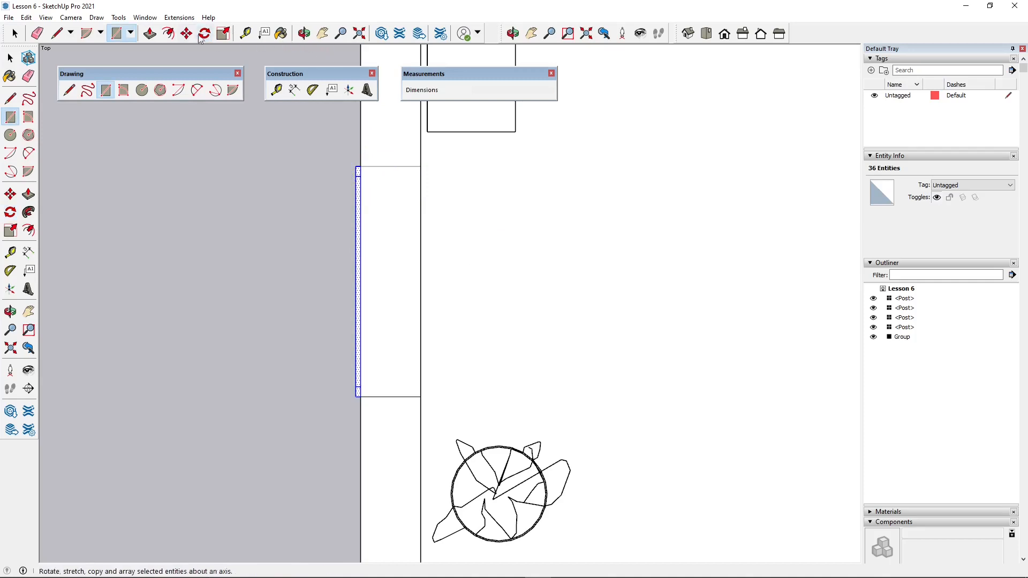
left_click(214, 38)
left_click(390, 167)
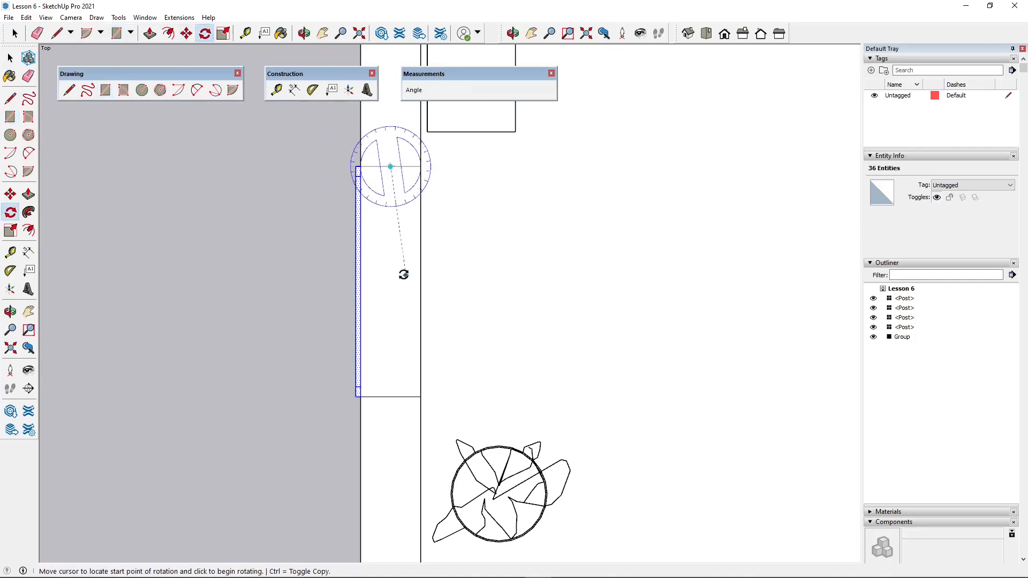
left_click(390, 267)
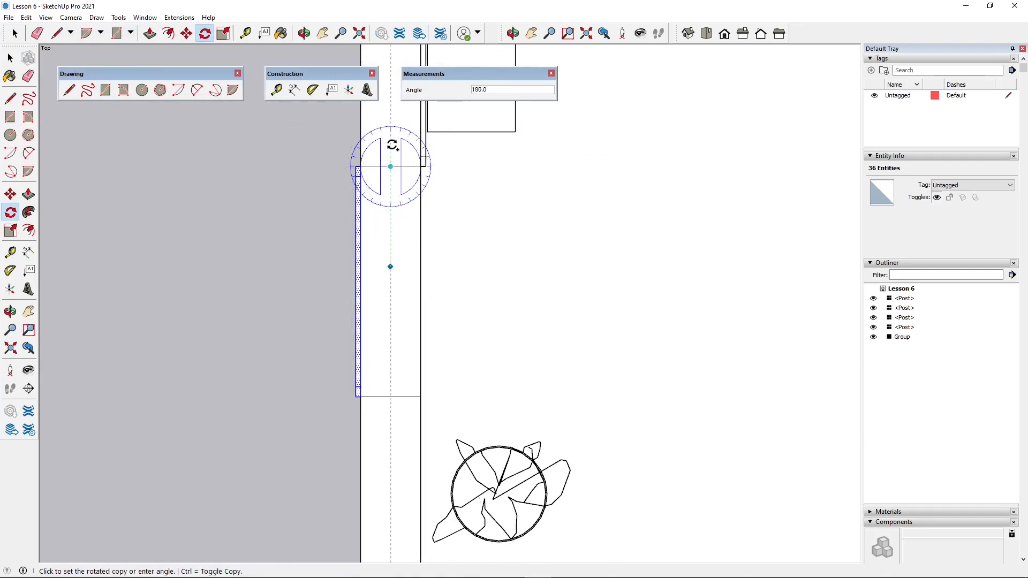
key("Escape")
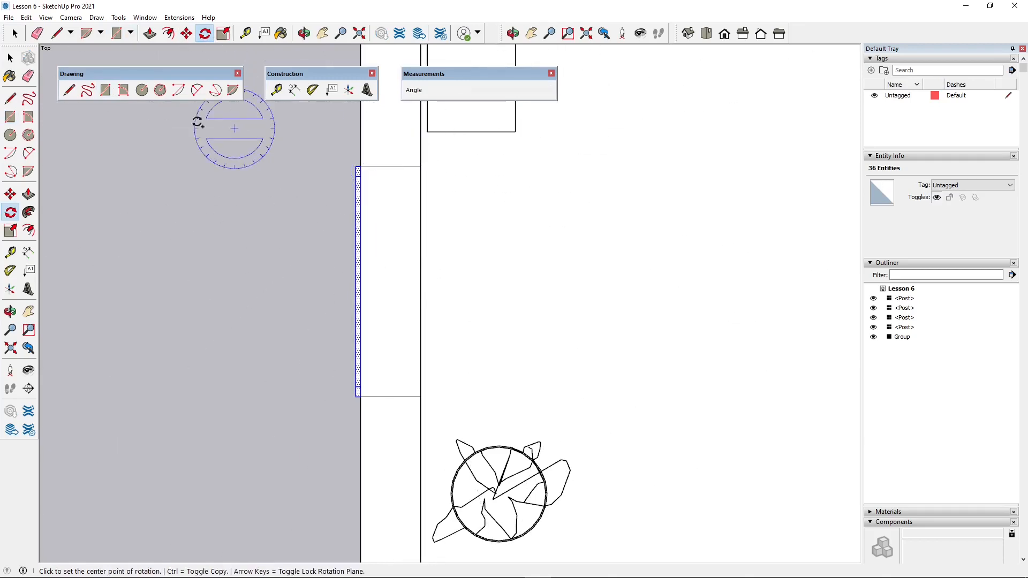
- Place a guide line along the middle of the entrance wall's thickness, parallel to its outer edge
left_click(56, 33)
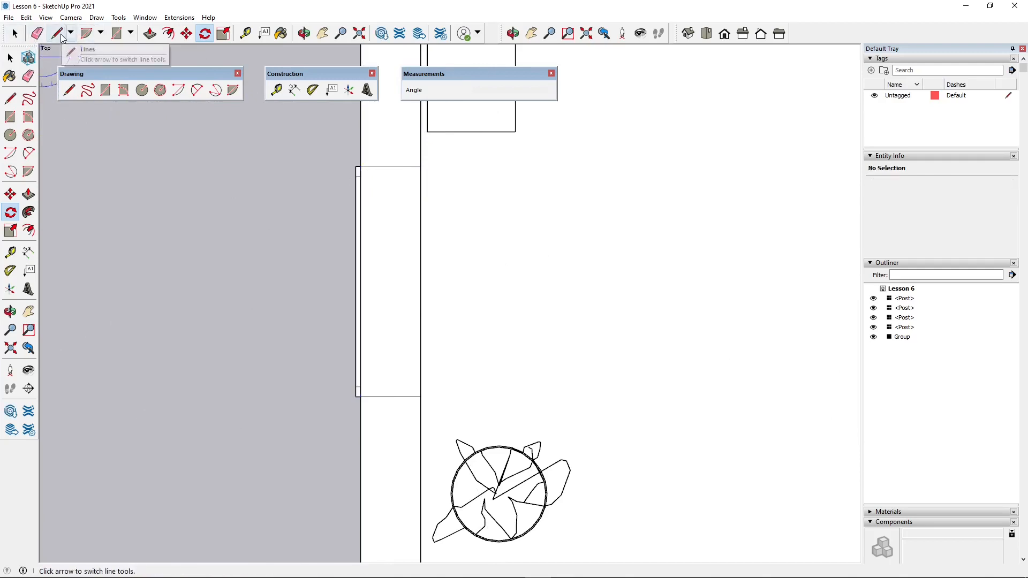
left_click(278, 92)
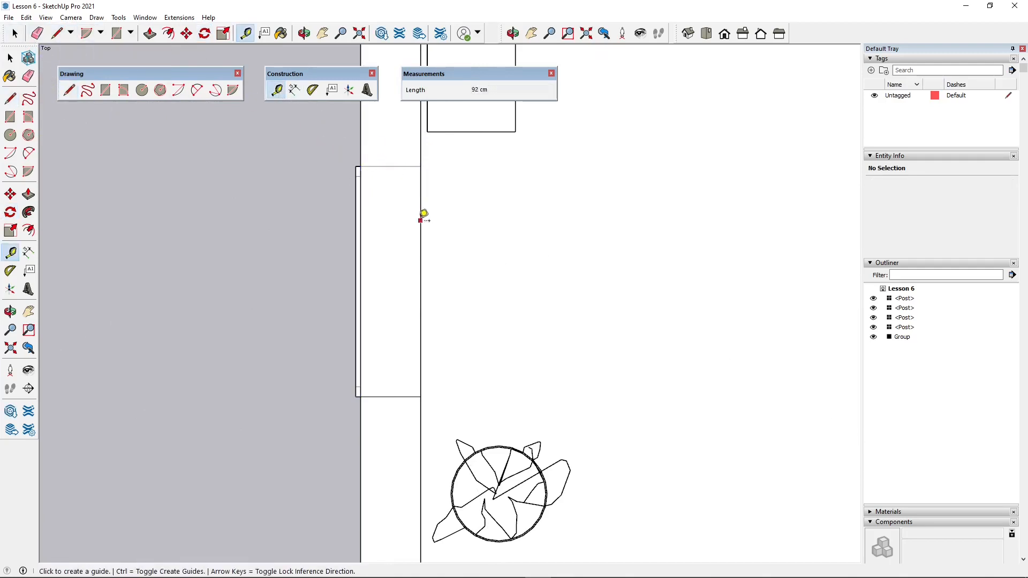
left_click(392, 166)
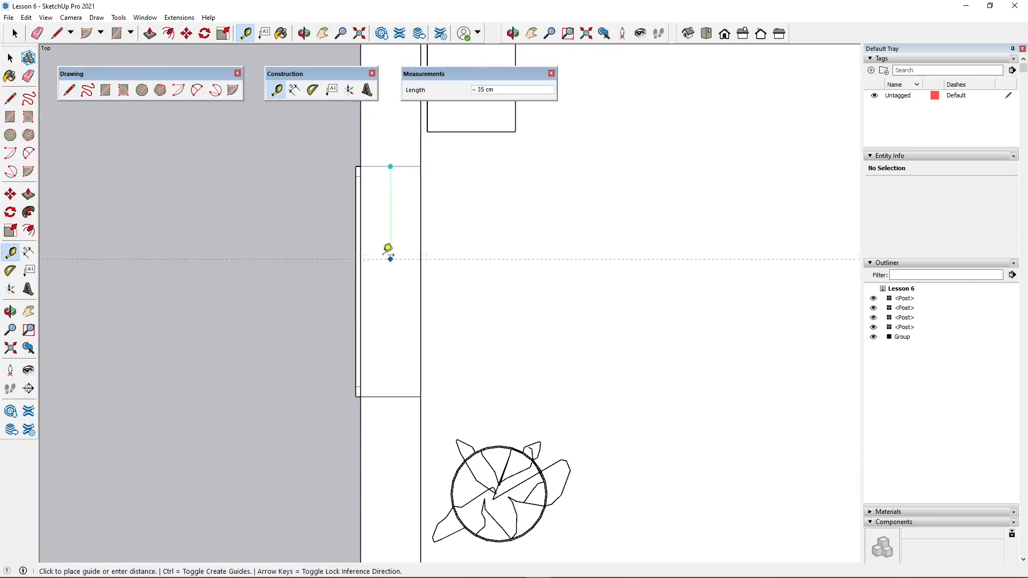
key("Escape")
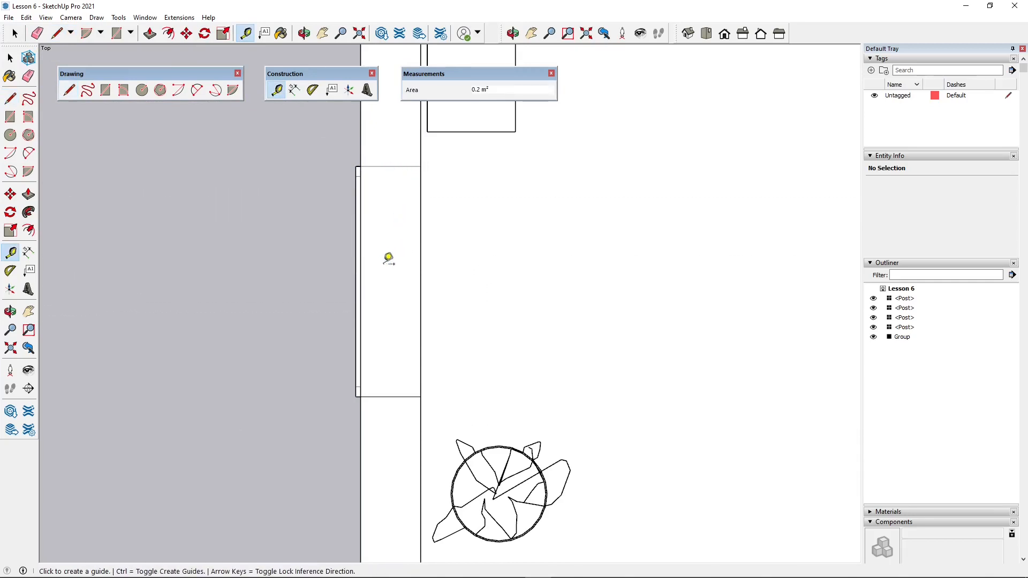
left_click(362, 278)
left_click(392, 275)
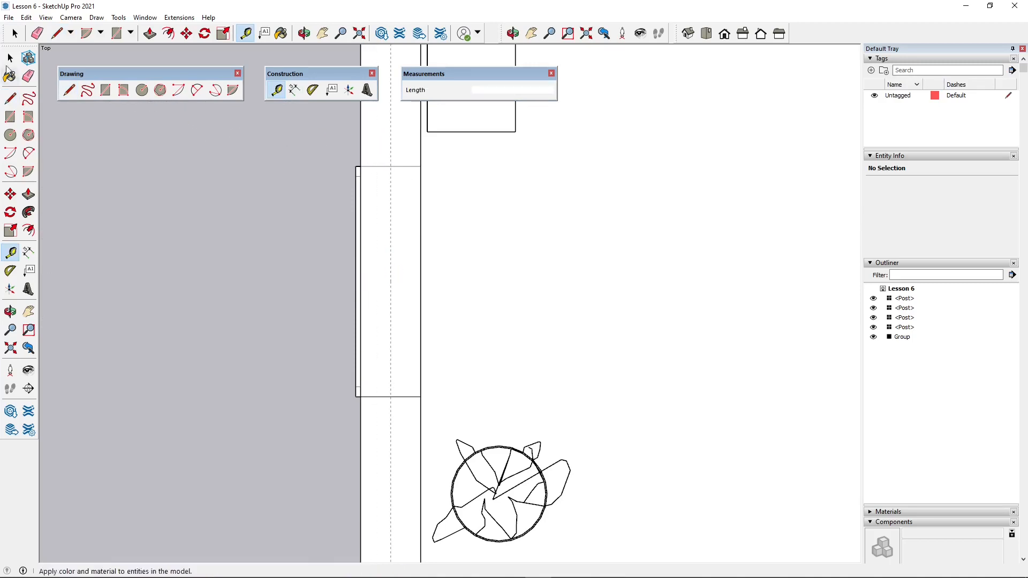
- Copy the whole entrance door frame to the wall's inner side by rotating it 180° about the opening's centre on the guide
left_click(14, 33)
left_click_drag(371, 418, 371, 418)
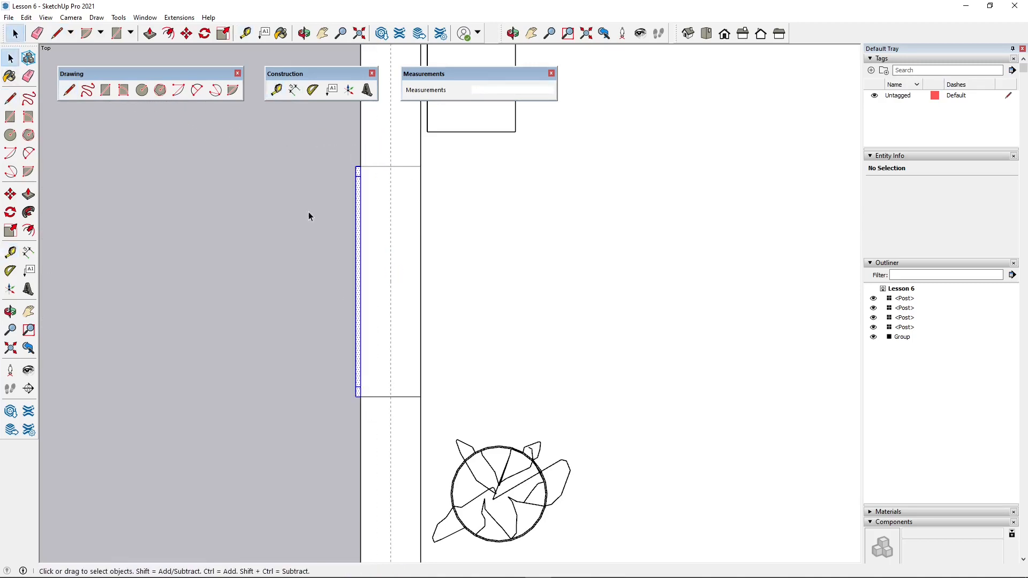
left_click(205, 33)
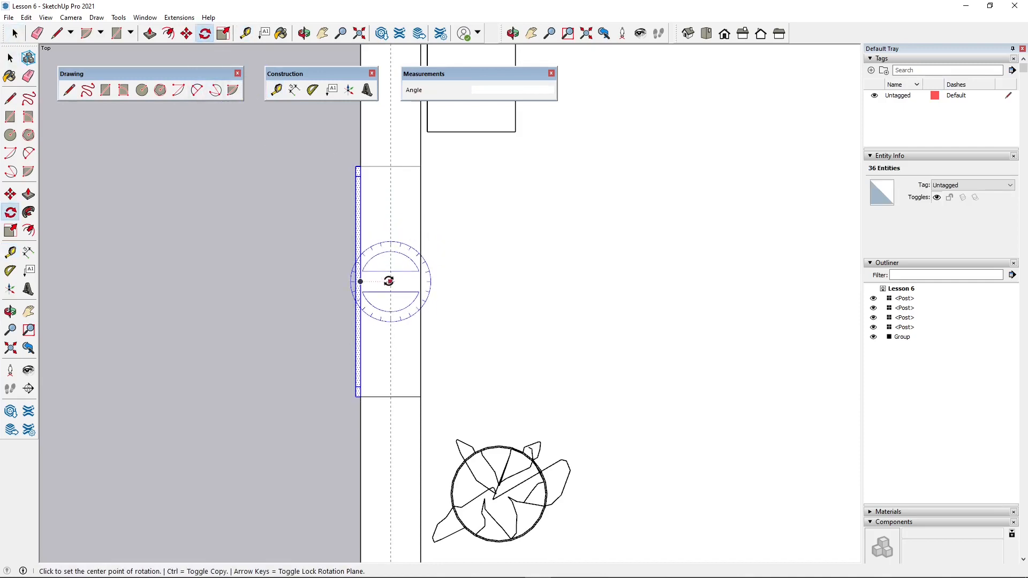
left_click(390, 282)
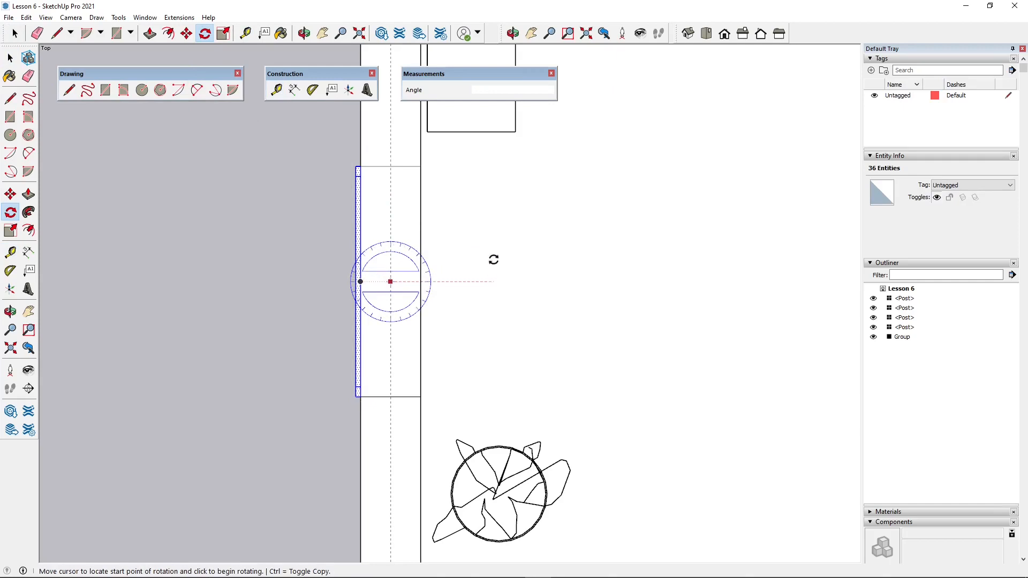
left_click(391, 167)
key("ctrl")
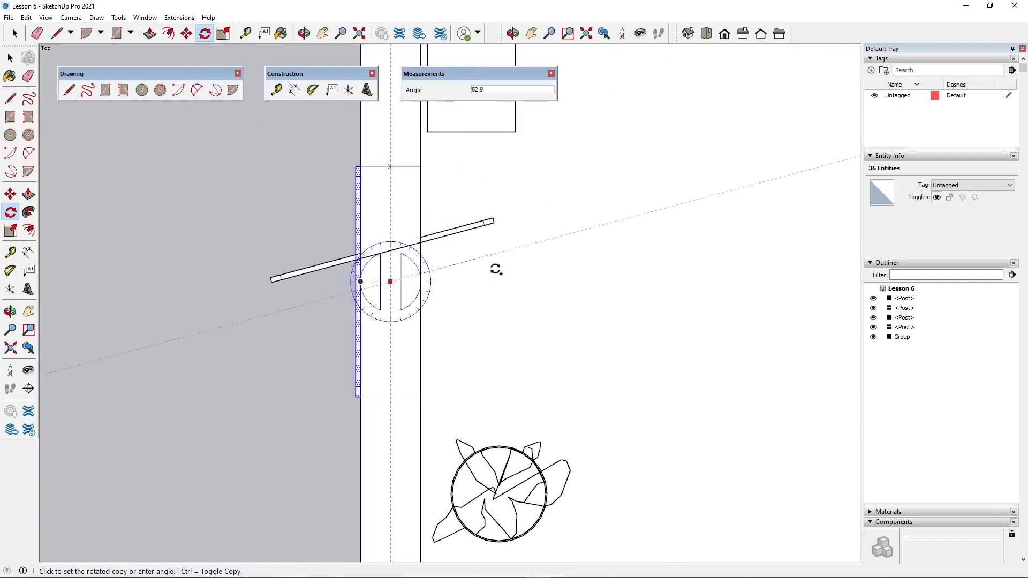
left_click(391, 403)
left_click(10, 58)
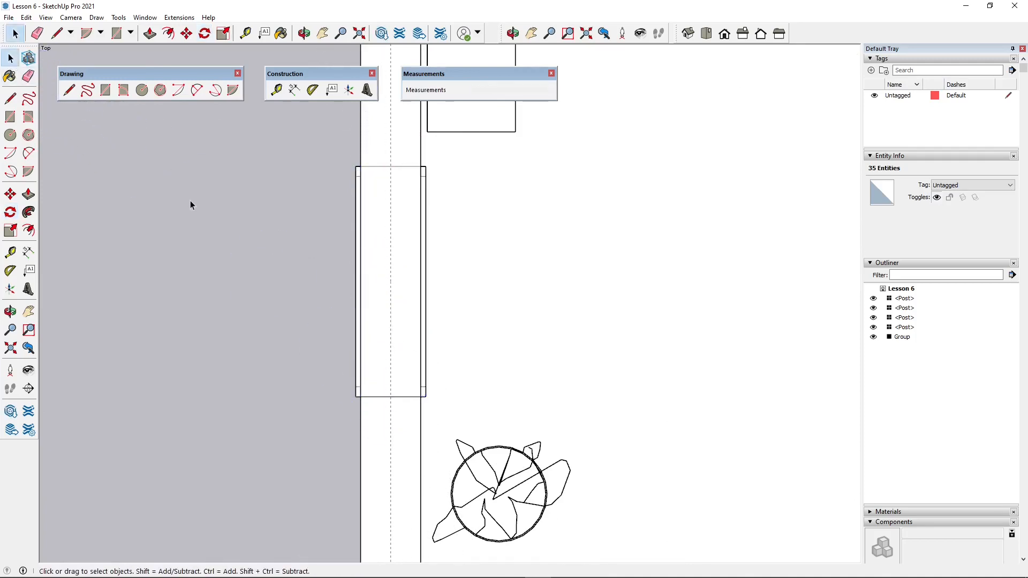
left_click(291, 201)
- Draw a 28 cm line joining the inner and outer frames' bottom corners on the balcony side of the entrance
left_click(688, 33)
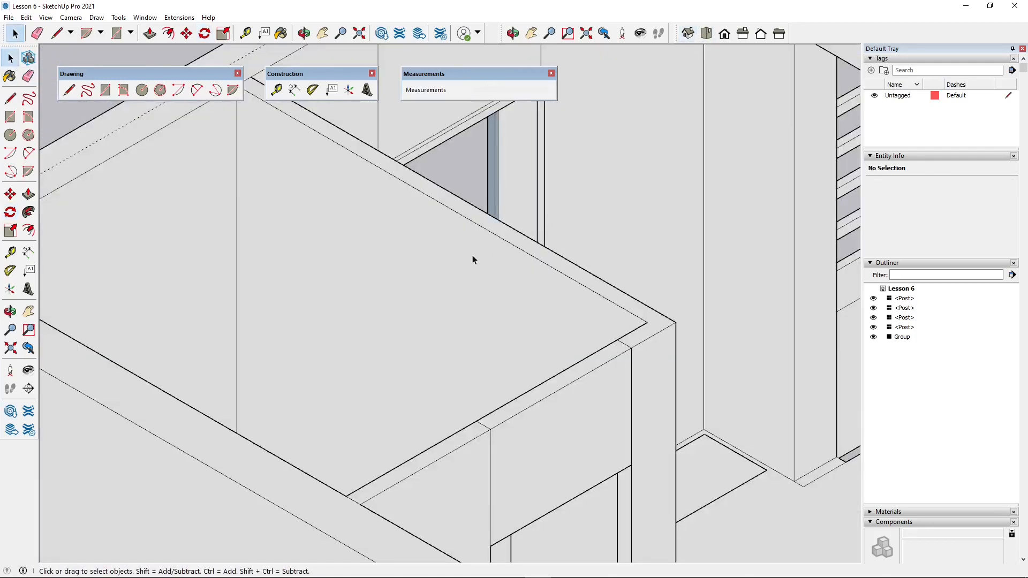
scroll(524, 184, "down", 4)
scroll(312, 335, "down", 3)
middle_click_drag(312, 335, 247, 353)
scroll(310, 355, "up", 6)
scroll(310, 355, "up", 3)
middle_click_drag(354, 367, 287, 121)
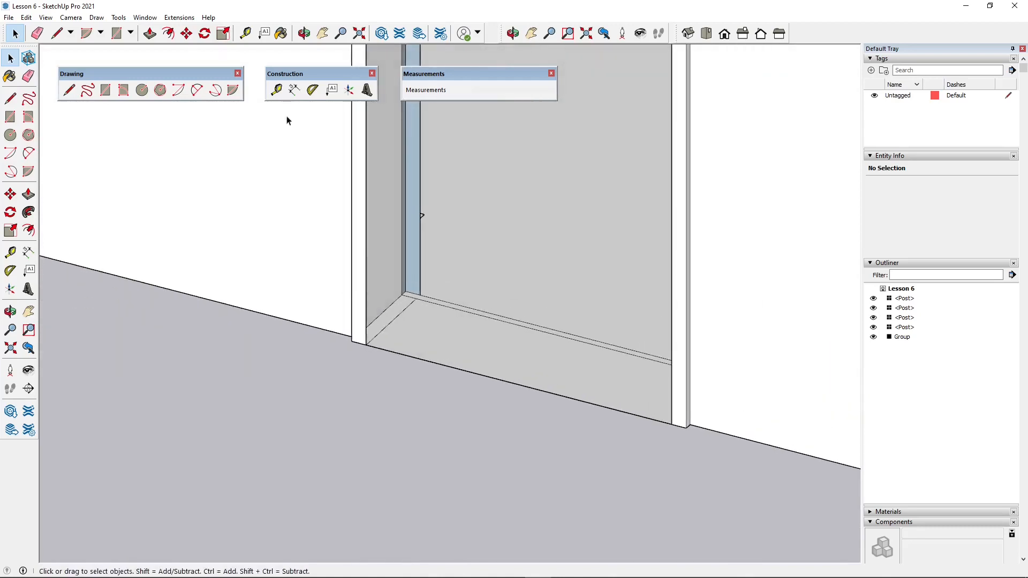
left_click(69, 91)
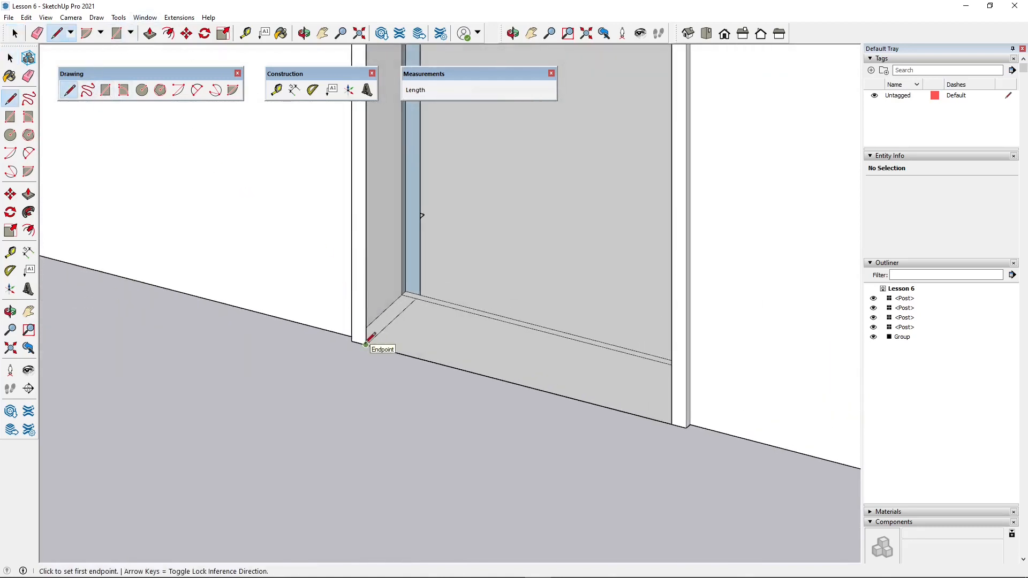
scroll(375, 334, "up", 2)
left_click(445, 274)
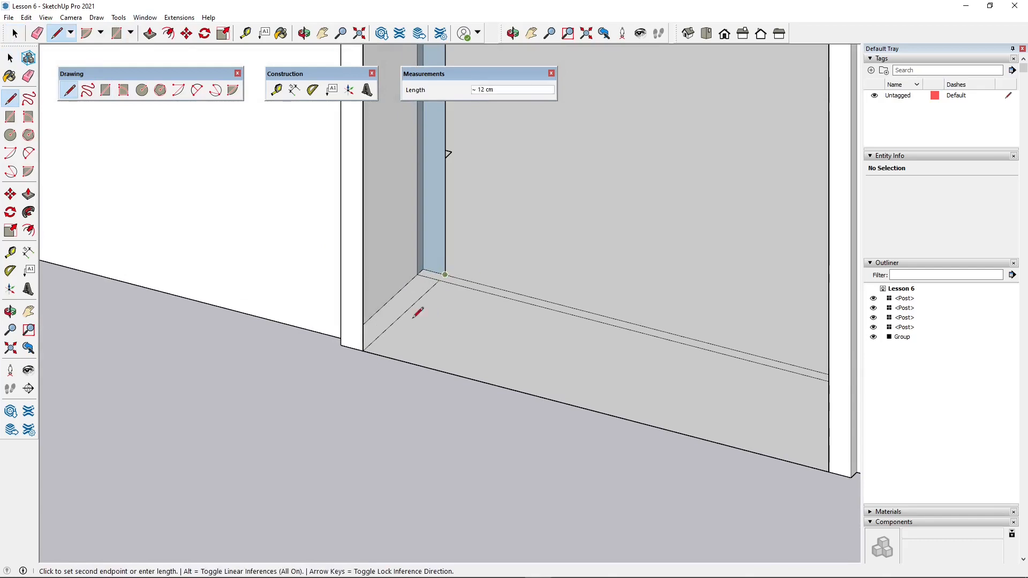
left_click(363, 350)
- Draw a matching line between the two frames' bottom corners on the side away from the balcony
middle_click_drag(323, 368, 651, 268)
left_click(755, 234)
left_click(806, 302)
- Draw a 24 cm line joining the inner and outer frames at the opening's upper corner away from the balcony
scroll(698, 101, "up", 5)
scroll(631, 327, "down", 3)
scroll(619, 349, "down", 4)
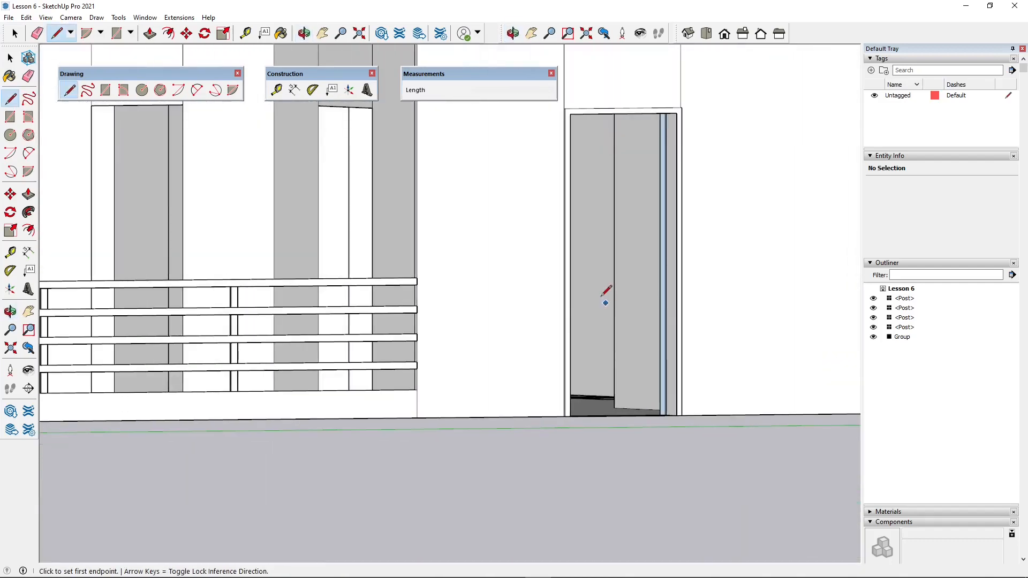
middle_click_drag(587, 238, 508, 409, "shift")
middle_click_drag(444, 368, 557, 248)
scroll(555, 232, "up", 5)
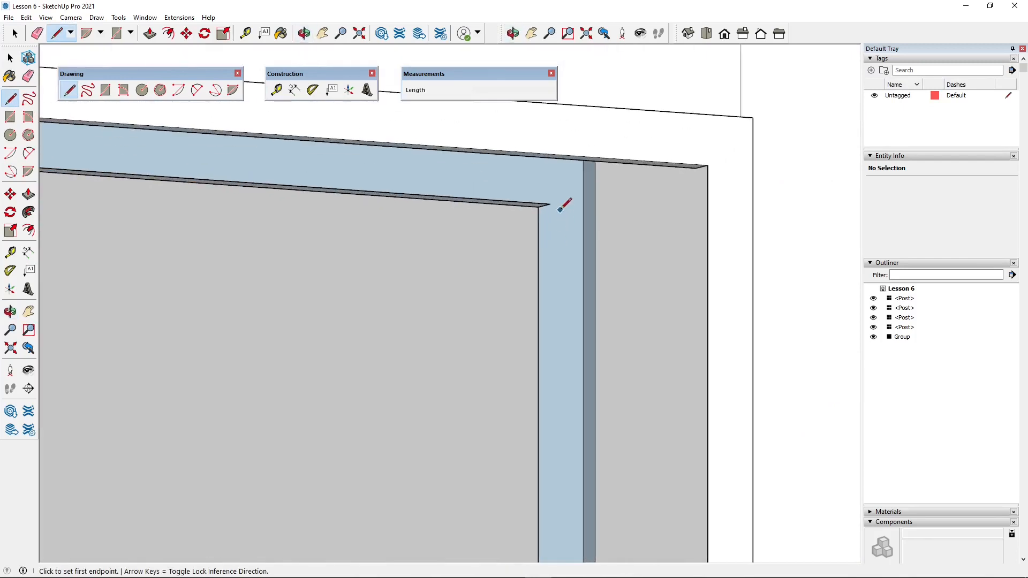
left_click(550, 202)
left_click(707, 161)
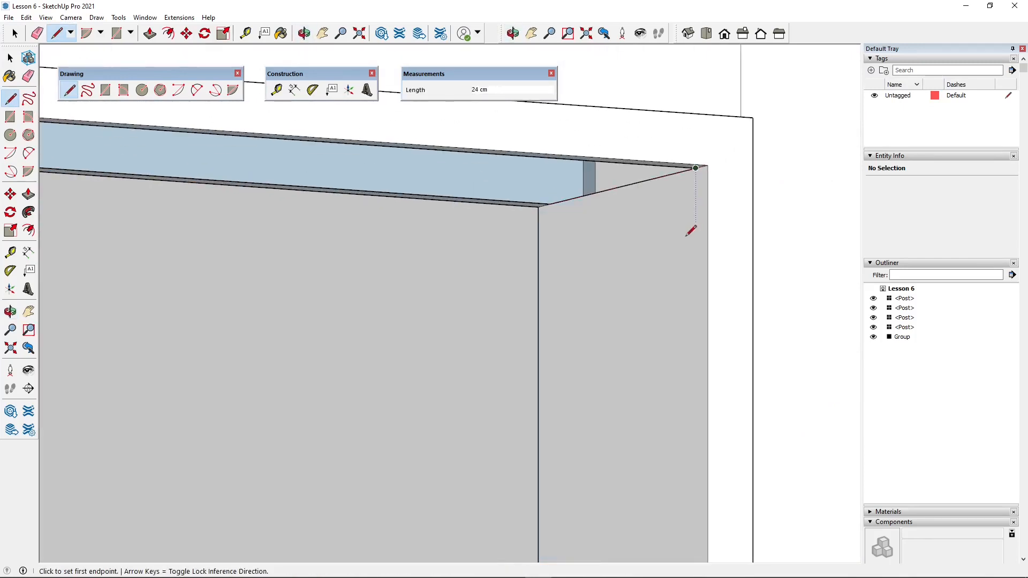
- Draw a line joining the inner and outer frames at the entrance opening's upper corner on the balcony side
scroll(670, 231, "down", 3)
mouse_move(657, 236)
middle_mouse_down()
mouse_move(475, 292)
mouse_move(211, 321)
middle_mouse_up()
scroll(211, 321, "down", 3)
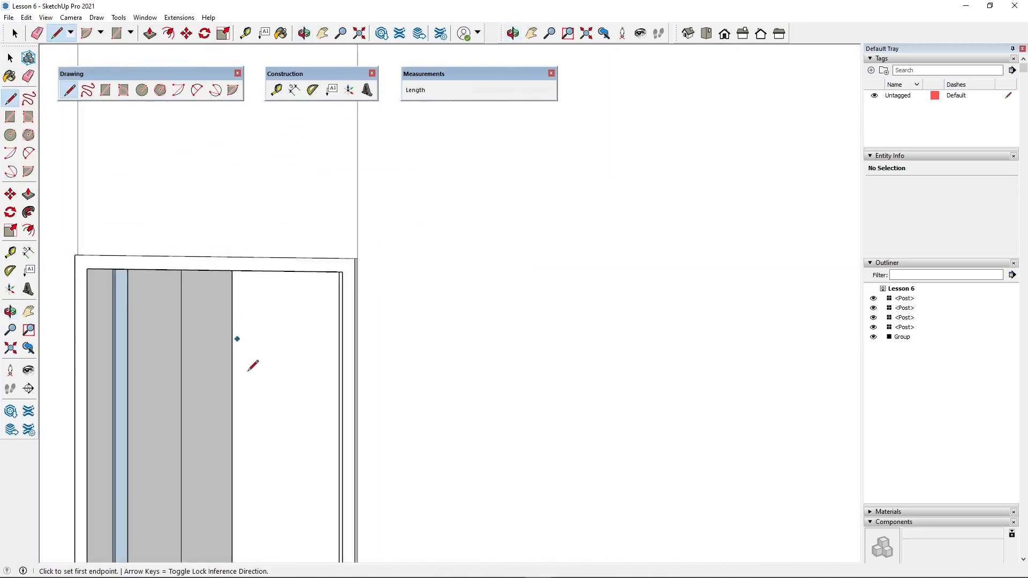
middle_click_drag(249, 371, 127, 368)
scroll(298, 361, "down", 4)
middle_click_drag(301, 394, 636, 355)
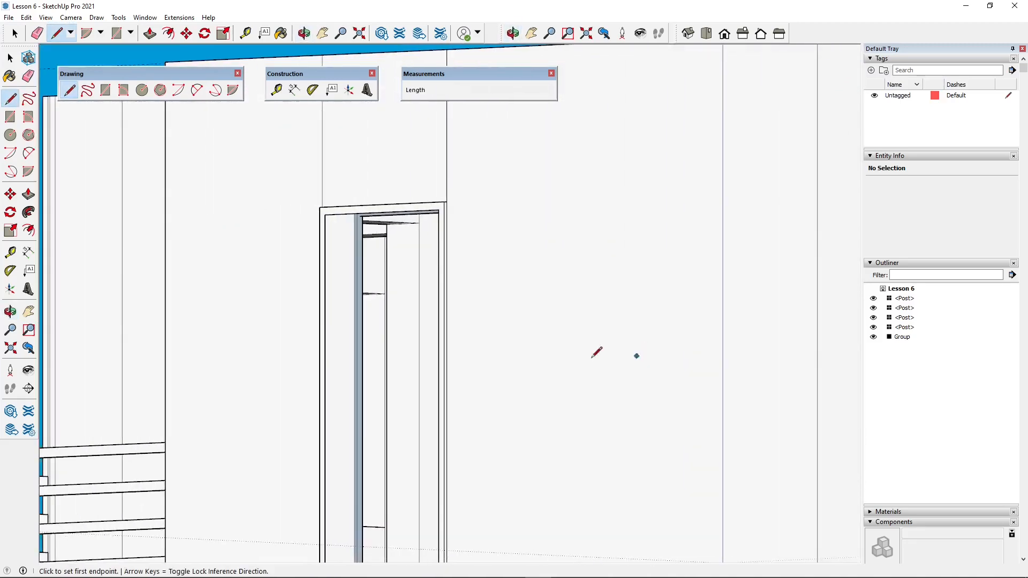
scroll(316, 260, "up", 3)
scroll(364, 222, "up", 4)
middle_click_drag(394, 208, 346, 172)
scroll(341, 308, "down", 2)
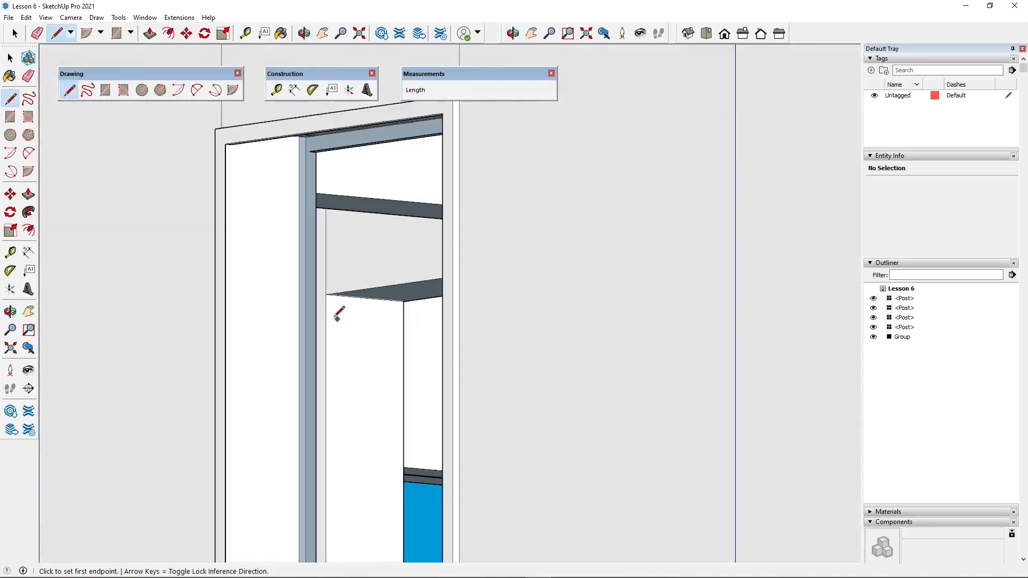
scroll(195, 146, "up", 2)
scroll(195, 147, "up", 1)
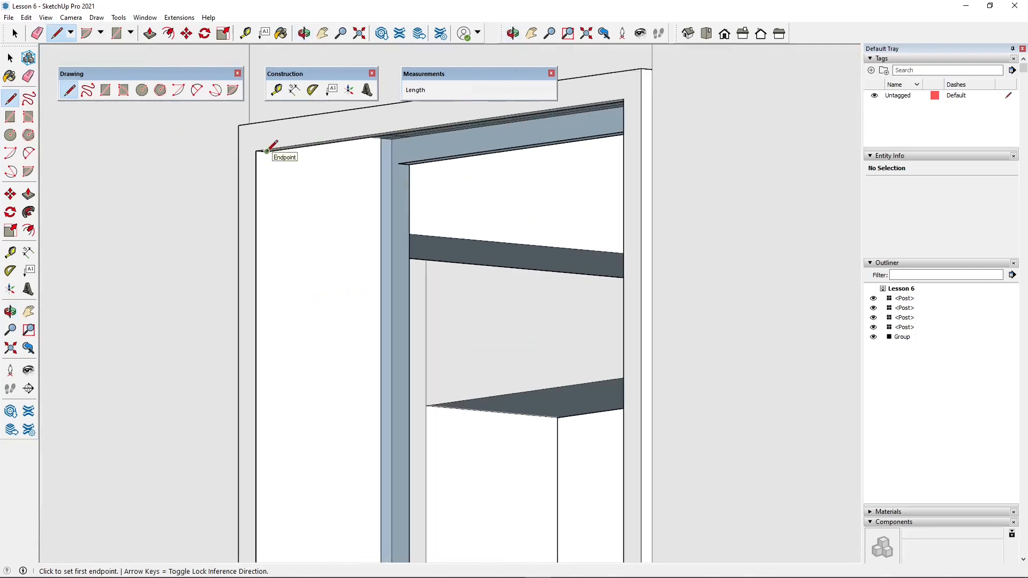
left_click(268, 151)
left_click(399, 162)
scroll(470, 211, "down", 6)
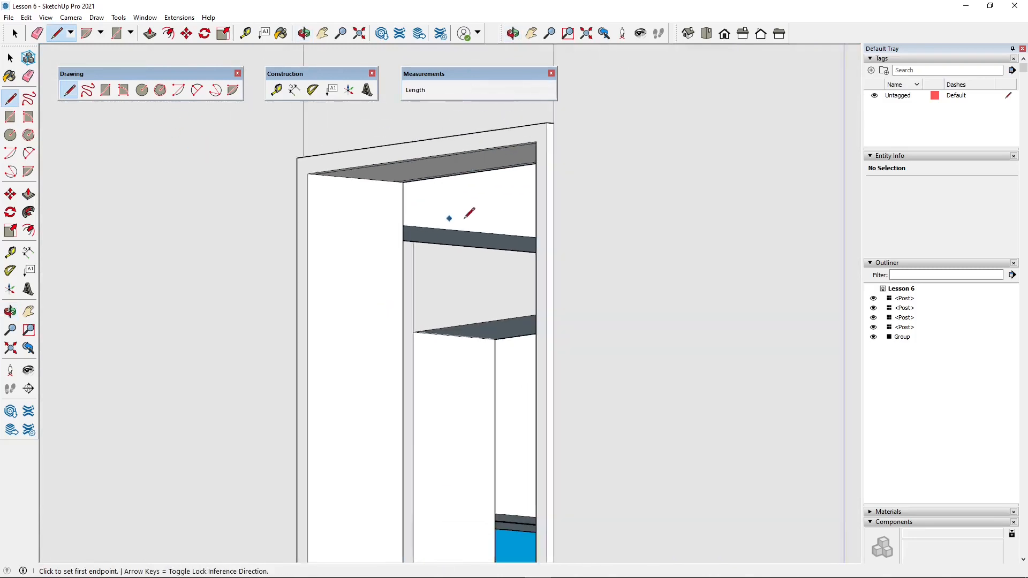
- Examine the entrance door from outside and the whole apartment model from several angles
middle_click_drag(462, 264, 492, 328)
scroll(488, 334, "down", 3)
middle_click_drag(383, 345, 530, 441)
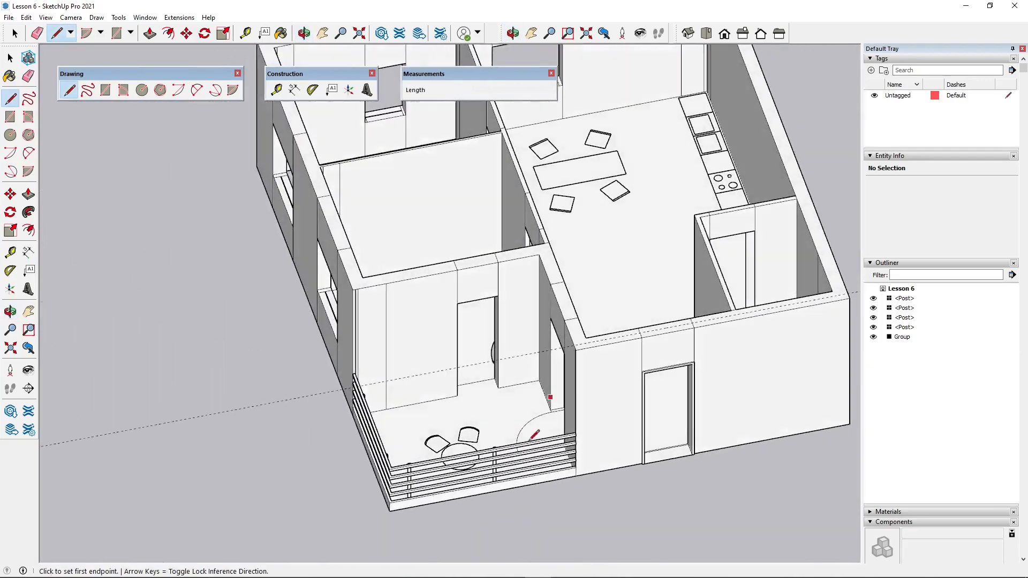
scroll(502, 462, "up", 3)
left_click(15, 34)
middle_click_drag(402, 296, 185, 362)
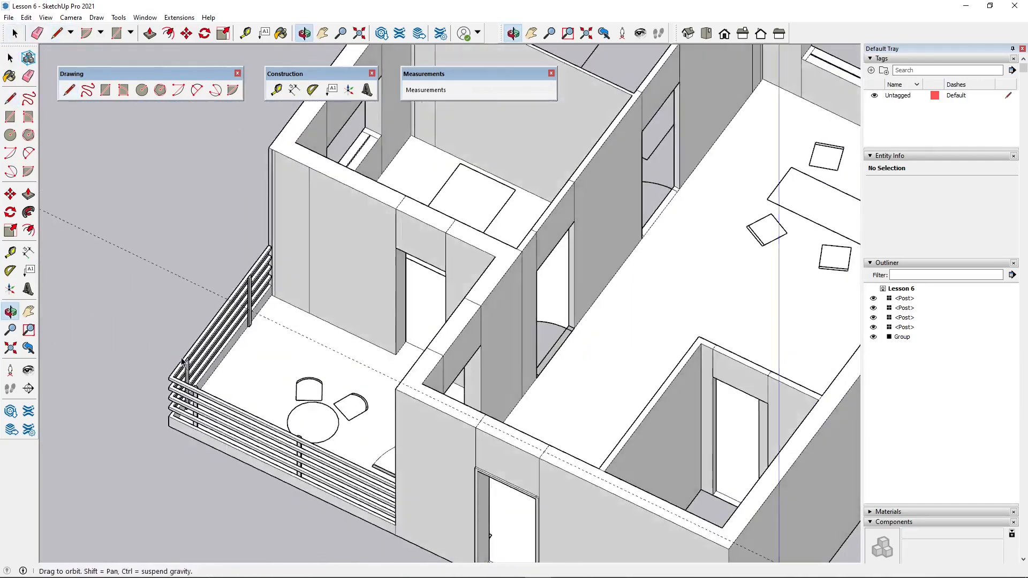
scroll(345, 335, "down", 3)
middle_click_drag(348, 329, 141, 318)
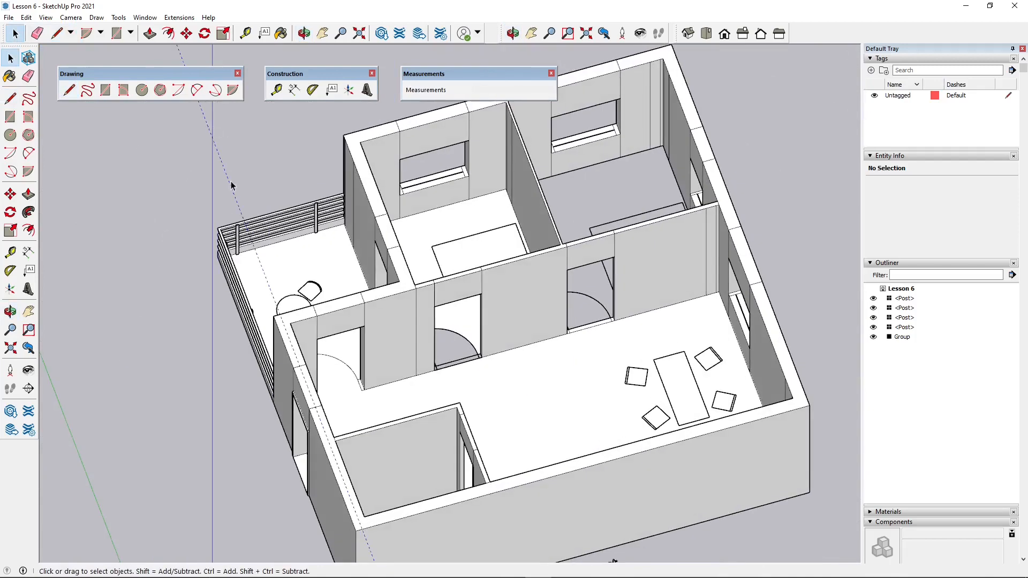
- In top view, draw a circle of about 52 cm radius on the empty ground outside the balcony
left_click(706, 33)
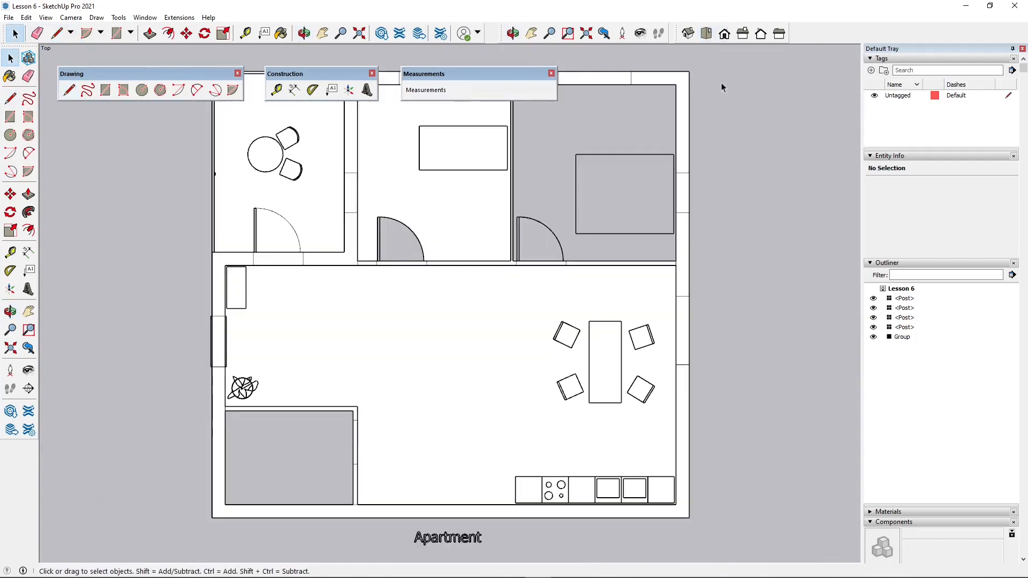
scroll(520, 195, "down", 2)
scroll(376, 230, "up", 2)
scroll(436, 316, "down", 2)
scroll(358, 196, "up", 5)
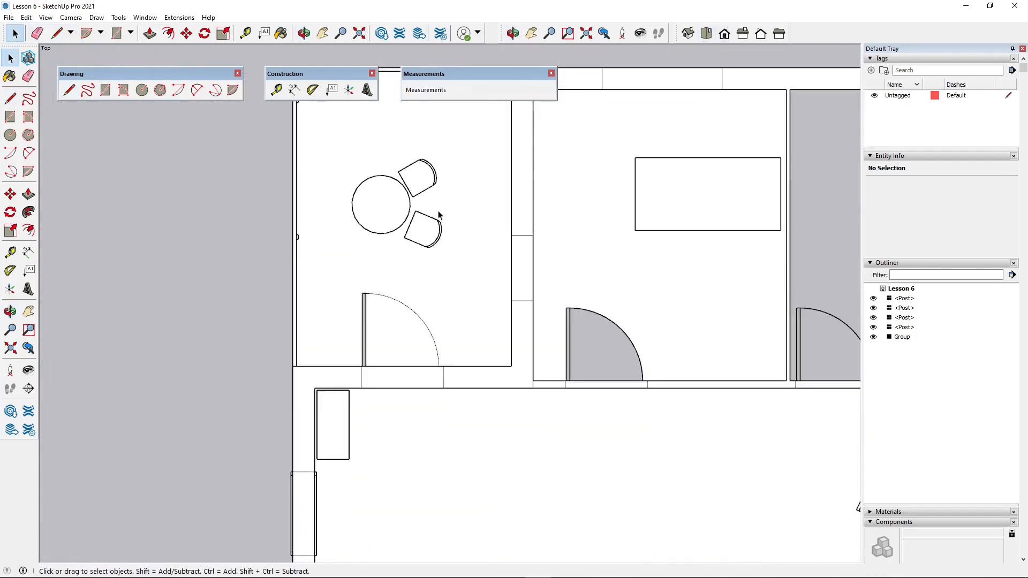
scroll(439, 215, "up", 1)
scroll(332, 211, "down", 2)
scroll(397, 239, "up", 2)
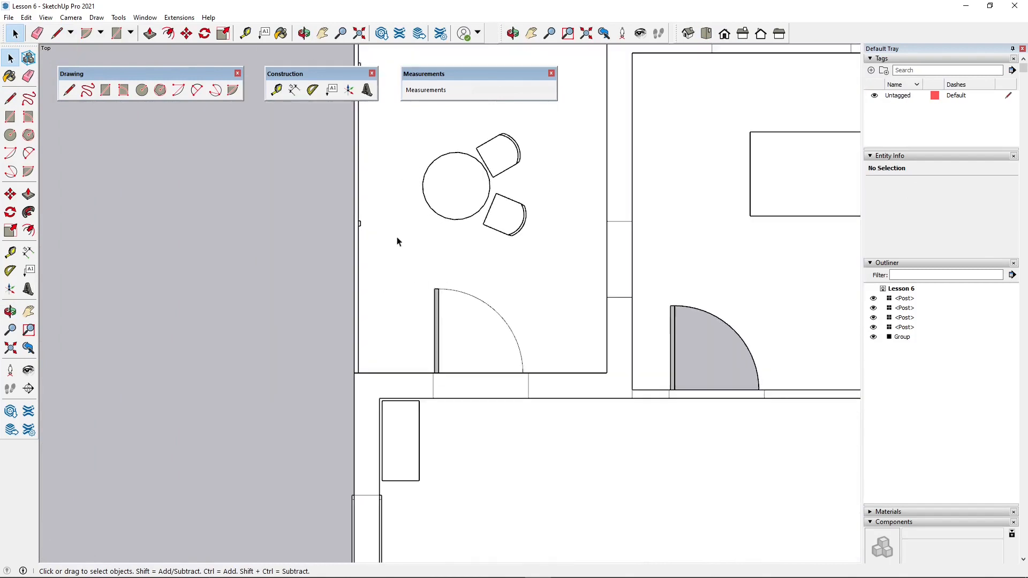
scroll(387, 196, "down", 2)
scroll(487, 253, "up", 3)
scroll(479, 214, "down", 3)
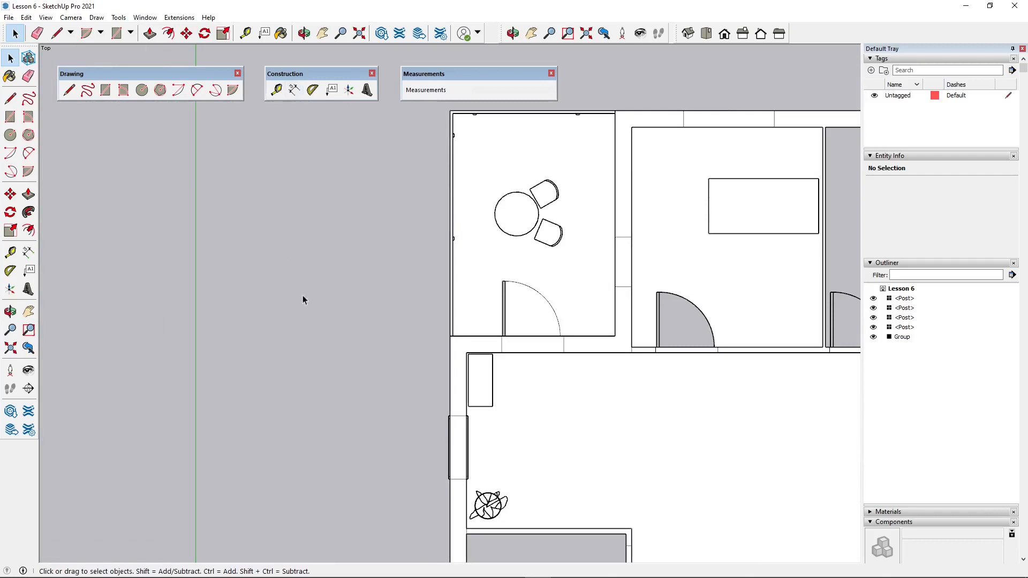
scroll(303, 294, "up", 1)
left_click(141, 94)
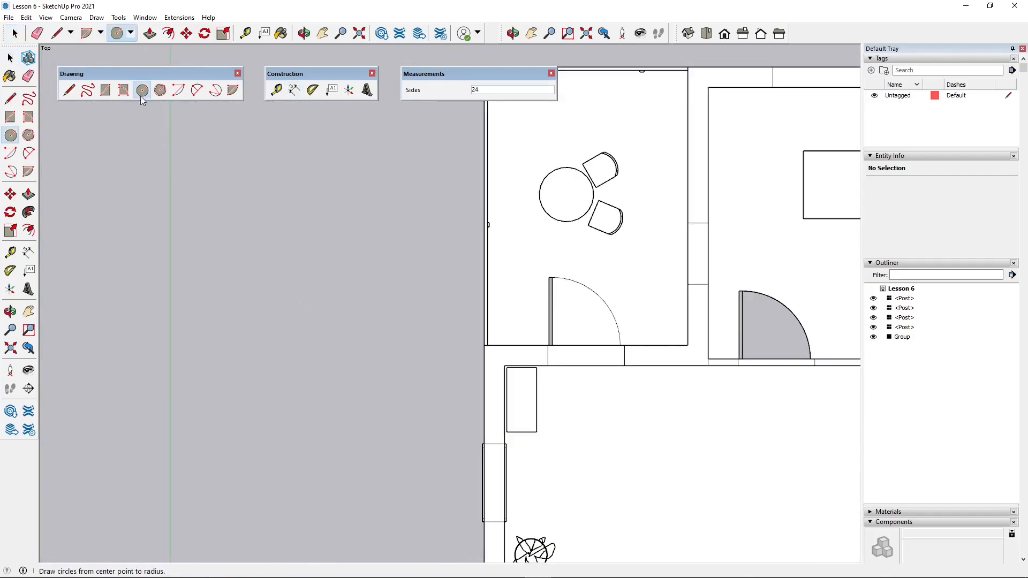
left_click(375, 200)
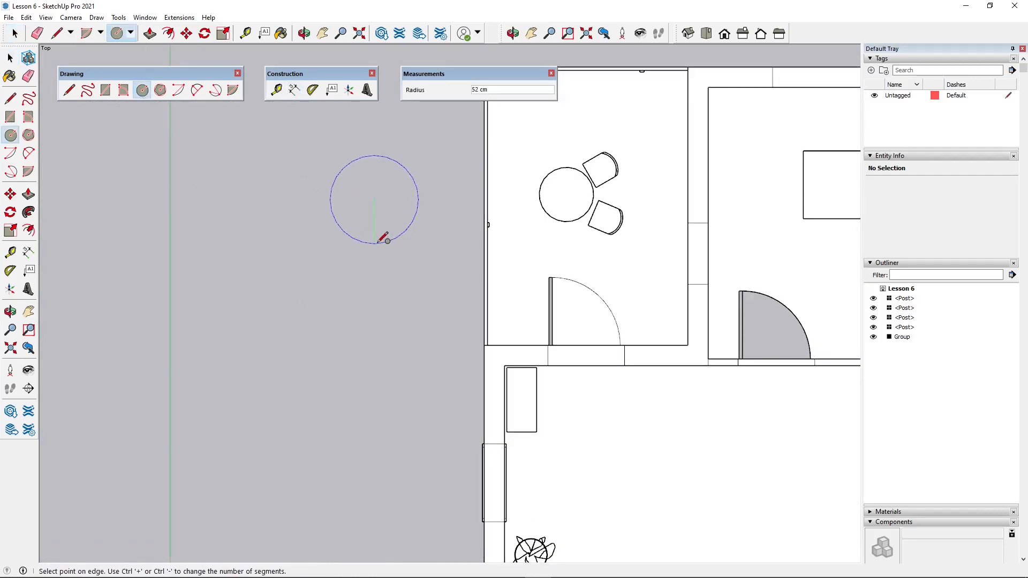
left_click(383, 237)
key("space")
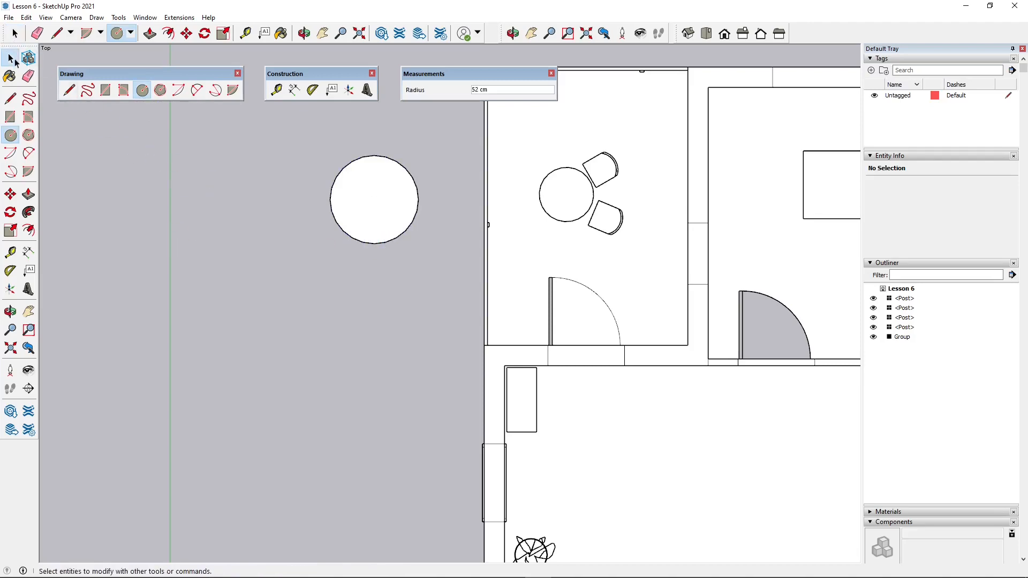
- Extrude the circle outside the balcony upwards by 2 cm to form a thin disc
mouse_move(357, 294)
middle_mouse_down()
mouse_move(356, 284)
mouse_move(333, 339)
mouse_move(338, 332)
middle_mouse_up()
left_click(337, 333)
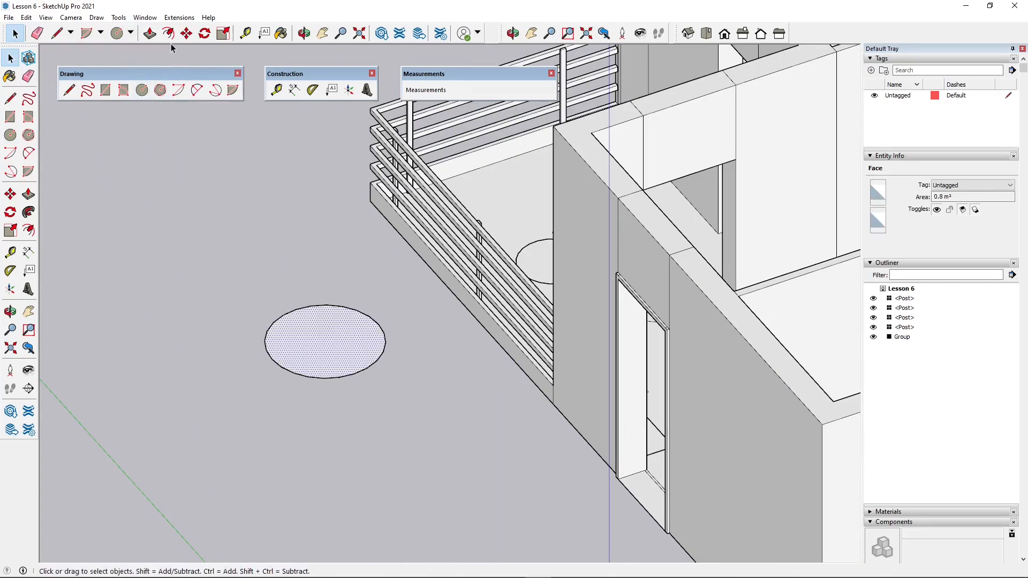
left_click(195, 88)
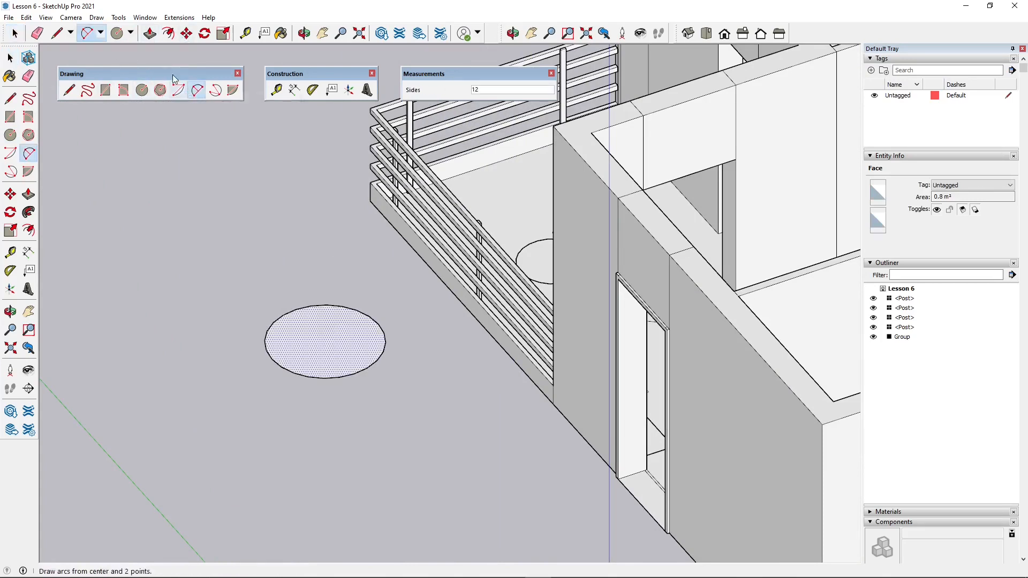
left_click(150, 35)
left_click(317, 358)
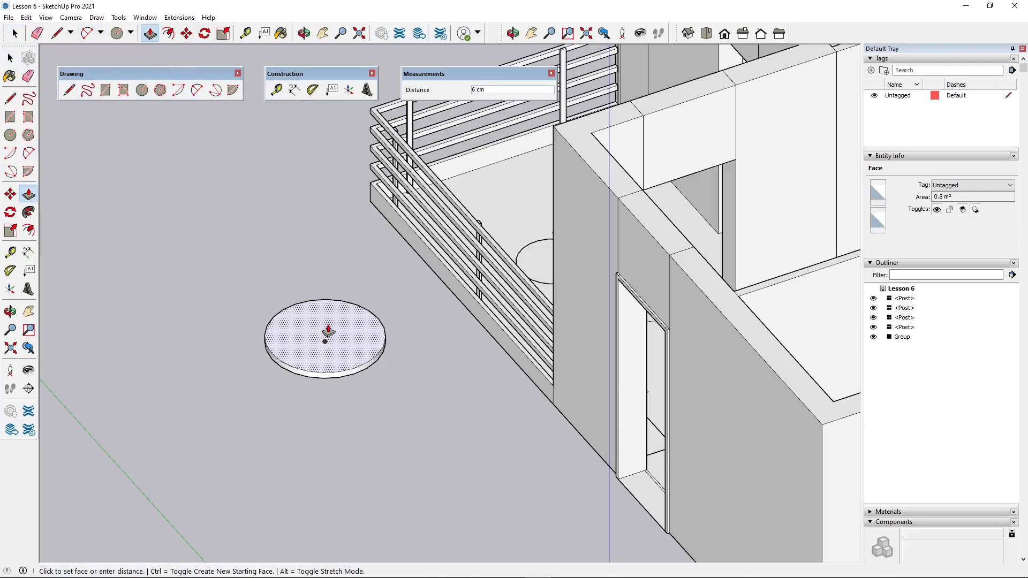
type("2")
key("Return")
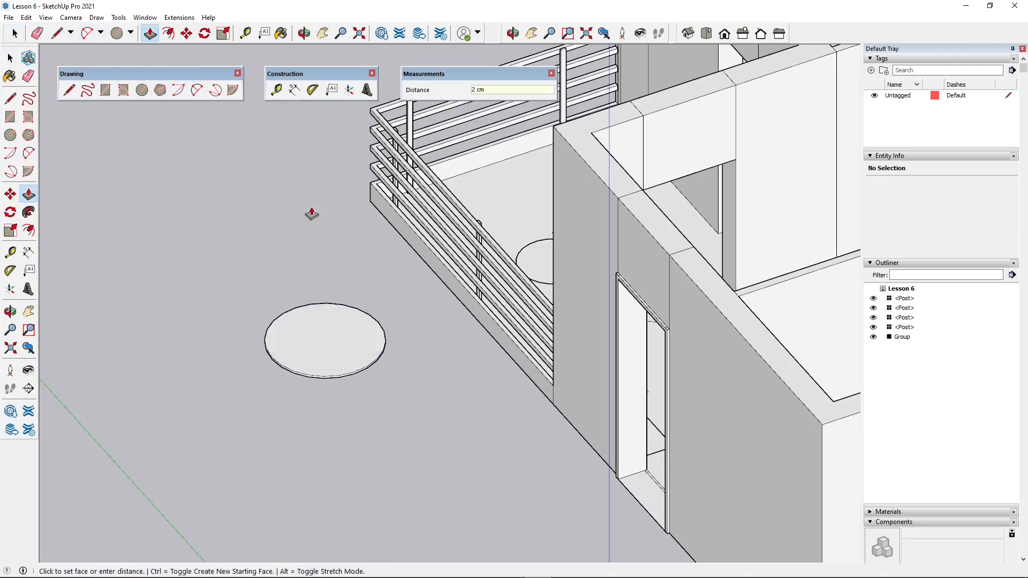
- Raise the whole disc 75 cm along the blue axis
left_click(8, 58)
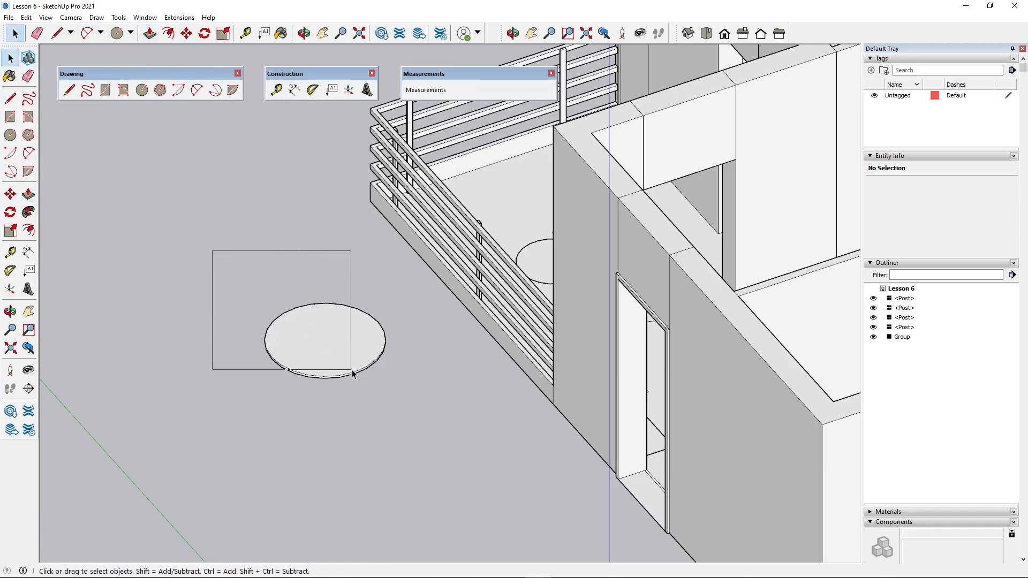
left_click_drag(391, 394, 391, 394)
left_click(10, 194)
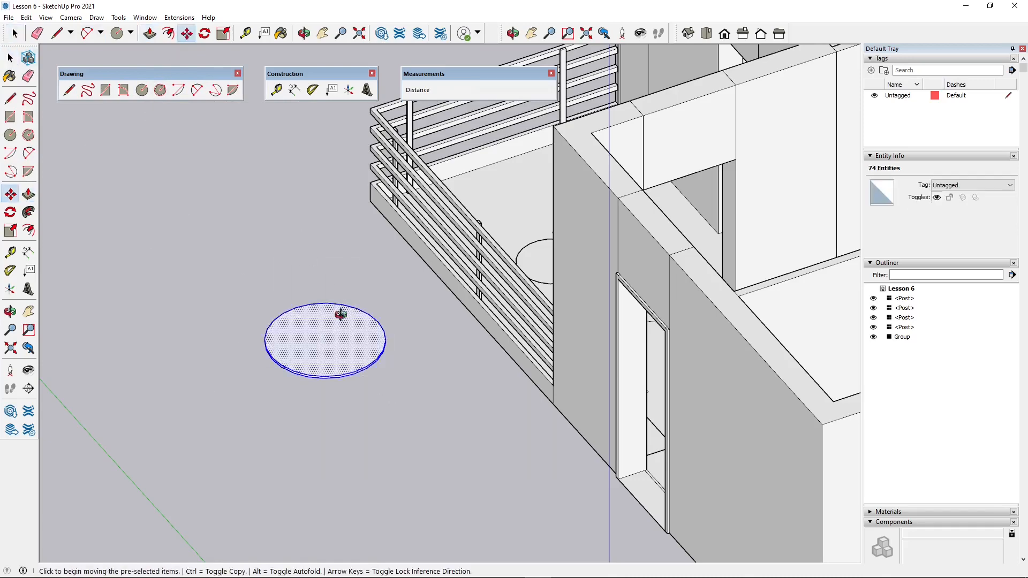
middle_click_drag(339, 314, 321, 518)
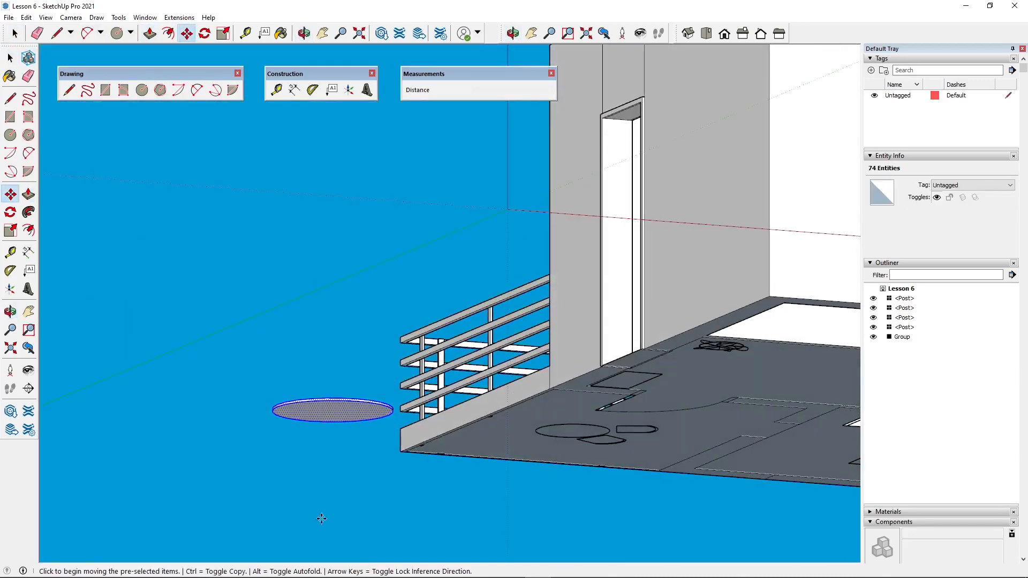
left_click(333, 410)
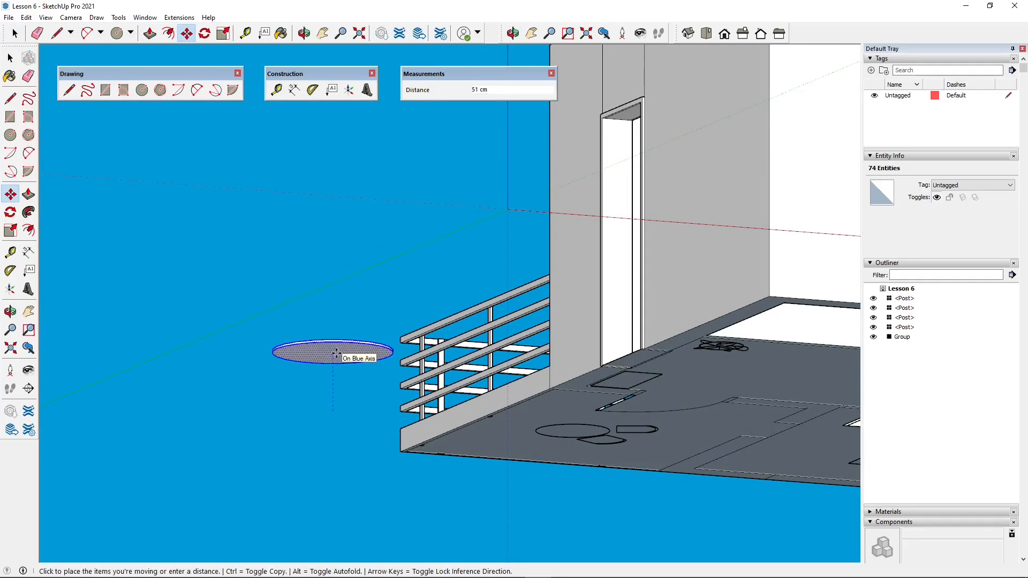
key("Return")
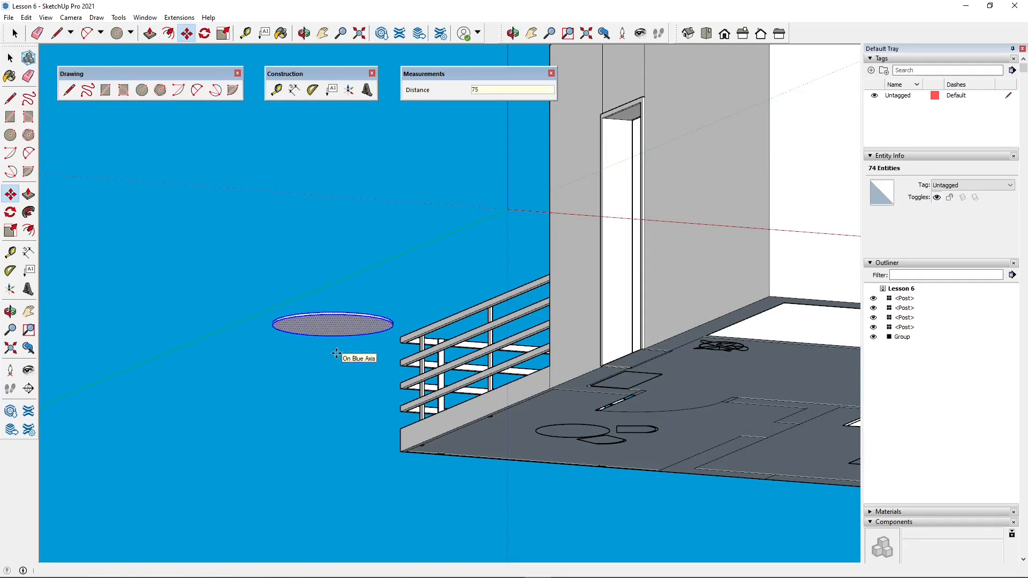
left_click(116, 33)
middle_click_drag(298, 361, 344, 321)
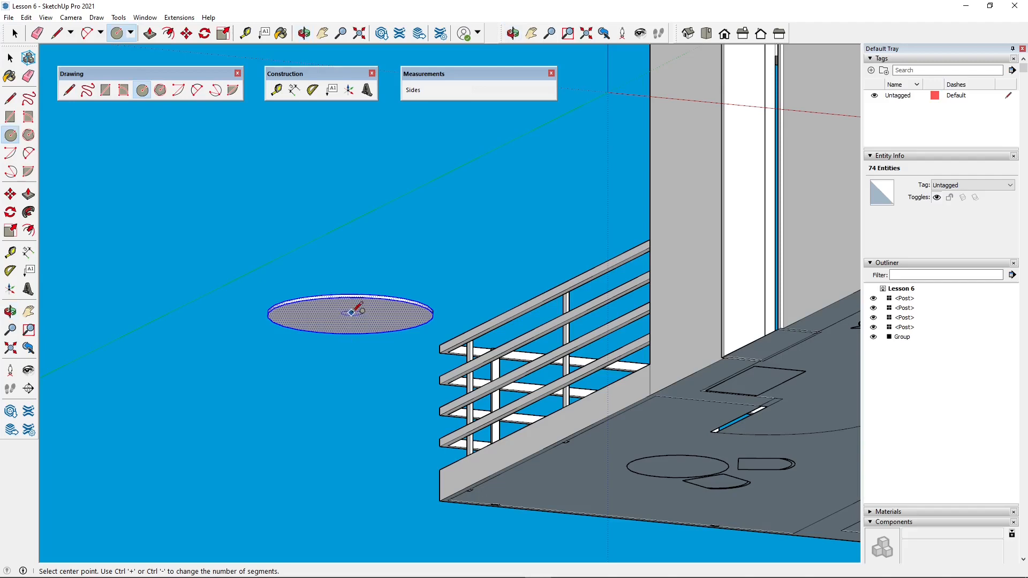
middle_click_drag(374, 294, 456, 309)
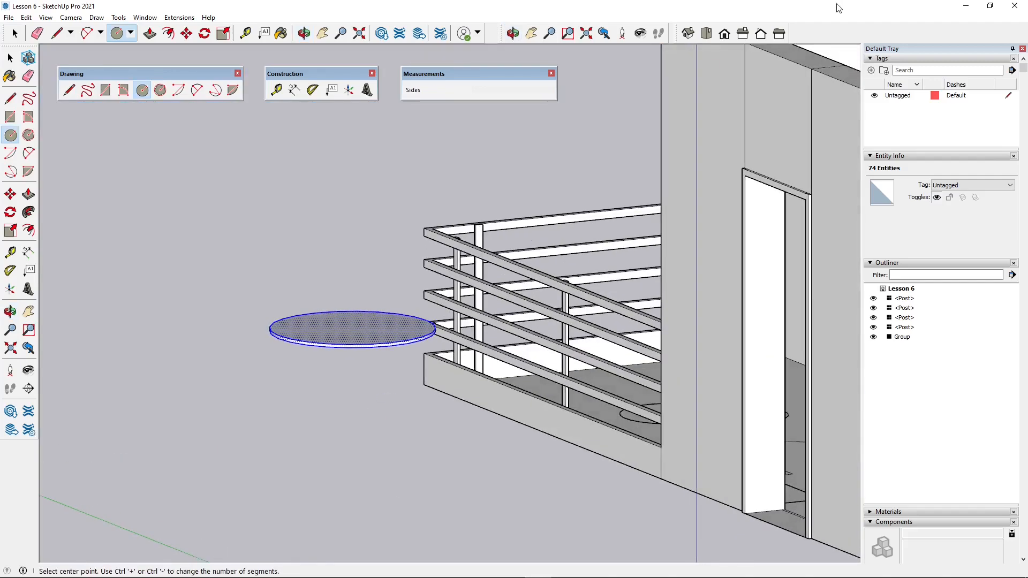
left_click(689, 34)
left_click(706, 33)
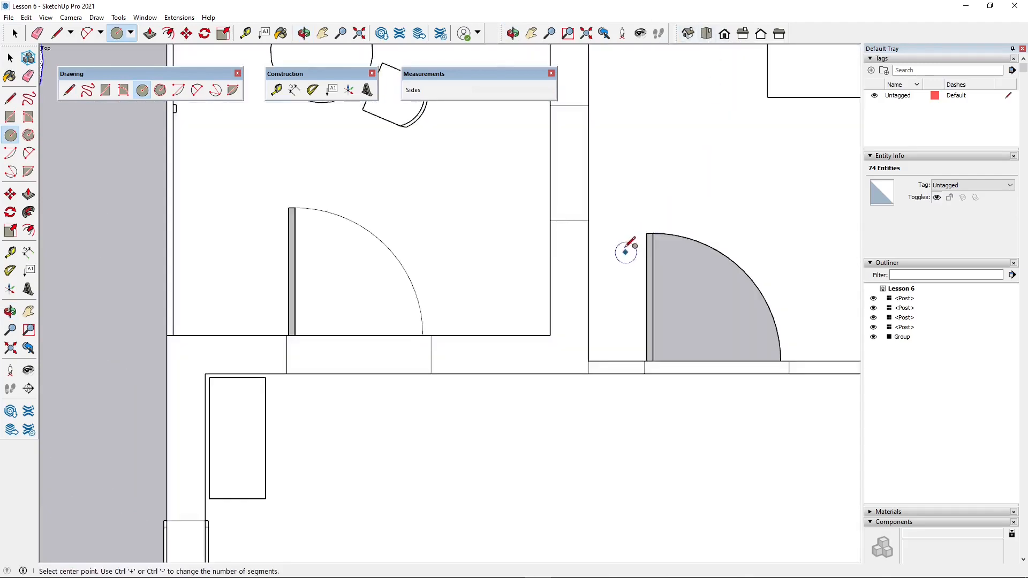
scroll(700, 478, "down", 5)
scroll(329, 269, "up", 4)
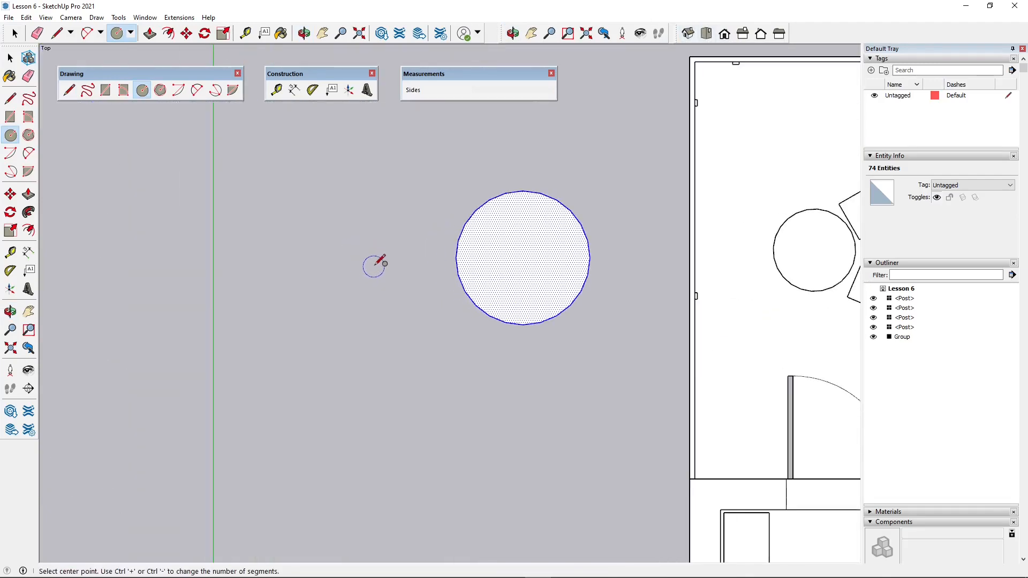
left_click(377, 263)
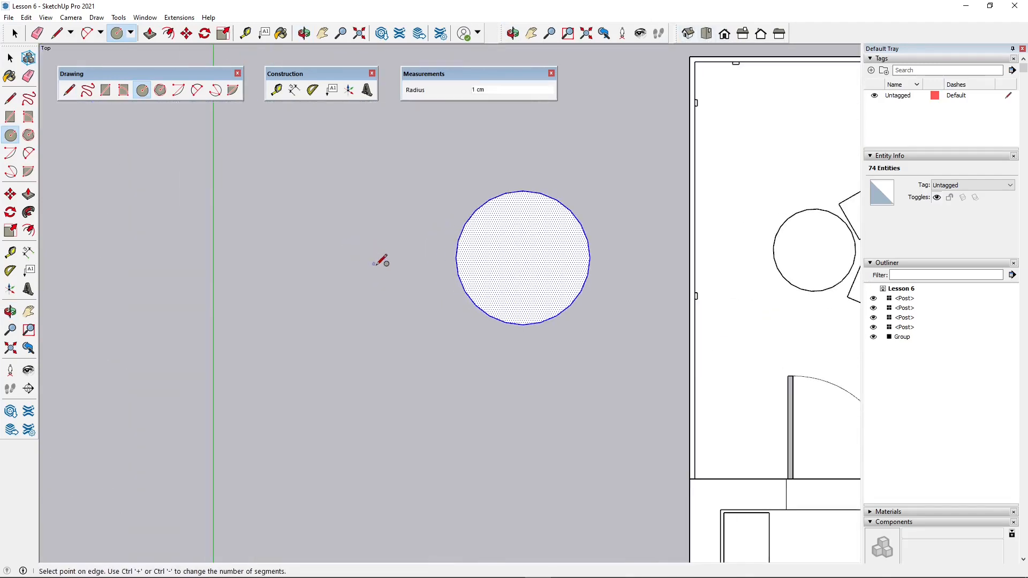
left_click(382, 291)
key("space")
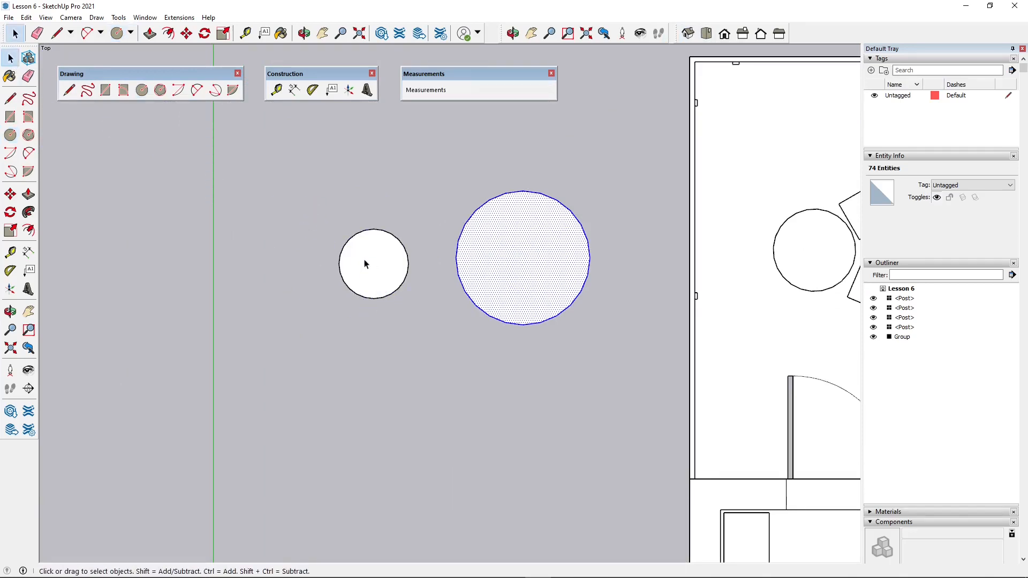
left_click_drag(306, 193, 410, 328)
key("Delete")
- Turn the whole raised disc into a component named "table" with a price of 100 and open it for editing
left_click_drag(435, 154, 612, 348)
right_click(525, 236)
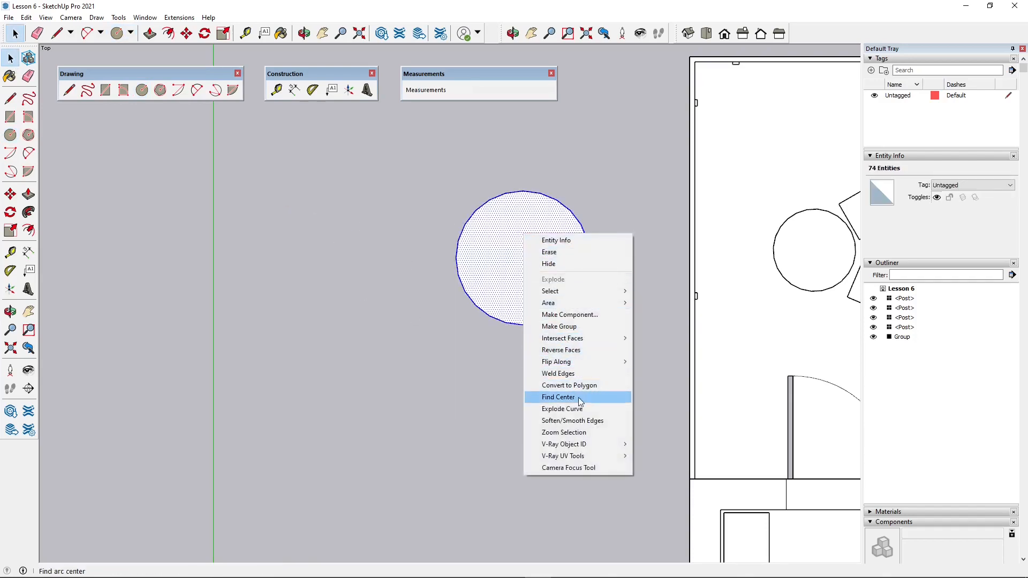
left_click(573, 315)
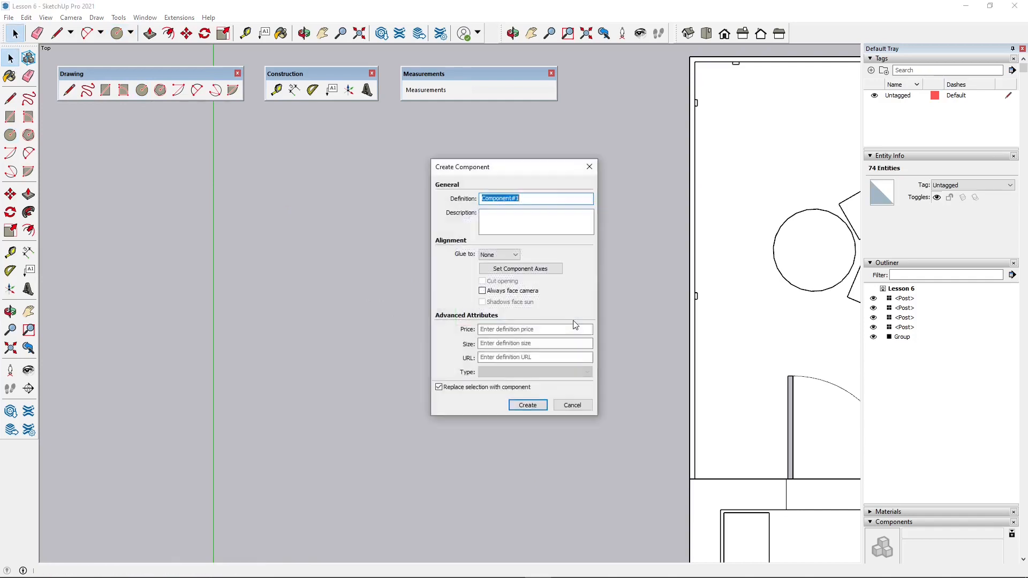
key("Tab")
key("Tab")
key("Tab")
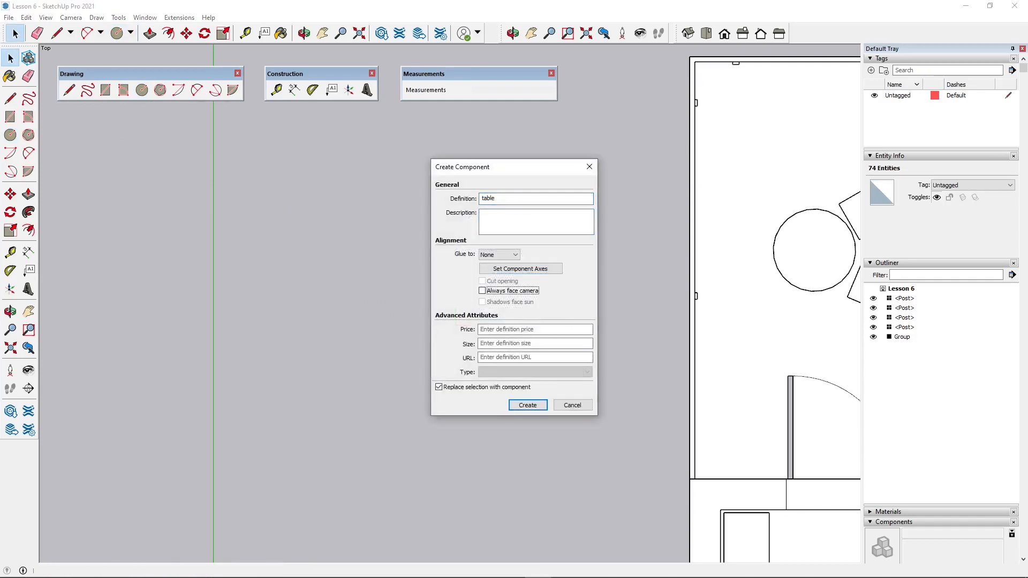
key("Return")
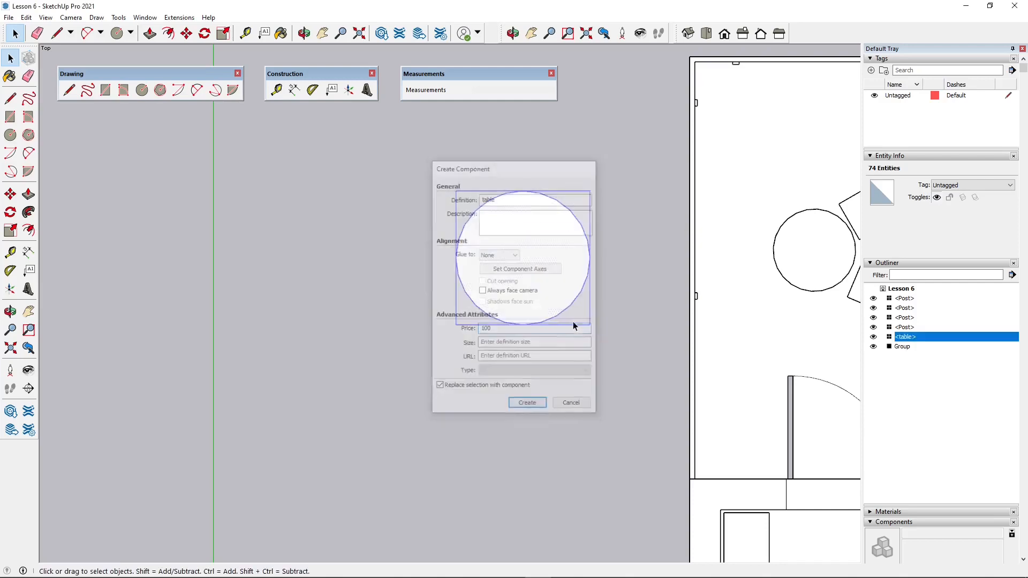
double_click(527, 269)
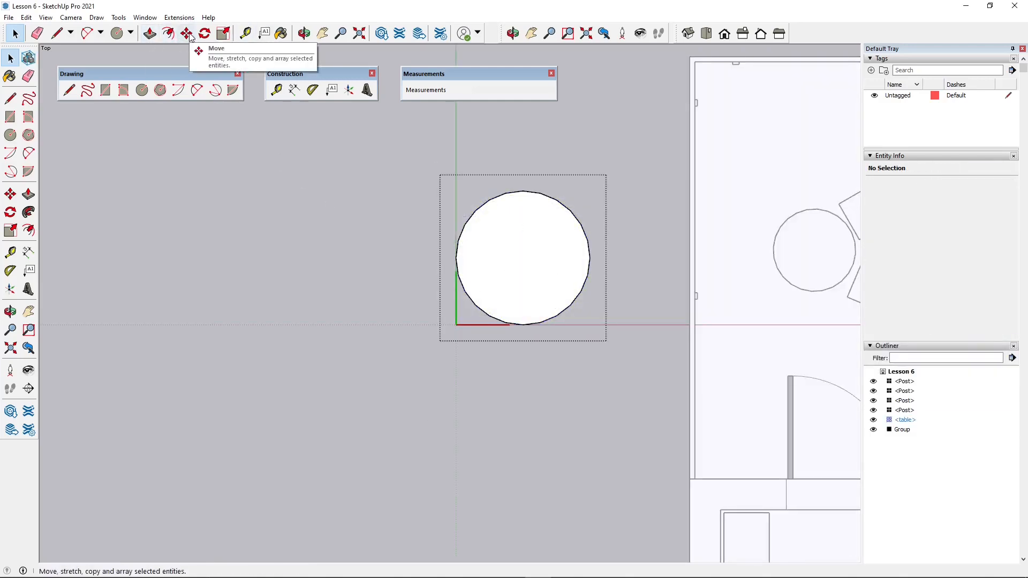
- Draw a circle of about 20 cm radius beside the raised tabletop, inside the open table component
left_click(142, 90)
left_click(358, 259)
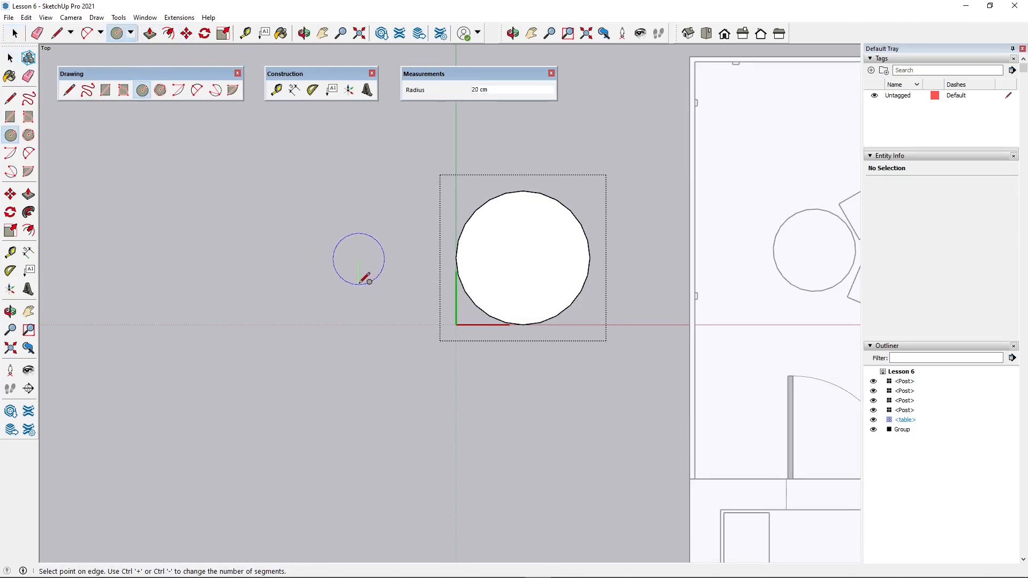
left_click(365, 286)
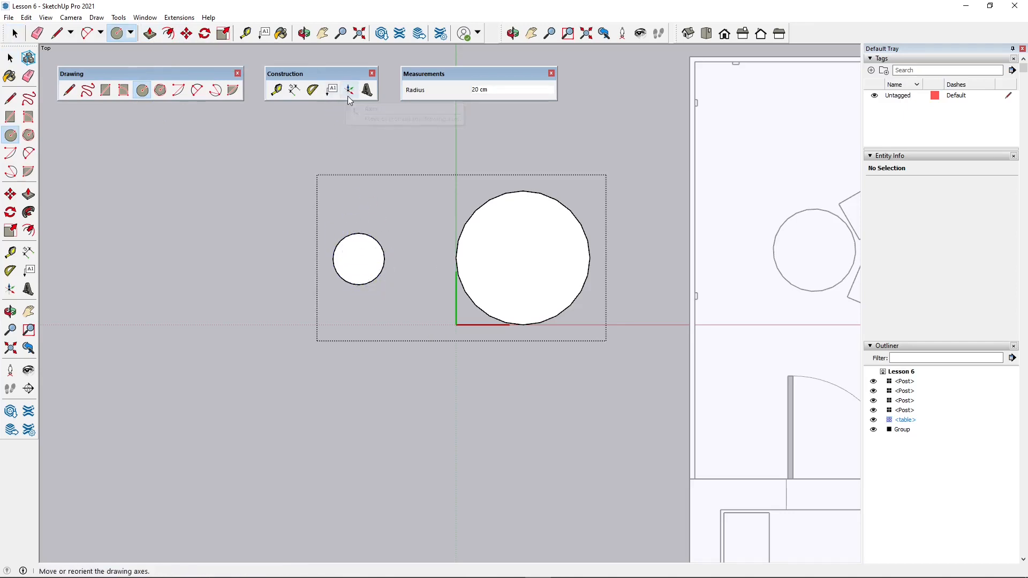
key("m")
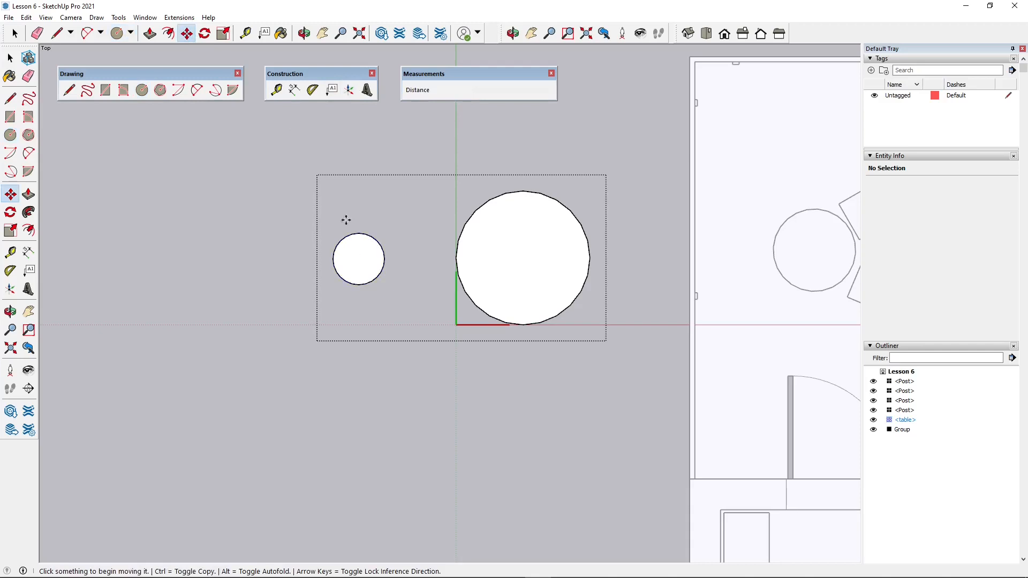
- Extrude the small circle upwards by 4 cm to form the table's base disc
middle_click_drag(365, 410, 461, 80)
left_click(149, 34)
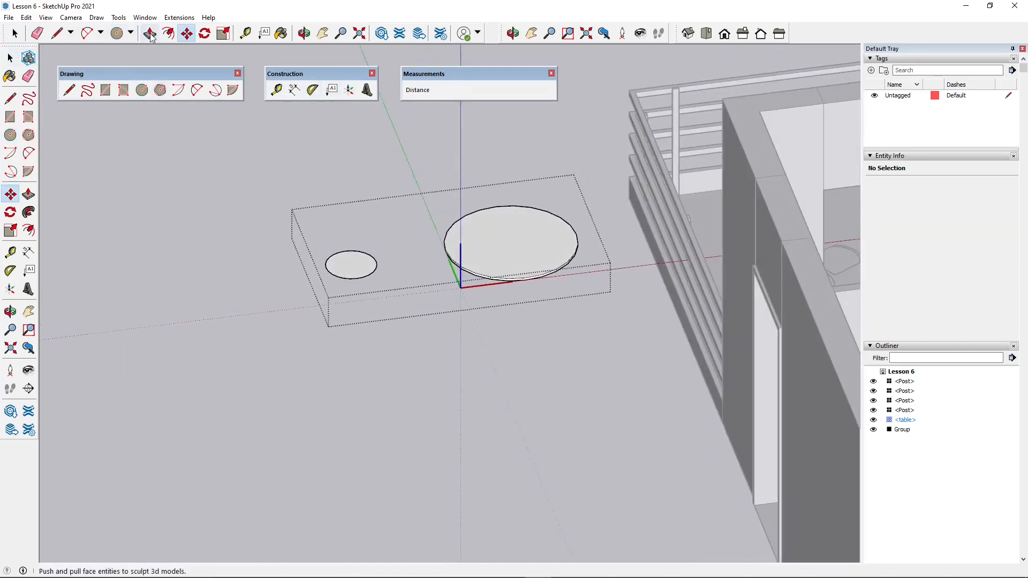
left_click(344, 262)
type("10")
key("Return")
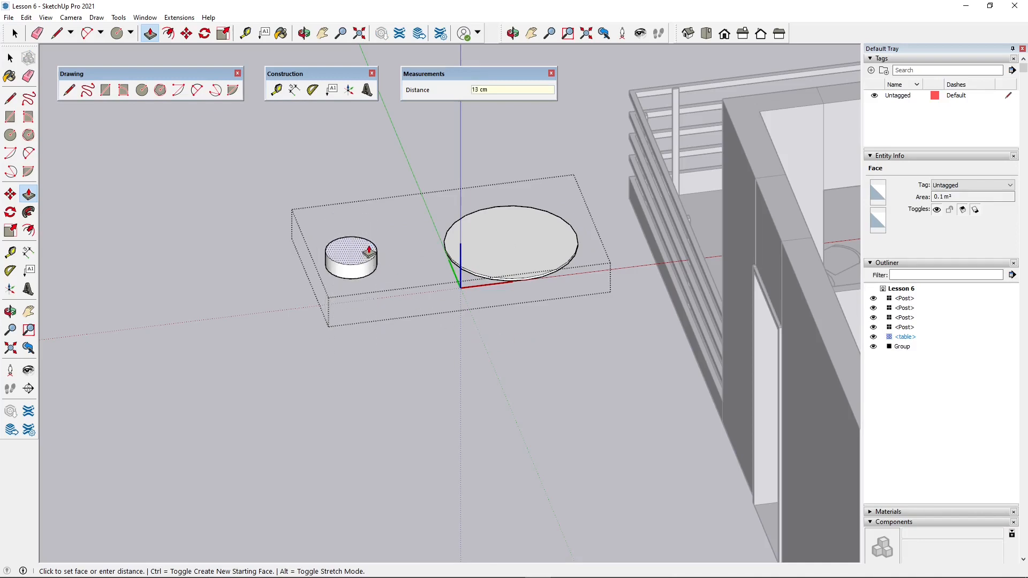
key("Return")
scroll(359, 257, "up", 3)
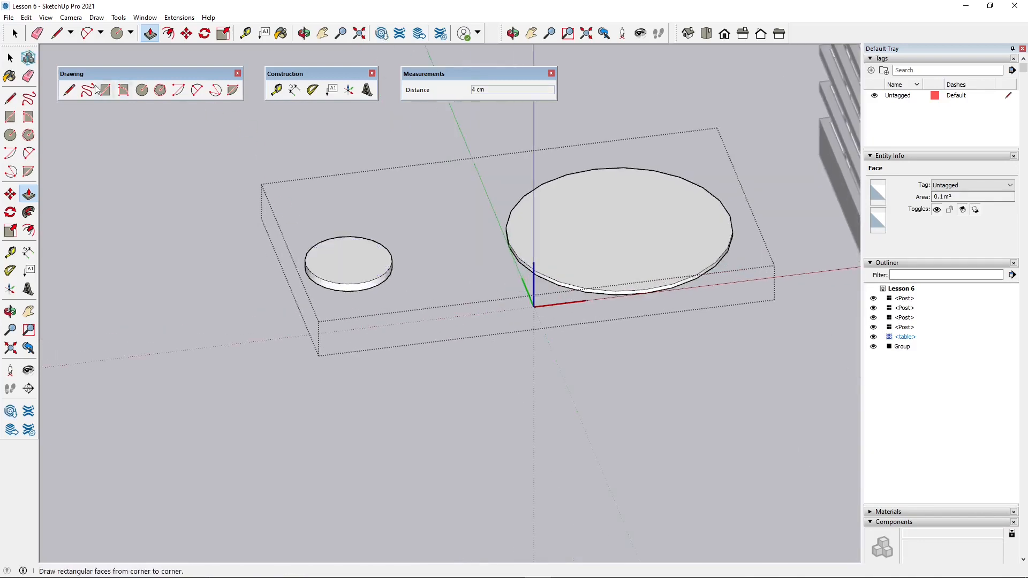
- Select only the upper face of the small base disc
left_click(23, 35)
scroll(333, 245, "up", 2)
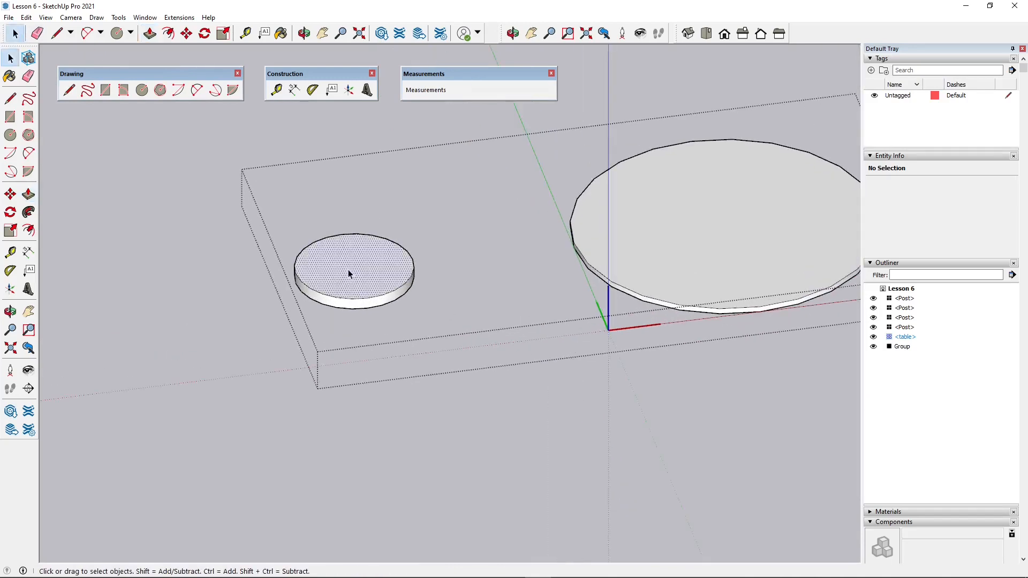
left_click(349, 272)
left_click(187, 33)
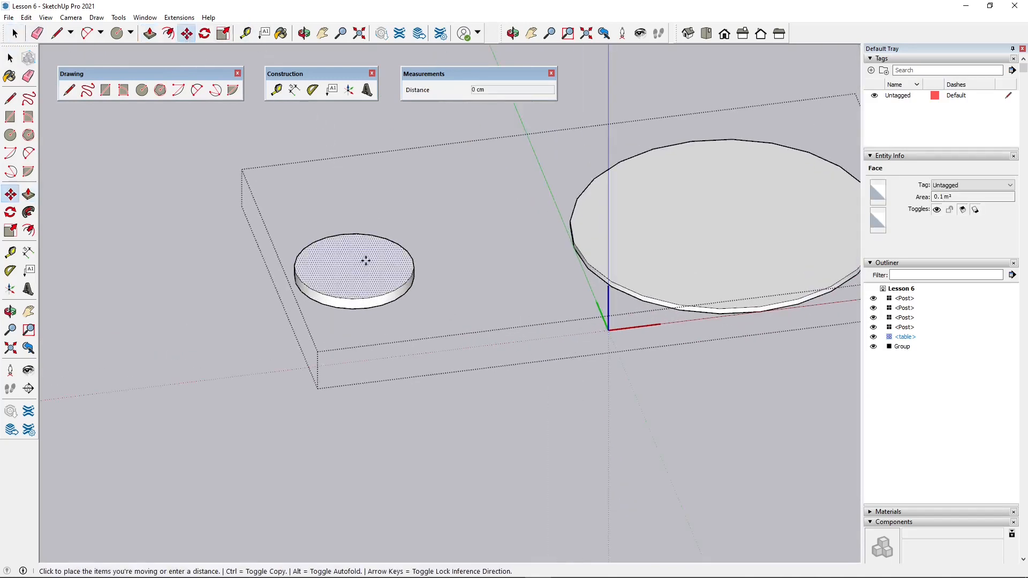
left_click(365, 259)
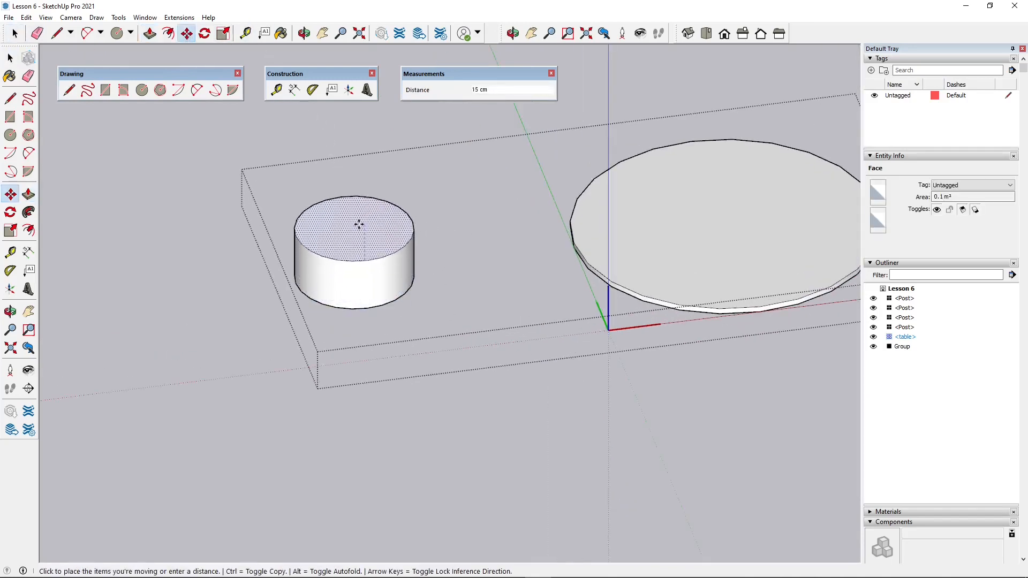
key("Escape")
- Scale the selected upper face uniformly about its centre to about 0.17, tapering the base into a cone
left_click(223, 34)
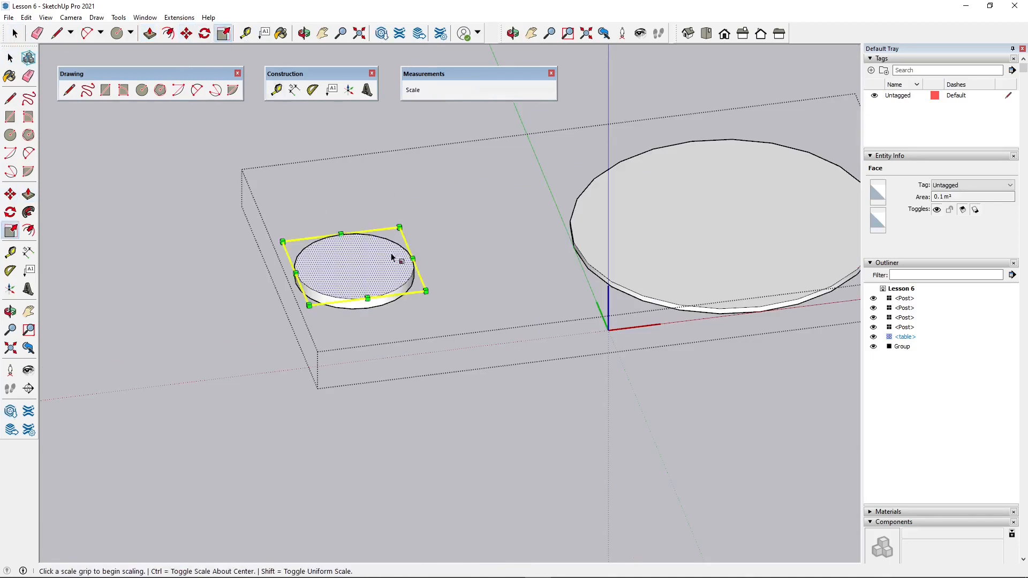
left_click(399, 227)
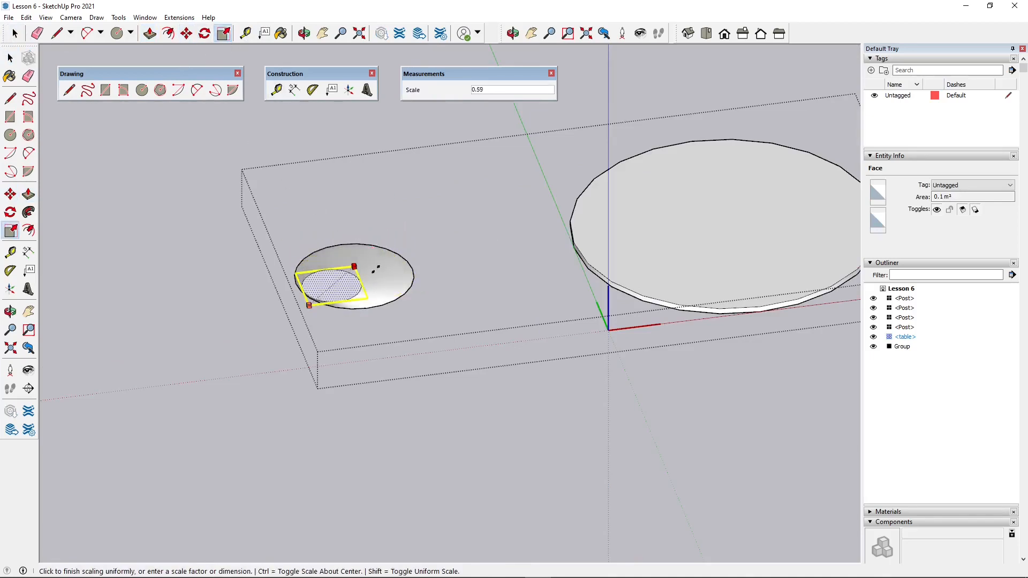
key("ctrl")
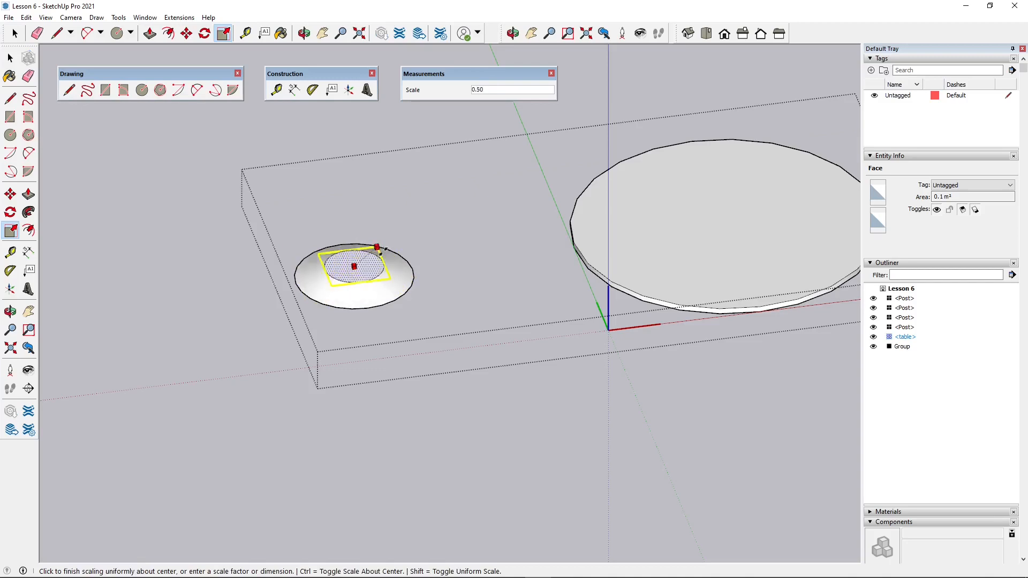
left_click(371, 271)
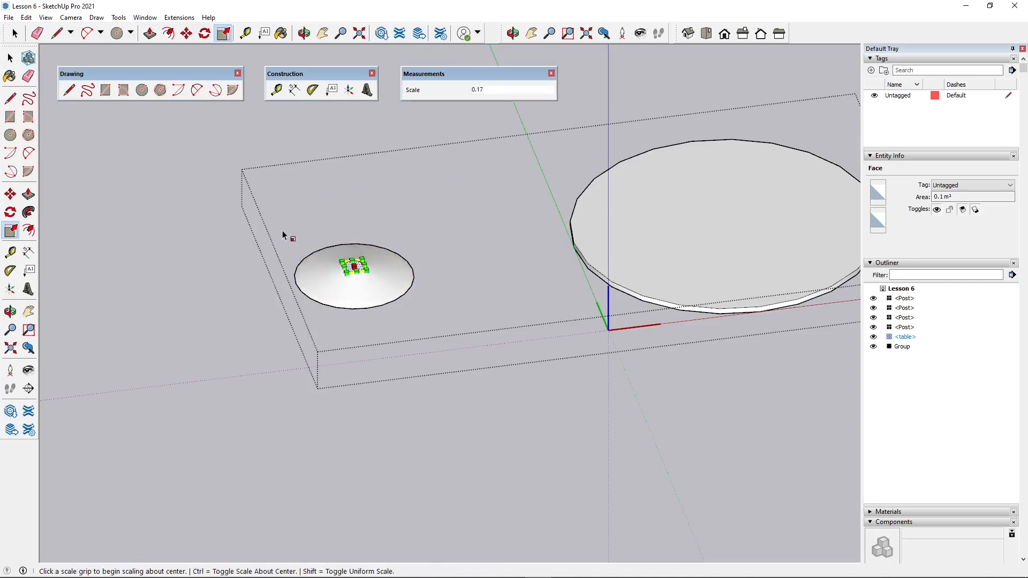
- Extrude the underside of the conical base downwards by about 2 cm to give it a thin rim
middle_click_drag(221, 155, 275, 105)
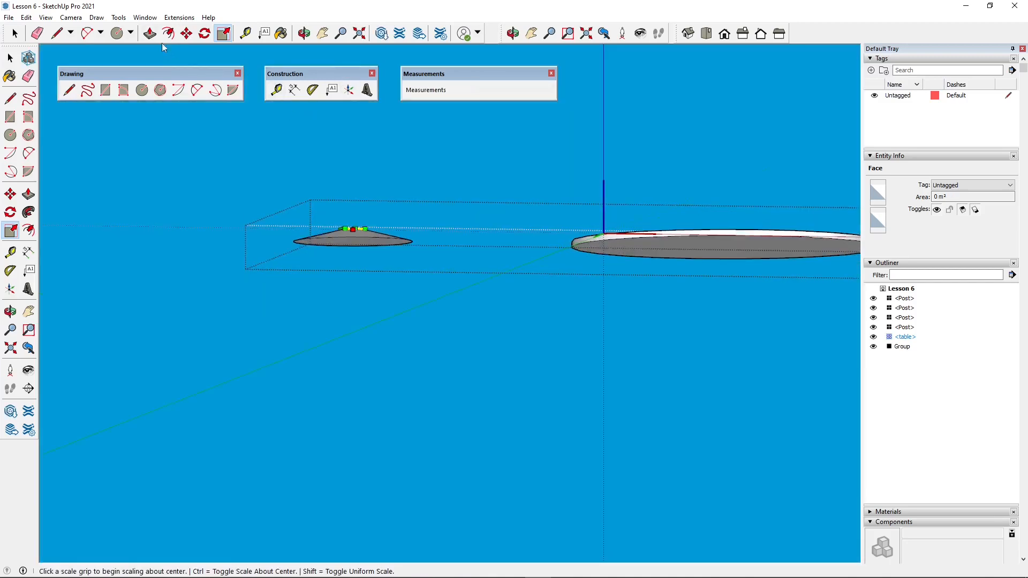
left_click(150, 33)
middle_click_drag(323, 275, 354, 231)
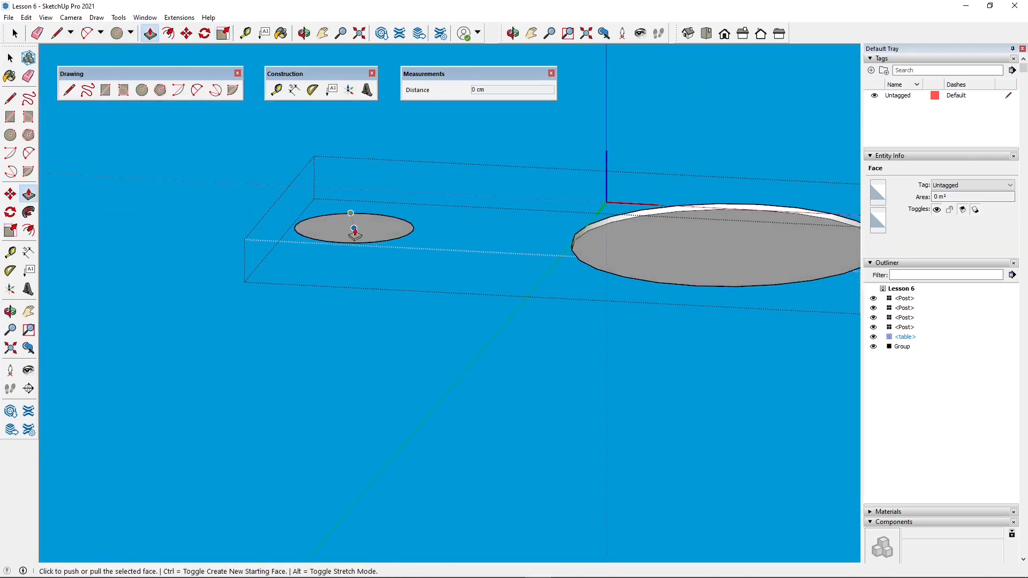
left_click(354, 231)
left_click(368, 244)
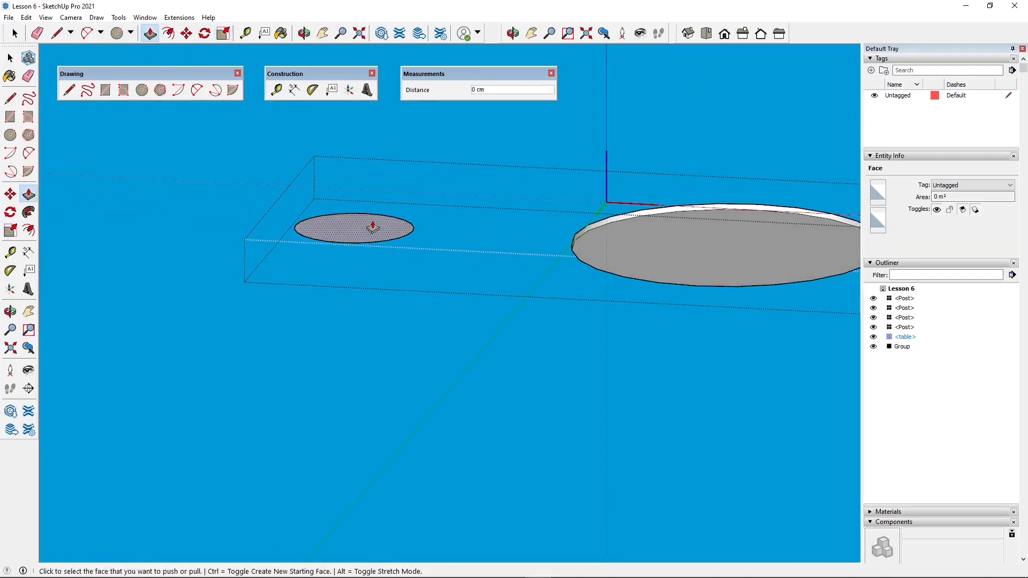
left_click(379, 228)
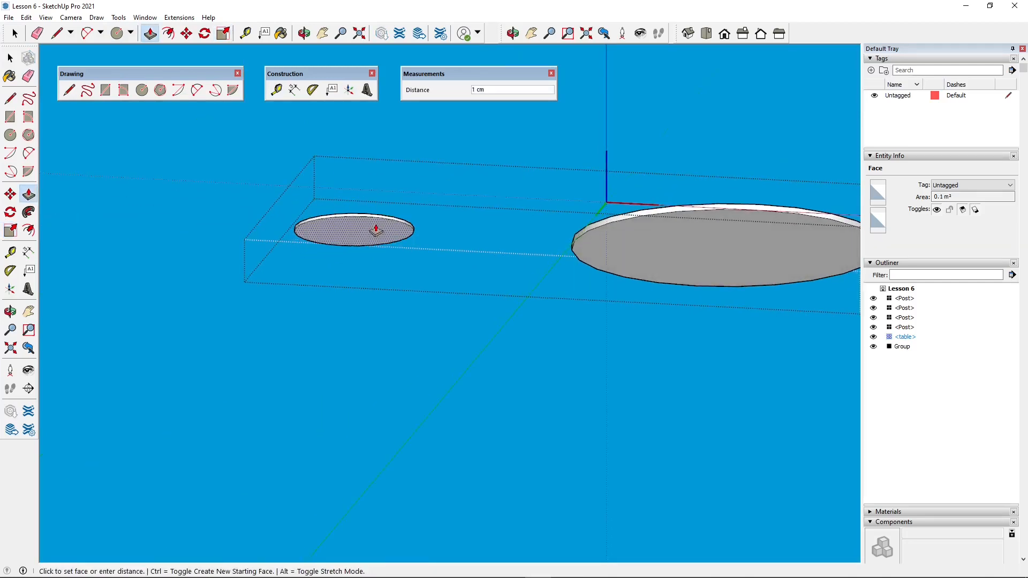
left_click(375, 232)
middle_click_drag(374, 232, 403, 392)
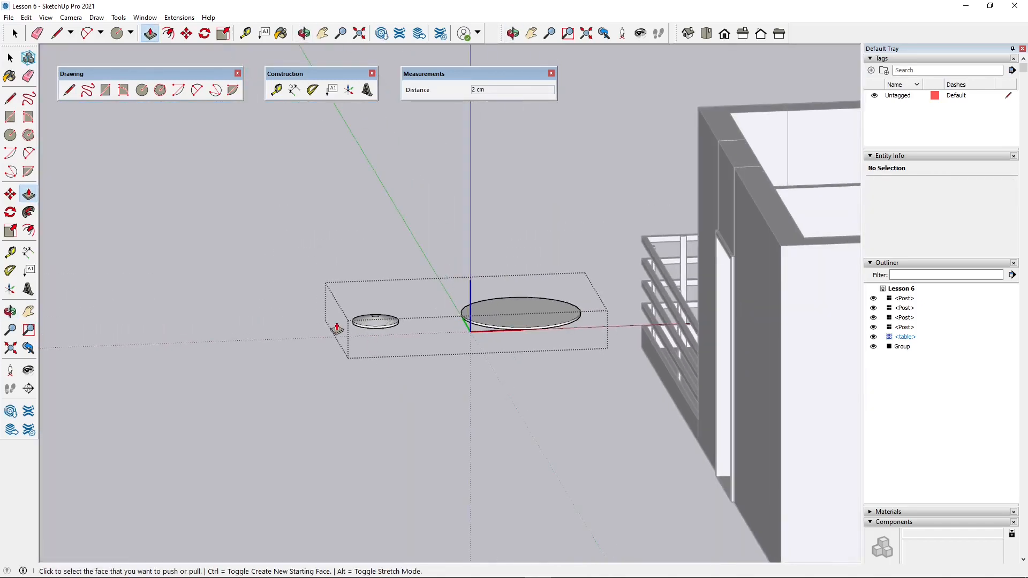
key("m")
scroll(377, 322, "up", 3)
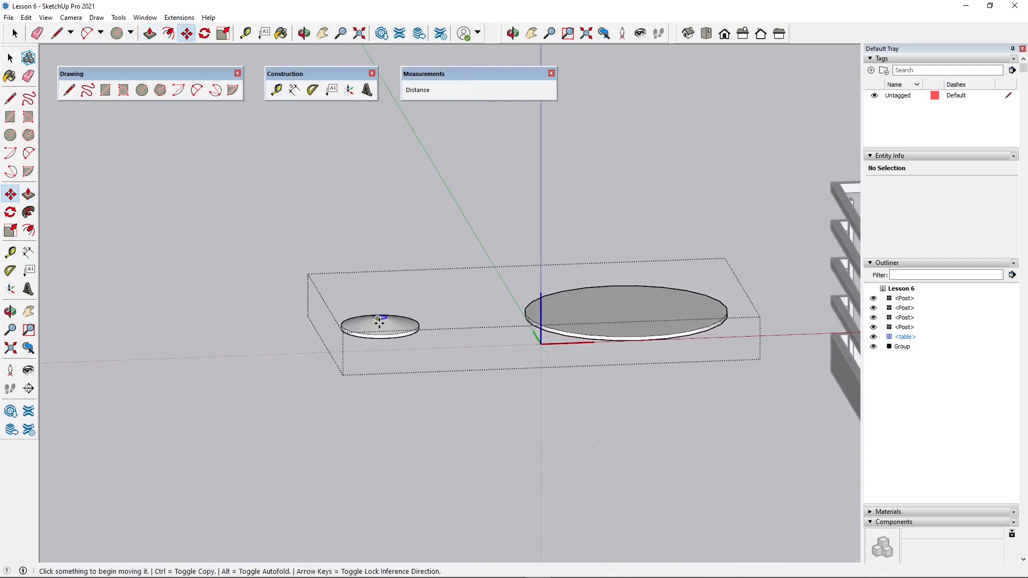
scroll(379, 322, "up", 2)
left_click(380, 318)
key("Escape")
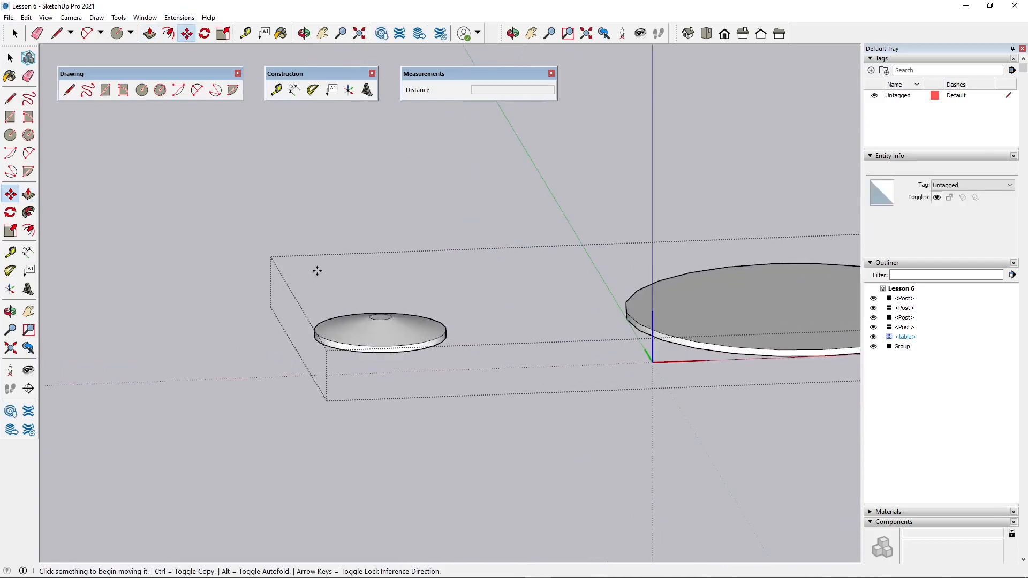
- Lower the whole conical base by 75 cm along the blue axis and clear the selection
key("space")
left_click_drag(264, 242, 487, 429)
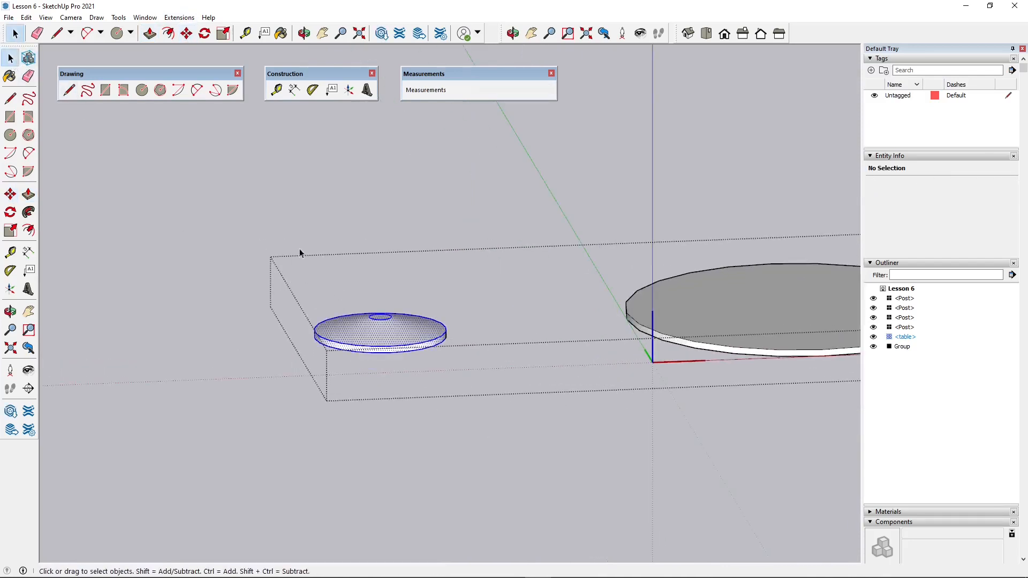
key("m")
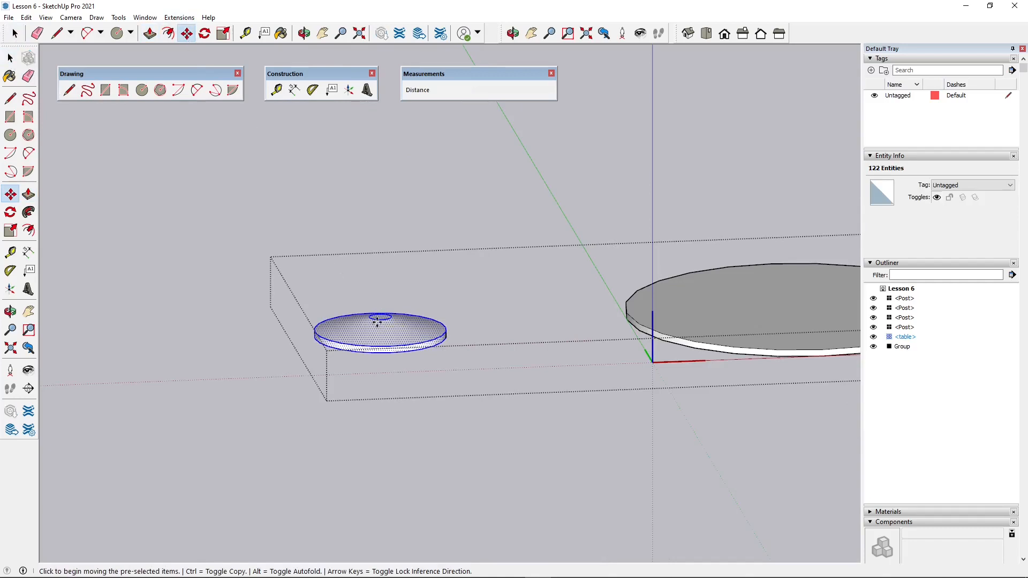
left_click(378, 320)
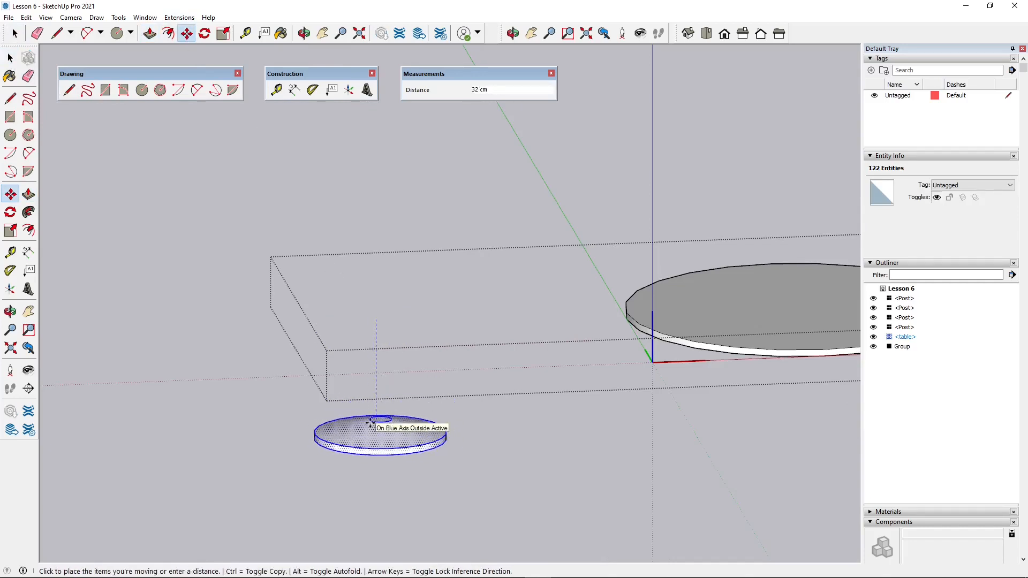
key("Return")
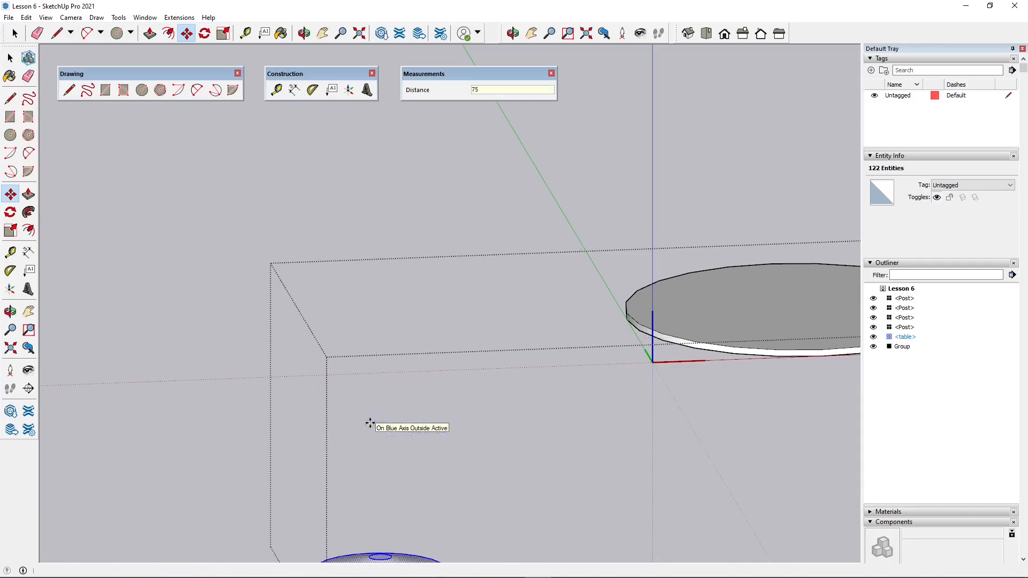
scroll(385, 343, "down", 3)
middle_click_drag(396, 370, 423, 433)
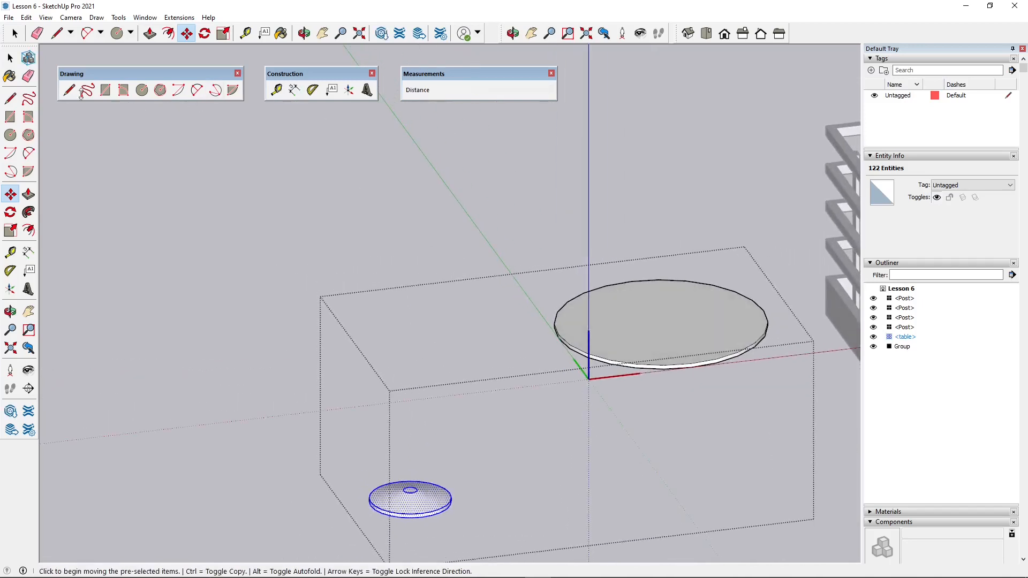
key("ctrl+t")
- Extrude the small circular face on top of the base upwards about 71 cm, level with the tabletop's underside, to form the leg
scroll(278, 351, "down", 1)
scroll(411, 488, "up", 2)
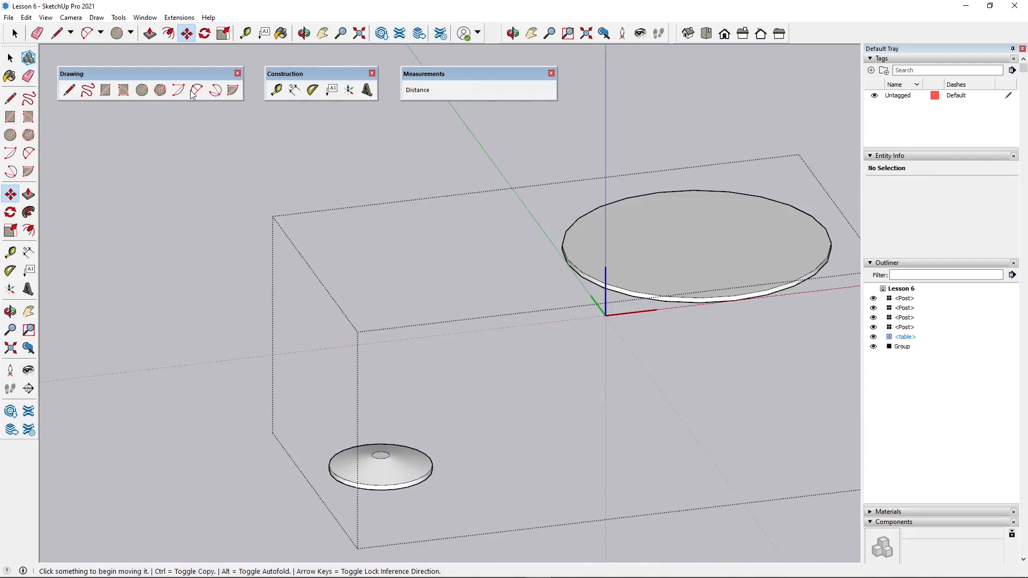
left_click(150, 33)
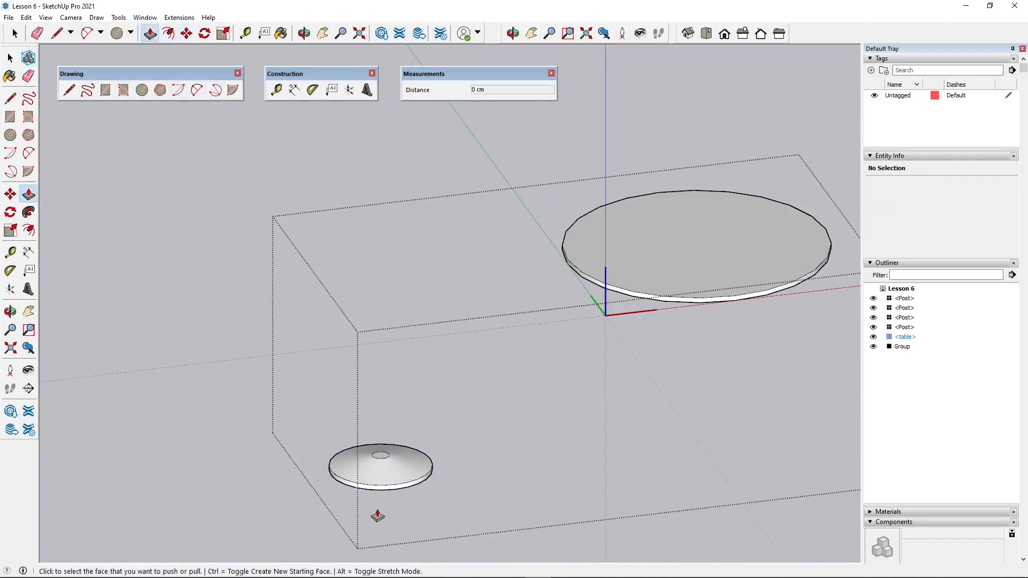
scroll(381, 437, "up", 3)
left_click(388, 446)
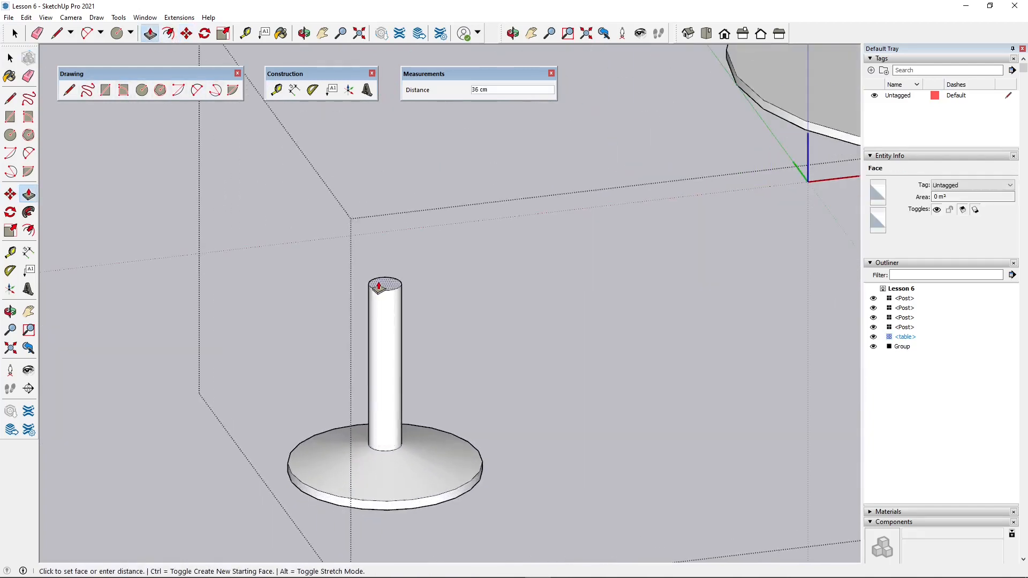
scroll(394, 222, "down", 2)
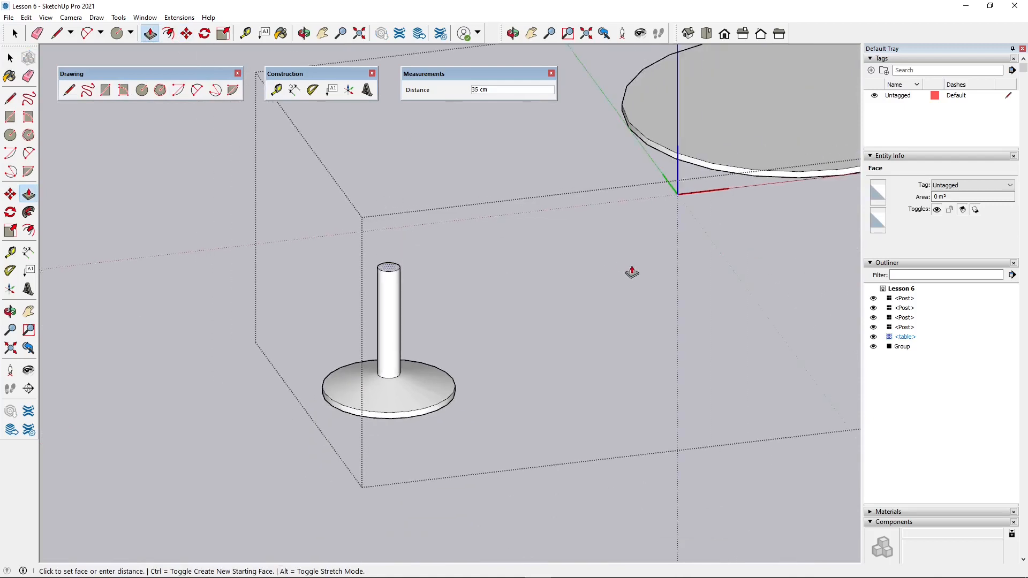
middle_click_drag(633, 272, 552, 168)
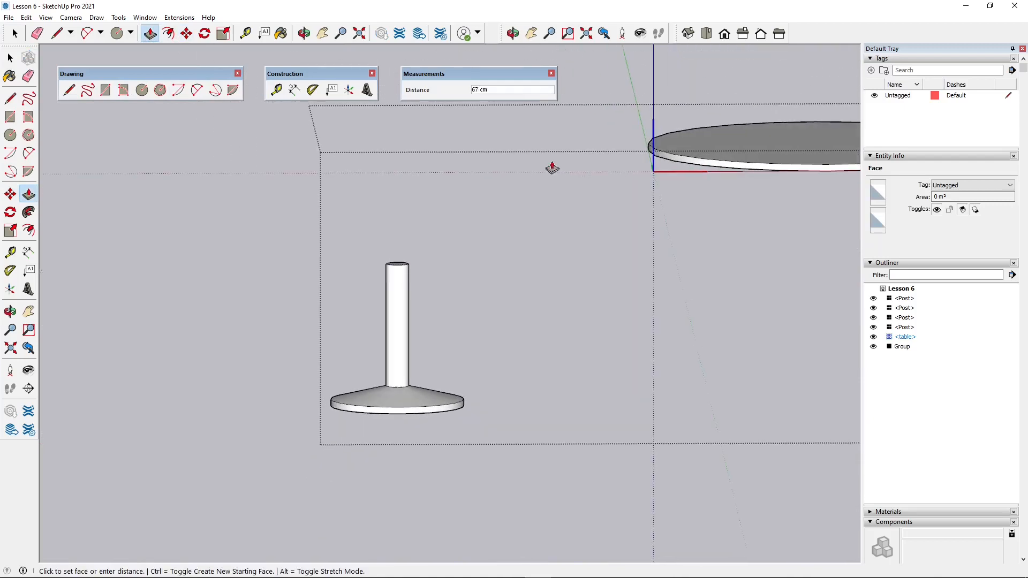
left_click(683, 167)
- Move the whole leg and base about 125 cm by the centre of the leg's top face to the centre of the tabletop's underside
scroll(473, 287, "down", 3)
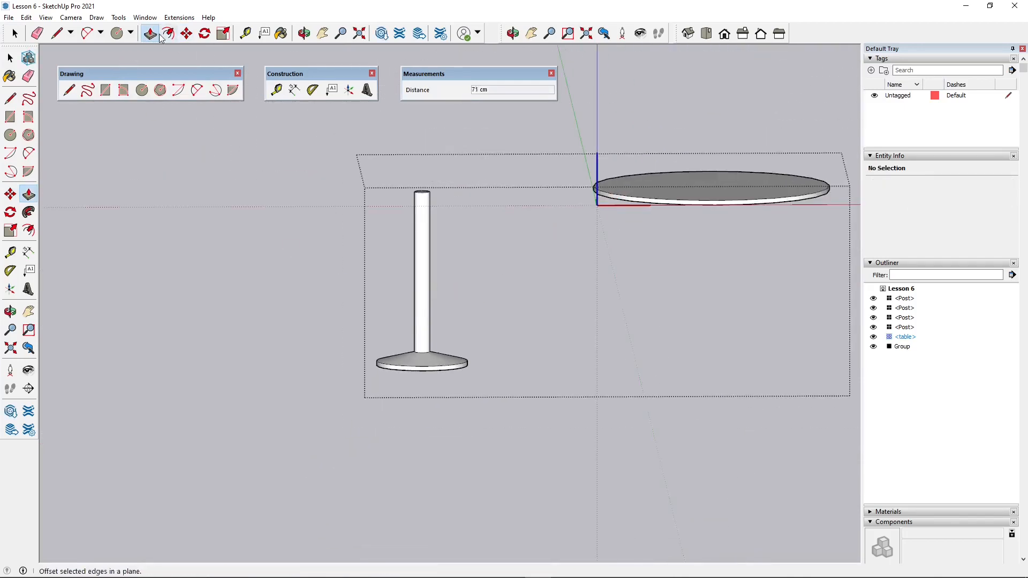
left_click(16, 37)
middle_click_drag(351, 294, 371, 362)
left_click_drag(322, 116, 492, 376)
key("m")
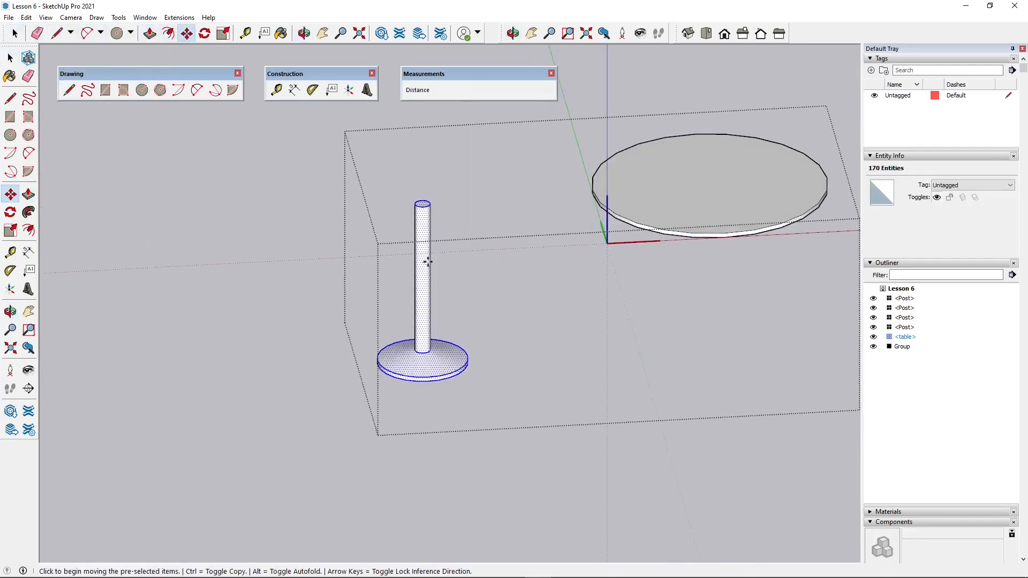
scroll(424, 207, "up", 4)
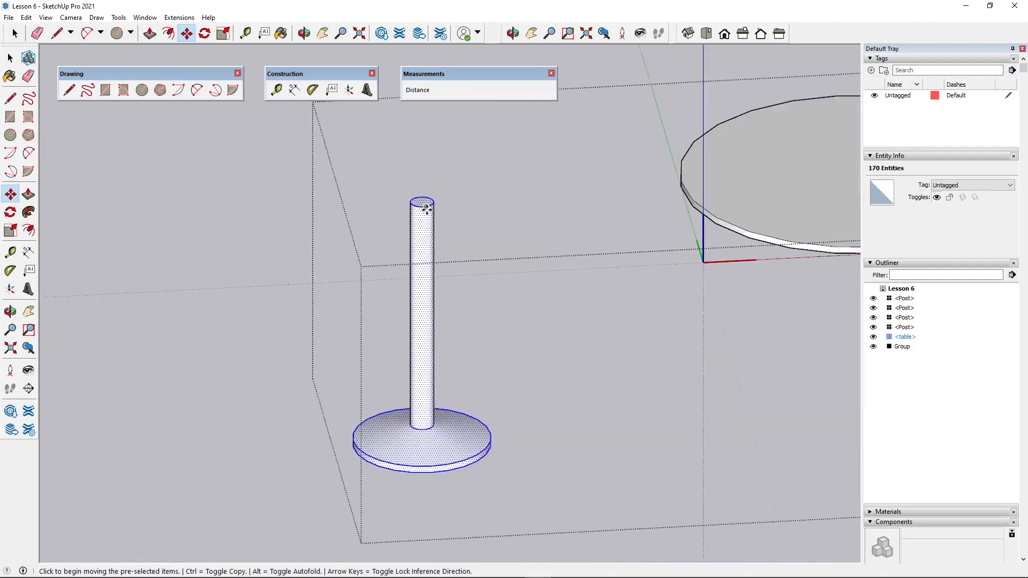
left_click(421, 198)
scroll(379, 247, "down", 2)
middle_click_drag(622, 464, 468, 185)
scroll(471, 182, "down", 1)
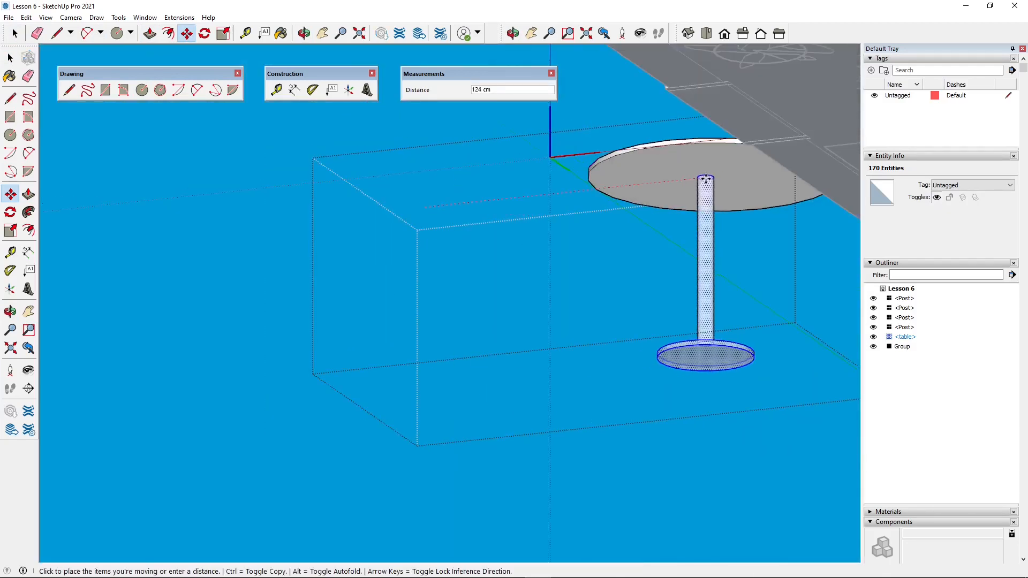
left_click(708, 188)
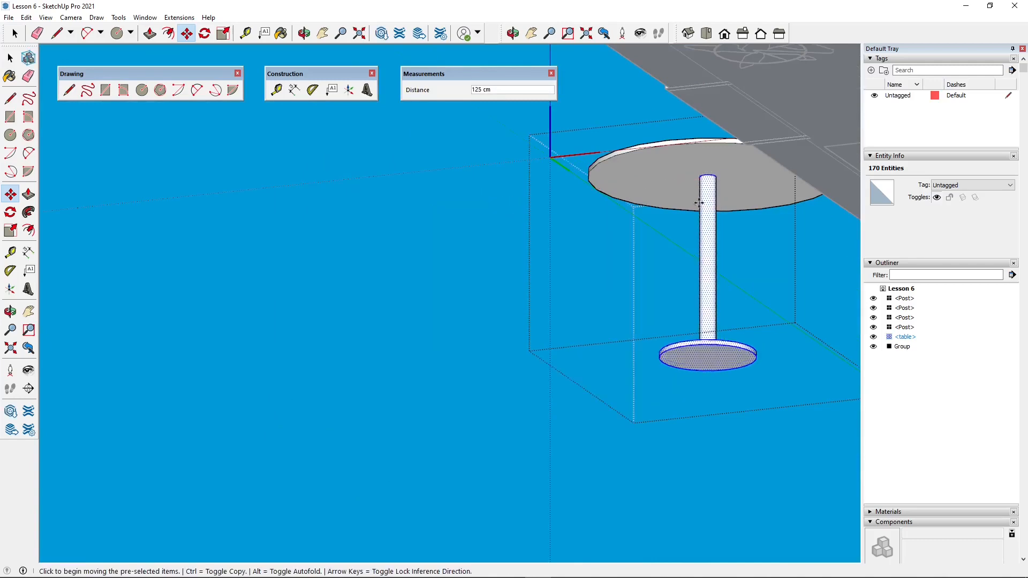
- Finish editing the table component and return to the full apartment model with nothing selected
middle_click_drag(700, 202, 568, 385)
middle_click_drag(497, 345, 584, 413)
scroll(583, 413, "down", 2)
scroll(340, 197, "up", 4)
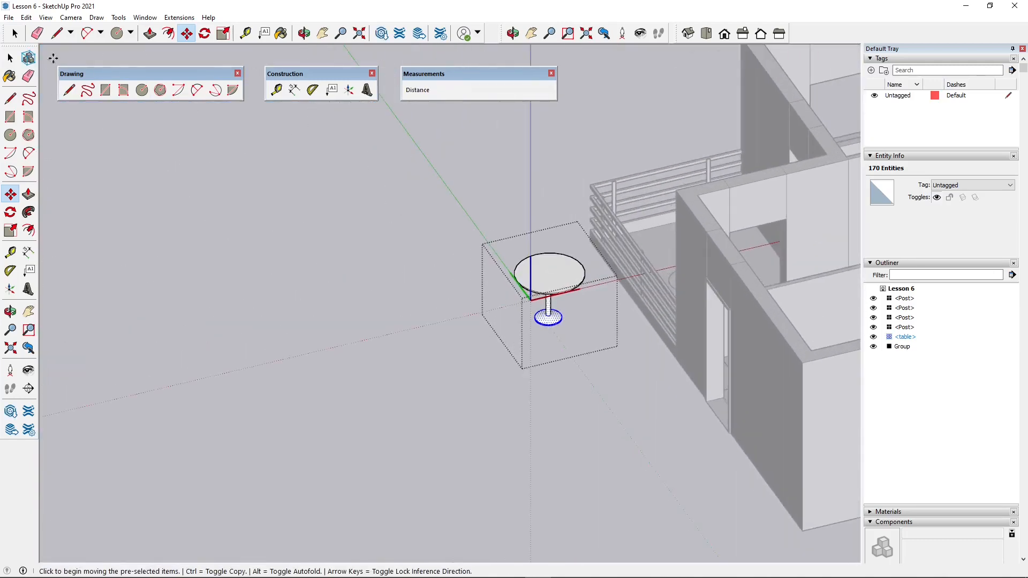
left_click(14, 36)
left_click(319, 274)
- Move the table component by the centre of its tabletop onto the round table outline on the balcony and clear the selection
scroll(320, 274, "down", 2)
middle_click_drag(438, 226, 547, 322)
scroll(503, 275, "up", 4)
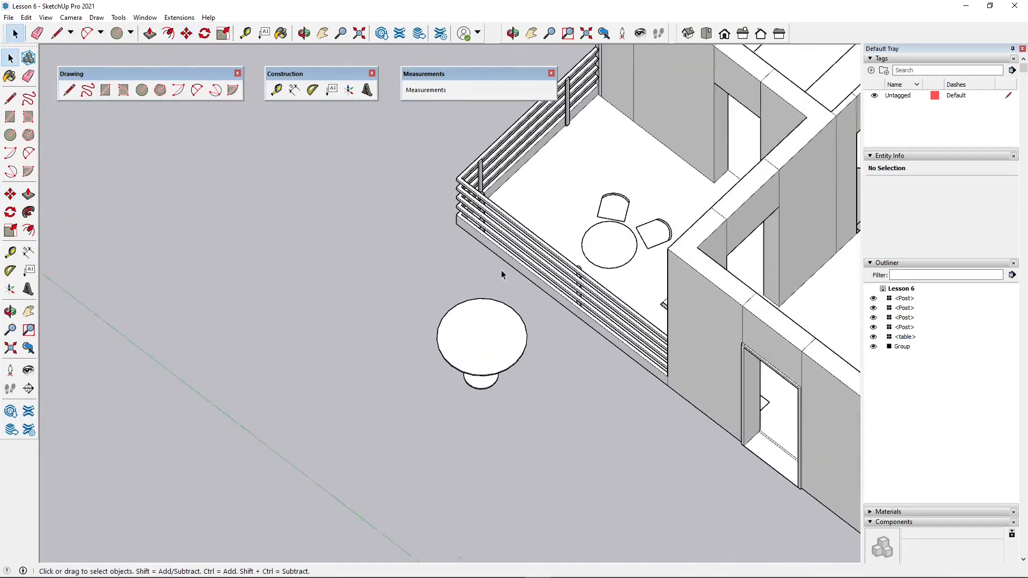
left_click(500, 366)
middle_click_drag(500, 369, 412, 536)
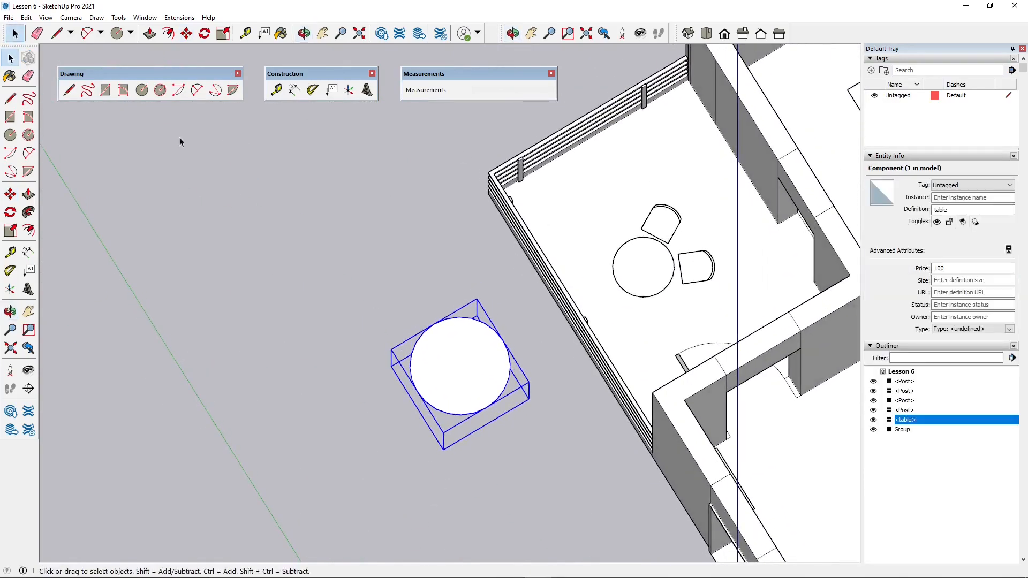
left_click(186, 33)
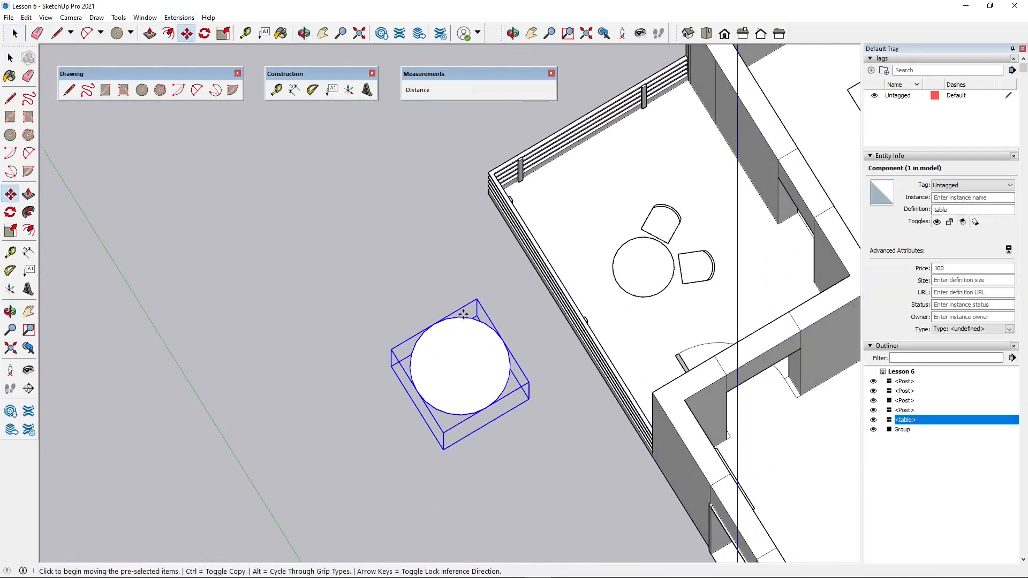
left_click(460, 368)
left_click(645, 264)
middle_click_drag(652, 301, 605, 248)
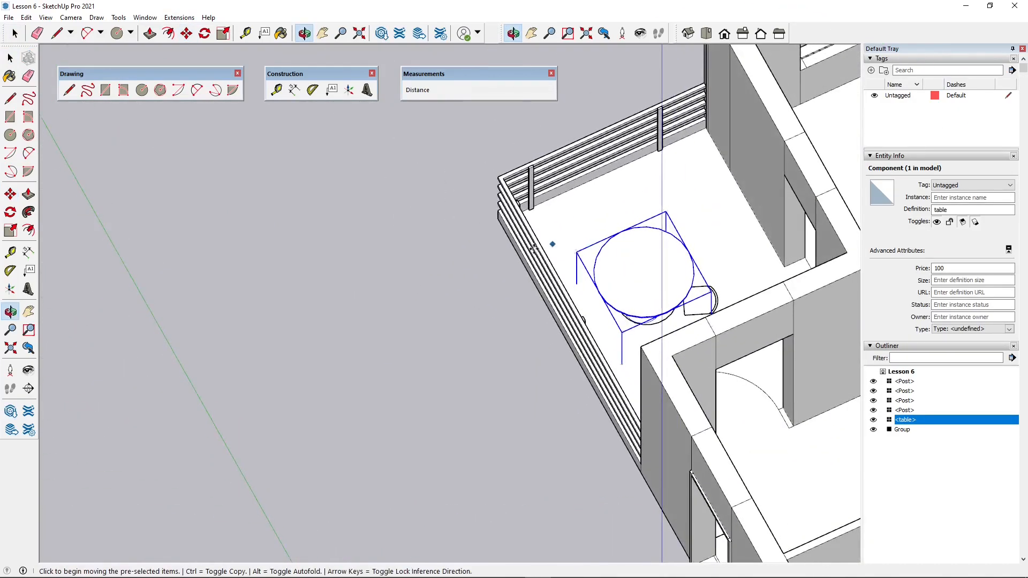
scroll(464, 279, "down", 3)
left_click(10, 57)
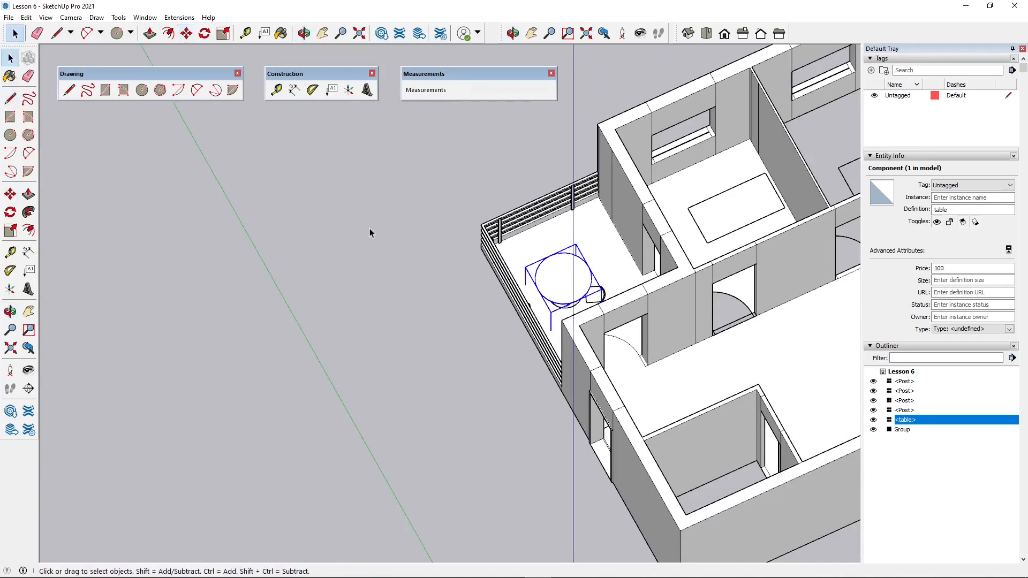
left_click(369, 228)
scroll(252, 326, "down", 5)
middle_click_drag(252, 326, 479, 339)
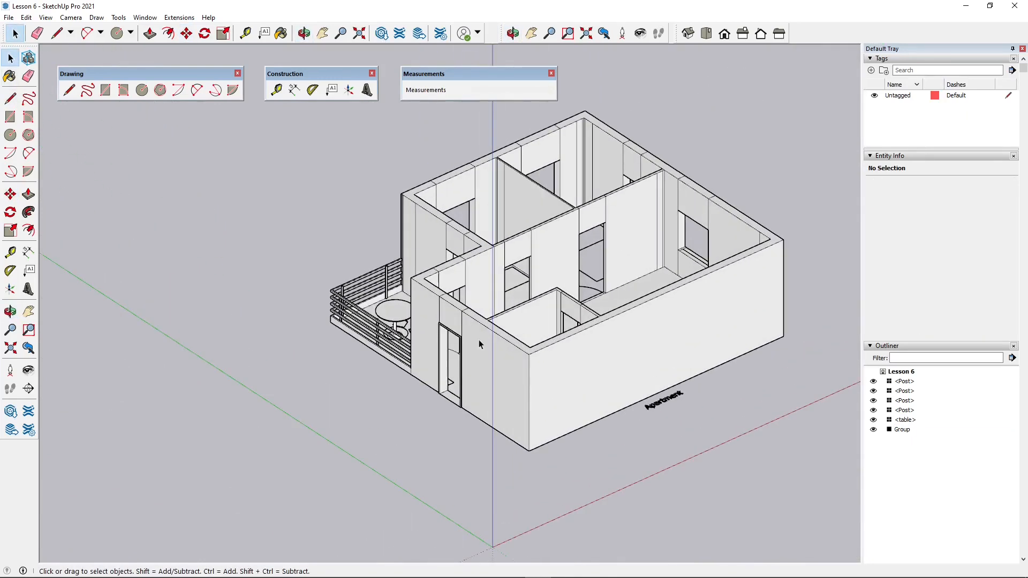
triple_click(524, 362)
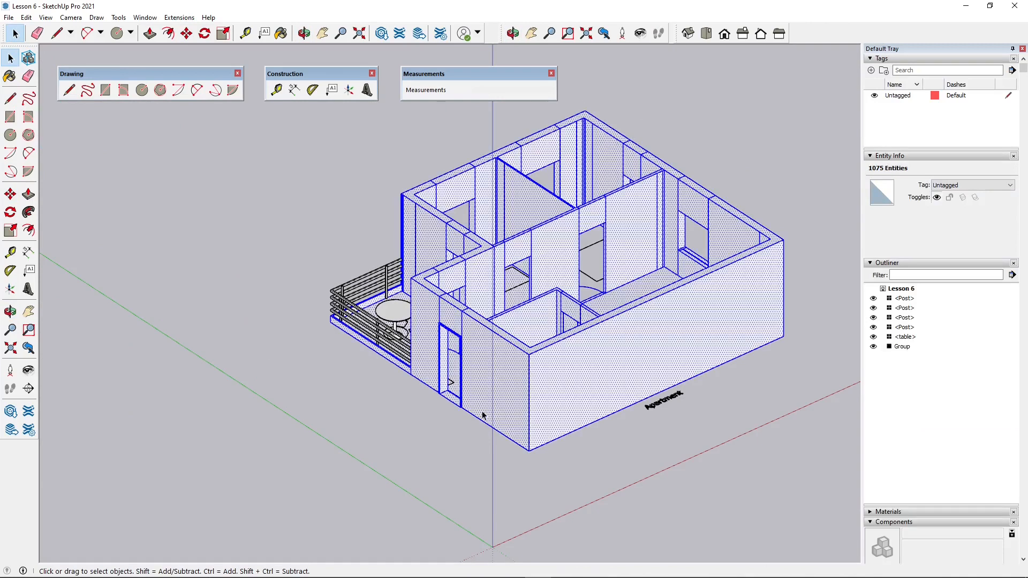
scroll(465, 401, "down", 3)
left_click(293, 285)
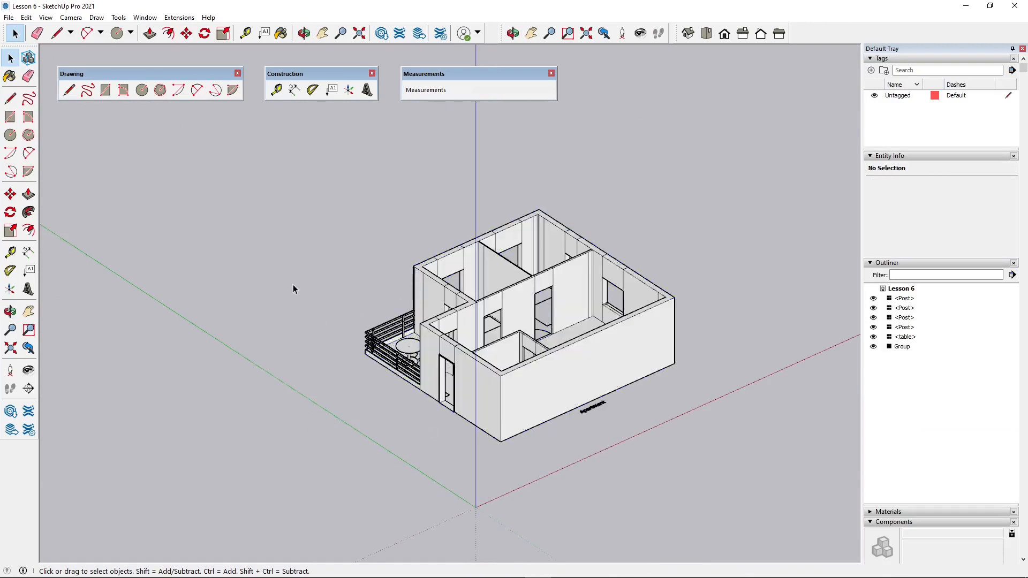